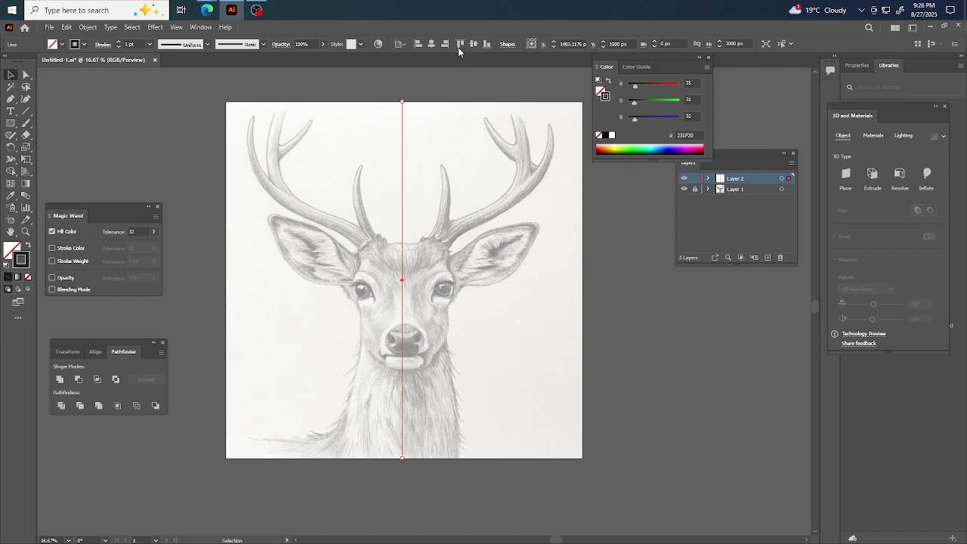
Centre the vertical line on the artboard and lock Layer 2, which holds it
click(473, 44)
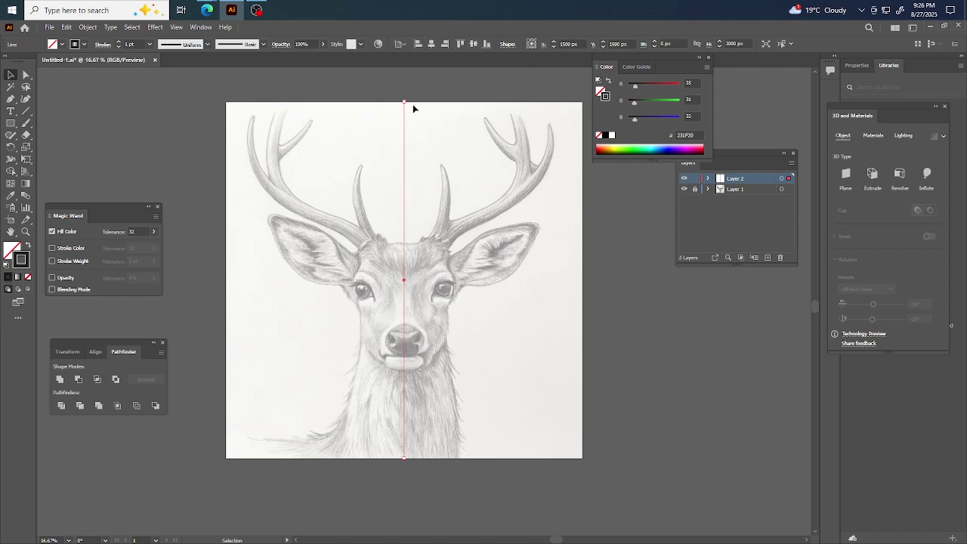
click(694, 179)
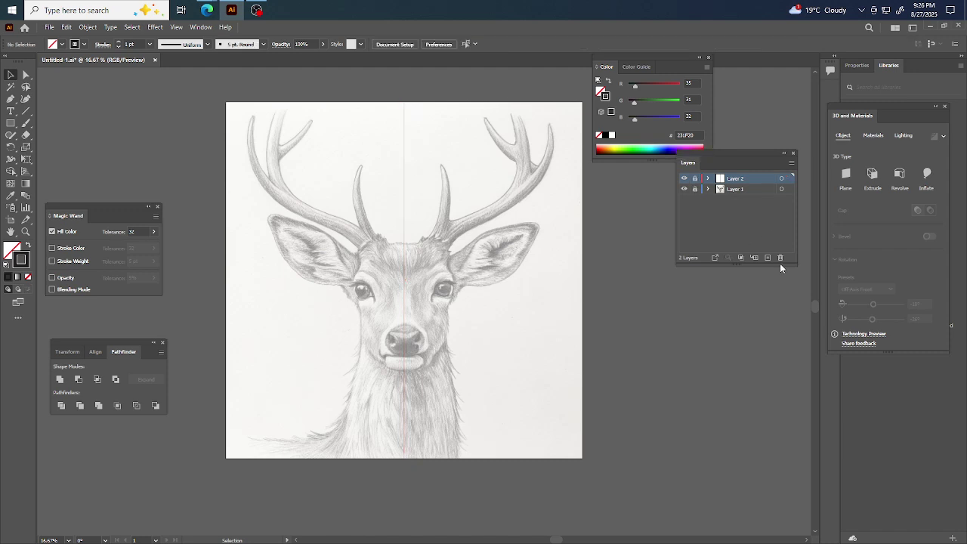
Add a new layer and draw a 3000 px horizontal line across the artboard on it, centred vertically
click(768, 258)
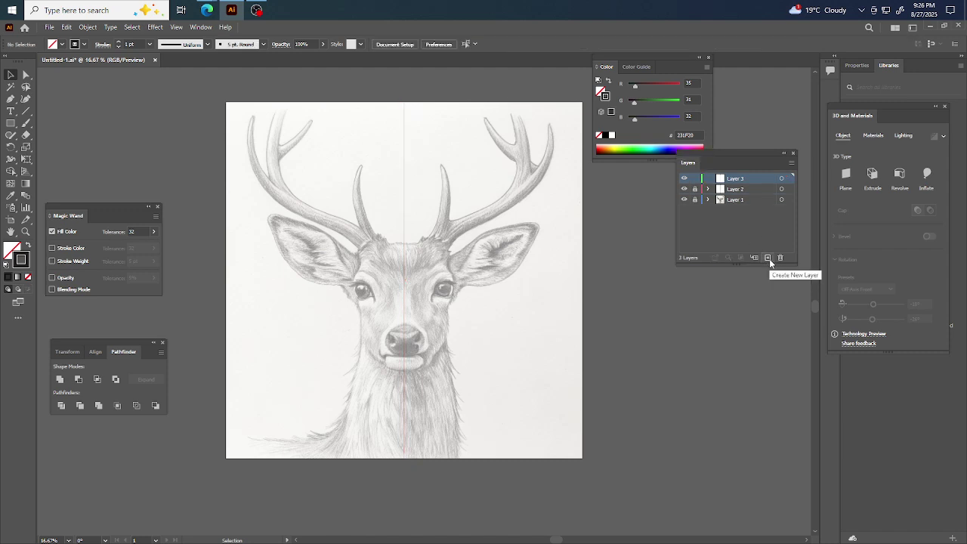
click(26, 111)
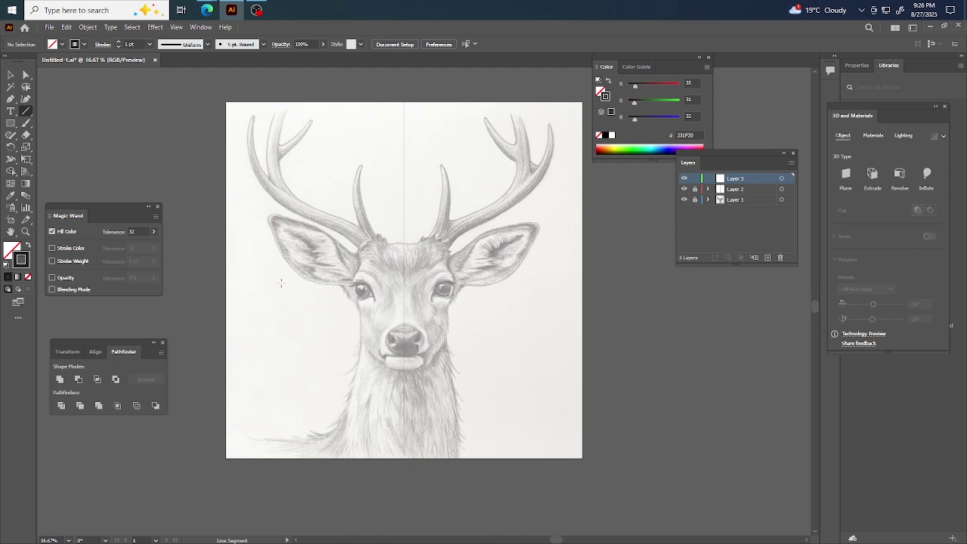
drag(225, 263, 582, 263)
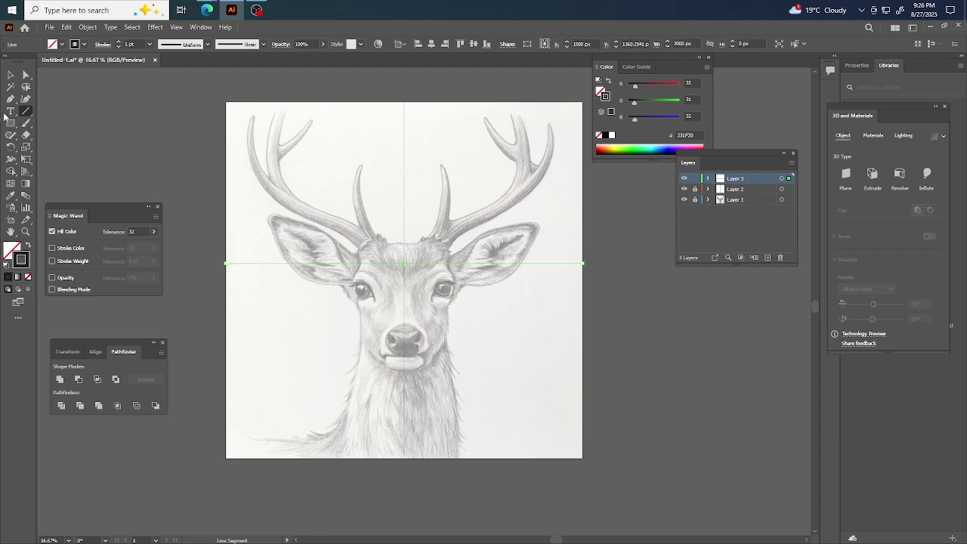
key(v)
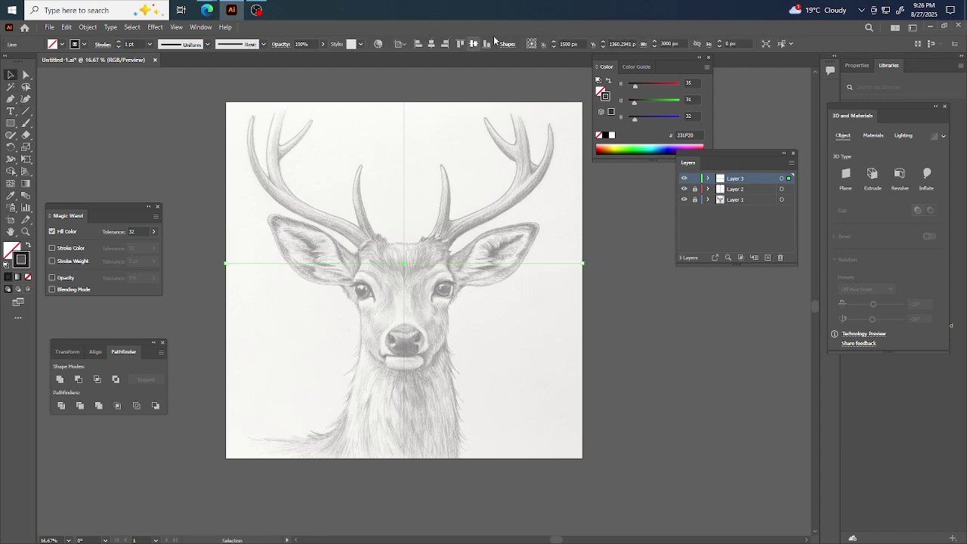
click(474, 43)
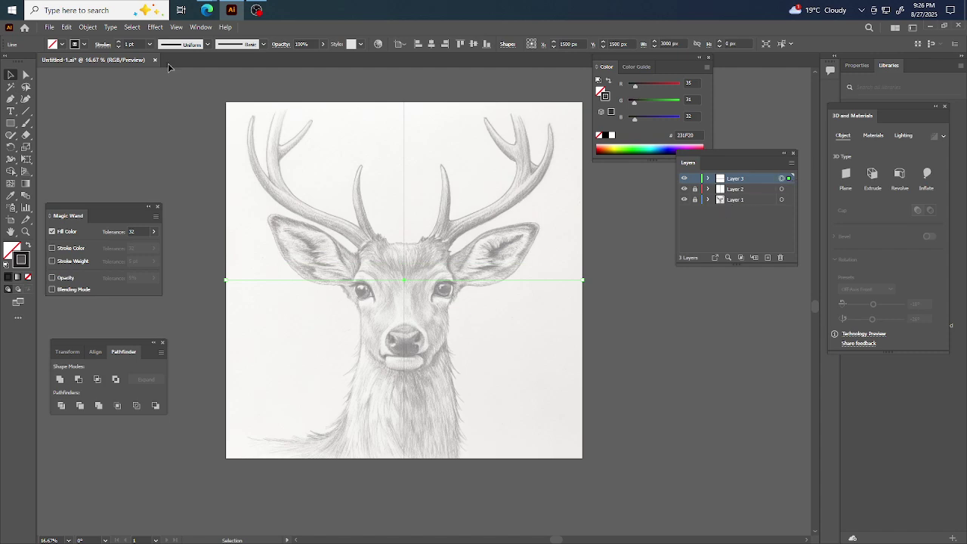
Apply a Transform effect to Layer 3 with Reflect X enabled and 1 copy
click(156, 28)
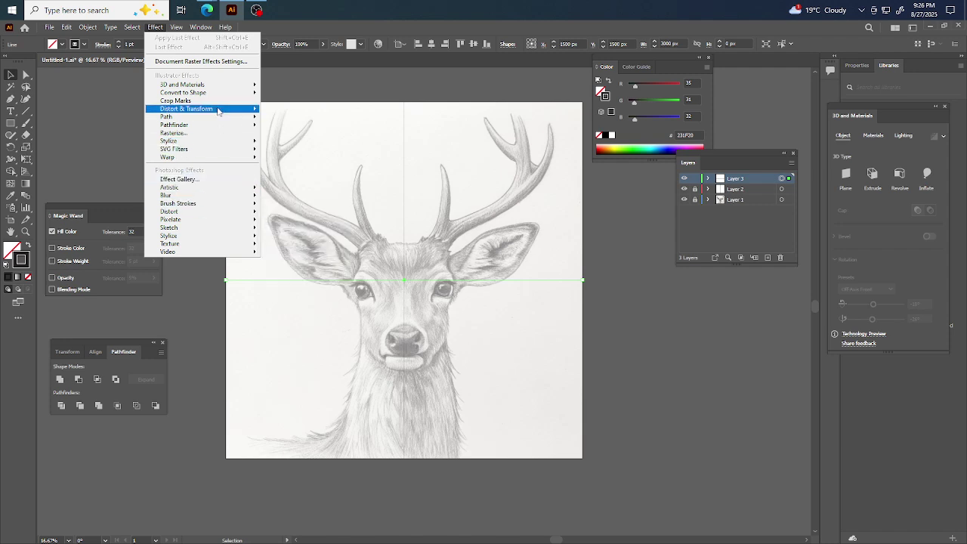
mouse_move(219, 110)
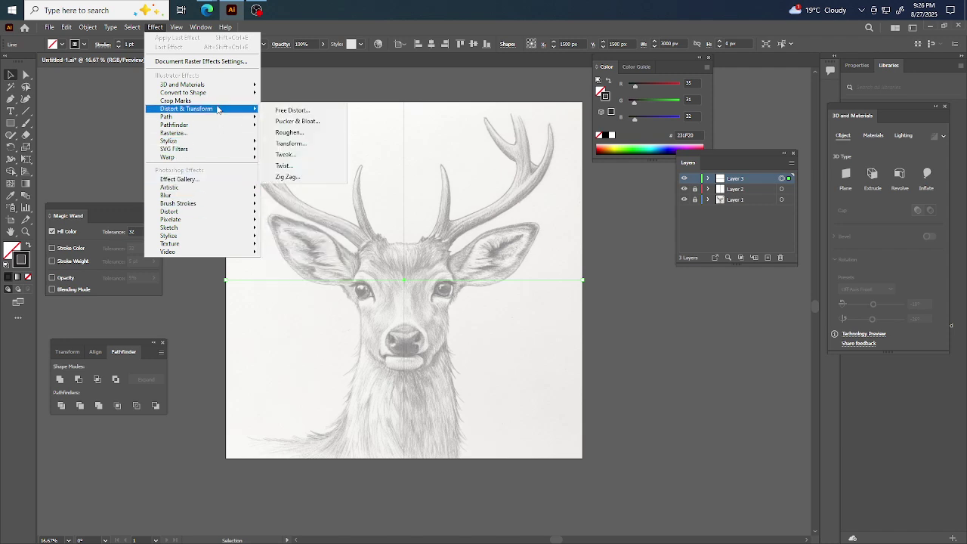
click(291, 144)
click(490, 323)
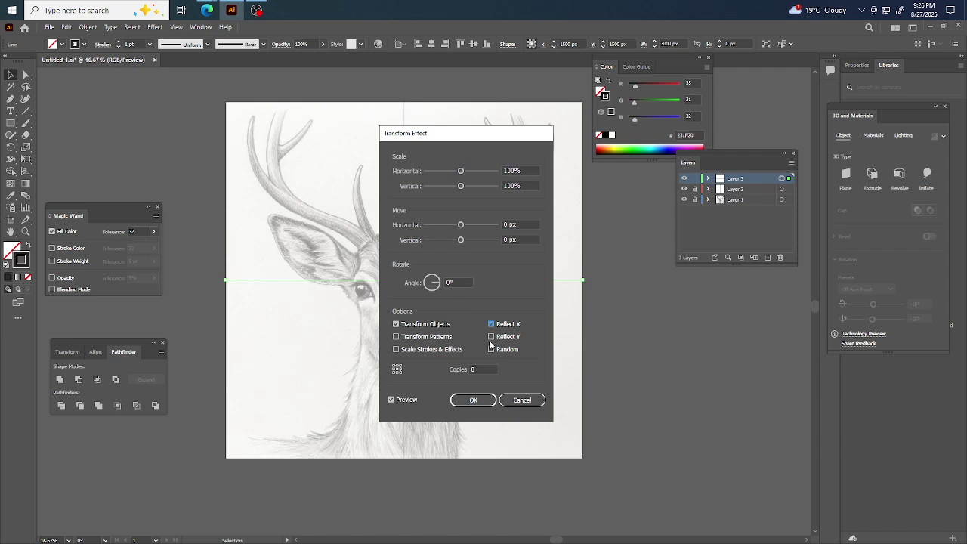
click(477, 369)
text(1)
click(473, 400)
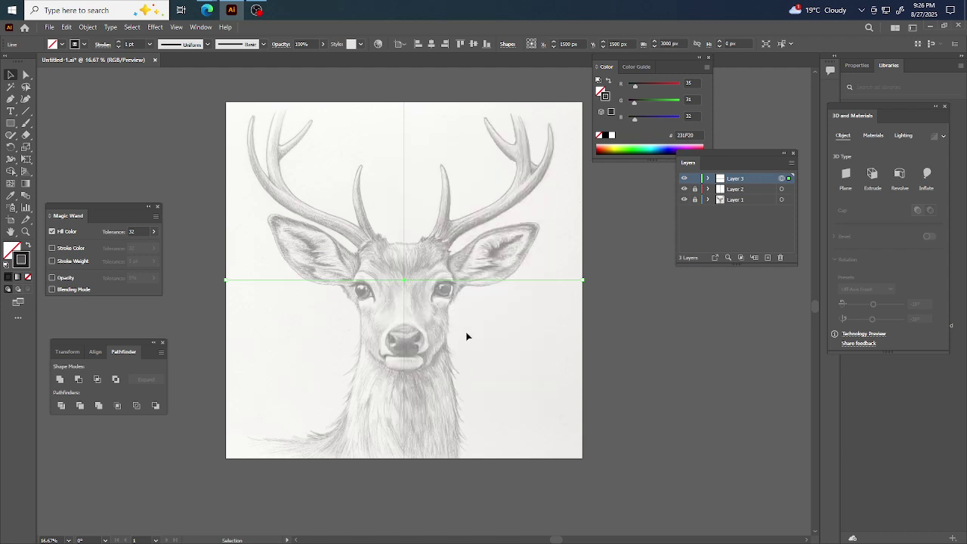
Hide the horizontal line inside Layer 3 while keeping the layer itself visible
click(707, 179)
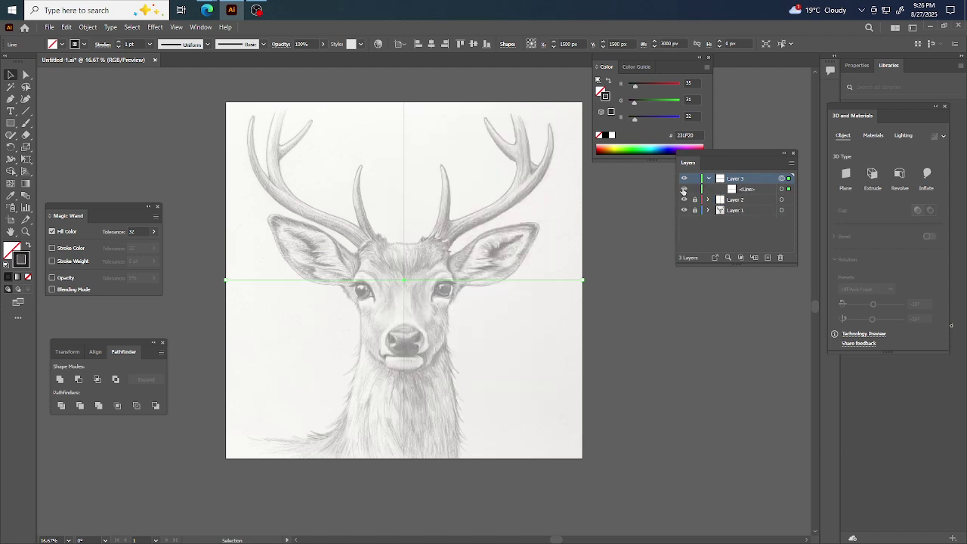
click(684, 189)
click(708, 180)
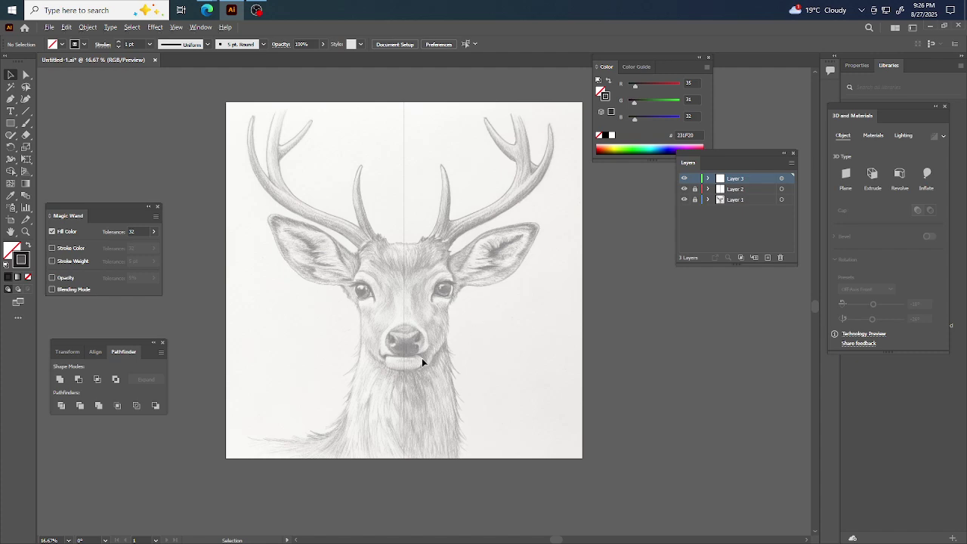
scroll(422, 358, up, 3)
scroll(401, 352, down, 3)
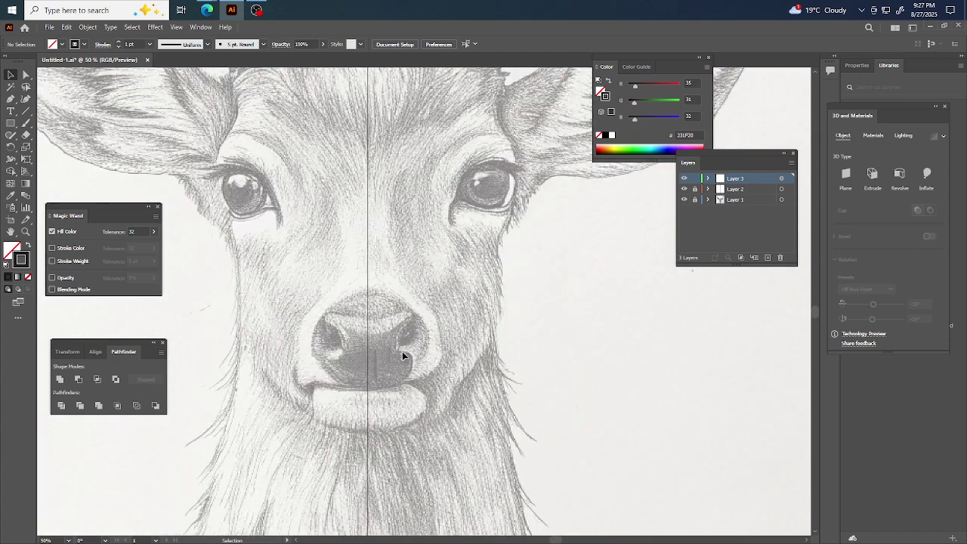
scroll(407, 351, up, 1)
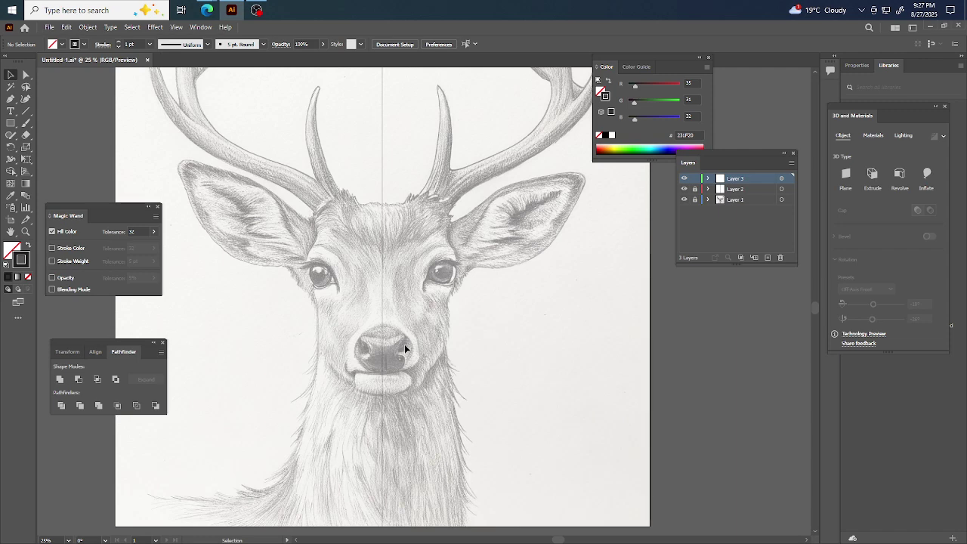
scroll(404, 344, down, 1)
scroll(384, 265, up, 2)
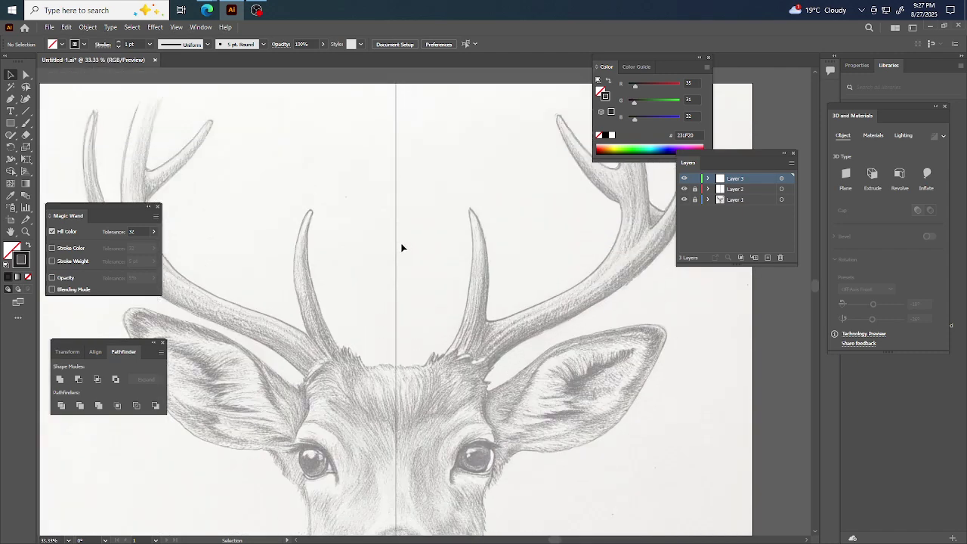
scroll(401, 247, up, 1)
scroll(402, 247, left, 1)
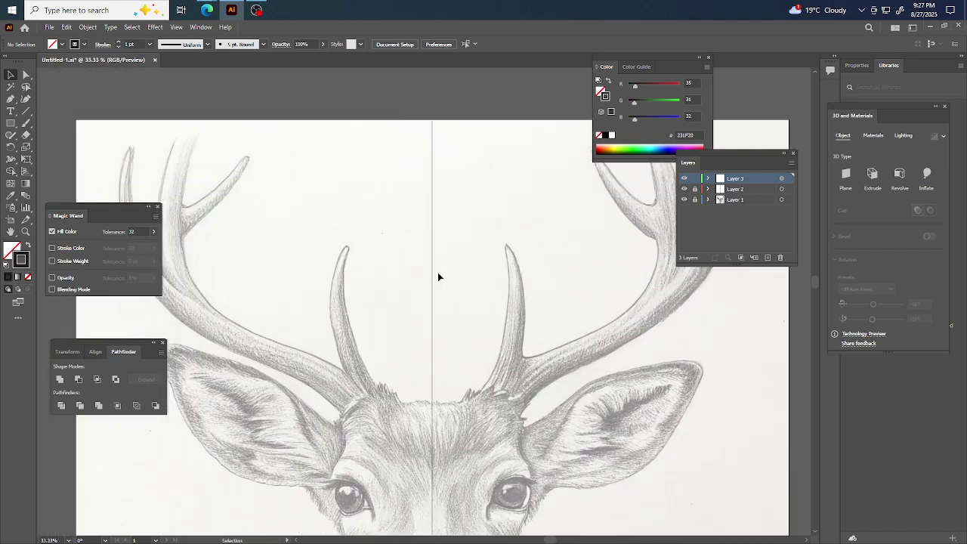
key(b)
drag(324, 158, 330, 233)
key(ctrl+z)
Trace a jagged fur shape along the top of the deer's forehead, left of the centre line, with the Pencil tool
drag(11, 134, 45, 145)
scroll(534, 367, up, 2)
scroll(479, 367, up, 1)
scroll(453, 366, right, 1)
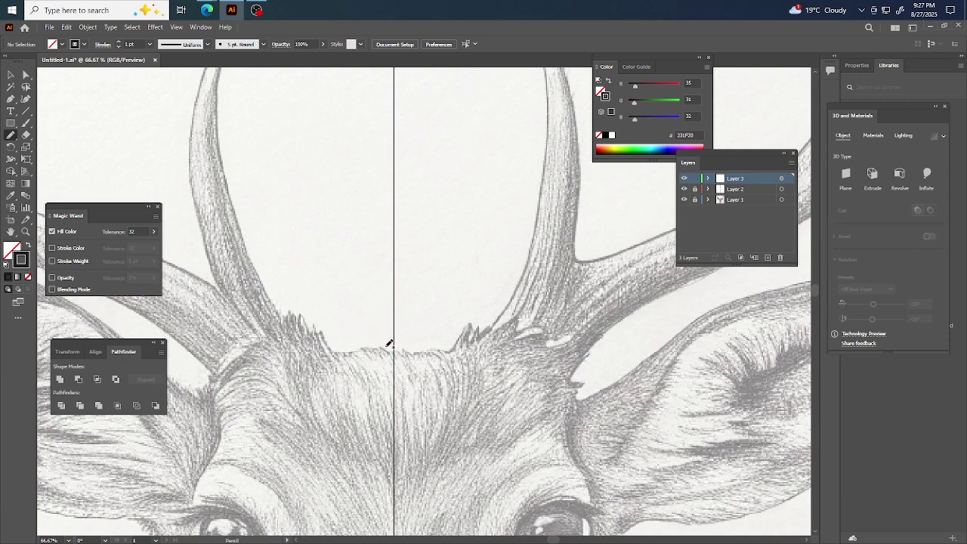
drag(391, 348, 367, 344)
drag(328, 346, 338, 357)
mouse_move(380, 349)
mouse_down()
mouse_move(398, 351)
mouse_move(370, 387)
mouse_up()
Swap the fill and stroke of the forehead fur shape to make it solid black, and clear the selection
key(v)
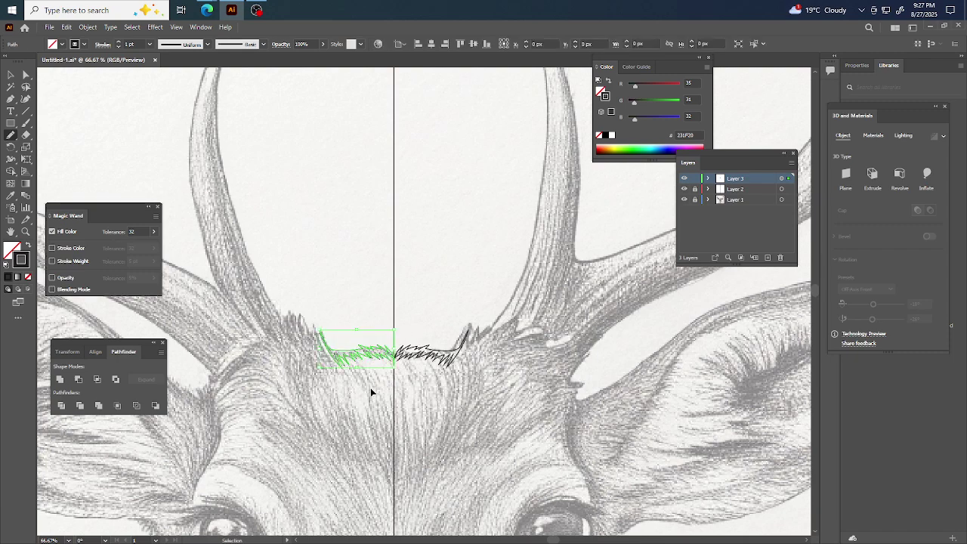
key(n)
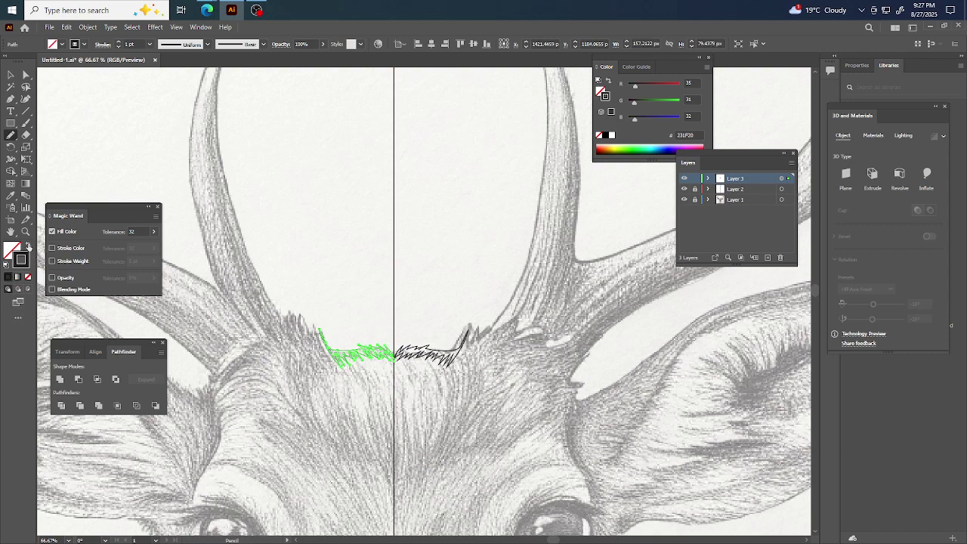
click(27, 245)
scroll(389, 270, down, 2)
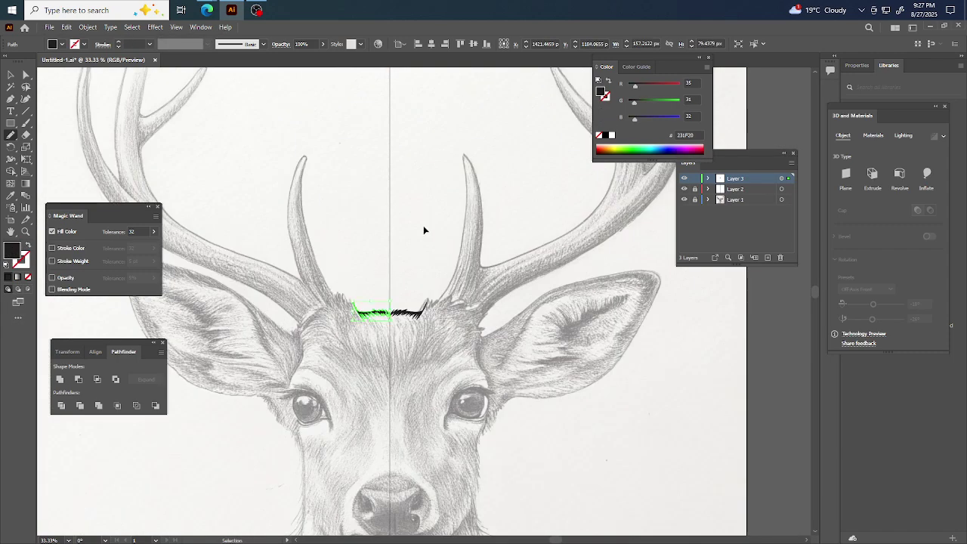
ctrl+click(453, 272)
Draw a black jagged fur shape with the Pencil tool from the forehead up the inner edge of the left short antler tine
scroll(419, 292, up, 3)
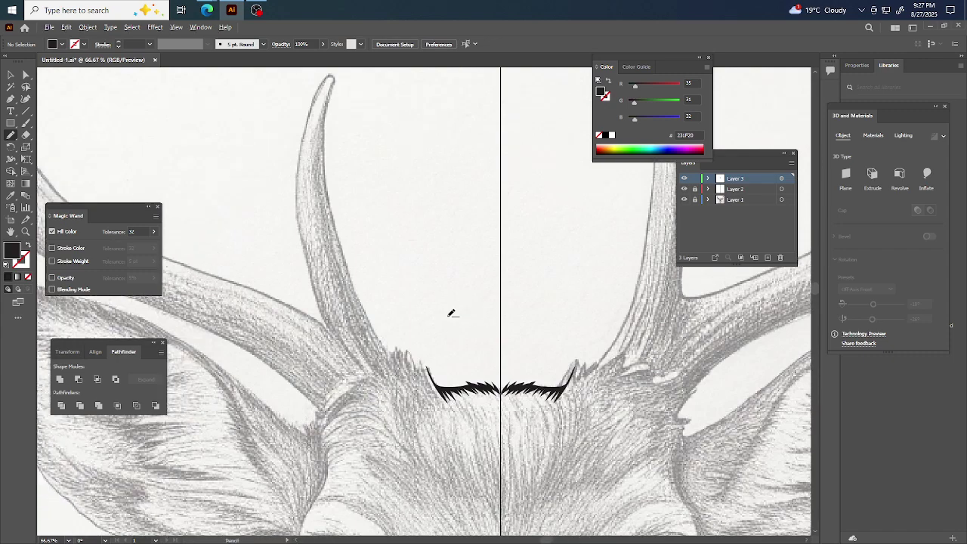
scroll(444, 306, down, 1)
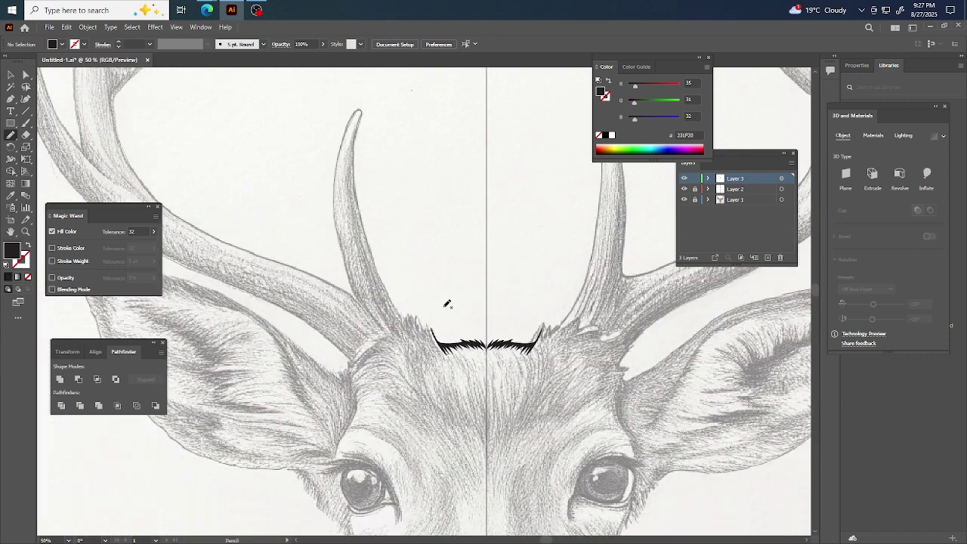
mouse_move(445, 347)
mouse_down()
mouse_move(419, 315)
mouse_move(423, 324)
mouse_move(409, 313)
mouse_move(406, 322)
mouse_move(376, 257)
mouse_up()
mouse_move(369, 219)
mouse_down()
mouse_move(365, 113)
mouse_move(345, 162)
mouse_move(344, 218)
mouse_move(353, 193)
mouse_up()
mouse_move(413, 344)
mouse_down()
mouse_move(421, 385)
mouse_move(435, 348)
mouse_move(453, 367)
mouse_move(445, 349)
mouse_up()
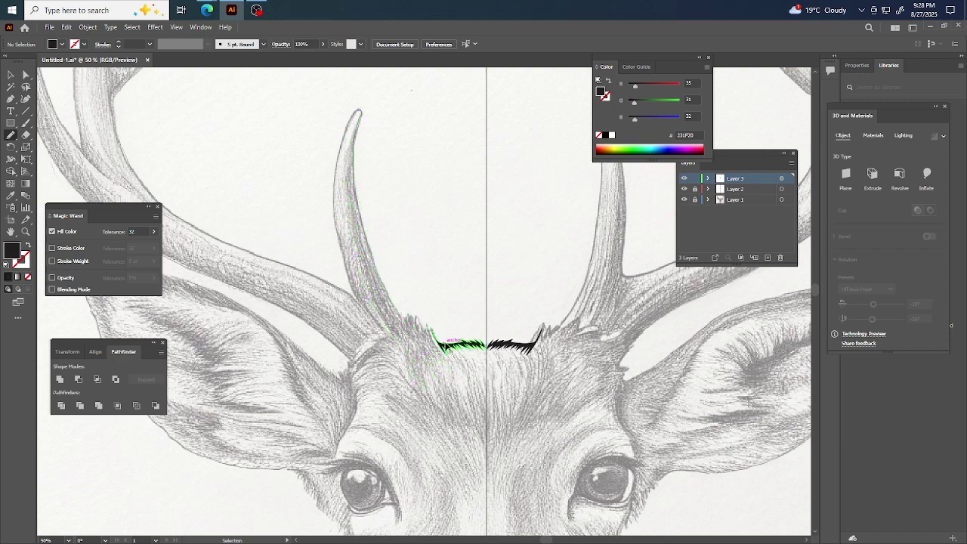
ctrl+click(347, 291)
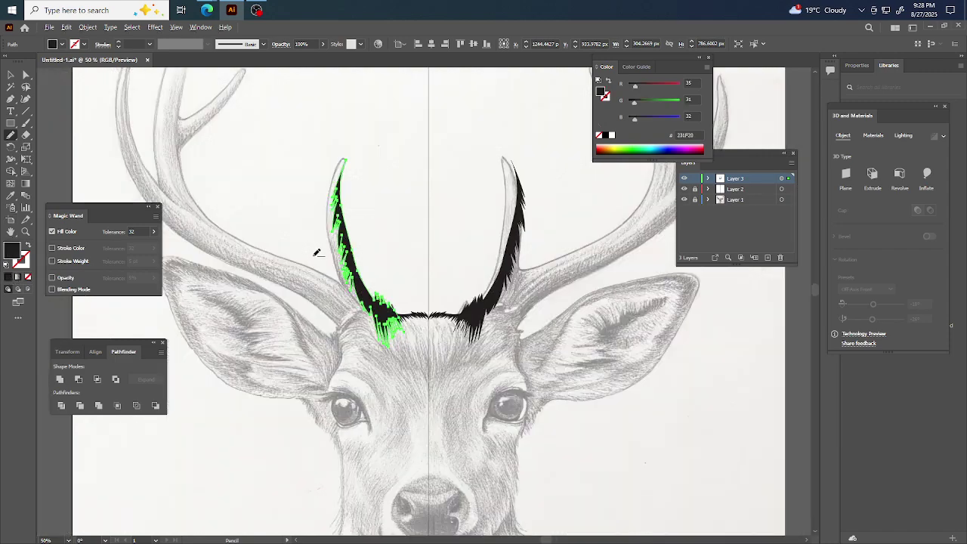
key(Delete)
Trace a closed Pencil contour around the tip and outer edge of the left short antler tine and fill it black
key(ctrl+minus)
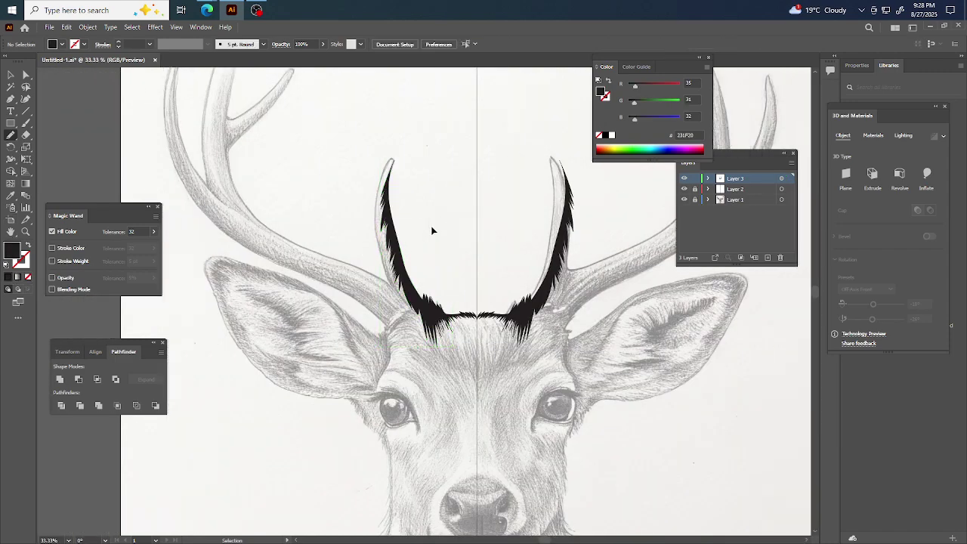
key(ctrl+plus)
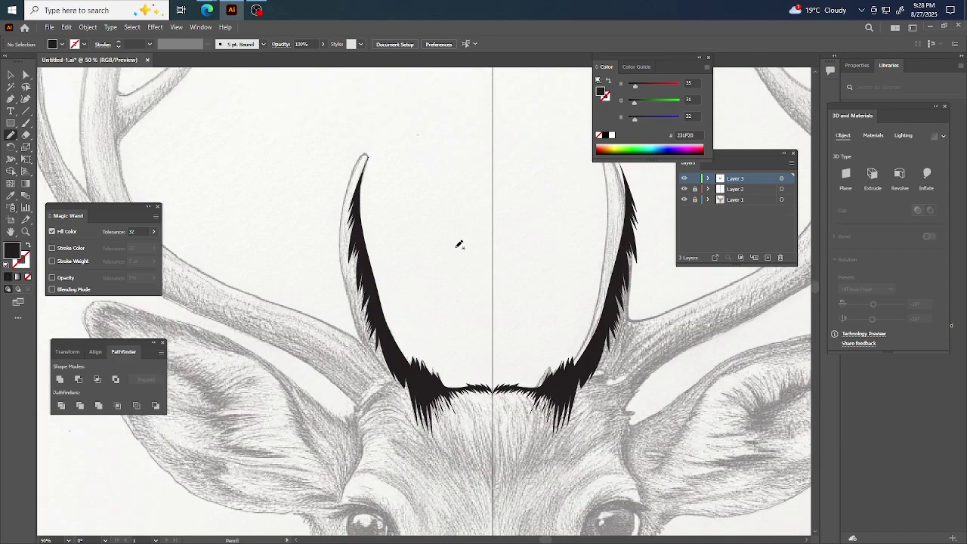
key(ctrl+plus)
key(ctrl+plus)
key(ctrl+plus)
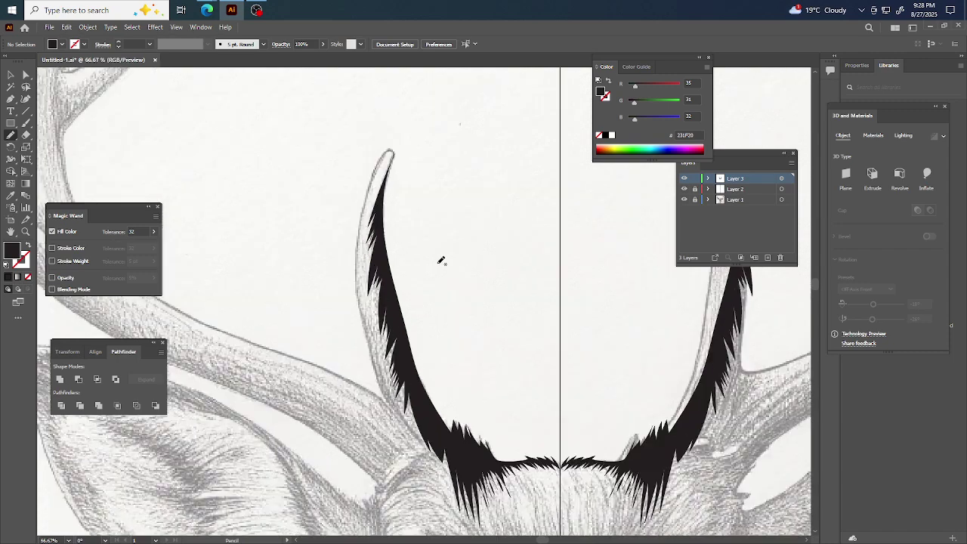
scroll(479, 250, up, 1)
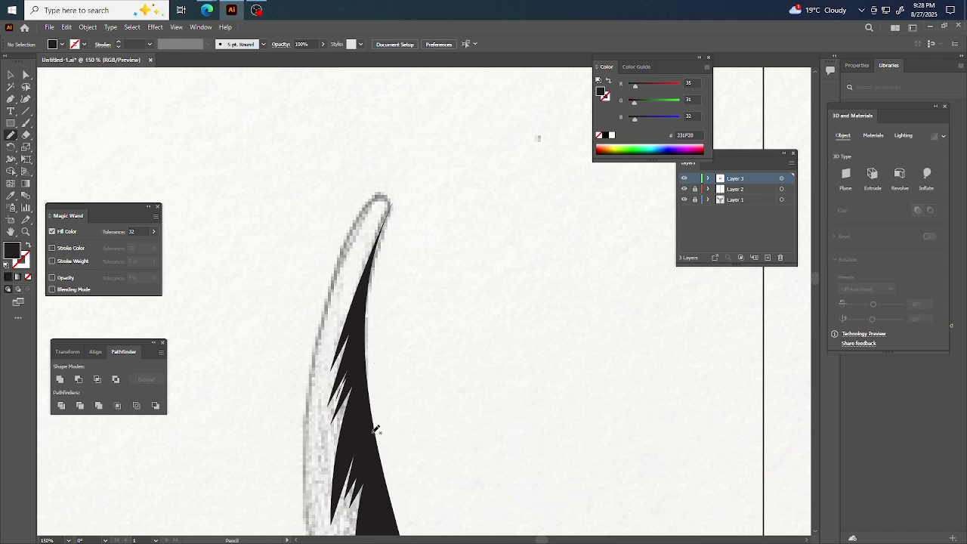
mouse_move(375, 428)
mouse_down()
mouse_move(364, 364)
mouse_move(392, 210)
mouse_move(383, 192)
mouse_move(333, 271)
mouse_move(307, 483)
mouse_up()
key(ctrl+z)
drag(373, 422, 370, 332)
mouse_move(378, 278)
mouse_down()
mouse_move(393, 193)
mouse_move(380, 188)
mouse_move(365, 205)
mouse_up()
mouse_move(344, 242)
mouse_down()
mouse_move(304, 391)
mouse_move(304, 508)
mouse_move(310, 455)
mouse_up()
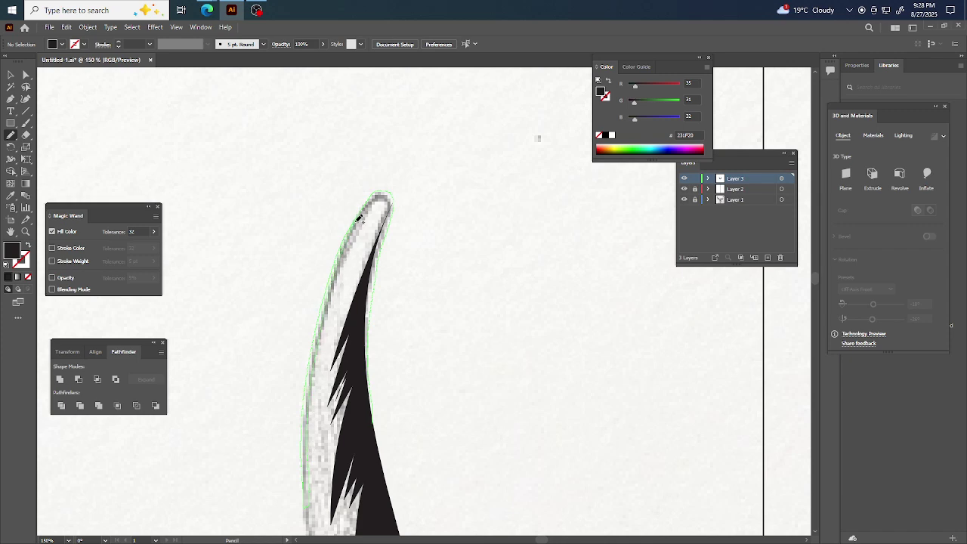
mouse_move(360, 220)
mouse_down()
mouse_move(385, 198)
mouse_move(367, 293)
mouse_move(375, 437)
mouse_move(372, 423)
mouse_up()
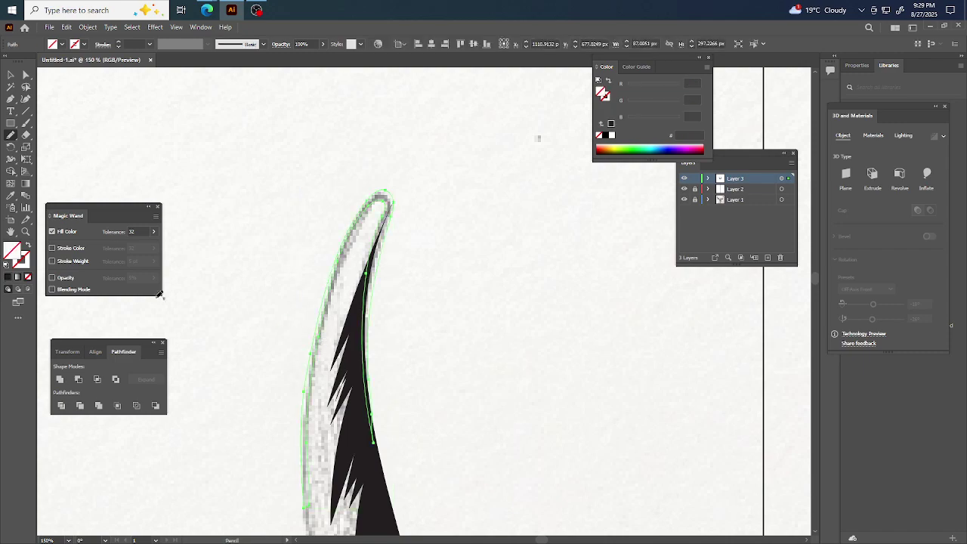
key(comma)
key(ctrl+shift+a)
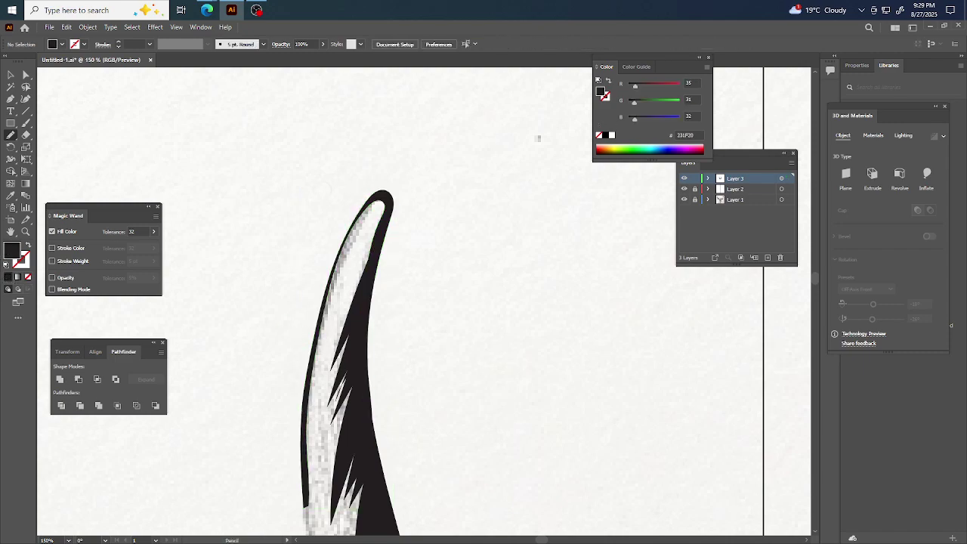
Thicken the outer contour of the left short antler tine near its tip with another narrow black Pencil shape
scroll(333, 202, down, 2)
scroll(355, 219, up, 2)
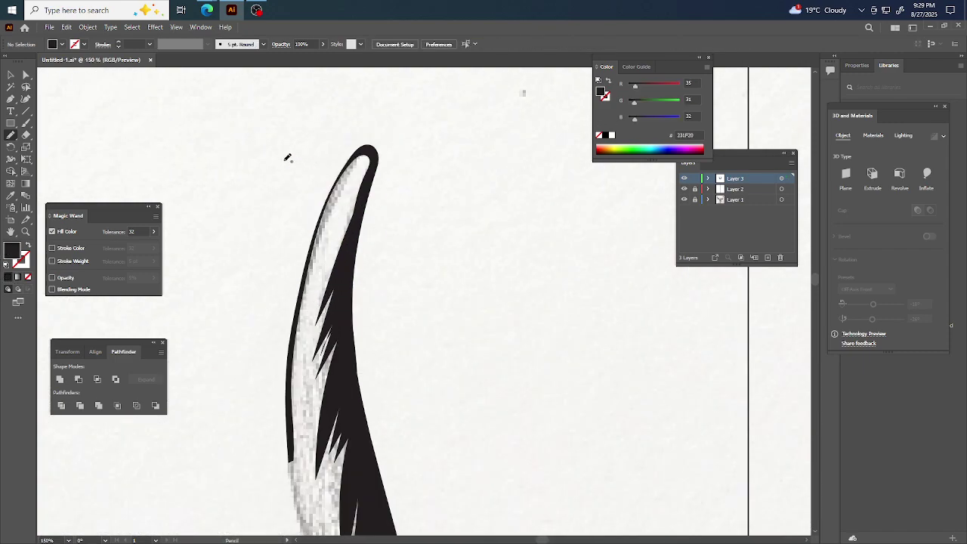
drag(364, 154, 312, 279)
mouse_move(303, 327)
mouse_down()
mouse_move(291, 399)
mouse_move(323, 213)
mouse_move(346, 168)
mouse_move(369, 151)
mouse_up()
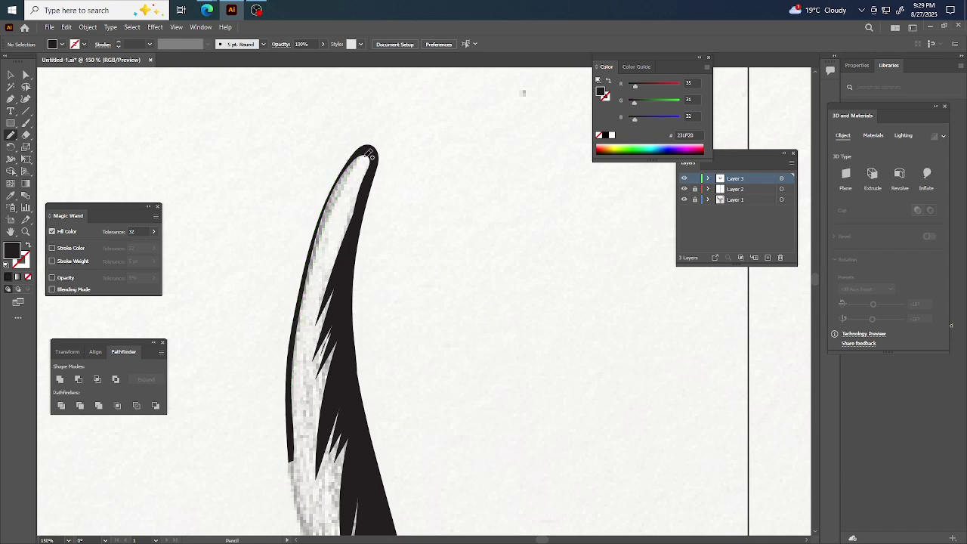
ctrl+click(339, 191)
scroll(324, 258, down, 2)
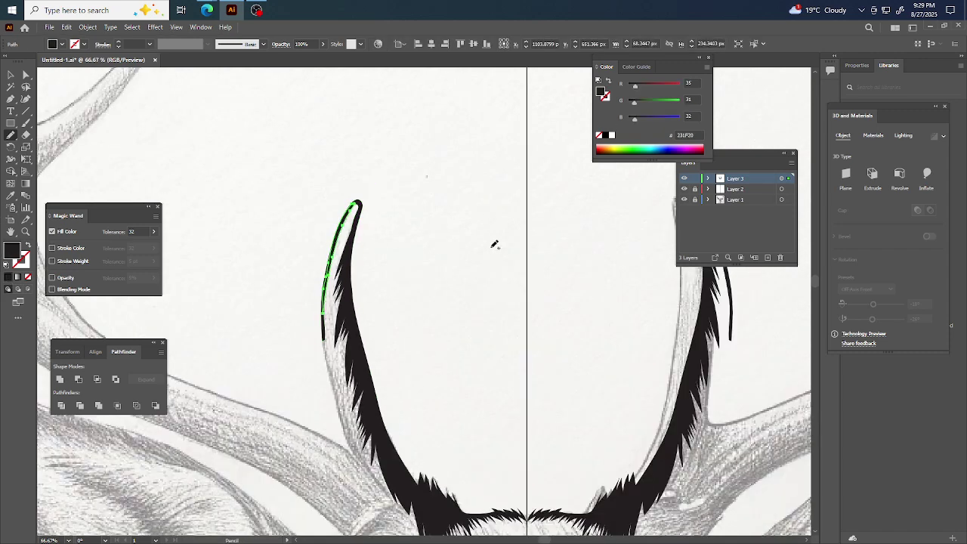
Trace a narrow Pencil shape along the lower outer edge of the left short antler tine to its base and fill it black
ctrl+click(473, 242)
scroll(423, 250, down, 1)
scroll(389, 270, up, 1)
scroll(425, 268, down, 2)
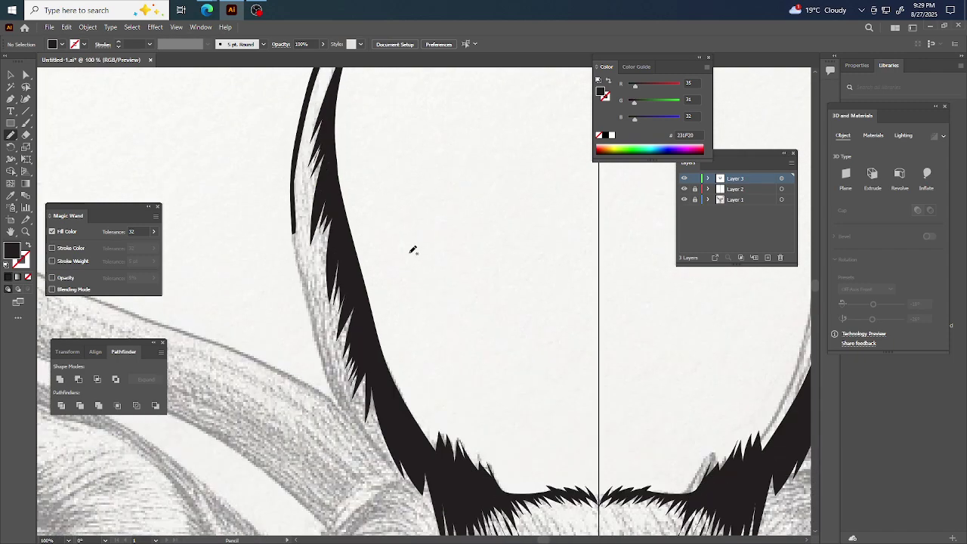
mouse_move(293, 196)
mouse_down()
mouse_move(309, 316)
mouse_move(332, 381)
mouse_move(376, 453)
mouse_move(404, 478)
mouse_up()
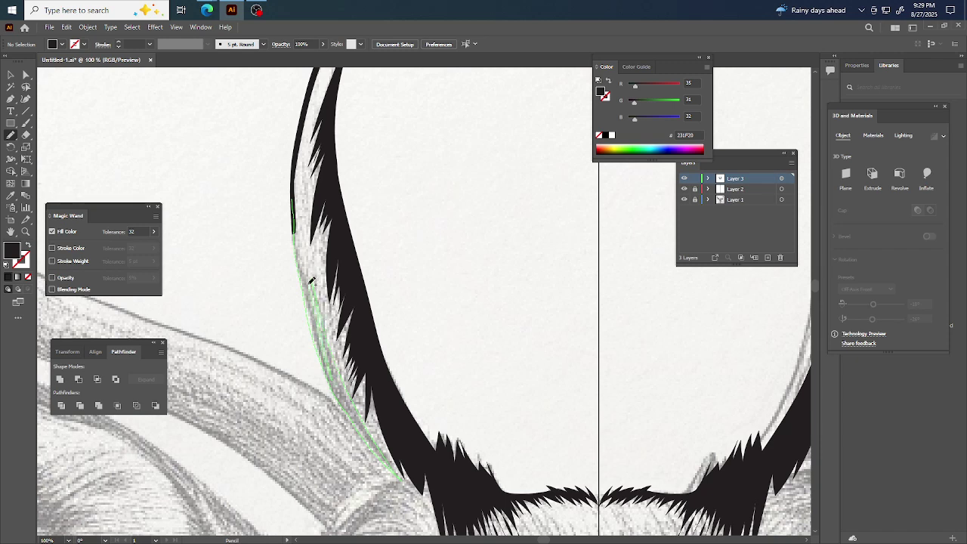
mouse_move(305, 247)
mouse_down()
mouse_move(298, 169)
mouse_move(296, 191)
mouse_up()
key(ctrl)
ctrl+click(293, 251)
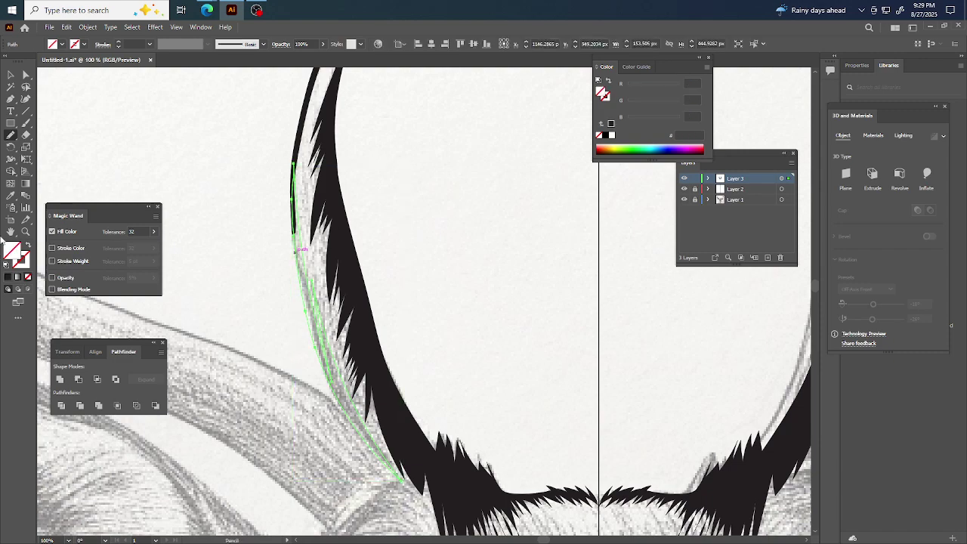
scroll(273, 277, down, 2)
ctrl+click(379, 221)
scroll(403, 229, left, 1)
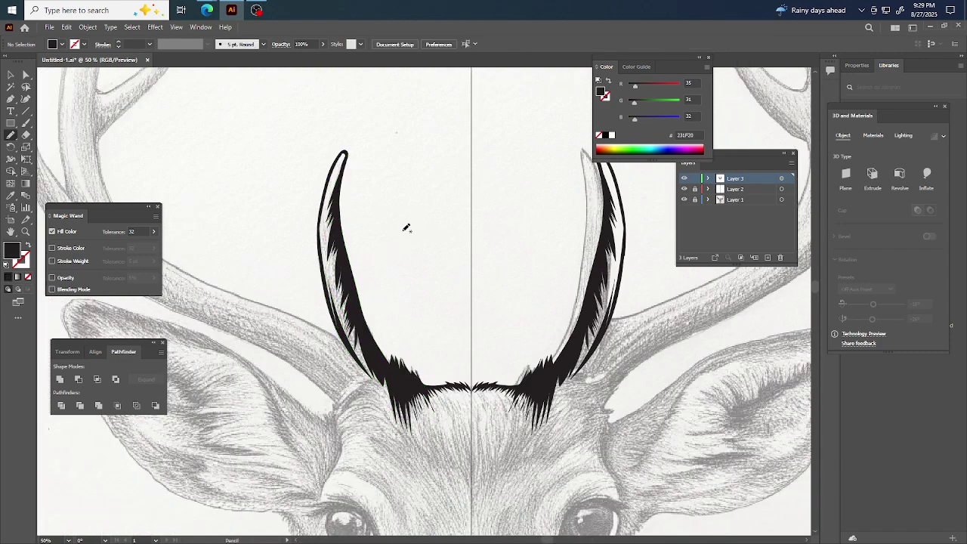
Draw a black Pencil contour along the upper edge of the left main antler beam, continuing into a jagged fur shape under its inner branch
scroll(408, 250, down, 1)
scroll(429, 311, up, 1)
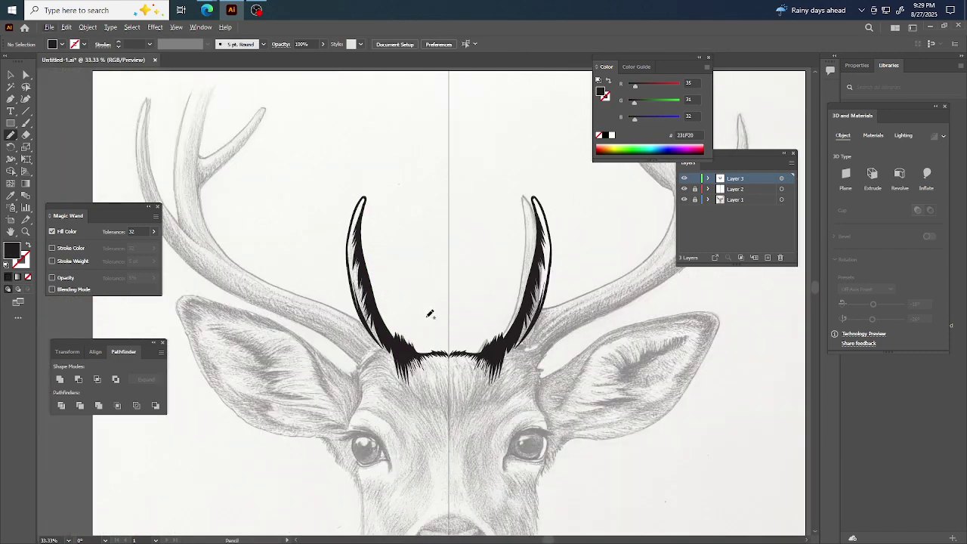
scroll(437, 308, up, 2)
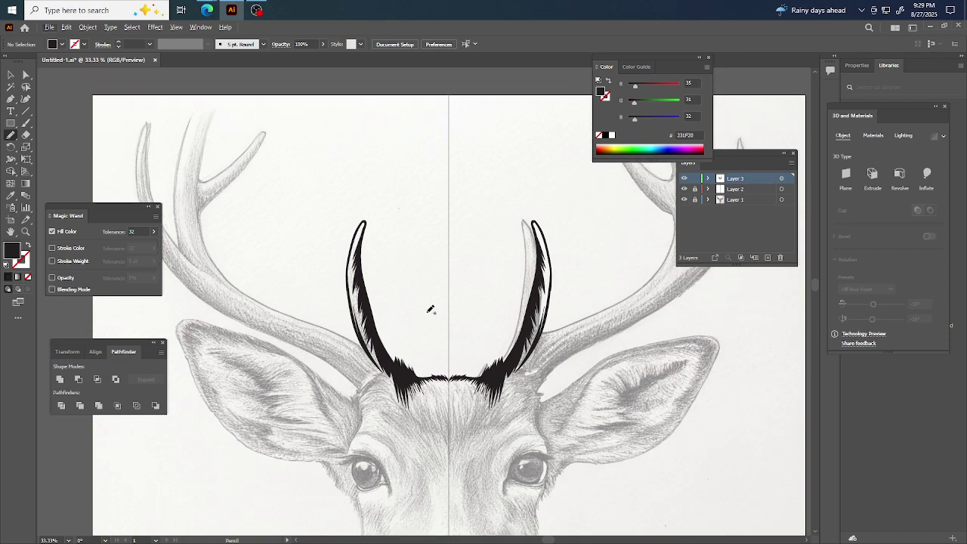
scroll(423, 310, left, 3)
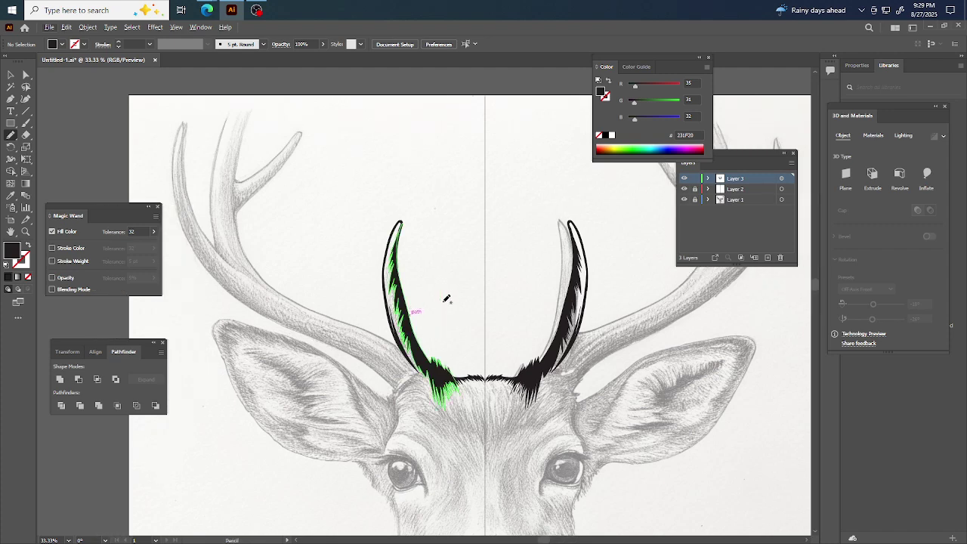
scroll(461, 297, down, 1)
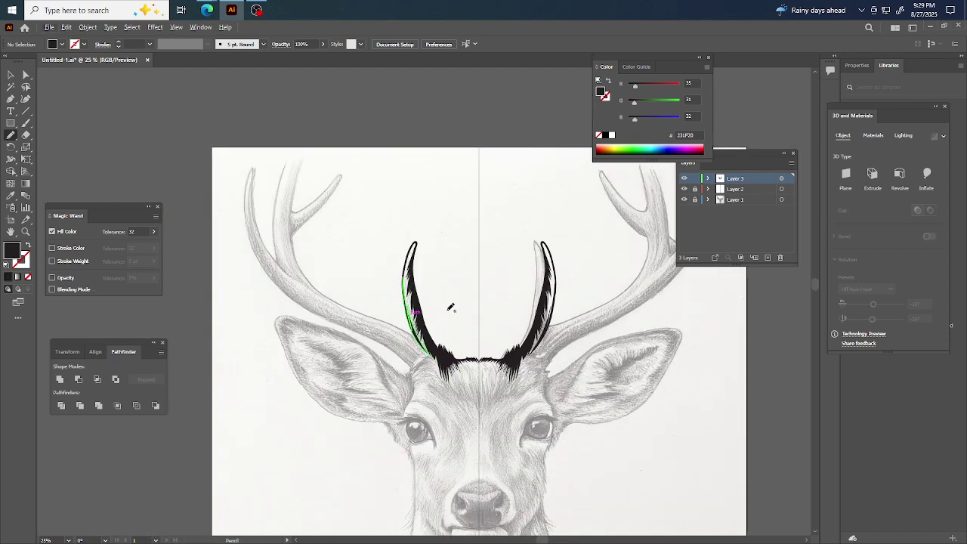
scroll(453, 310, up, 3)
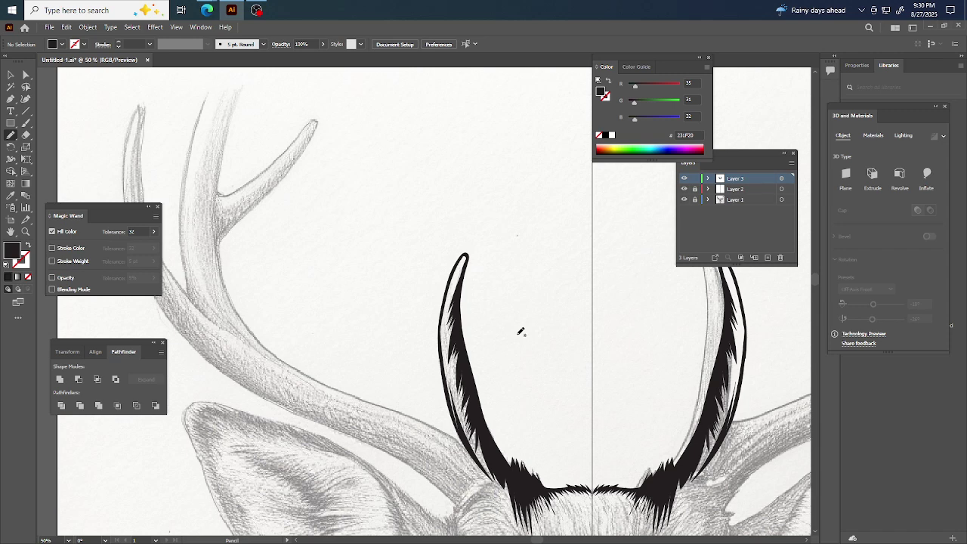
mouse_move(474, 448)
mouse_down()
mouse_move(445, 425)
mouse_move(323, 375)
mouse_up()
drag(321, 375, 313, 371)
drag(292, 361, 272, 347)
drag(226, 276, 224, 233)
mouse_move(256, 203)
mouse_down()
mouse_move(319, 120)
mouse_move(270, 186)
mouse_move(273, 175)
mouse_move(226, 213)
mouse_up()
mouse_move(225, 204)
mouse_down()
mouse_move(219, 216)
mouse_move(217, 200)
mouse_move(217, 247)
mouse_move(255, 338)
mouse_move(484, 463)
mouse_move(471, 444)
mouse_up()
click(8, 277)
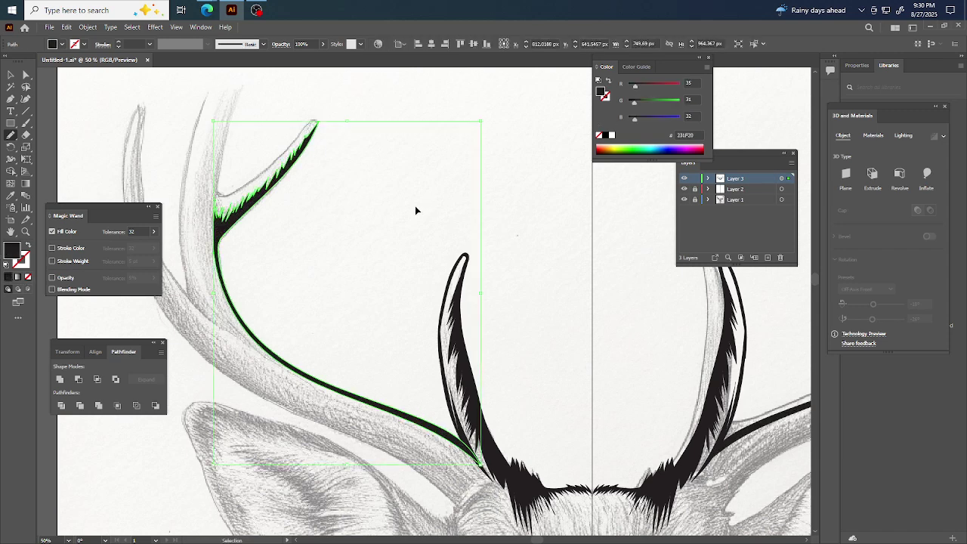
ctrl+click(372, 256)
Trace a closed Pencil contour around the inner branch's tip and upper edge and up the adjoining main tine, and fill it black
scroll(372, 256, up, 2)
scroll(384, 252, left, 3)
scroll(461, 226, left, 1)
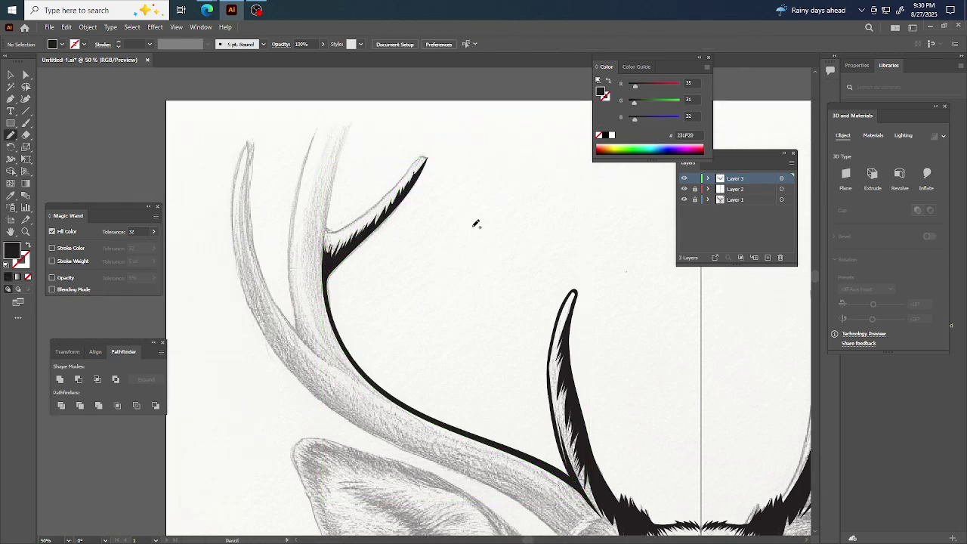
scroll(470, 219, left, 1)
scroll(491, 226, up, 2)
scroll(494, 229, right, 1)
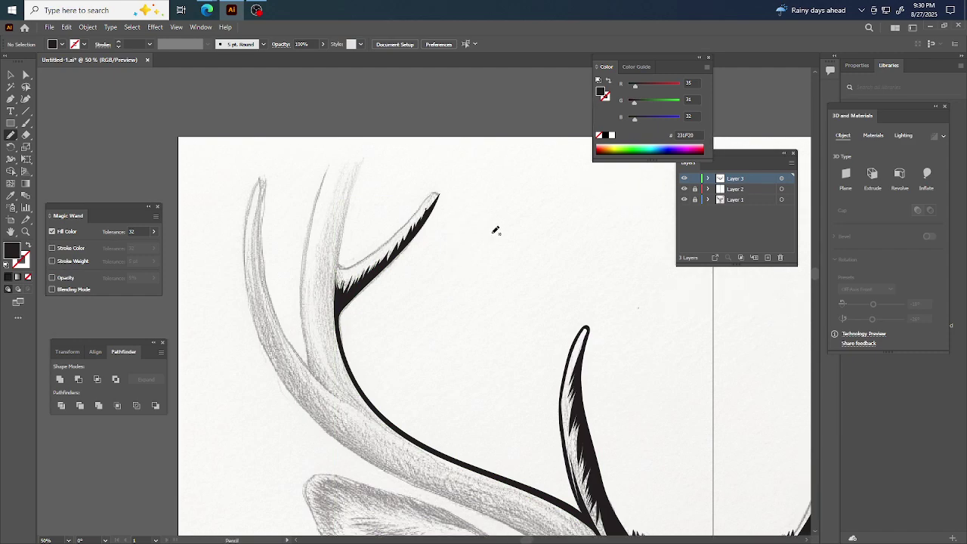
scroll(452, 198, up, 3)
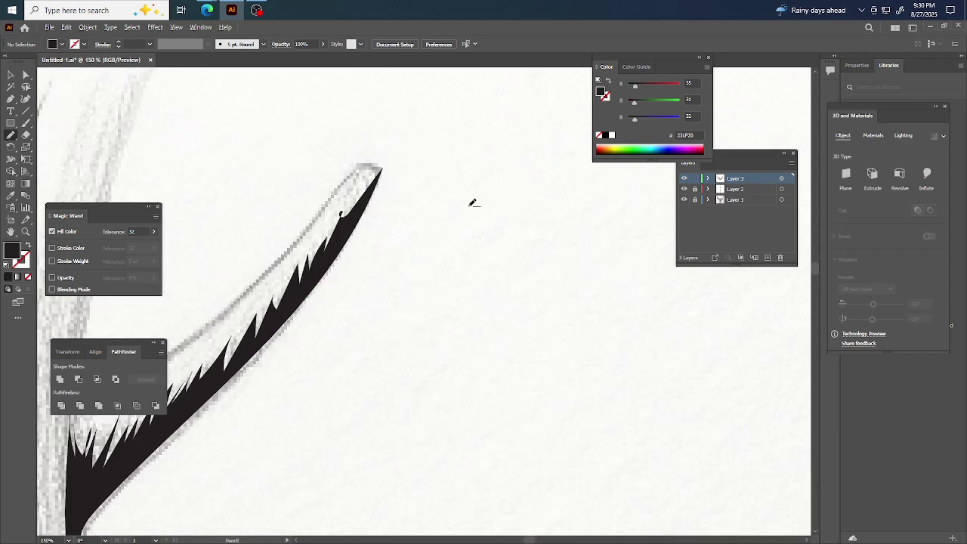
scroll(470, 201, up, 2)
scroll(500, 213, left, 4)
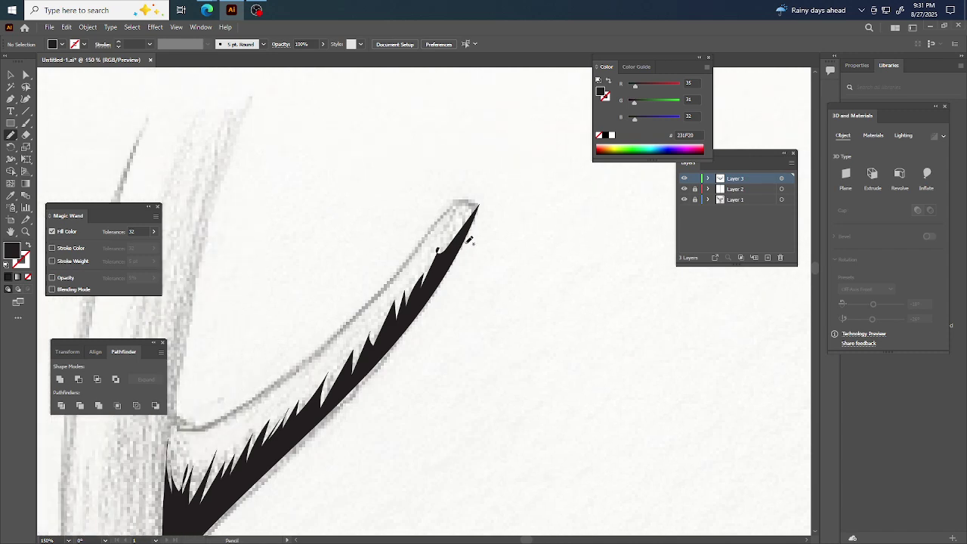
mouse_move(453, 256)
mouse_down()
mouse_move(478, 210)
mouse_move(464, 196)
mouse_move(360, 311)
mouse_move(228, 415)
mouse_move(181, 416)
mouse_move(181, 360)
mouse_up()
drag(195, 294, 207, 236)
mouse_move(223, 181)
mouse_down()
mouse_move(260, 83)
mouse_move(253, 93)
mouse_up()
drag(234, 125, 219, 161)
drag(205, 205, 188, 256)
mouse_move(172, 344)
mouse_down()
mouse_move(172, 419)
mouse_move(189, 433)
mouse_up()
mouse_move(462, 204)
mouse_down()
mouse_move(473, 201)
mouse_move(446, 264)
mouse_move(464, 243)
mouse_up()
key(ctrl)
ctrl+click(432, 235)
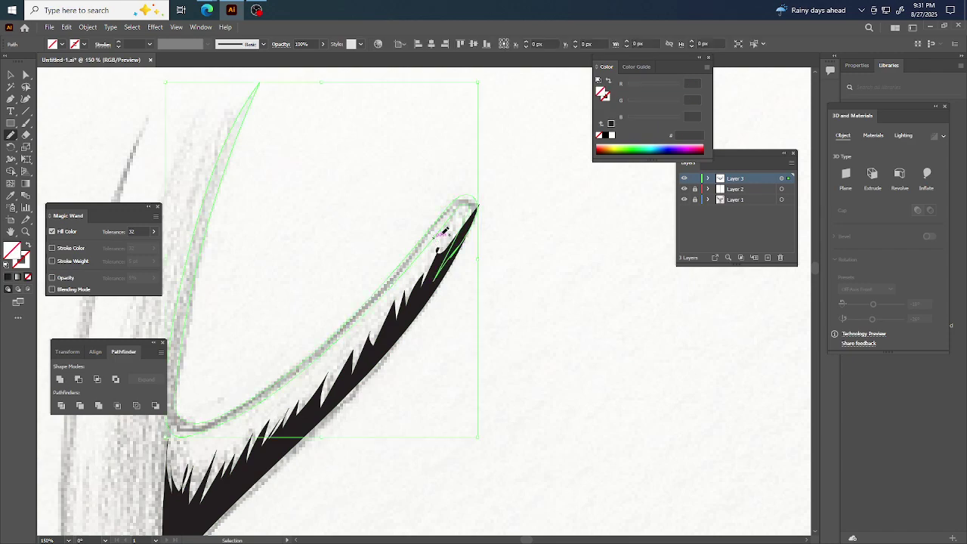
click(8, 277)
key(ctrl+minus)
key(ctrl+minus)
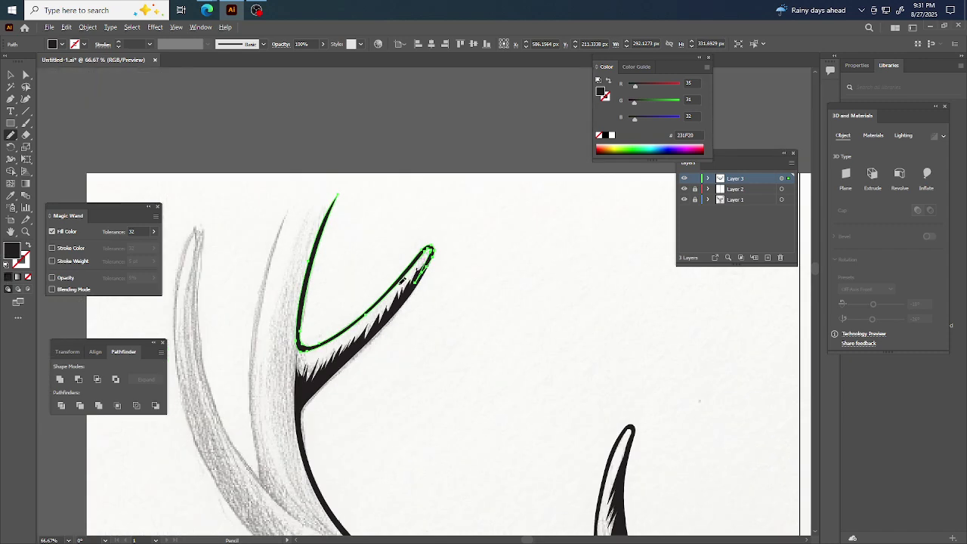
ctrl+click(518, 259)
Check the traced antler linework and its mirrored copy against the whole deer sketch
scroll(523, 257, left, 1)
scroll(510, 256, down, 2)
scroll(513, 258, down, 1)
scroll(521, 264, right, 2)
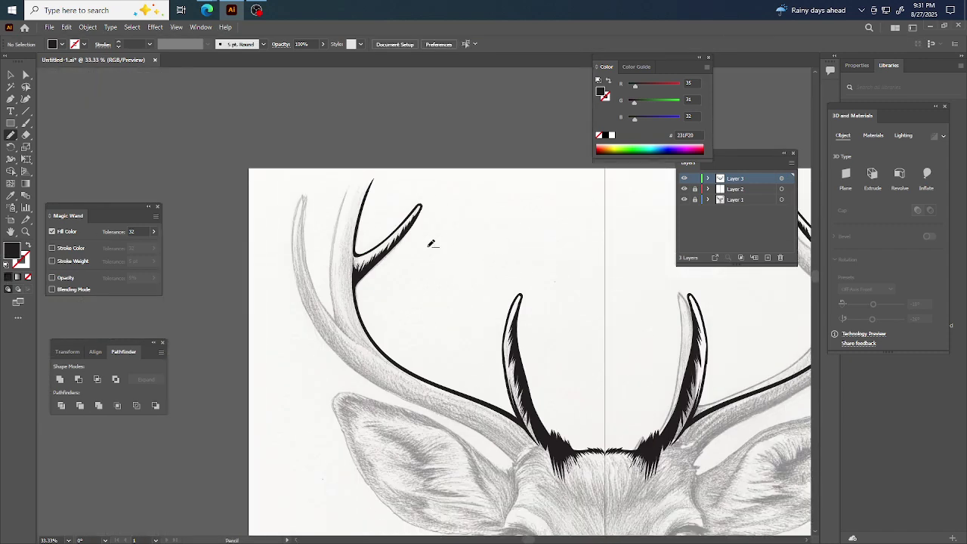
scroll(438, 244, up, 1)
scroll(380, 224, up, 2)
scroll(377, 230, left, 1)
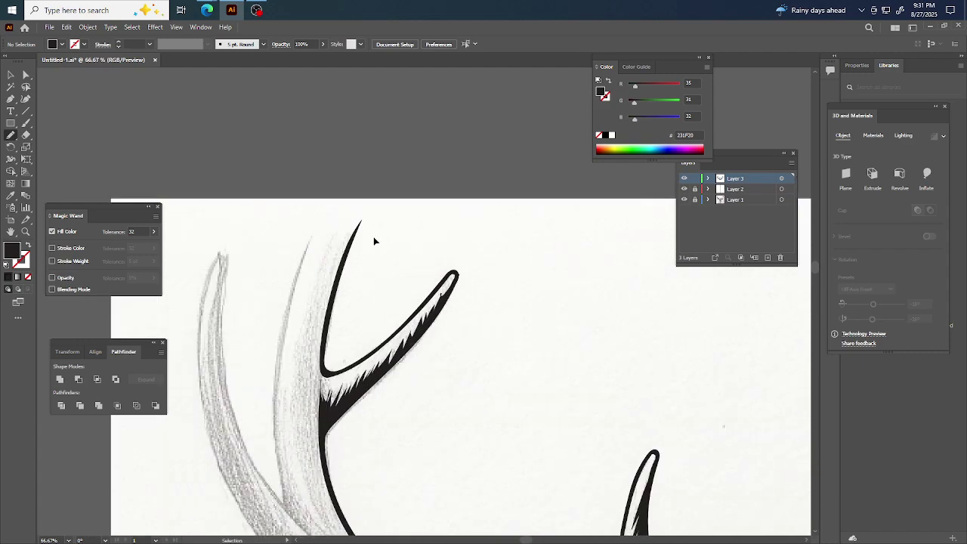
scroll(381, 238, right, 2)
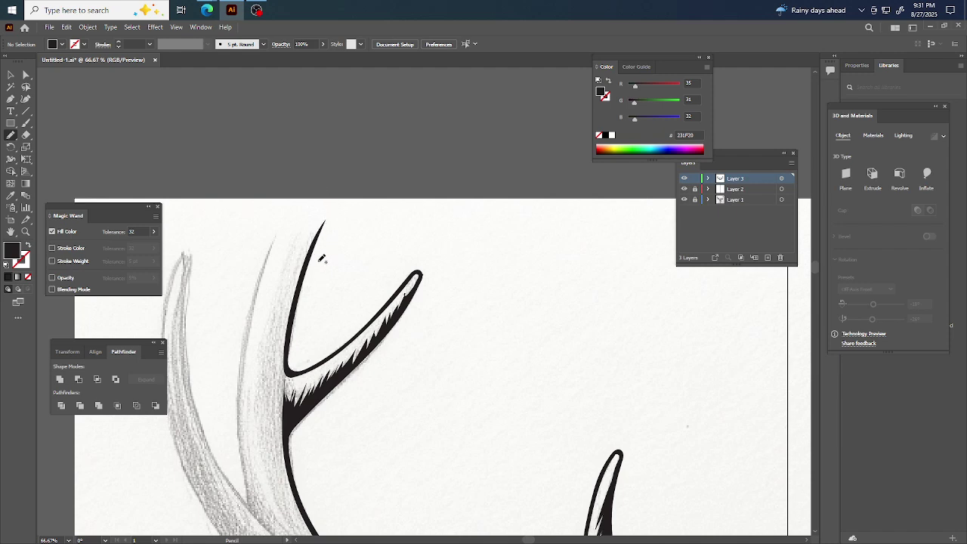
scroll(325, 261, down, 4)
scroll(502, 336, down, 2)
scroll(454, 338, up, 2)
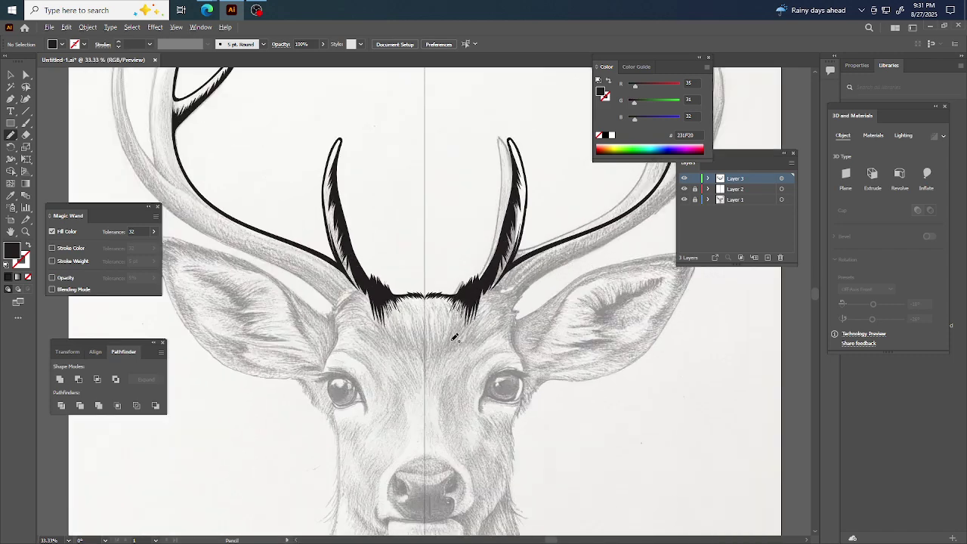
scroll(454, 337, up, 2)
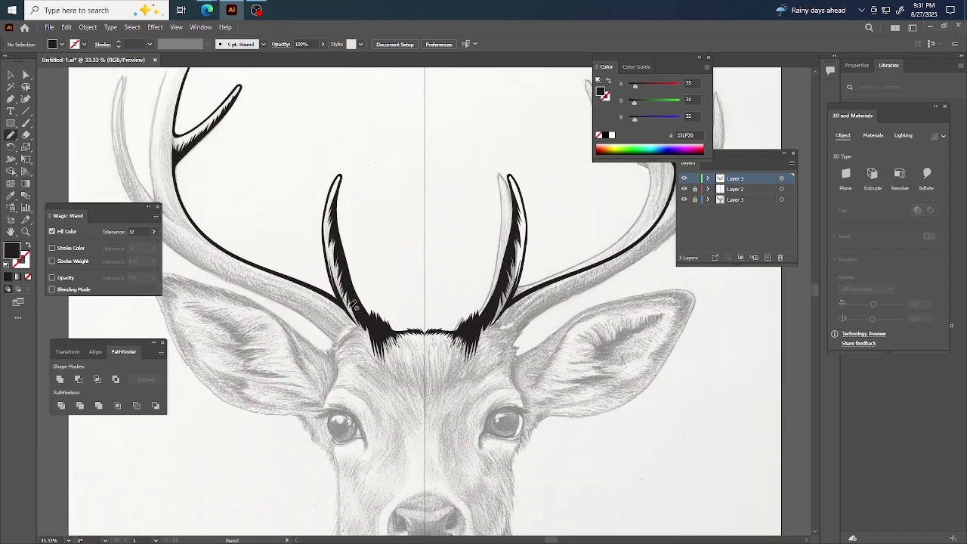
scroll(354, 300, left, 2)
scroll(420, 378, down, 2)
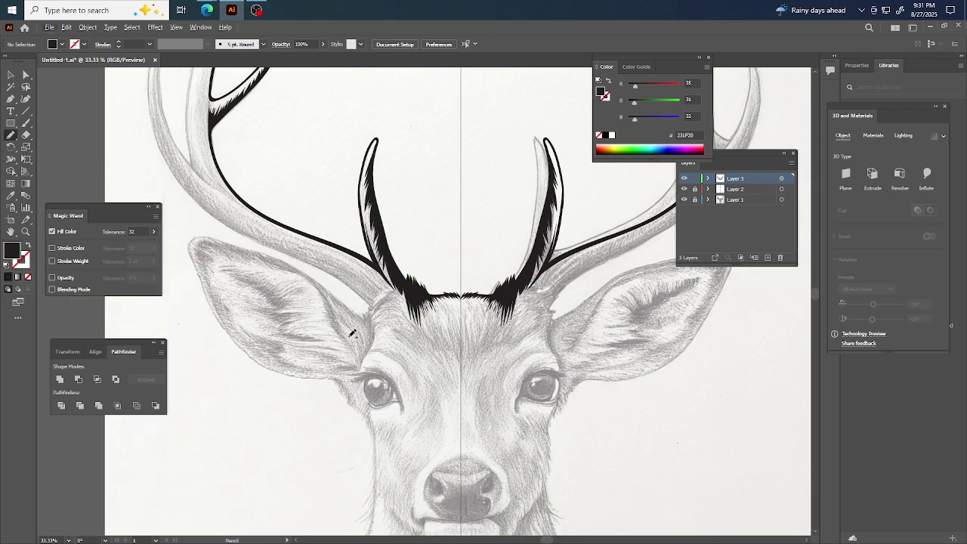
key(ctrl+minus)
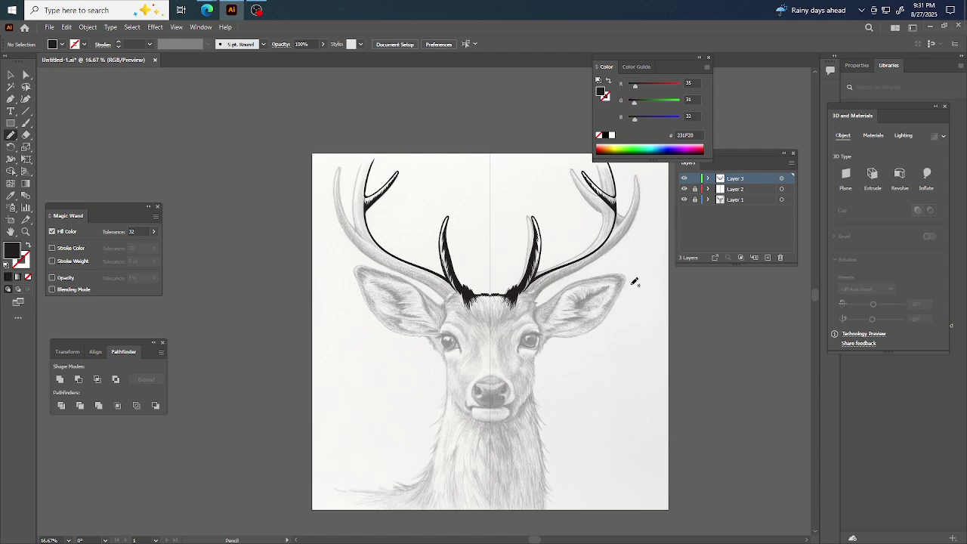
scroll(581, 281, right, 1)
scroll(391, 224, up, 2)
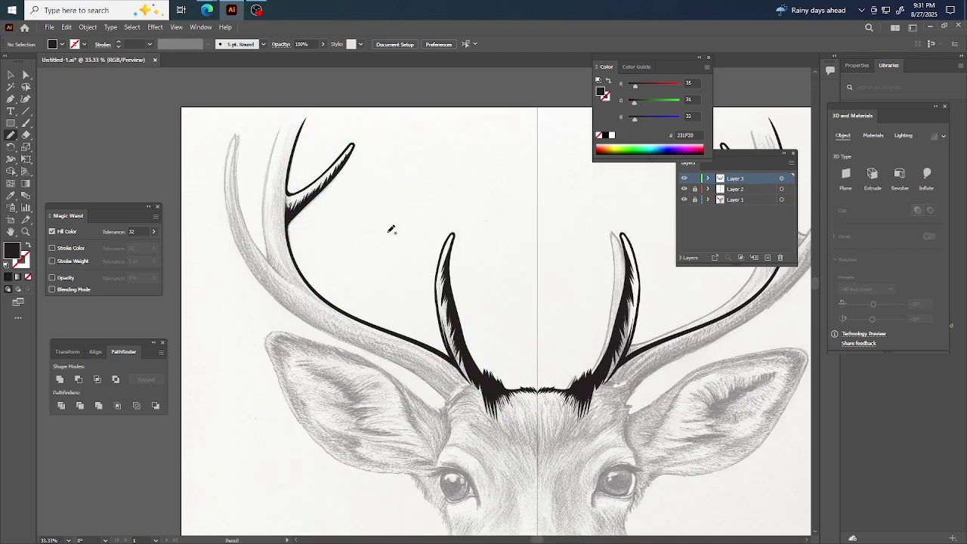
Draw a tapered, jagged Pencil shape along the outer edge of the left antler's tall main tine and make it solid black
scroll(378, 235, up, 3)
scroll(358, 252, up, 1)
scroll(325, 219, up, 3)
scroll(378, 249, left, 3)
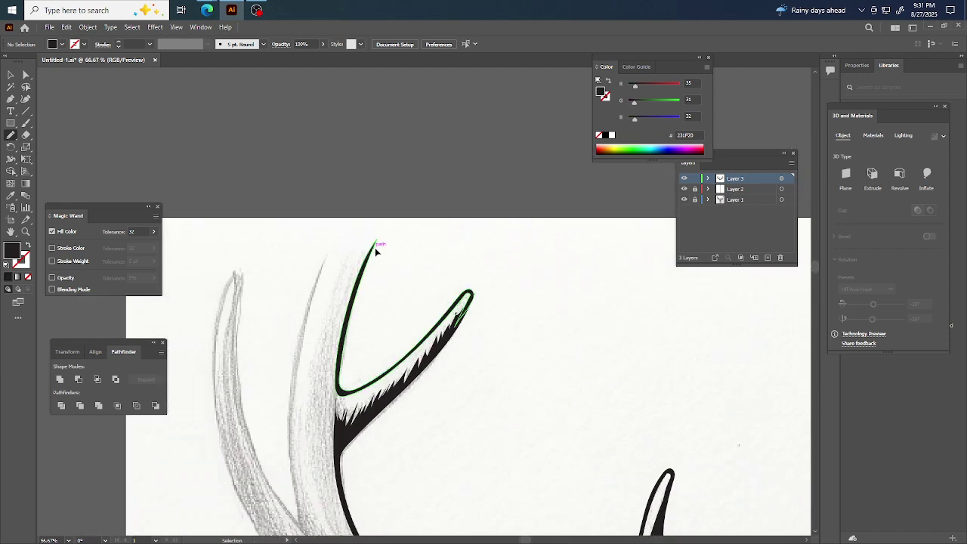
scroll(441, 259, down, 1)
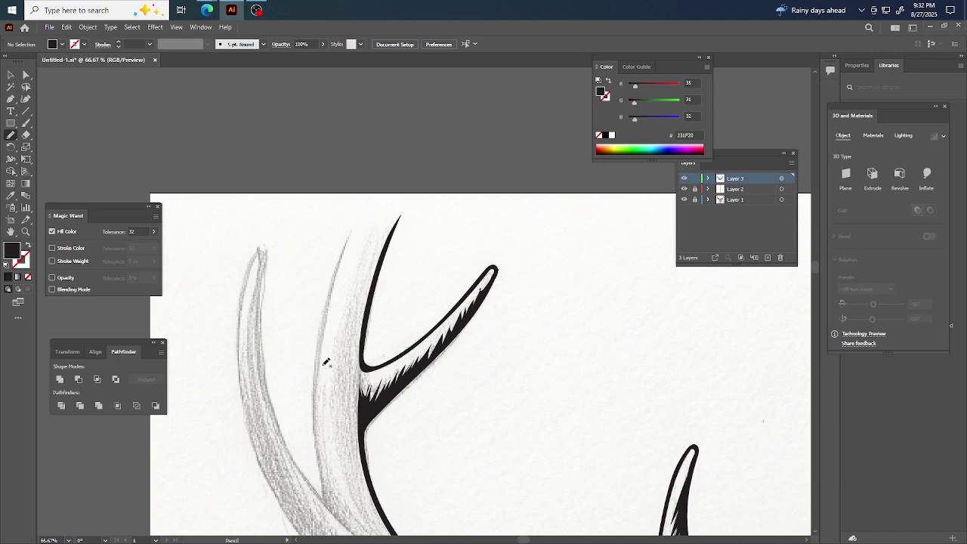
mouse_move(328, 502)
mouse_down()
mouse_move(313, 361)
mouse_move(355, 218)
mouse_up()
drag(328, 498, 324, 491)
scroll(331, 438, down, 2)
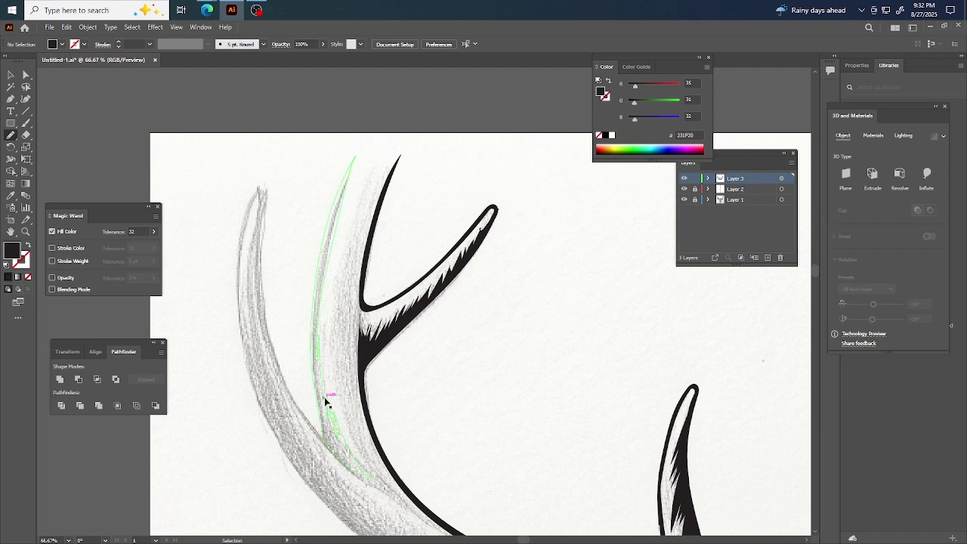
key(shift+x)
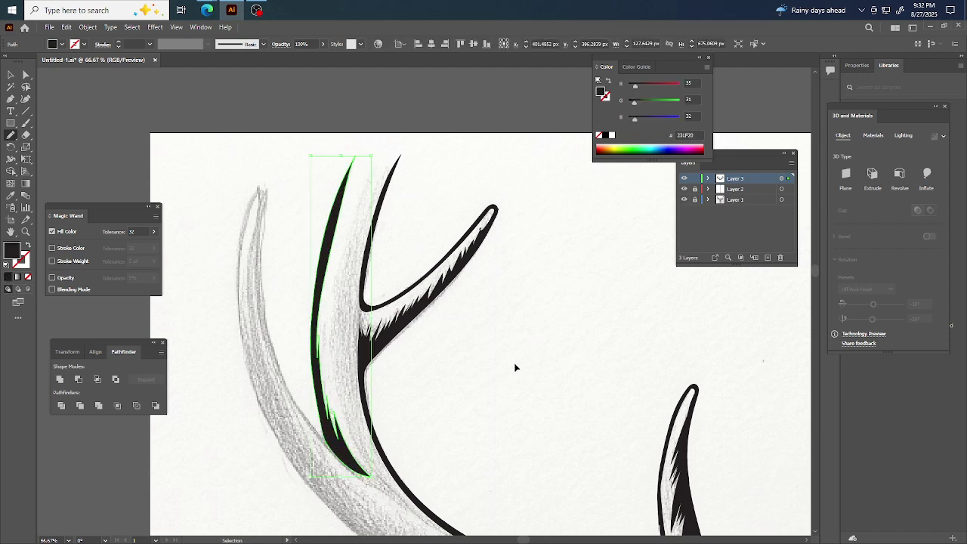
key(ctrl+shift+a)
Close the tip of the tall main tine with a rounded Pencil contour joining both edges, and fill it black
scroll(484, 351, right, 2)
scroll(483, 352, down, 1)
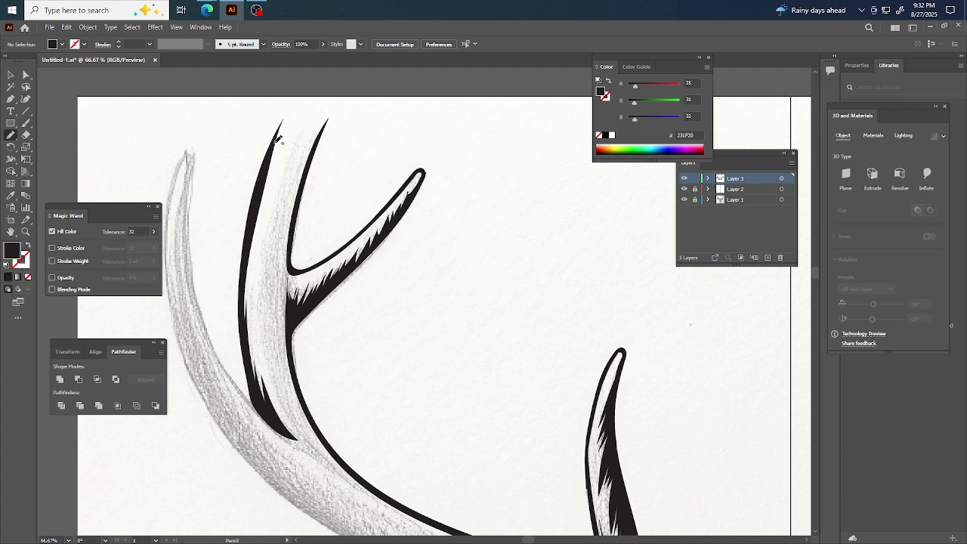
drag(270, 158, 287, 110)
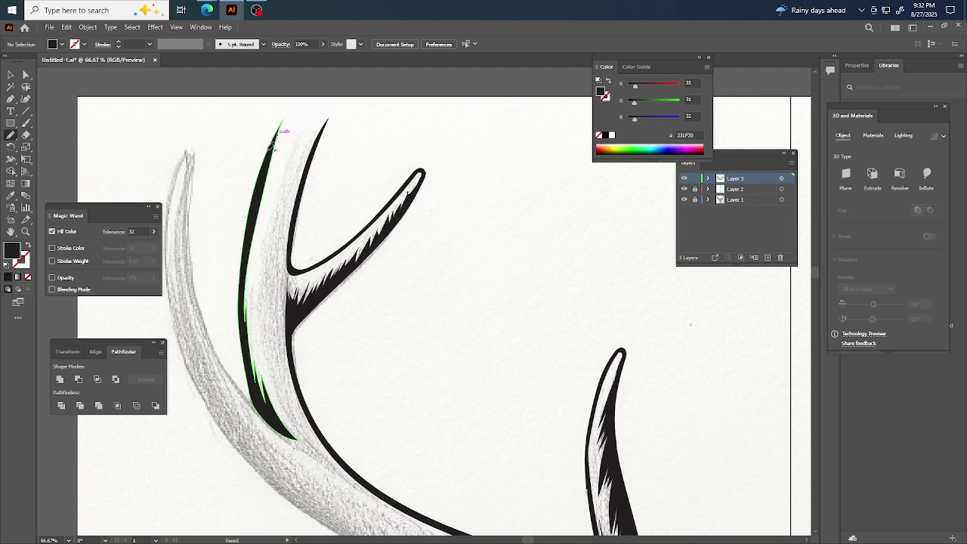
mouse_move(299, 101)
mouse_down()
mouse_move(329, 114)
mouse_move(312, 160)
mouse_up()
mouse_move(326, 111)
mouse_down()
mouse_move(281, 125)
mouse_move(268, 160)
mouse_move(279, 124)
mouse_move(322, 120)
mouse_move(308, 103)
mouse_up()
ctrl+click(304, 117)
click(8, 277)
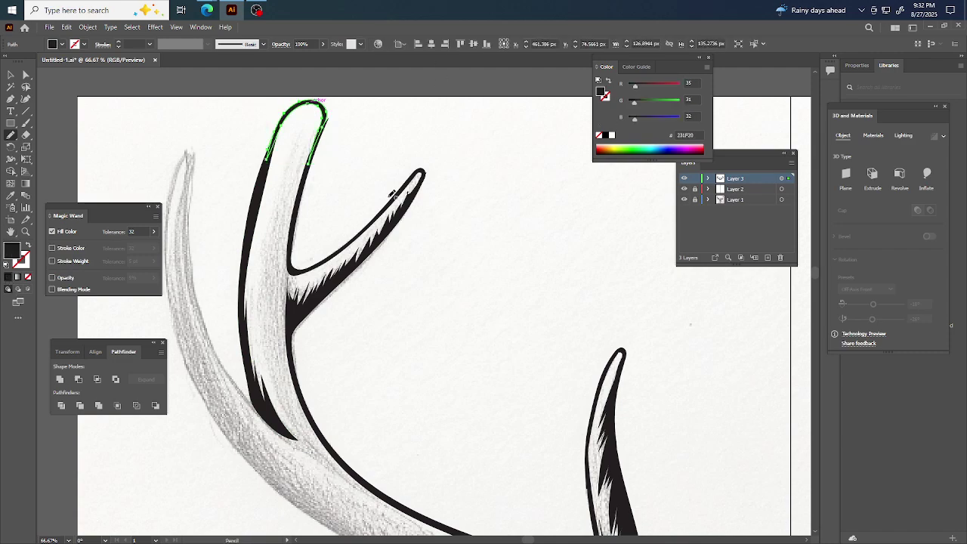
ctrl+click(476, 155)
Draw a long, jagged Pencil shading shape along the inner side of the left antler's tall main tine and fill it black
scroll(423, 201, down, 3)
scroll(509, 209, right, 1)
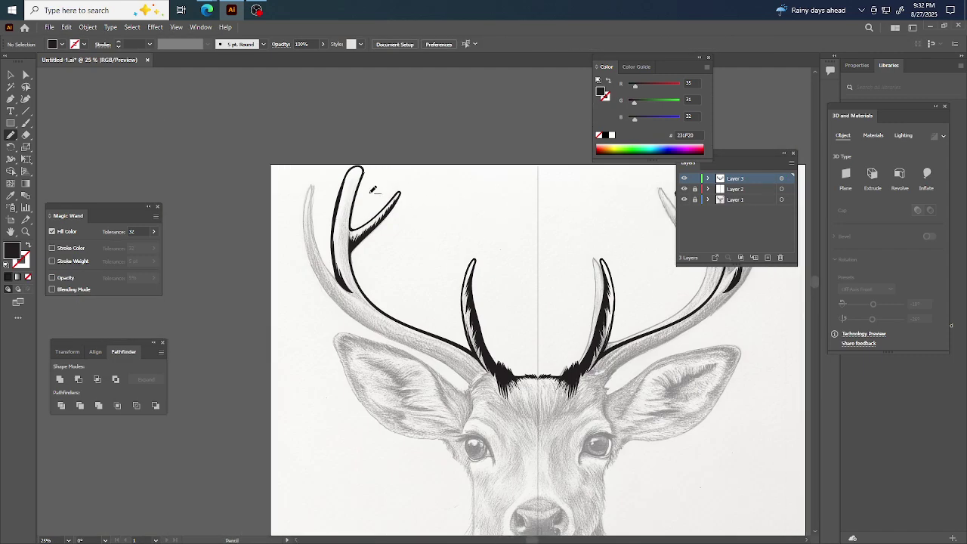
scroll(373, 189, up, 5)
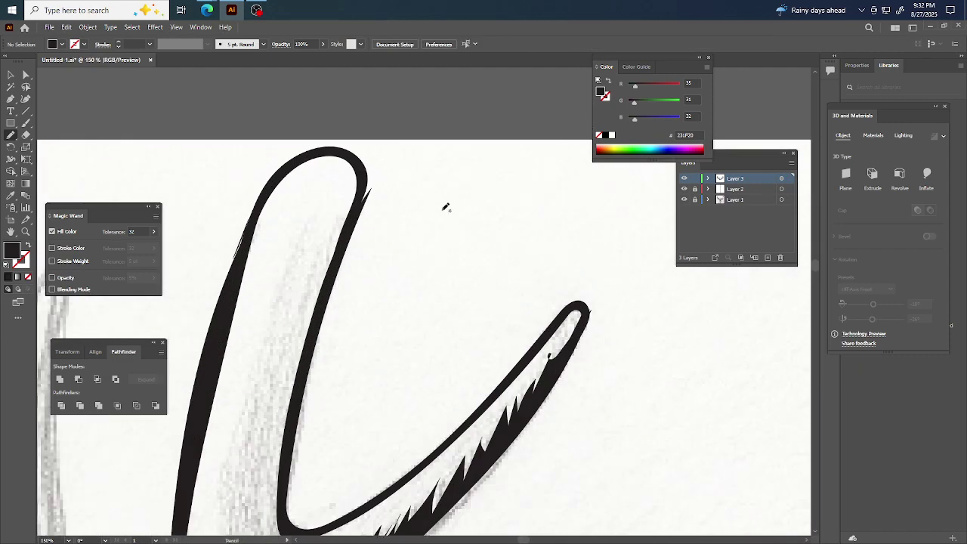
scroll(445, 207, down, 2)
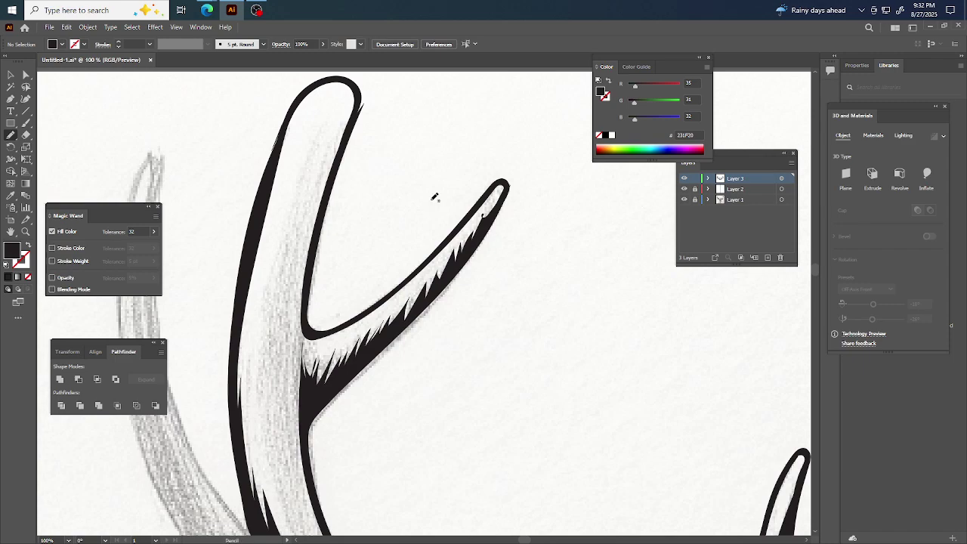
mouse_move(329, 112)
mouse_down()
mouse_move(262, 322)
mouse_move(254, 407)
mouse_move(257, 375)
mouse_move(263, 458)
mouse_move(269, 400)
mouse_move(280, 477)
mouse_up()
mouse_move(307, 506)
mouse_down()
mouse_move(304, 323)
mouse_move(345, 125)
mouse_up()
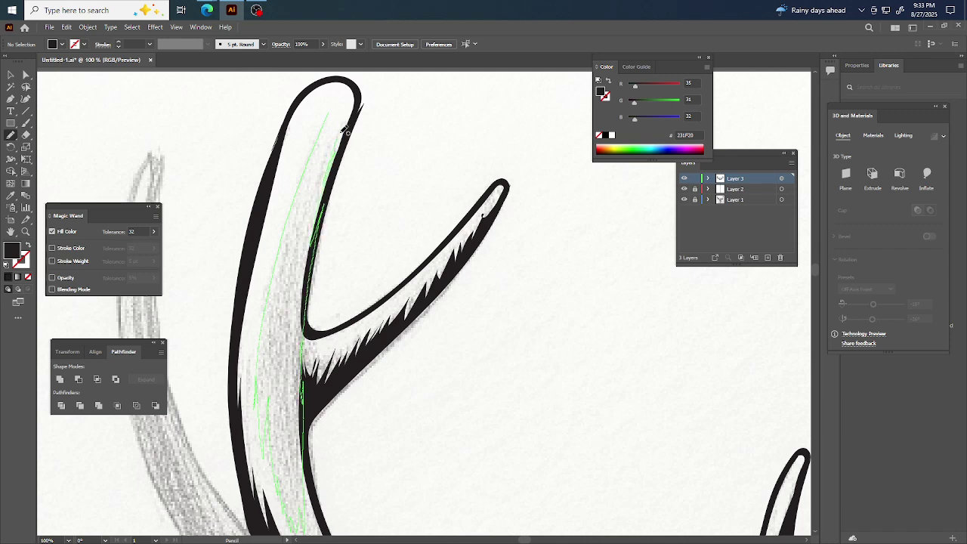
mouse_move(312, 194)
mouse_down()
mouse_move(331, 134)
mouse_move(300, 215)
mouse_up()
mouse_move(336, 108)
mouse_down()
mouse_move(325, 129)
mouse_move(334, 104)
mouse_up()
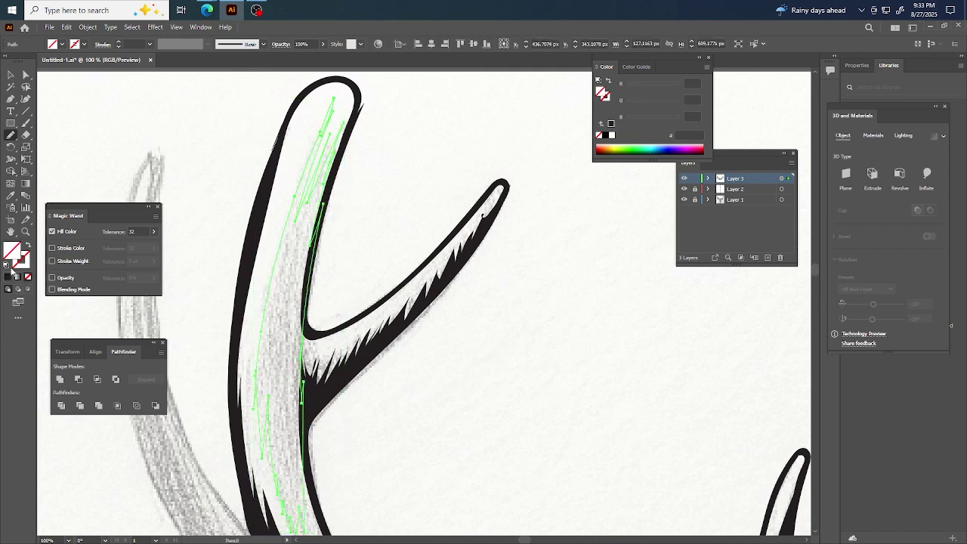
key(shift+x)
key(ctrl+minus)
key(ctrl+minus)
key(ctrl+shift+a)
key(ctrl+minus)
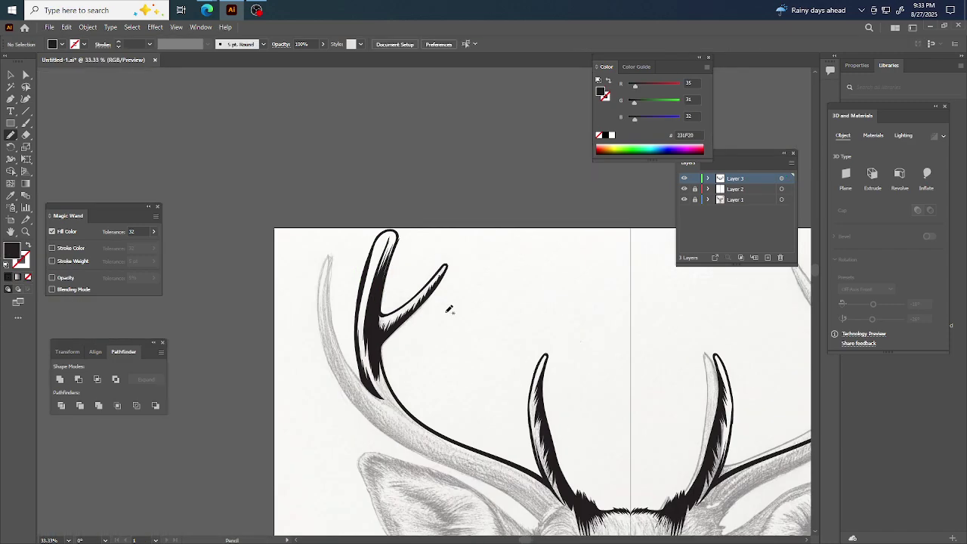
Examine the shaded main tine and the mirrored antler against the deer sketch
scroll(449, 313, down, 2)
scroll(407, 309, right, 2)
scroll(365, 332, down, 1)
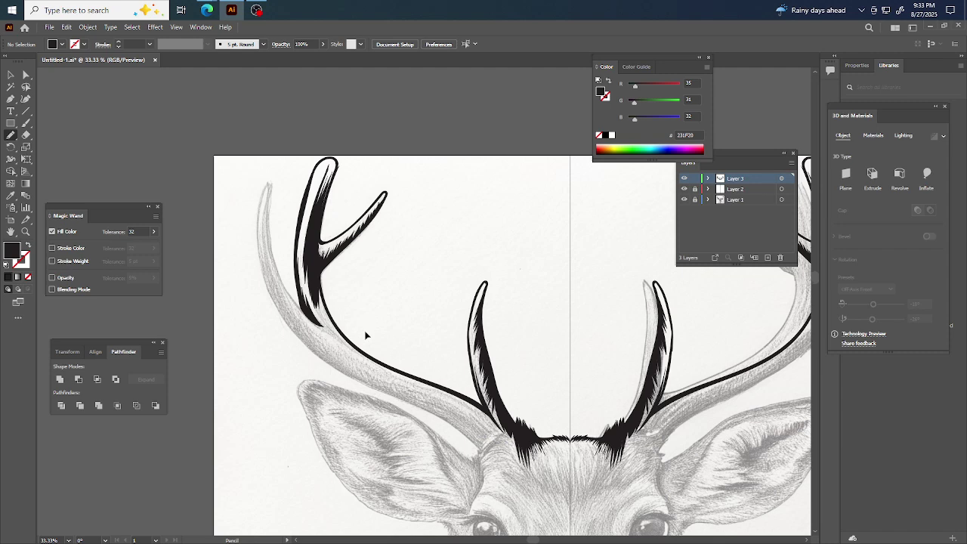
scroll(355, 324, right, 1)
scroll(352, 325, up, 2)
scroll(362, 316, left, 1)
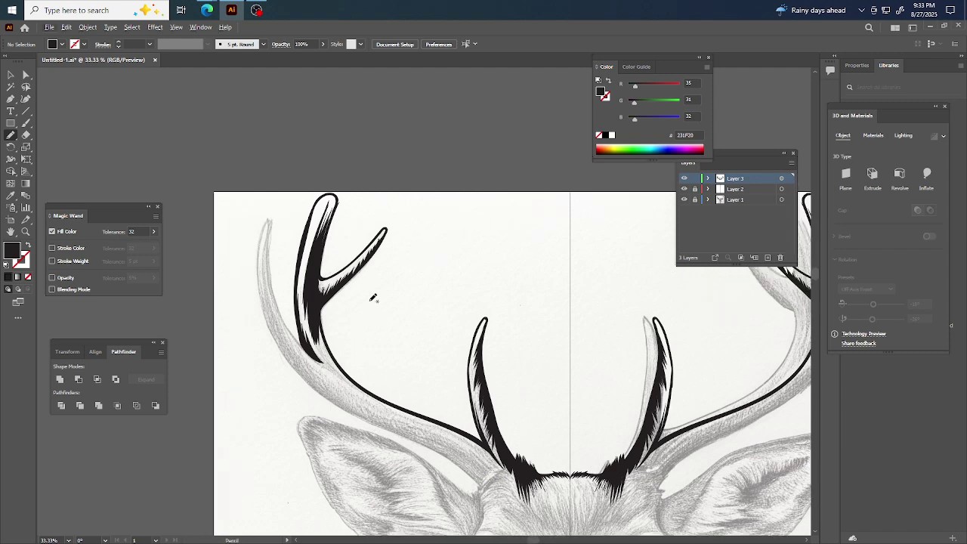
scroll(381, 302, down, 1)
scroll(390, 307, up, 1)
Trace the outermost tine and the main beam's lower edge as one closed, jagged Pencil shape, and fill it black
scroll(371, 319, left, 2)
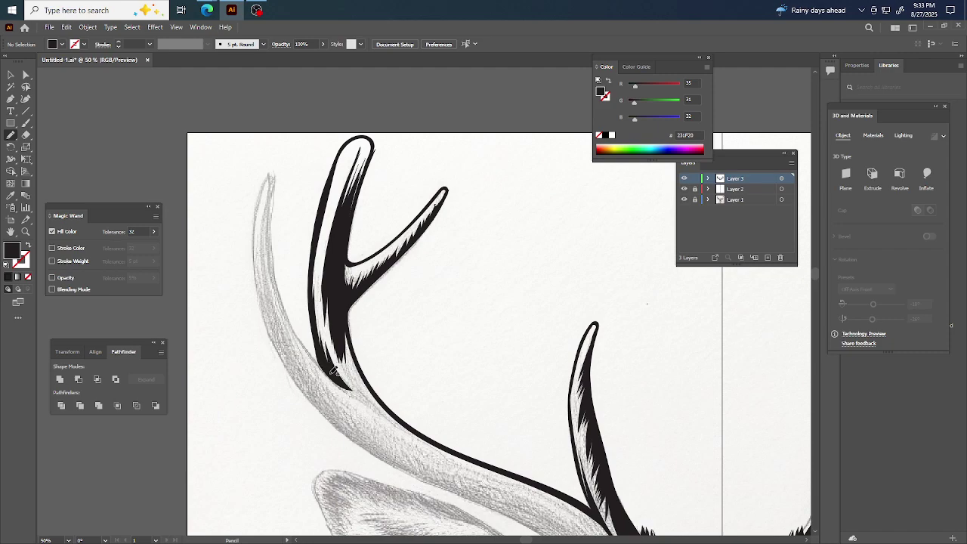
drag(325, 366, 278, 259)
mouse_move(276, 212)
mouse_down()
mouse_move(274, 169)
mouse_move(255, 202)
mouse_move(256, 283)
mouse_up()
mouse_move(269, 333)
mouse_down()
mouse_move(291, 378)
mouse_move(329, 420)
mouse_move(449, 487)
mouse_up()
drag(547, 526, 560, 531)
drag(333, 368, 340, 385)
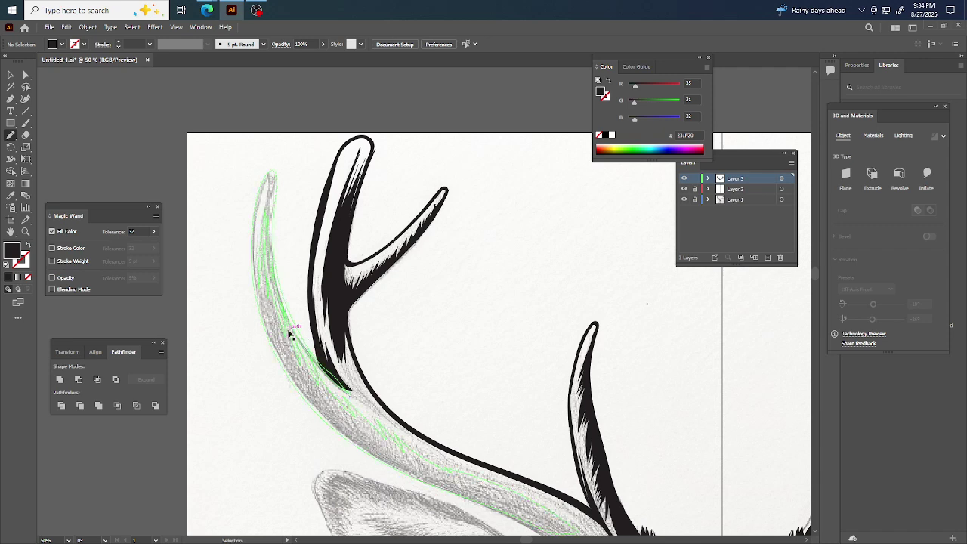
ctrl+click(291, 334)
click(7, 278)
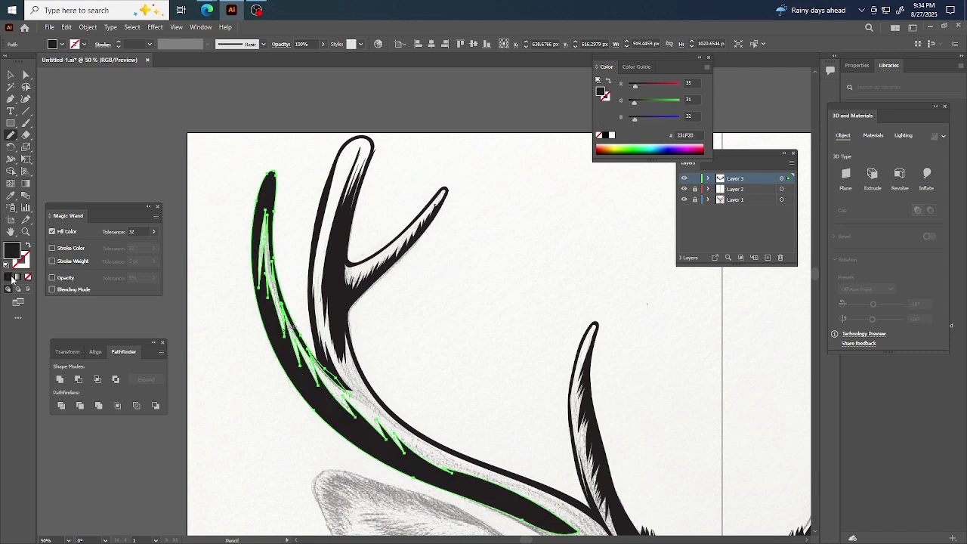
key(ctrl+minus)
key(ctrl+minus)
key(ctrl+minus)
key(ctrl+plus)
key(ctrl+plus)
key(ctrl+plus)
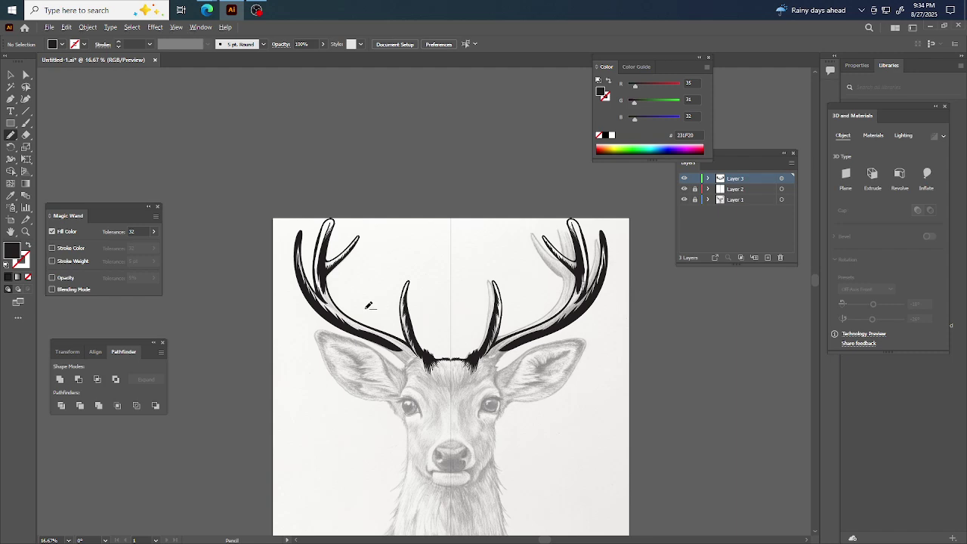
Extend the left main beam's black lower edge to the head with a closed Pencil shape ending in a blunt base
scroll(354, 287, down, 3)
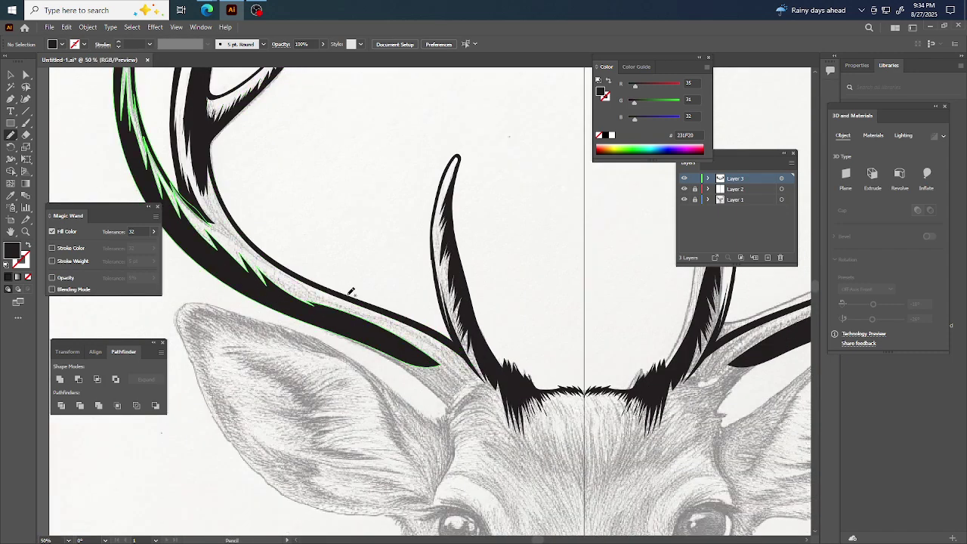
scroll(355, 285, up, 3)
scroll(351, 261, left, 2)
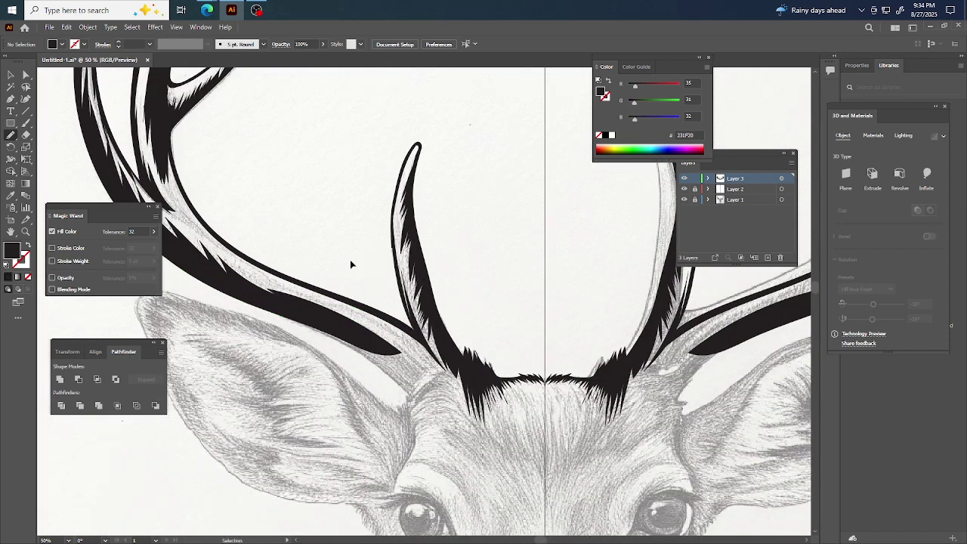
drag(302, 306, 433, 387)
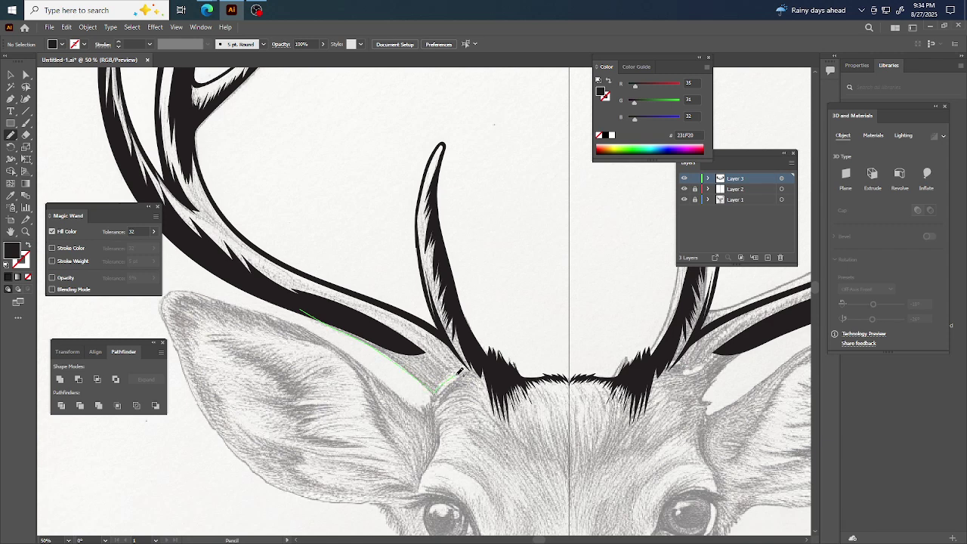
mouse_move(437, 353)
mouse_down()
mouse_move(309, 296)
mouse_move(305, 307)
mouse_up()
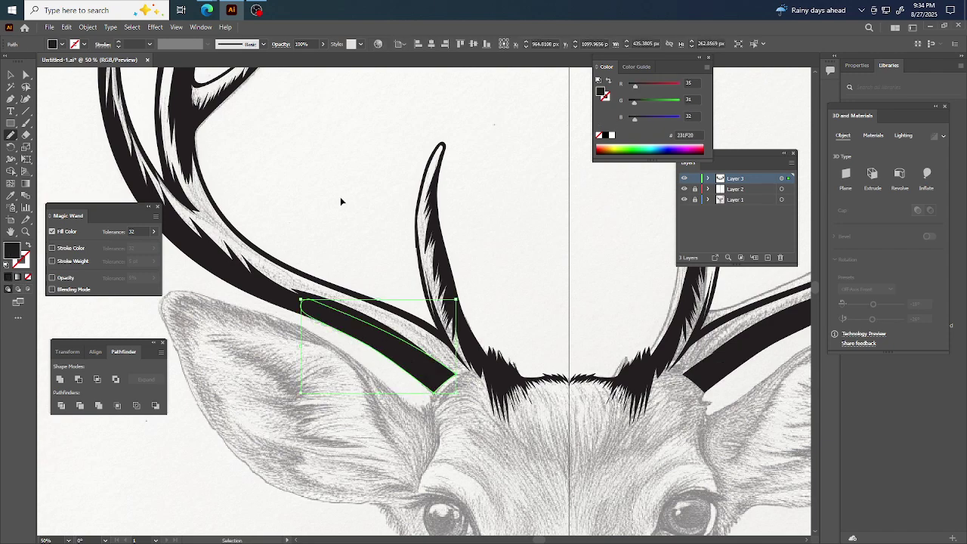
key(ctrl+shift+a)
key(ctrl+0)
key(ctrl+plus)
scroll(405, 294, up, 1)
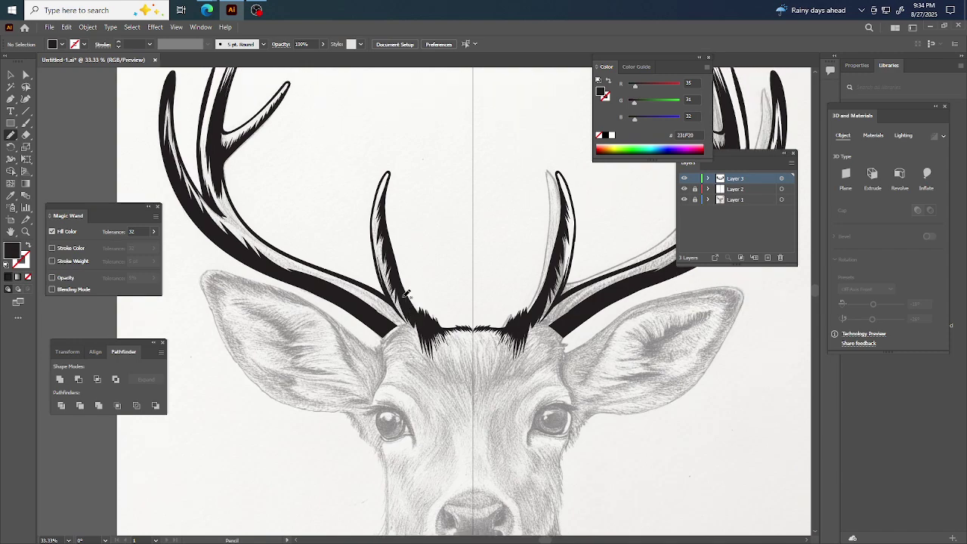
scroll(394, 315, up, 1)
key(ctrl+minus)
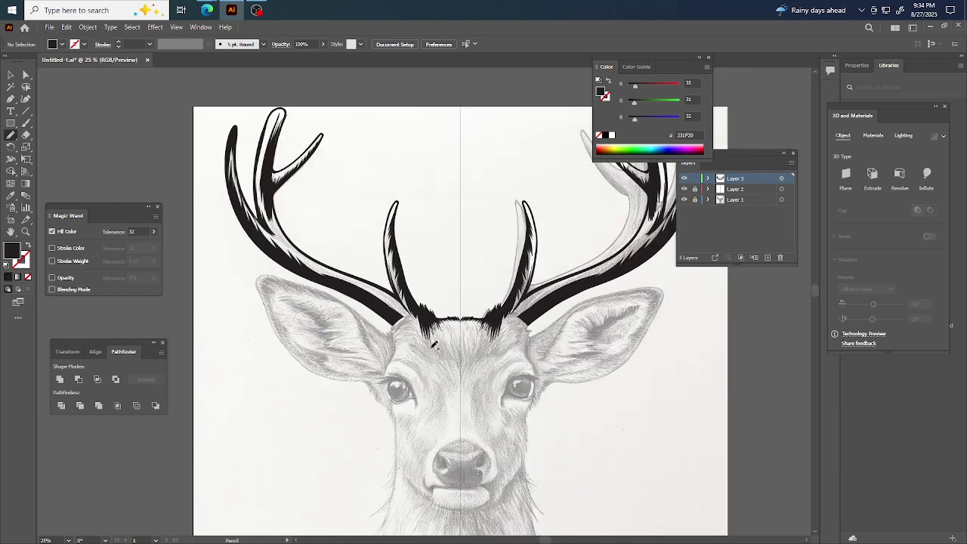
Draw jagged Pencil shading at the main beam's base, between its lower edge and the brow tine, and fill it black
scroll(404, 373, up, 1)
scroll(412, 337, up, 1)
scroll(453, 279, up, 1)
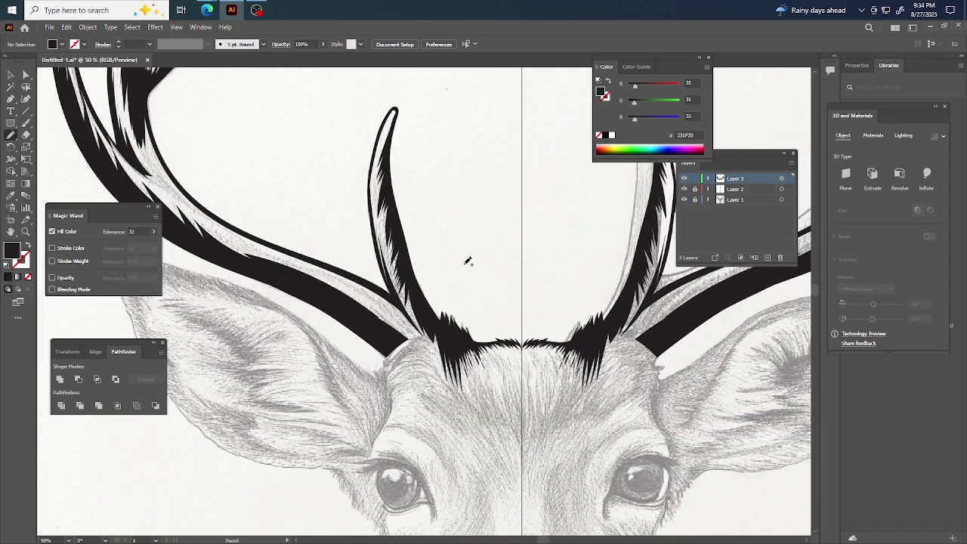
scroll(466, 259, up, 1)
drag(412, 303, 414, 300)
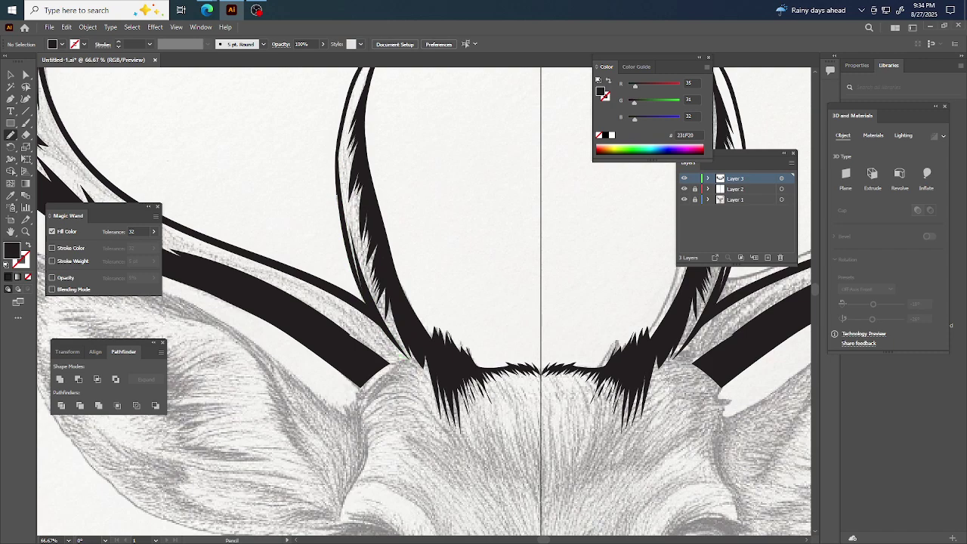
mouse_move(337, 151)
mouse_down()
mouse_move(393, 355)
mouse_move(341, 320)
mouse_move(363, 325)
mouse_up()
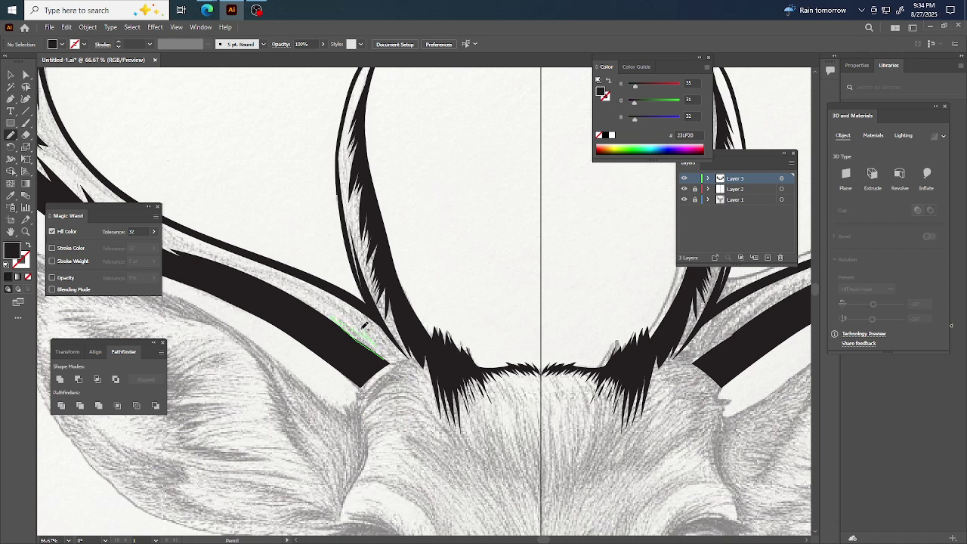
mouse_move(306, 285)
mouse_down()
mouse_move(276, 271)
mouse_move(325, 287)
mouse_move(380, 325)
mouse_move(376, 316)
mouse_move(404, 352)
mouse_move(352, 371)
mouse_up()
key(v)
click(375, 349)
click(376, 336)
click(8, 278)
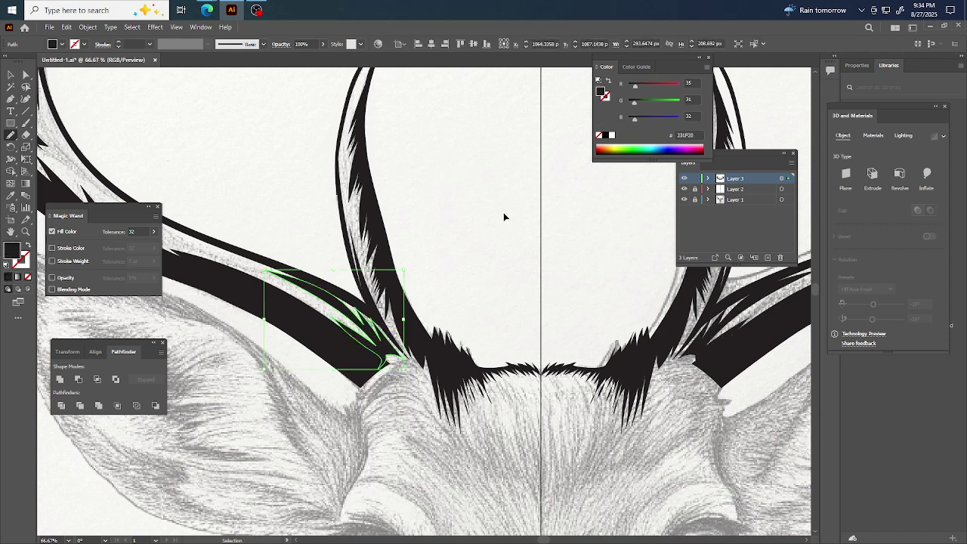
key(ctrl+shift+a)
Draw a spiky black Pencil fur shape curving around the left antler's base from the brow tine toward the ear
scroll(474, 211, down, 2)
scroll(449, 242, right, 1)
scroll(449, 243, up, 1)
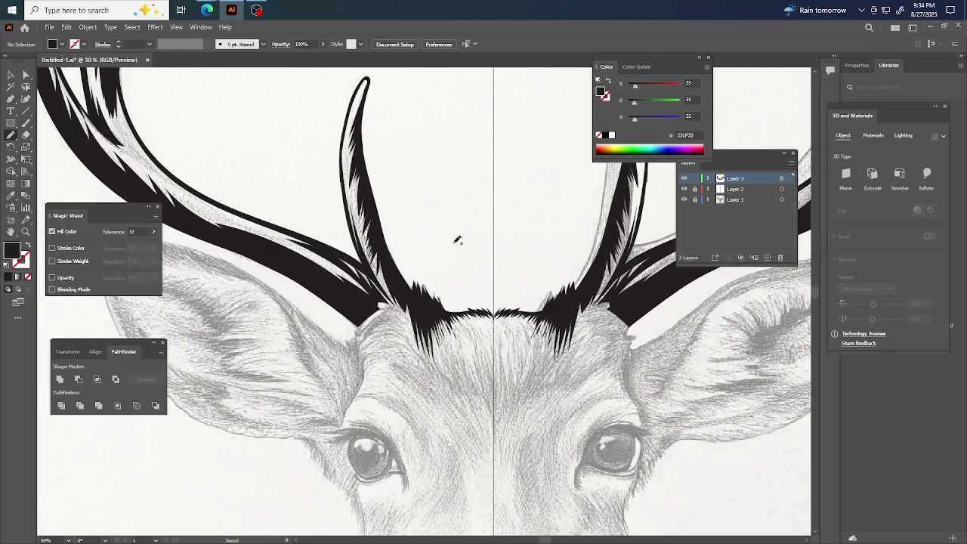
scroll(454, 257, left, 1)
scroll(498, 257, up, 5)
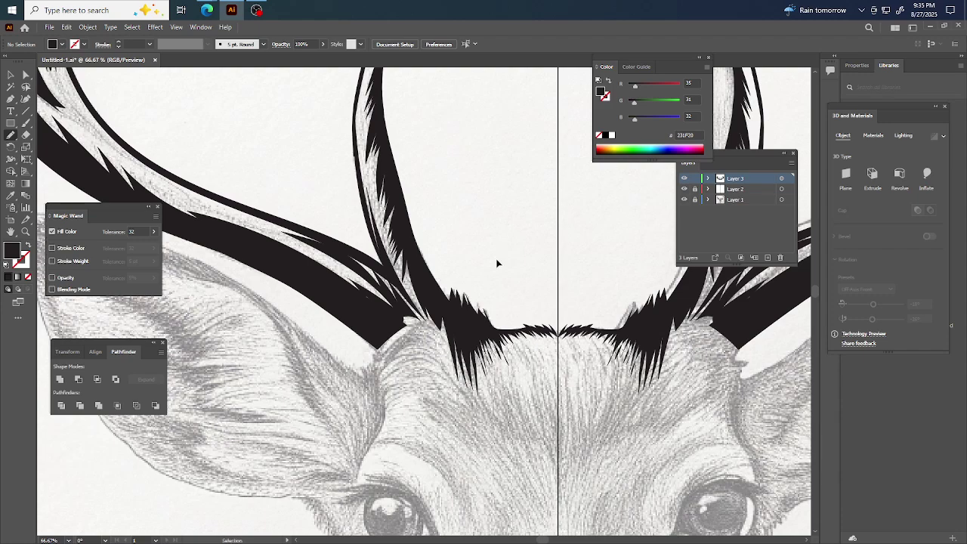
scroll(546, 239, down, 3)
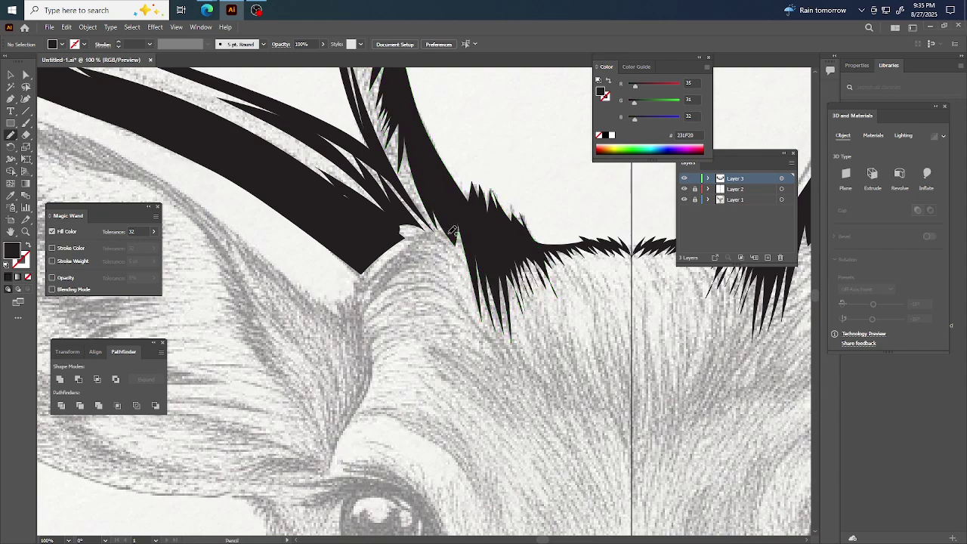
mouse_move(455, 231)
mouse_down()
mouse_move(399, 235)
mouse_move(408, 243)
mouse_up()
mouse_move(415, 280)
mouse_down()
mouse_move(383, 288)
mouse_move(428, 273)
mouse_move(399, 269)
mouse_move(437, 270)
mouse_move(404, 263)
mouse_move(452, 272)
mouse_move(413, 252)
mouse_move(449, 266)
mouse_move(429, 242)
mouse_move(441, 270)
mouse_up()
key(ctrl+minus)
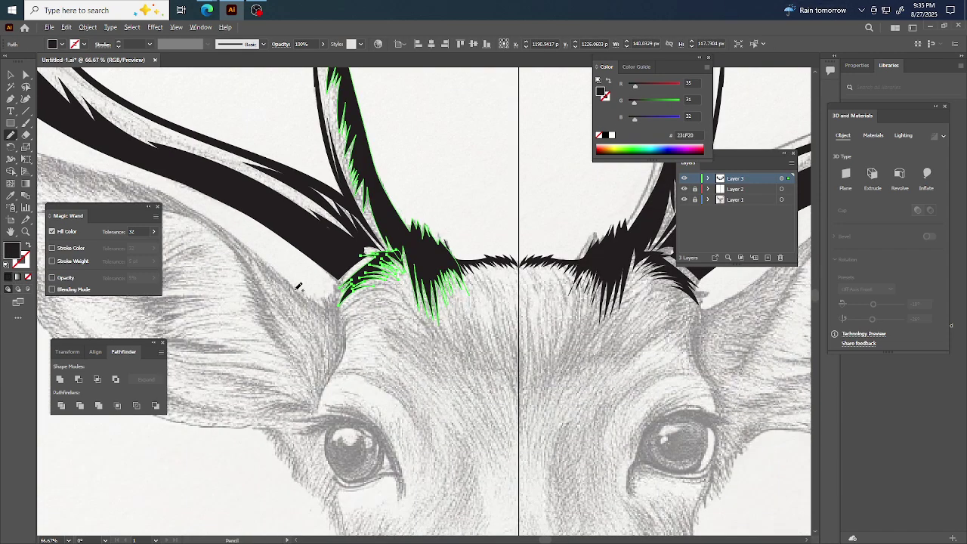
ctrl+click(456, 137)
Trace a spiky fur tuft from the antler base down the left ear's inner edge to above the eye, and fill it black
drag(455, 136, 516, 133)
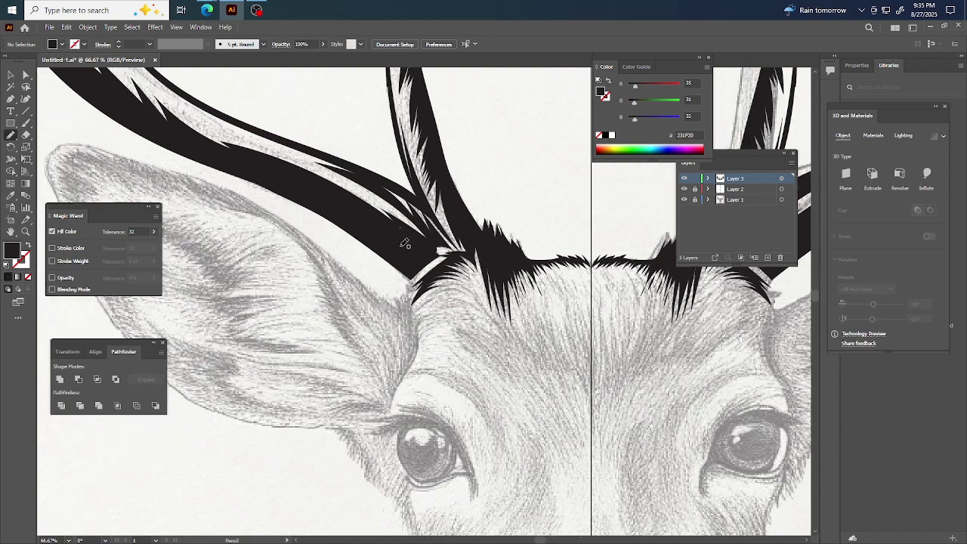
mouse_move(393, 261)
mouse_down()
mouse_move(409, 282)
mouse_move(397, 295)
mouse_up()
drag(388, 412, 396, 394)
mouse_move(414, 269)
mouse_down()
mouse_move(403, 247)
mouse_move(395, 262)
mouse_move(422, 264)
mouse_up()
ctrl+click(425, 309)
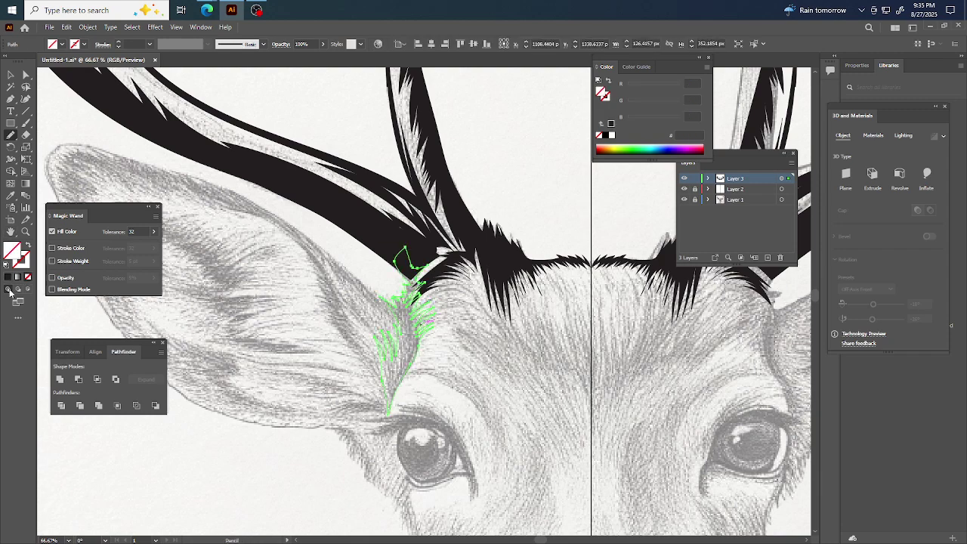
key(ctrl+minus)
key(ctrl+minus)
key(ctrl+shift+a)
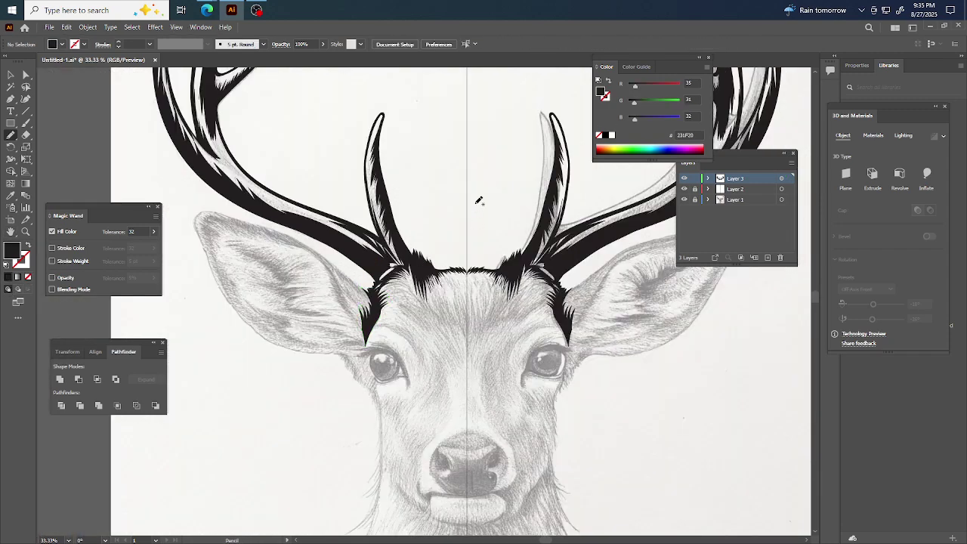
Examine the new head fur and its mirrored copy against the sketch, along with the untraced left eye area
scroll(478, 200, down, 1)
alt+scroll(434, 242, up, 1)
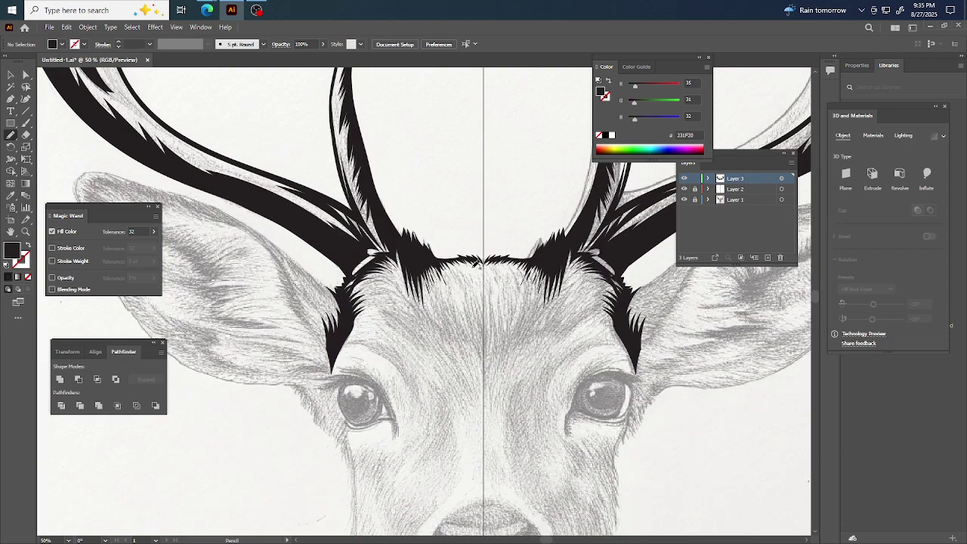
scroll(476, 263, left, 2)
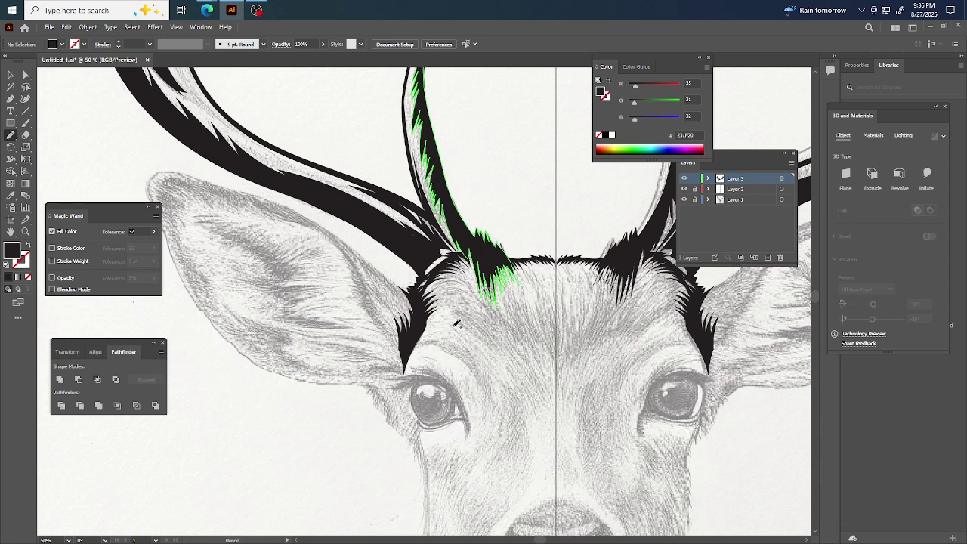
scroll(456, 326, left, 1)
scroll(457, 336, up, 1)
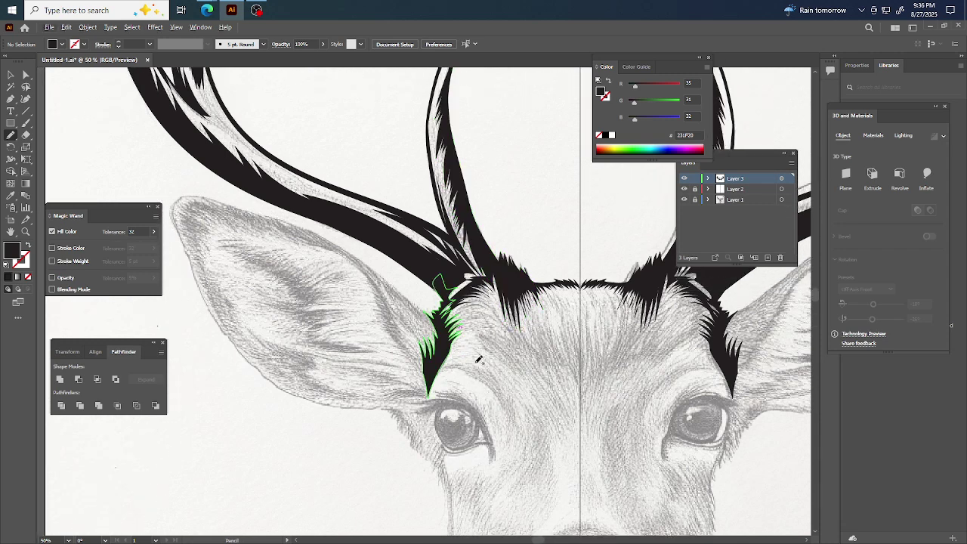
scroll(478, 359, up, 1)
scroll(500, 363, down, 2)
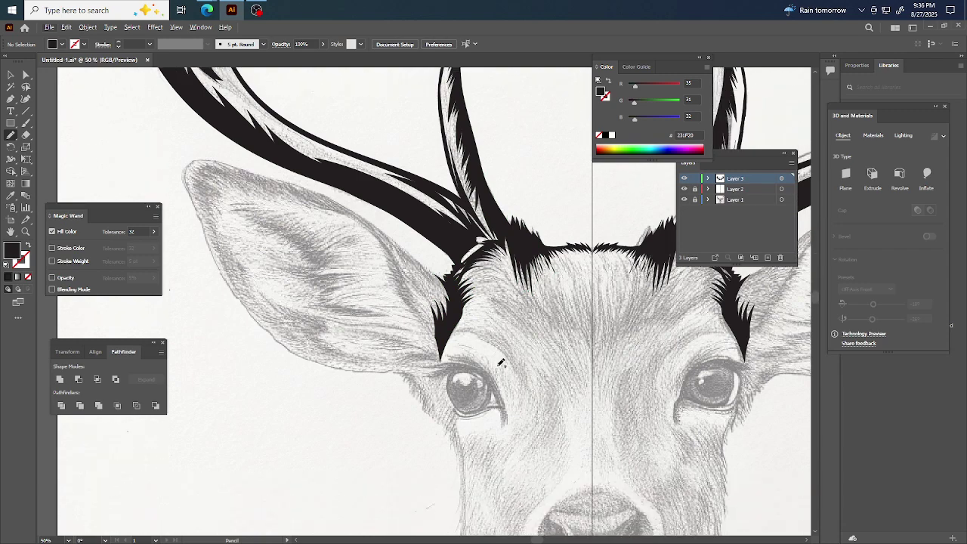
scroll(500, 362, down, 2)
scroll(446, 364, down, 1)
scroll(395, 367, right, 1)
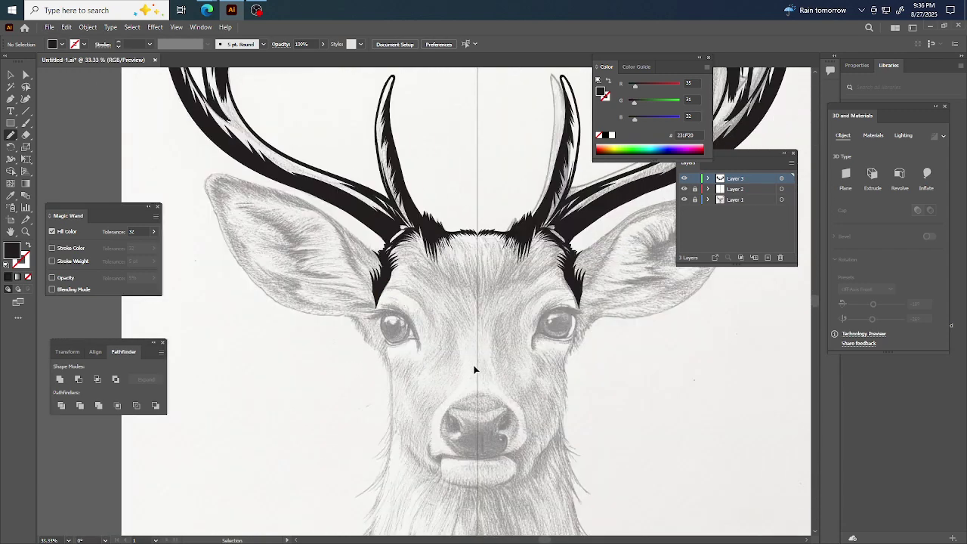
scroll(410, 302, up, 2)
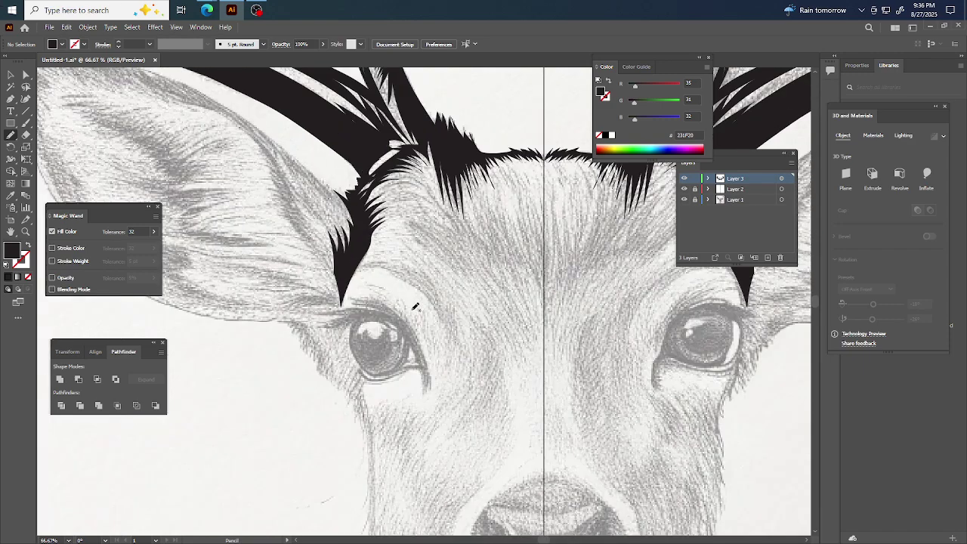
Trace the left eye's silhouette with the Pencil tool, including spiky lashes, tear duct and lower-lid lines, and fill it black
scroll(461, 334, up, 1)
scroll(461, 335, left, 1)
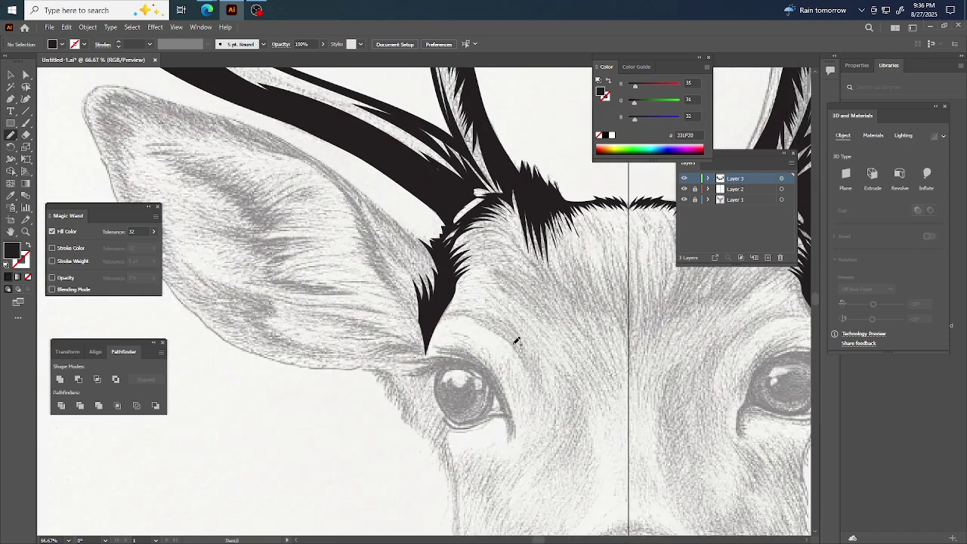
scroll(516, 341, down, 1)
scroll(511, 345, right, 1)
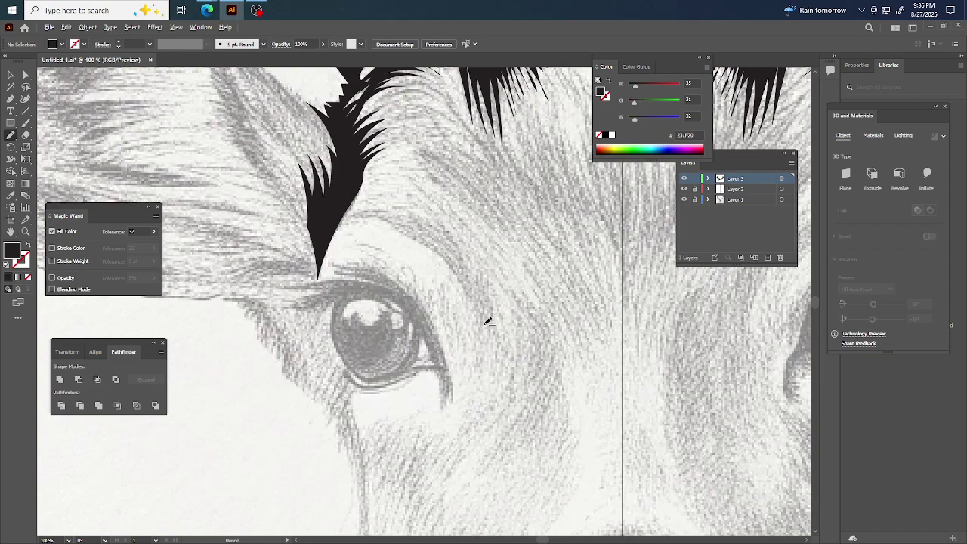
scroll(451, 339, up, 1)
scroll(488, 325, down, 1)
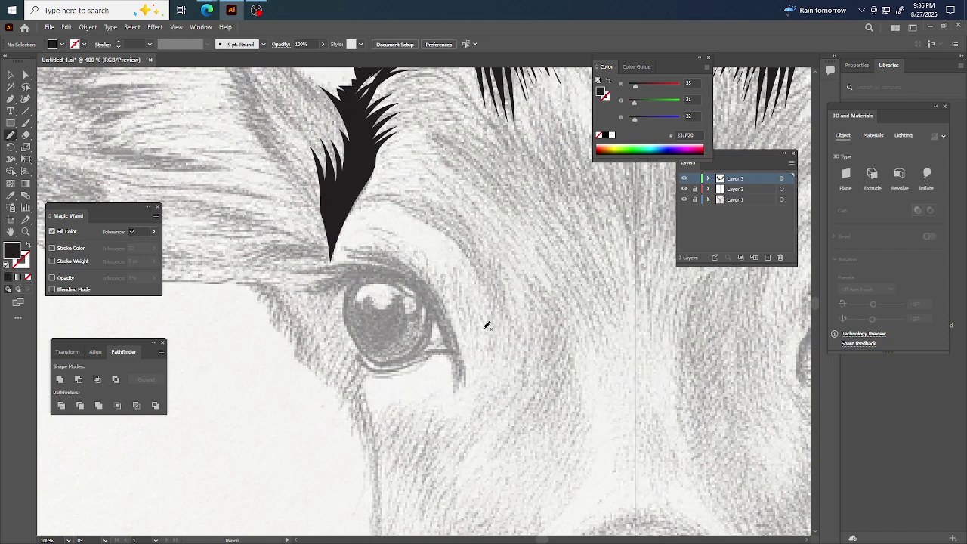
scroll(485, 324, up, 2)
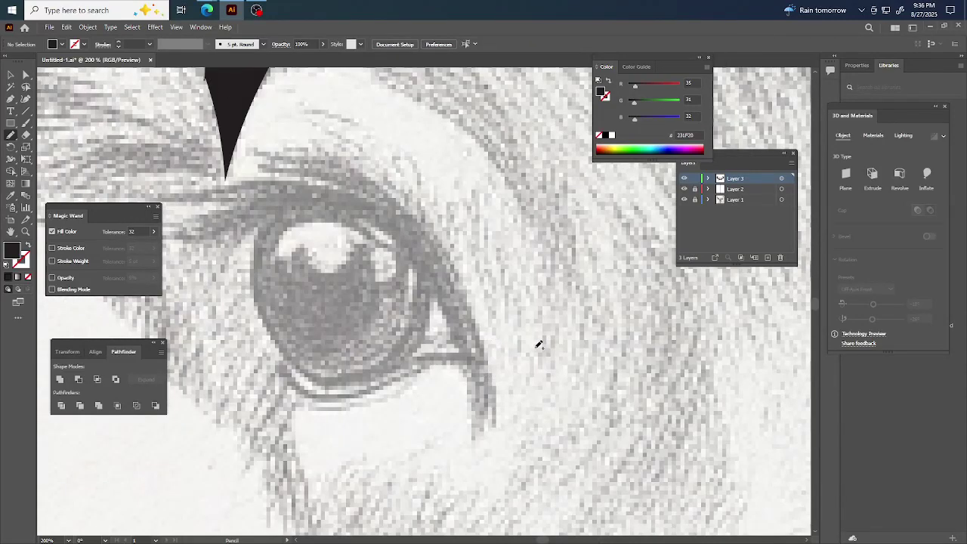
scroll(539, 345, down, 1)
scroll(506, 346, down, 1)
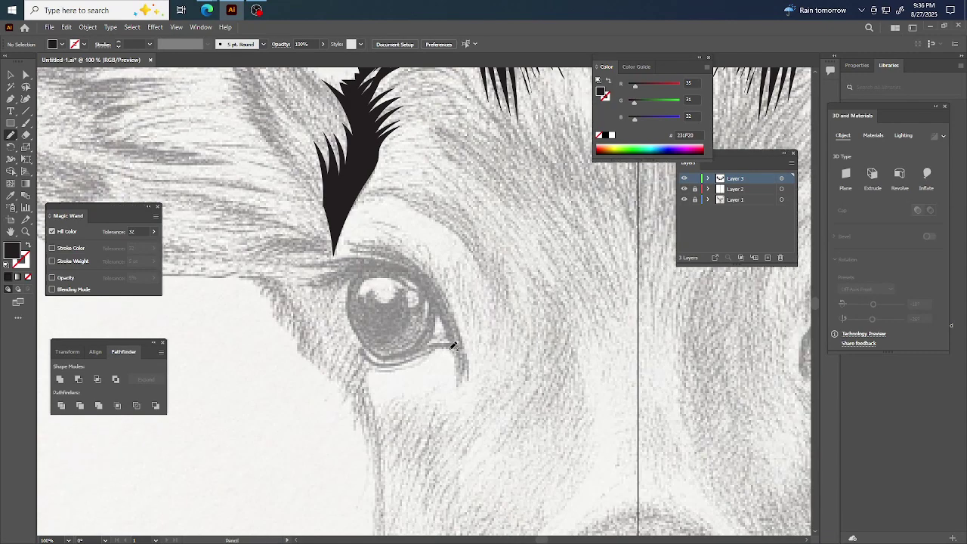
mouse_move(453, 346)
mouse_down()
mouse_move(457, 388)
mouse_move(471, 342)
mouse_up()
mouse_move(438, 266)
mouse_down()
mouse_move(387, 233)
mouse_move(401, 246)
mouse_move(375, 237)
mouse_move(388, 245)
mouse_move(361, 238)
mouse_move(374, 245)
mouse_move(348, 247)
mouse_move(390, 262)
mouse_move(319, 259)
mouse_move(335, 256)
mouse_move(297, 265)
mouse_move(341, 266)
mouse_move(293, 285)
mouse_move(323, 297)
mouse_up()
mouse_move(360, 334)
mouse_down()
mouse_move(385, 356)
mouse_move(422, 347)
mouse_up()
drag(452, 351, 453, 350)
key(ctrl+=)
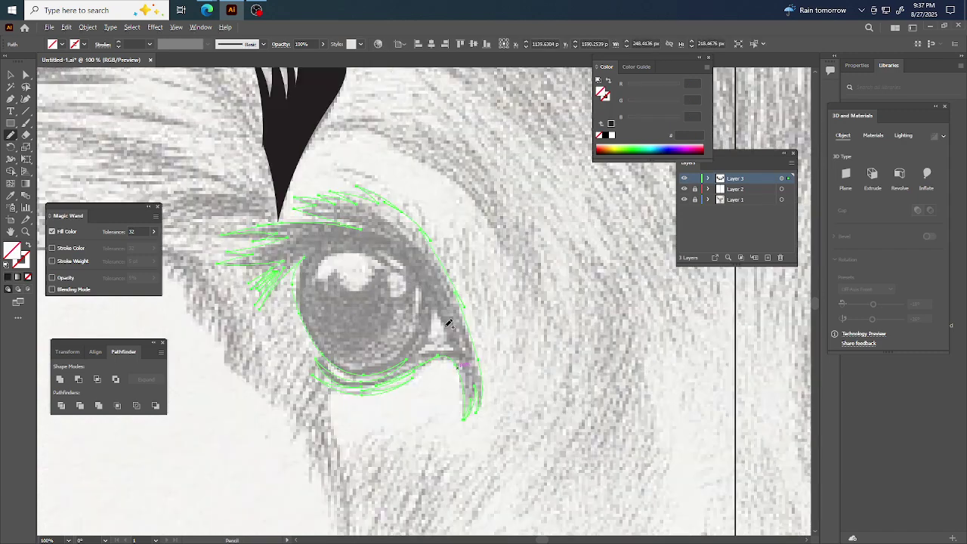
click(9, 278)
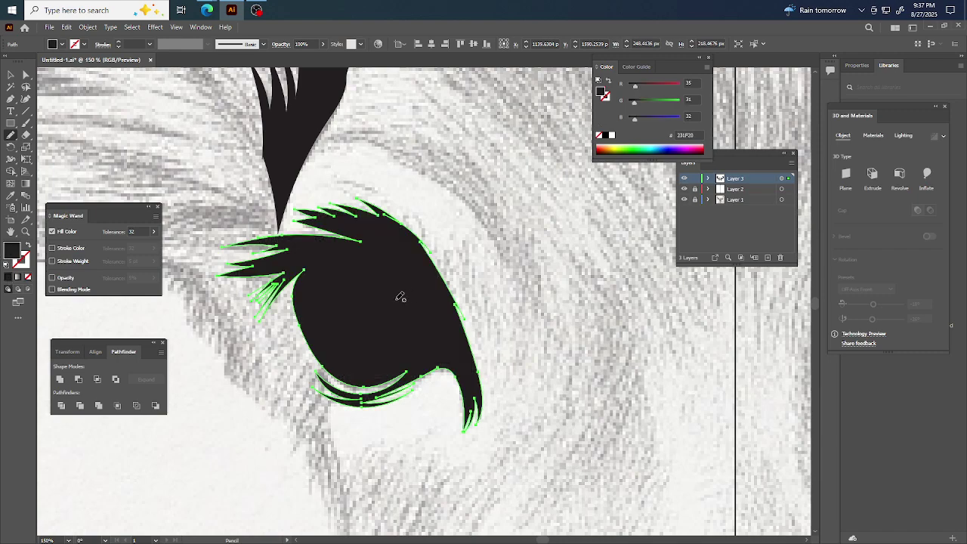
scroll(398, 296, down, 2)
scroll(370, 292, down, 1)
key(ctrl+shift+a)
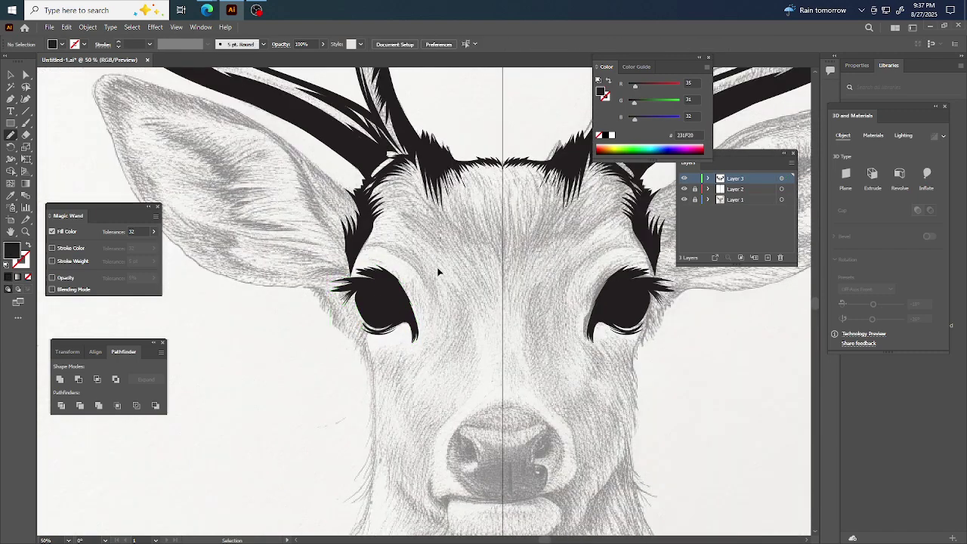
Swap the left eye shape's fill and stroke so that only a 1 pt black outline covers the sketched eye
key(ctrl+z)
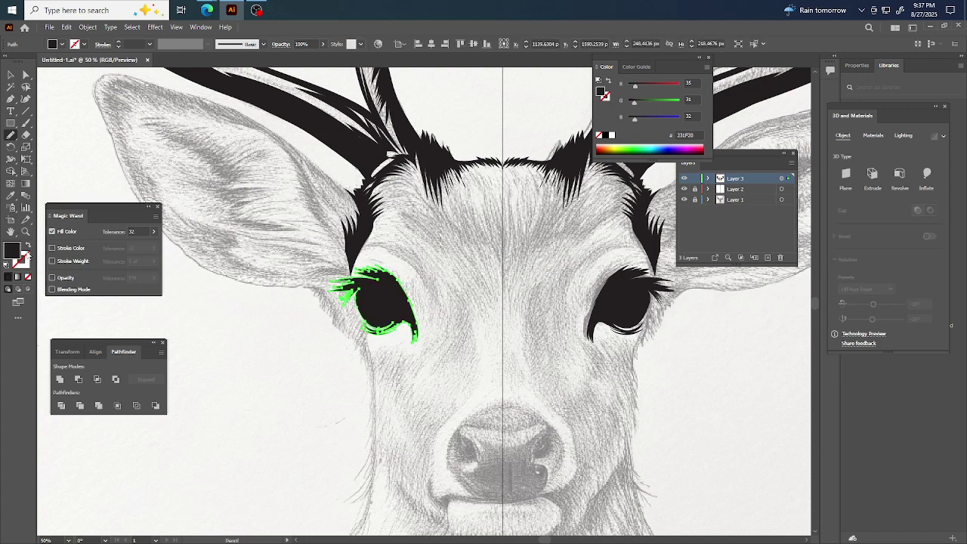
click(27, 247)
scroll(404, 272, up, 4)
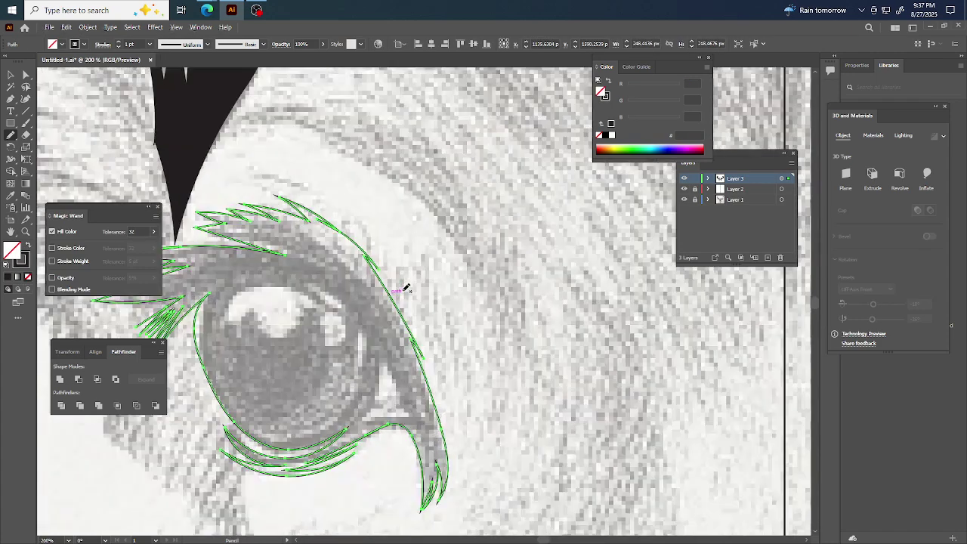
key(ctrl+h)
key(ctrl+shift+a)
scroll(469, 220, left, 1)
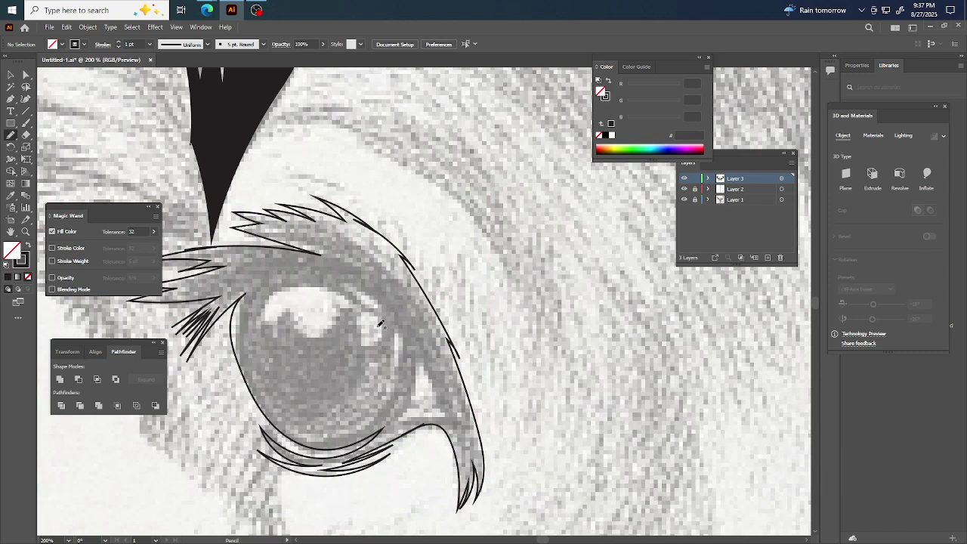
scroll(398, 358, down, 5)
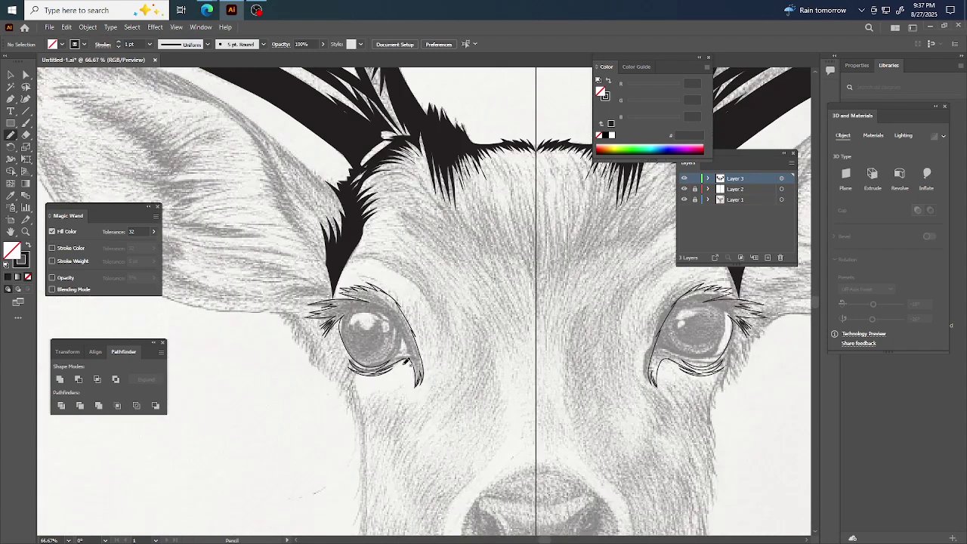
Trace the left eye's highlights with the Pencil tool: the large and small reflections, inner-corner patch and curved slivers along the iris edge
scroll(446, 315, up, 5)
scroll(504, 292, left, 2)
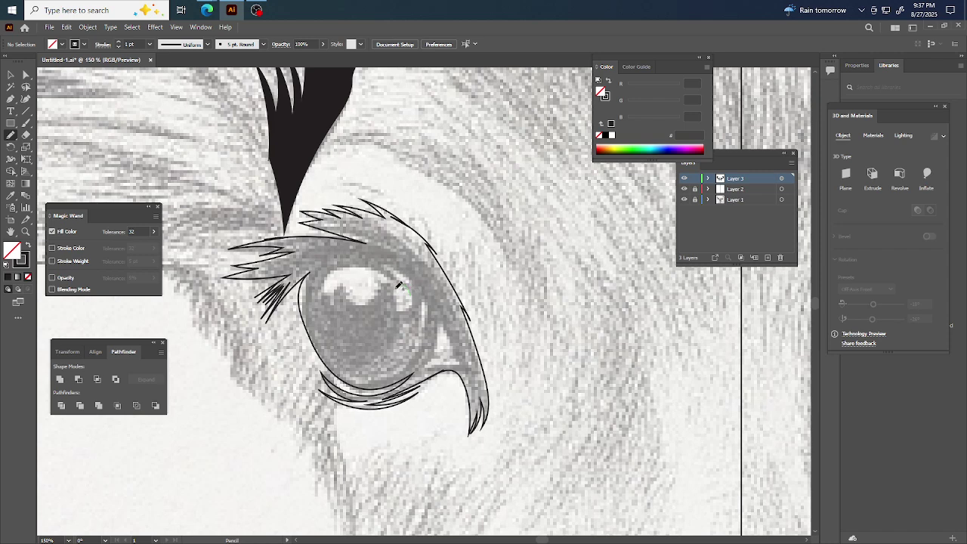
mouse_move(406, 294)
mouse_down()
mouse_move(399, 304)
mouse_move(416, 300)
mouse_move(413, 284)
mouse_move(399, 275)
mouse_move(420, 283)
mouse_up()
mouse_move(442, 326)
mouse_down()
mouse_move(443, 352)
mouse_move(424, 365)
mouse_move(464, 363)
mouse_move(447, 360)
mouse_move(461, 352)
mouse_move(442, 320)
mouse_up()
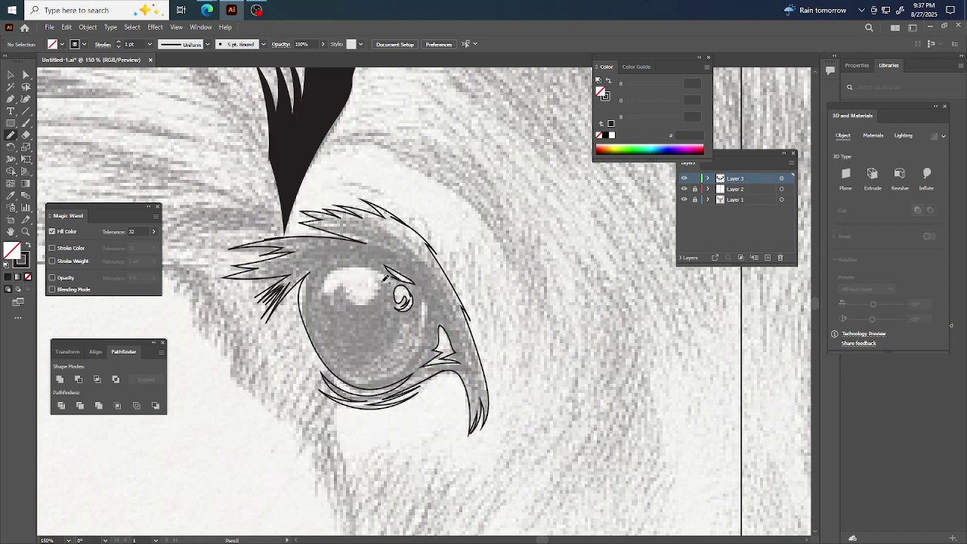
mouse_move(383, 278)
mouse_down()
mouse_move(357, 301)
mouse_move(346, 283)
mouse_move(341, 301)
mouse_move(322, 294)
mouse_move(346, 269)
mouse_move(380, 270)
mouse_move(422, 318)
mouse_move(421, 332)
mouse_move(423, 303)
mouse_up()
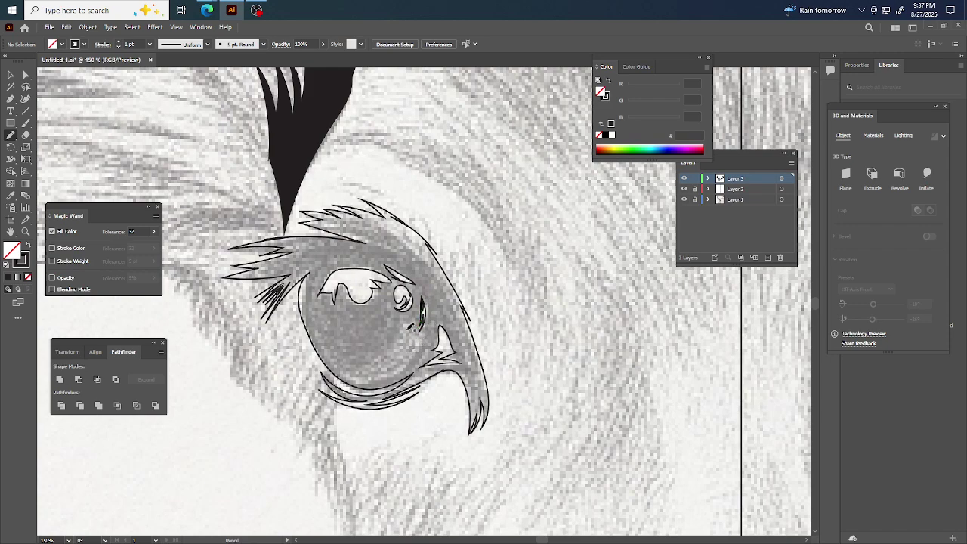
mouse_move(406, 343)
mouse_down()
mouse_move(377, 367)
mouse_move(409, 348)
mouse_move(410, 325)
mouse_move(398, 362)
mouse_move(382, 376)
mouse_move(416, 360)
mouse_move(404, 366)
mouse_move(421, 336)
mouse_up()
Draw thin spiky highlight slivers along the left eye's upper lid with the Pencil tool
key(ctrl+minus)
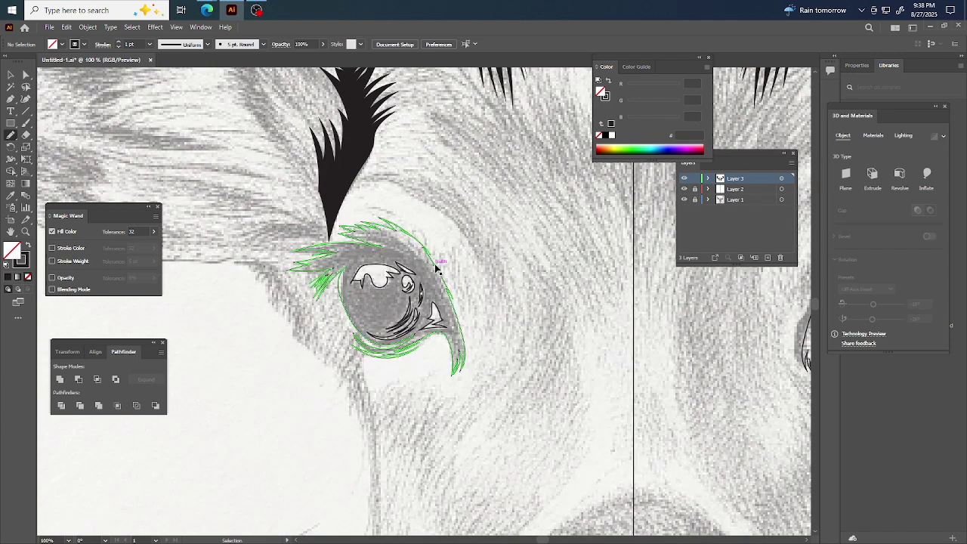
key(ctrl+plus)
key(ctrl+plus)
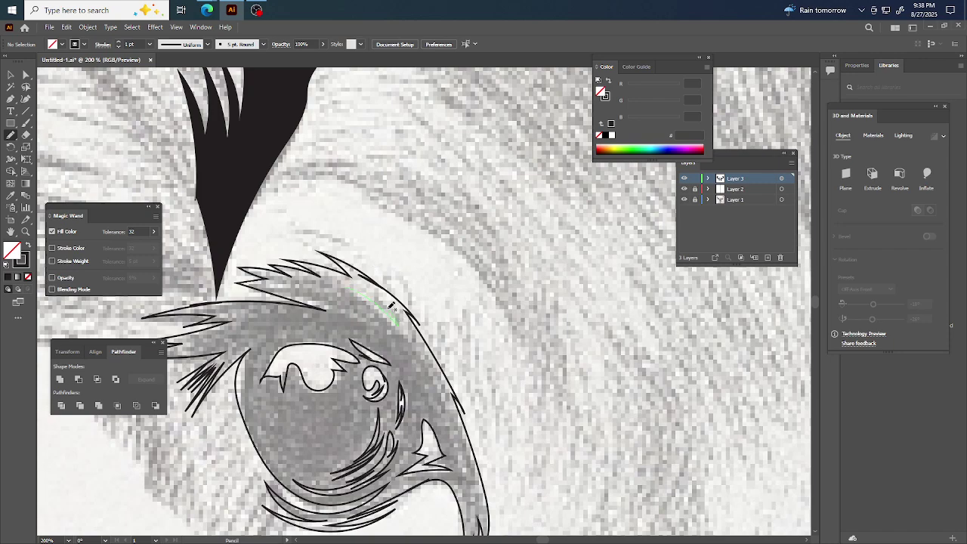
mouse_move(392, 305)
mouse_down()
mouse_move(400, 302)
mouse_move(340, 277)
mouse_move(348, 277)
mouse_up()
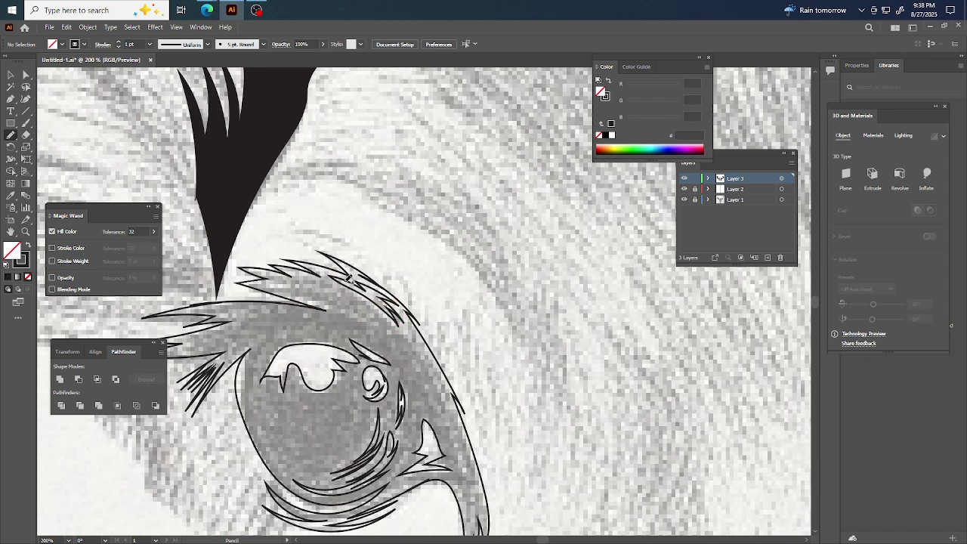
Select the left eye's outer shape and swap its stroke back to a solid black fill
scroll(450, 310, down, 2)
ctrl+click(428, 321)
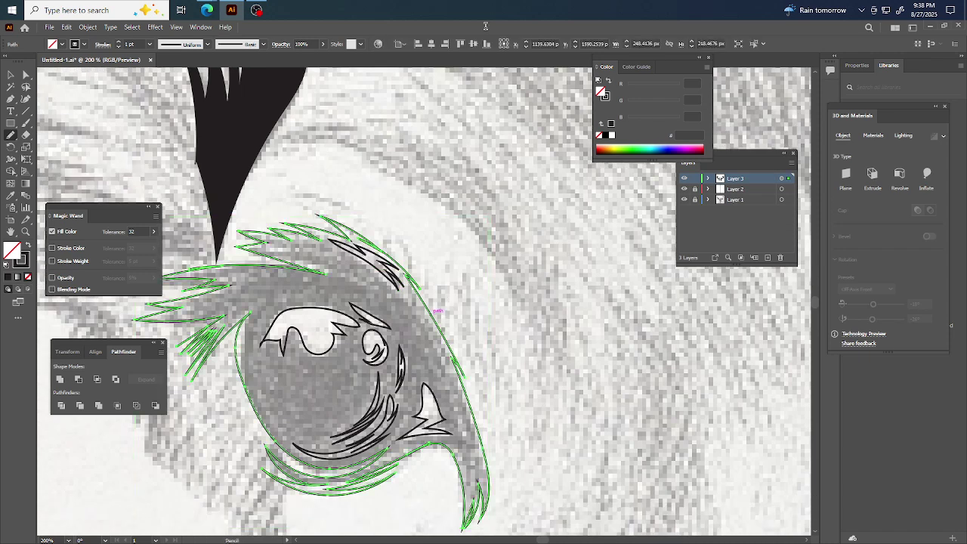
click(29, 245)
Select the left eye's shapes and use Shape Builder to cut the main reflection, round highlight and upper-lid slivers out of the black
scroll(322, 247, down, 2)
drag(201, 224, 444, 408)
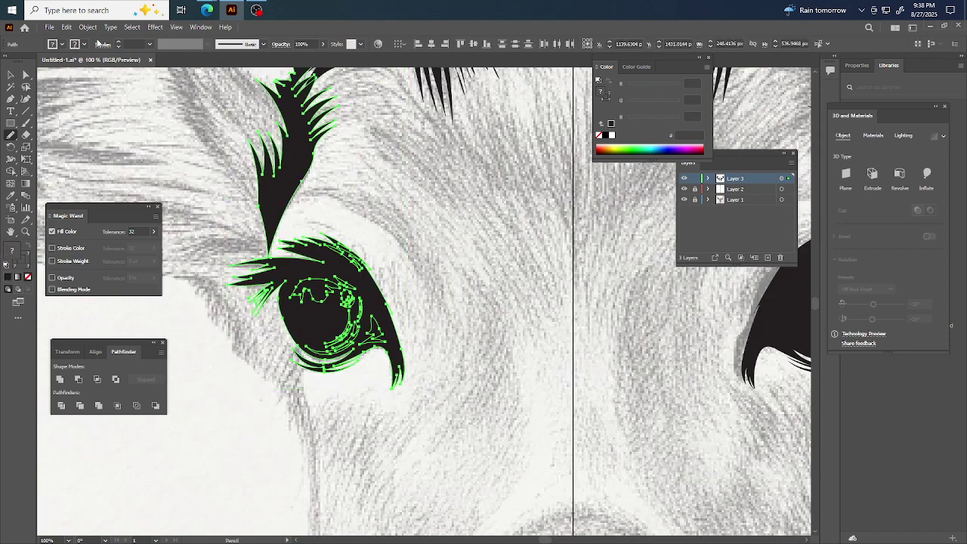
click(12, 170)
scroll(354, 298, up, 3)
click(359, 298)
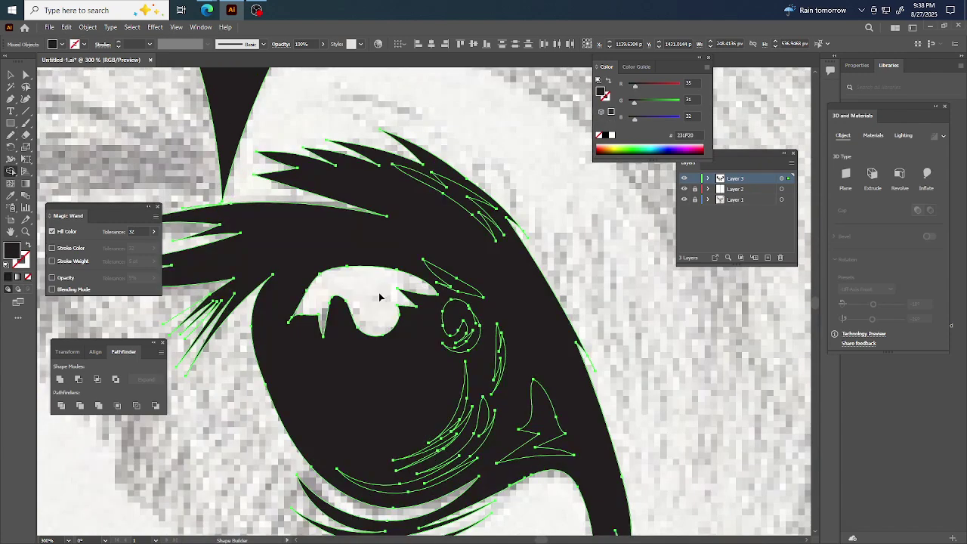
scroll(370, 306, right, 3)
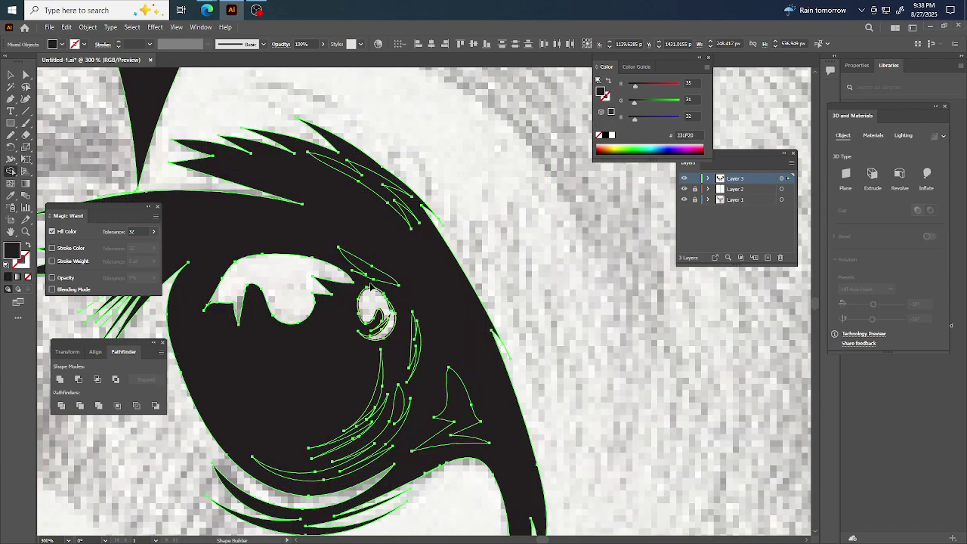
scroll(370, 264, up, 1)
click(386, 176)
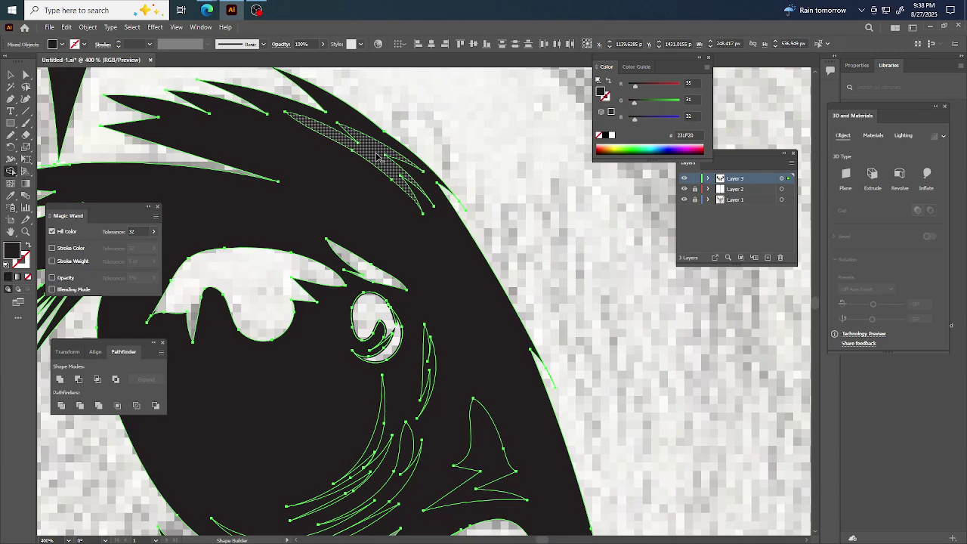
Cut the iris-edge slivers, inner-corner patch and lower crescent highlights out of the black eye with Shape Builder, and deselect the artwork
scroll(390, 188, up, 3)
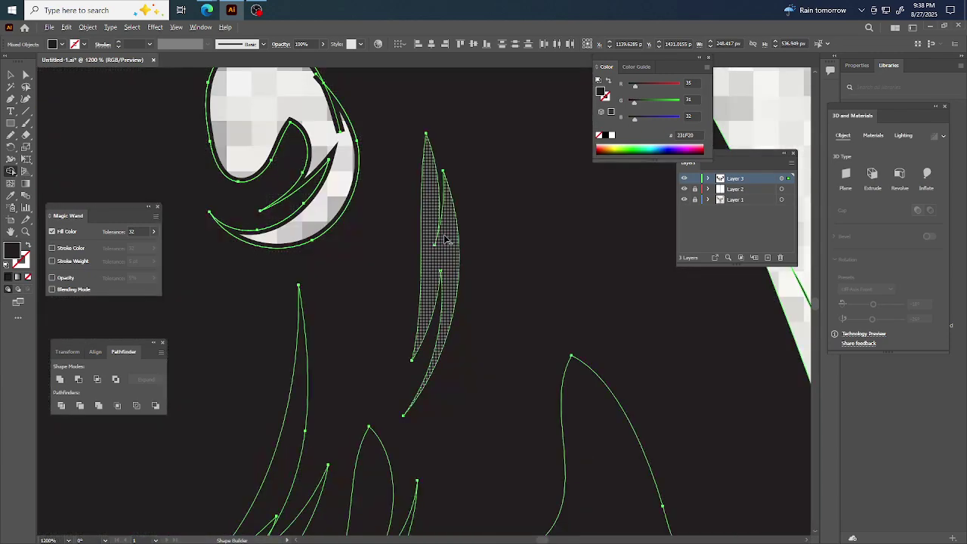
scroll(442, 260, down, 4)
scroll(476, 341, up, 3)
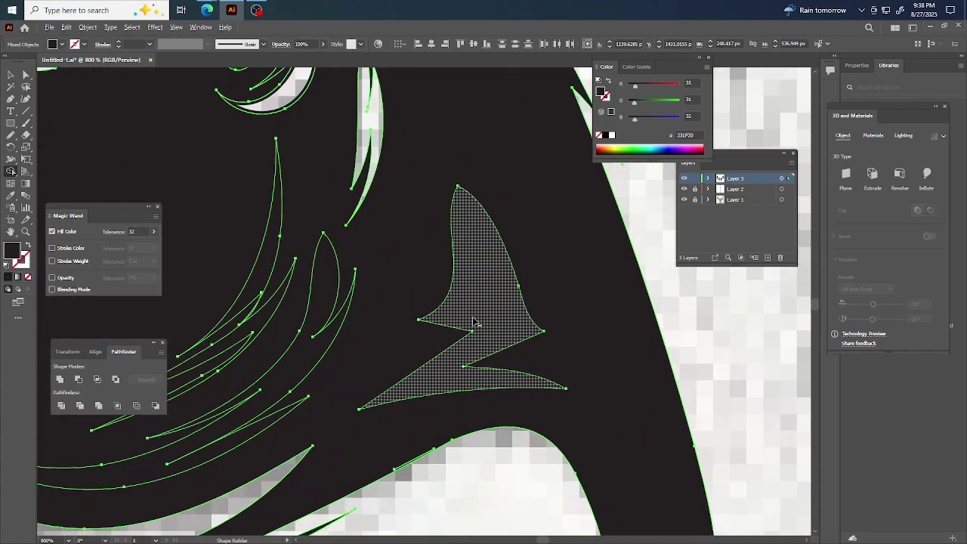
alt+click(476, 323)
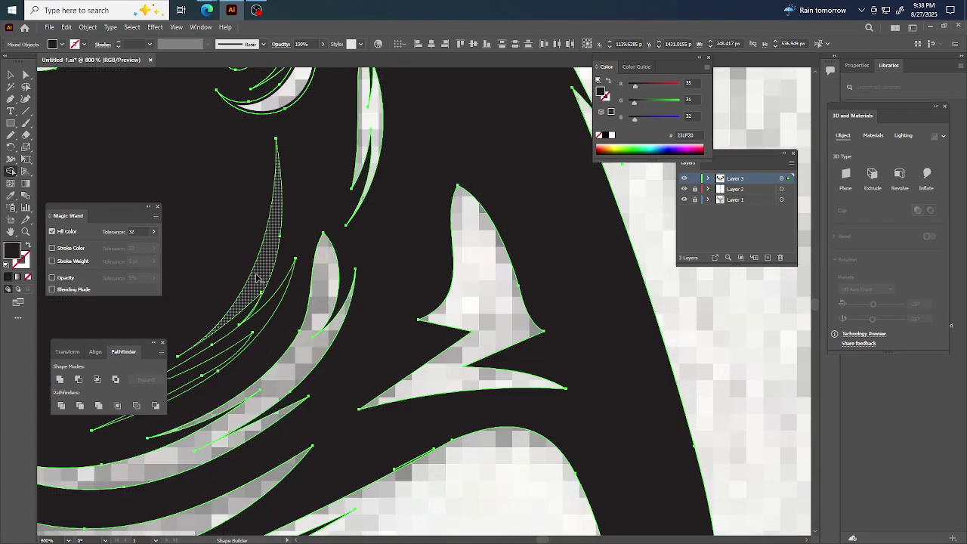
alt+click(265, 278)
alt+click(274, 311)
alt+click(258, 330)
scroll(308, 323, down, 6)
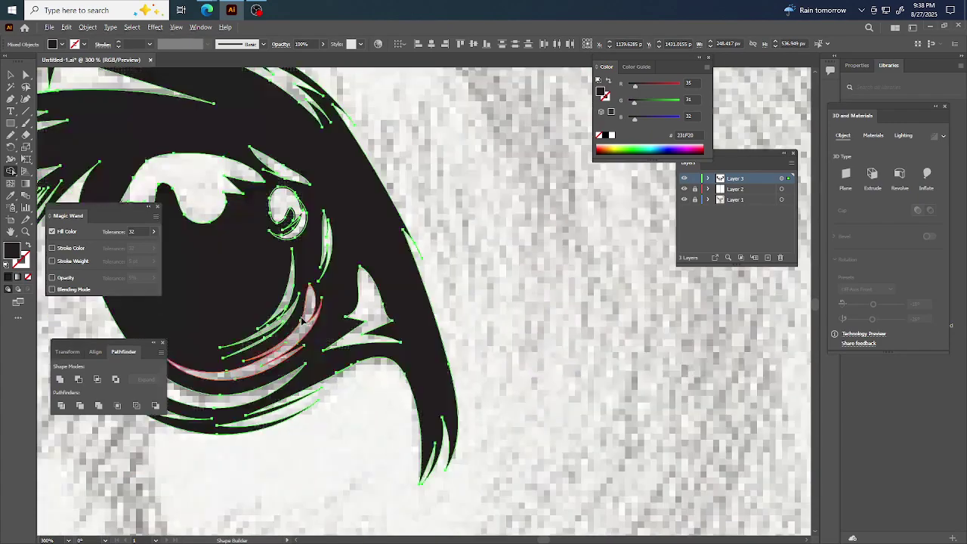
key(v)
key(shift+m)
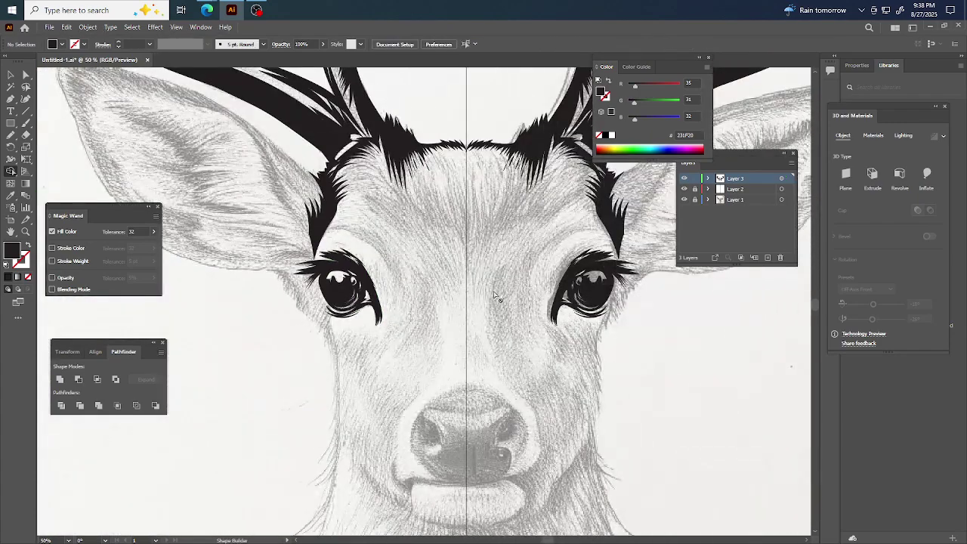
Trace the left ear's outer edge as a thin closed Pencil contour from the antler base around the tip to the lower edge, filled black
scroll(483, 295, down, 1)
scroll(451, 311, up, 3)
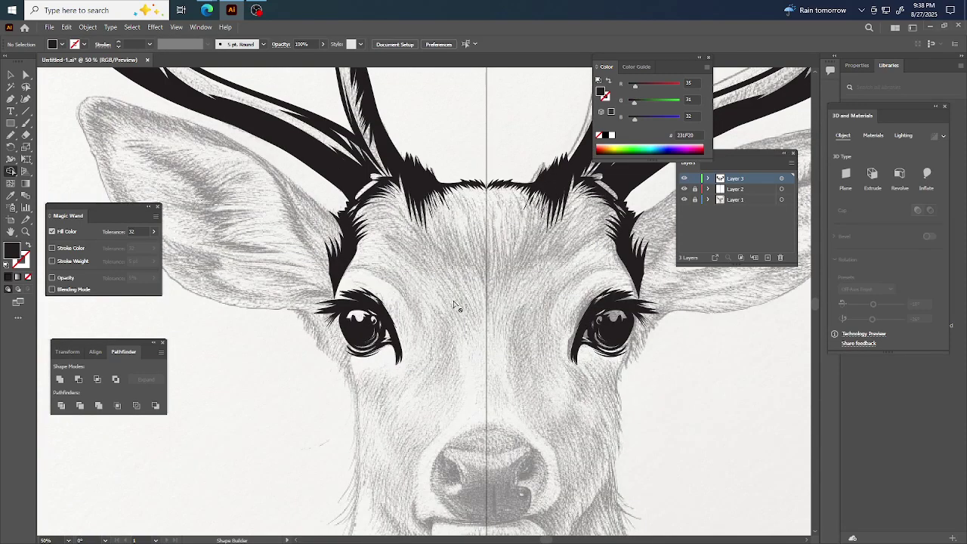
scroll(484, 317, down, 1)
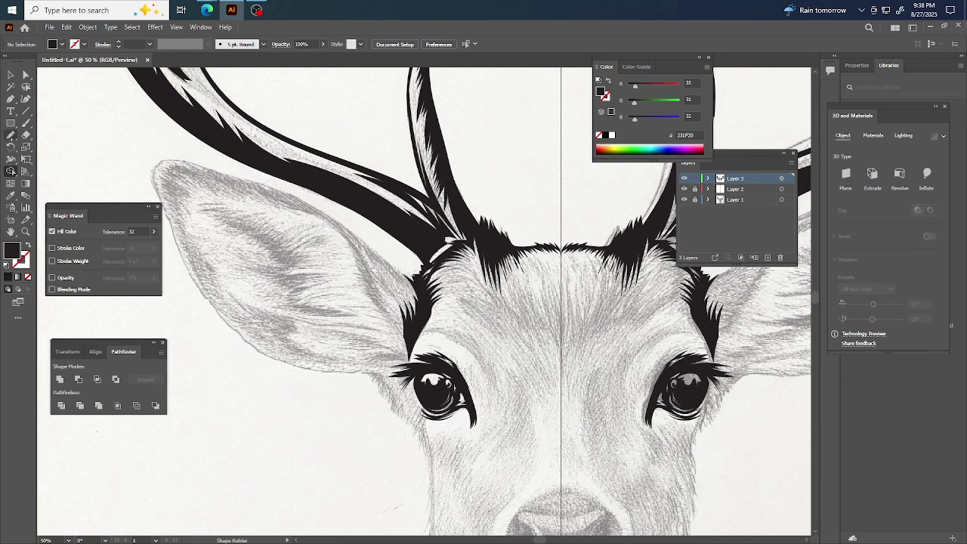
click(11, 135)
mouse_move(426, 287)
mouse_down()
mouse_move(292, 191)
mouse_move(172, 154)
mouse_move(153, 173)
mouse_move(161, 210)
mouse_move(223, 316)
mouse_up()
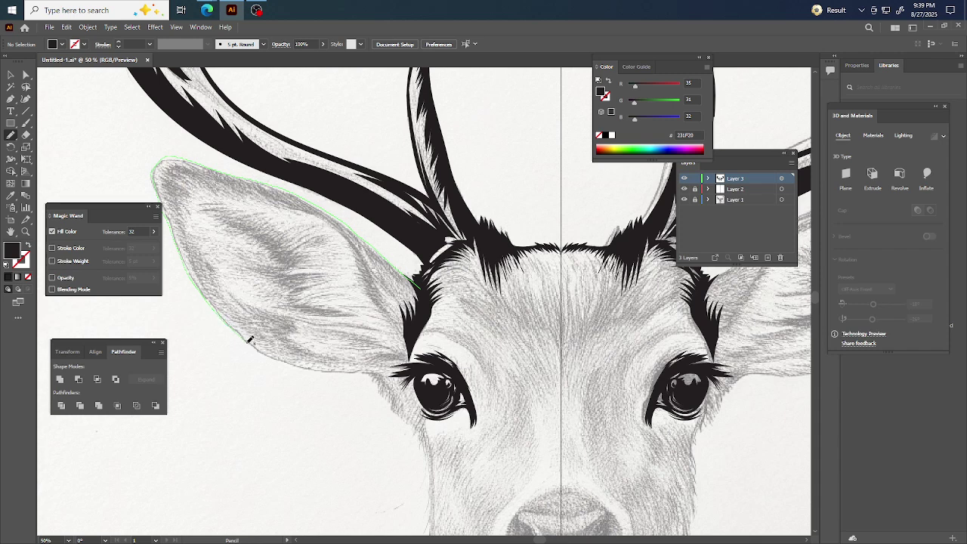
mouse_move(256, 345)
mouse_down()
mouse_move(328, 374)
mouse_move(370, 370)
mouse_move(324, 370)
mouse_move(262, 350)
mouse_move(183, 254)
mouse_up()
drag(172, 217, 169, 207)
mouse_move(168, 159)
mouse_down()
mouse_move(304, 202)
mouse_move(392, 262)
mouse_up()
drag(401, 270, 427, 292)
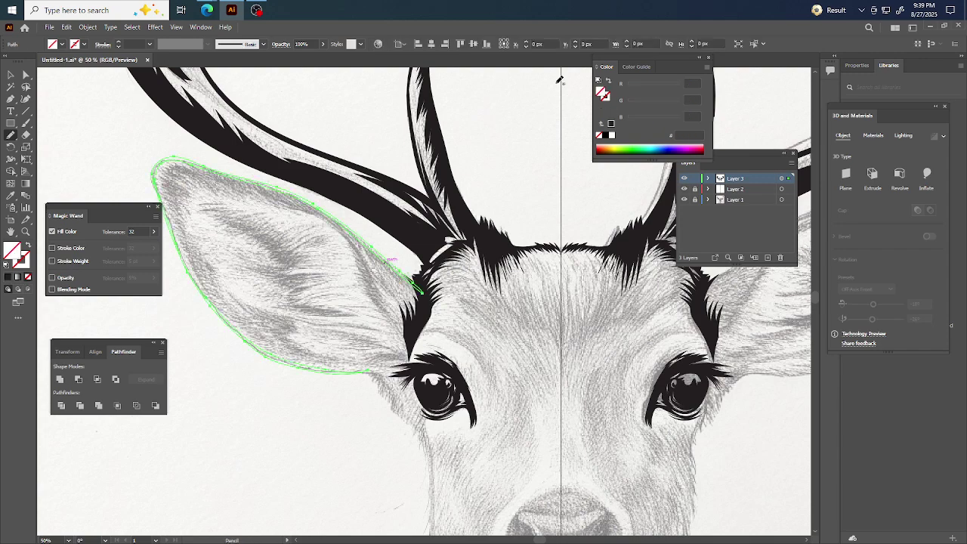
click(9, 277)
ctrl+click(277, 405)
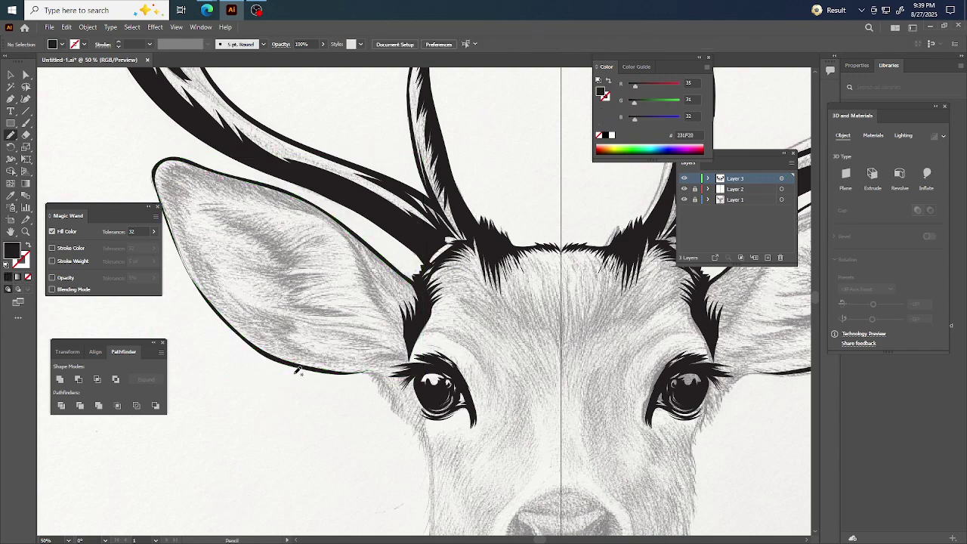
scroll(282, 371, down, 2)
scroll(268, 369, up, 2)
scroll(302, 357, up, 3)
scroll(339, 345, left, 3)
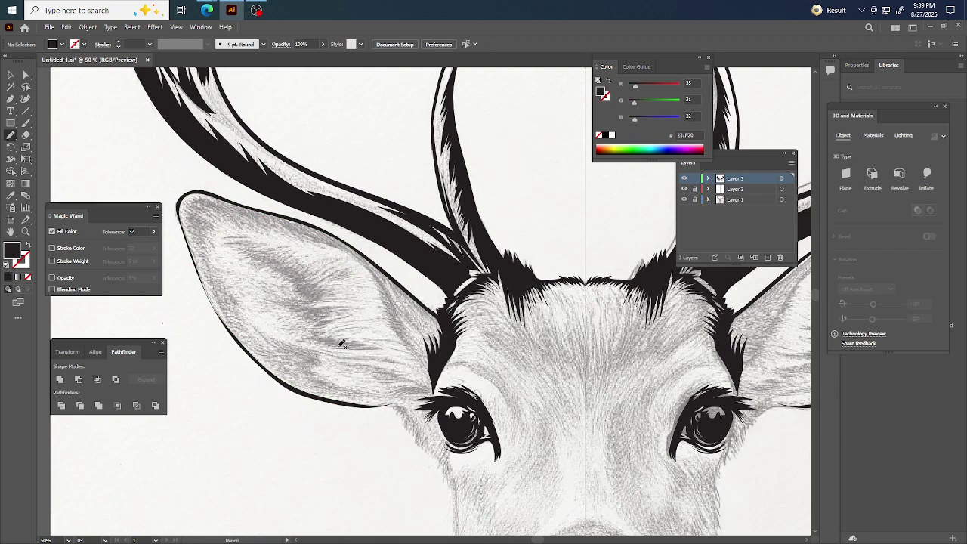
scroll(285, 313, up, 1)
scroll(295, 325, right, 1)
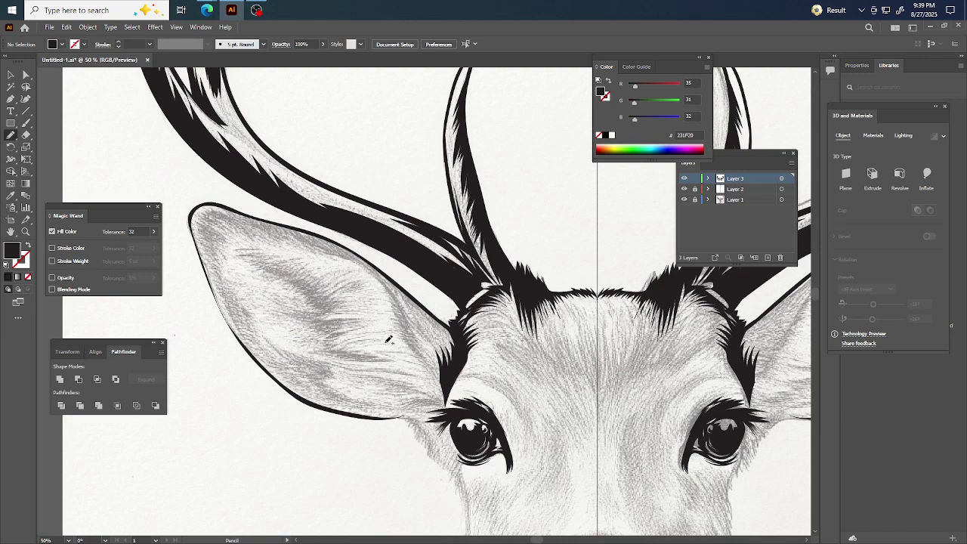
Draw a closed Pencil band with jagged fur edges just inside the left ear's contour, running around the tip and back to the ear base
scroll(356, 341, up, 1)
scroll(382, 347, up, 1)
scroll(402, 354, right, 1)
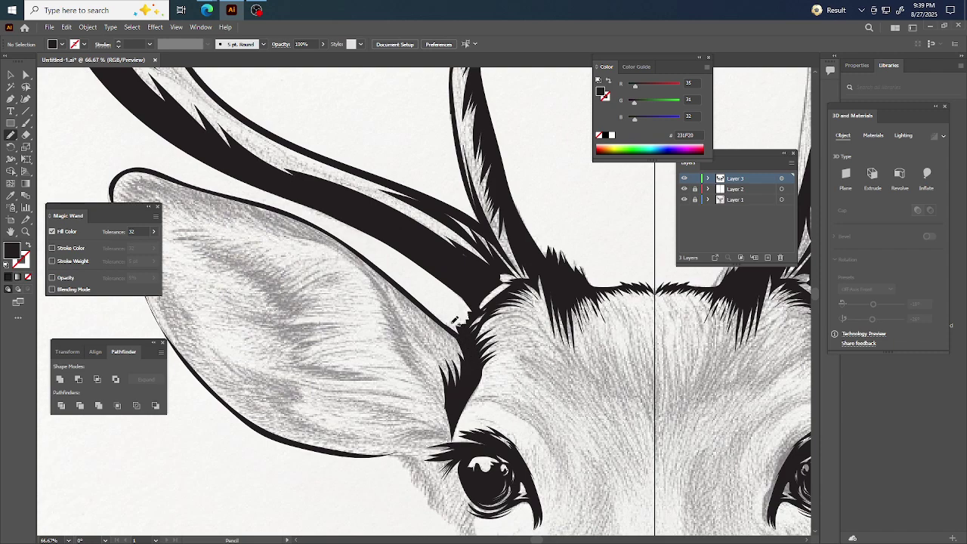
scroll(480, 321, left, 1)
scroll(436, 350, left, 1)
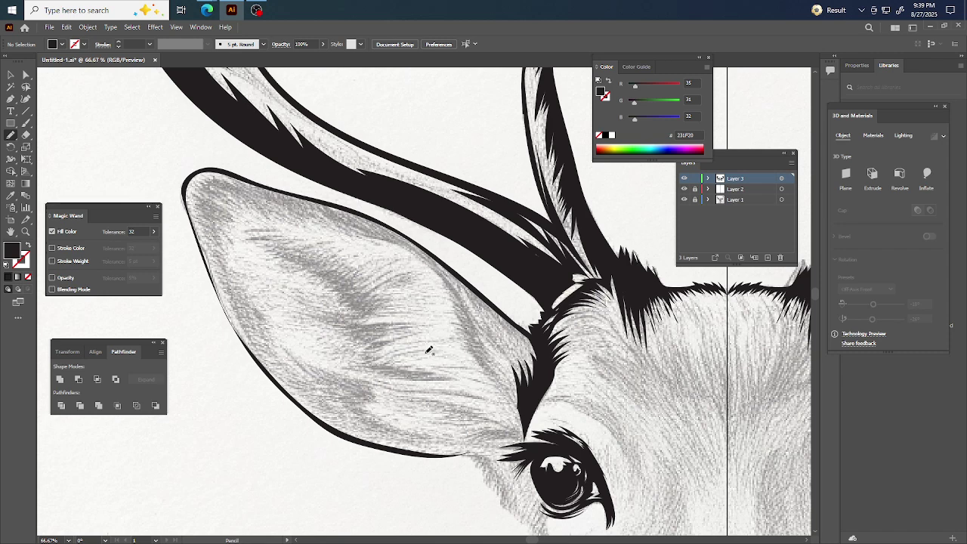
key(ctrl)
ctrl+click(521, 414)
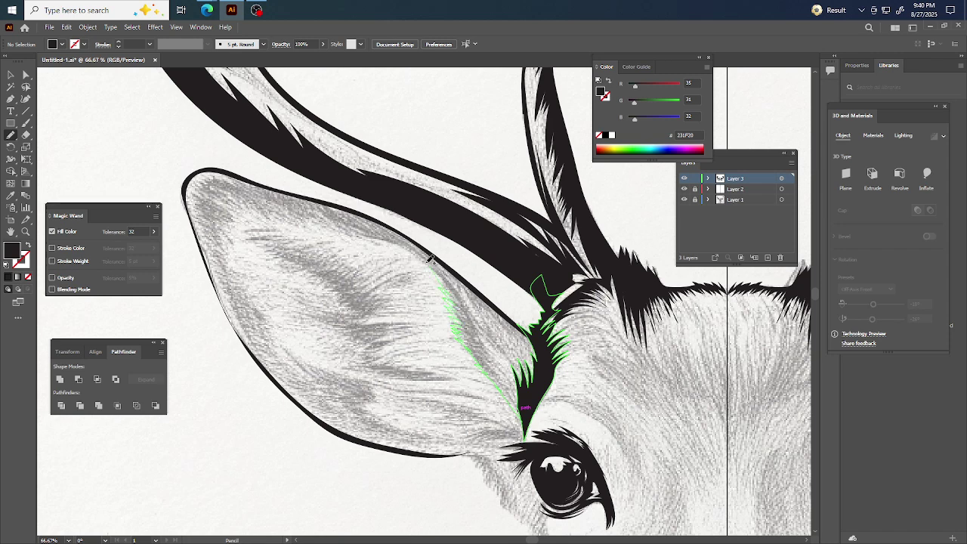
mouse_move(386, 238)
mouse_down()
mouse_move(306, 213)
mouse_move(312, 225)
mouse_move(222, 204)
mouse_move(239, 222)
mouse_move(231, 221)
mouse_move(241, 251)
mouse_move(227, 227)
mouse_move(237, 260)
mouse_move(220, 247)
mouse_move(247, 281)
mouse_up()
mouse_move(272, 310)
mouse_down()
mouse_move(306, 363)
mouse_move(373, 387)
mouse_move(358, 383)
mouse_move(379, 397)
mouse_move(364, 404)
mouse_move(386, 416)
mouse_move(370, 414)
mouse_move(455, 438)
mouse_move(522, 429)
mouse_up()
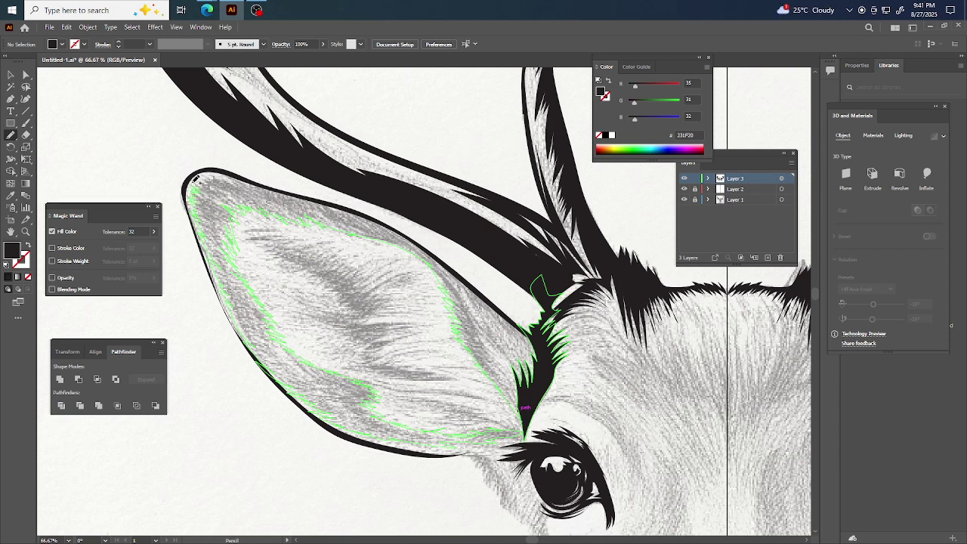
mouse_move(217, 172)
mouse_down()
mouse_move(393, 227)
mouse_move(475, 303)
mouse_up()
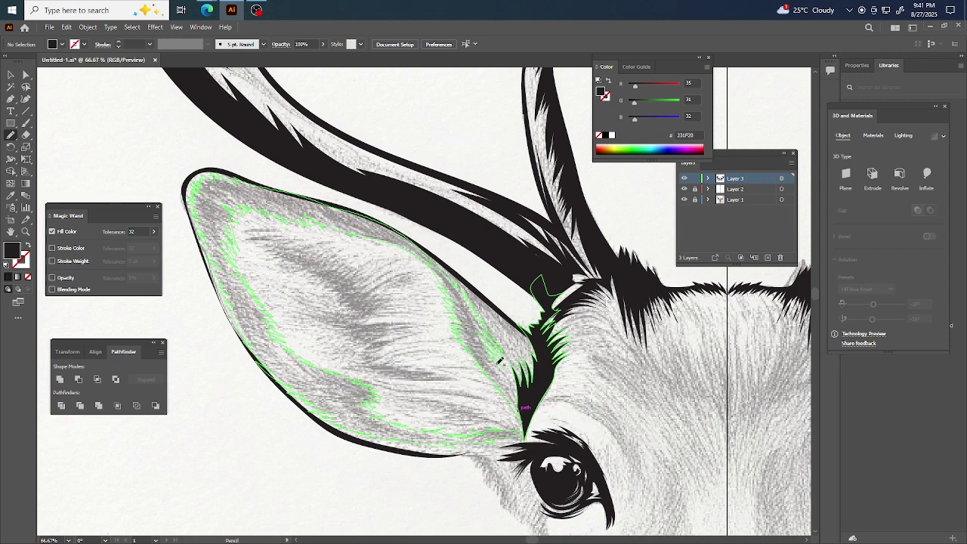
drag(503, 369, 525, 416)
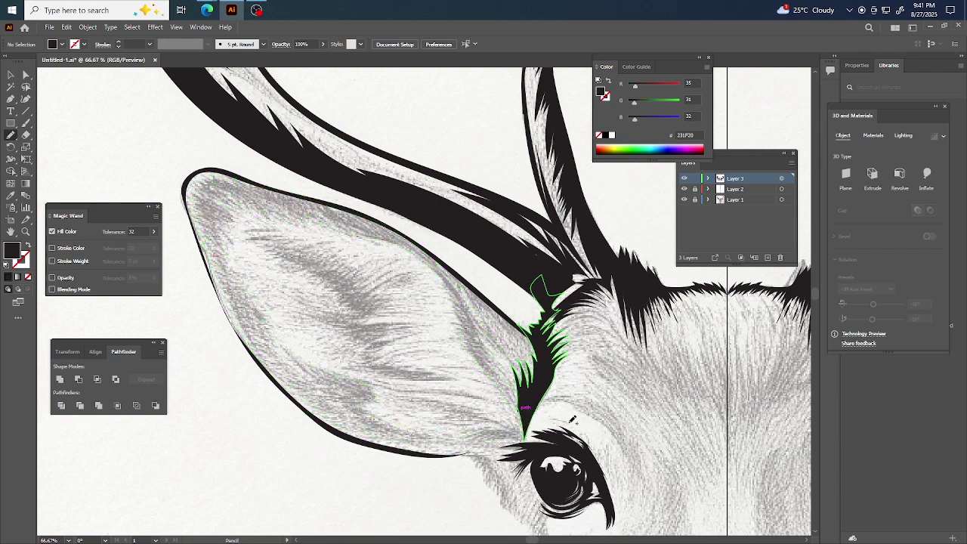
Fill the jagged fur band inside the left ear with solid black and deselect it
key(v)
ctrl+click(465, 345)
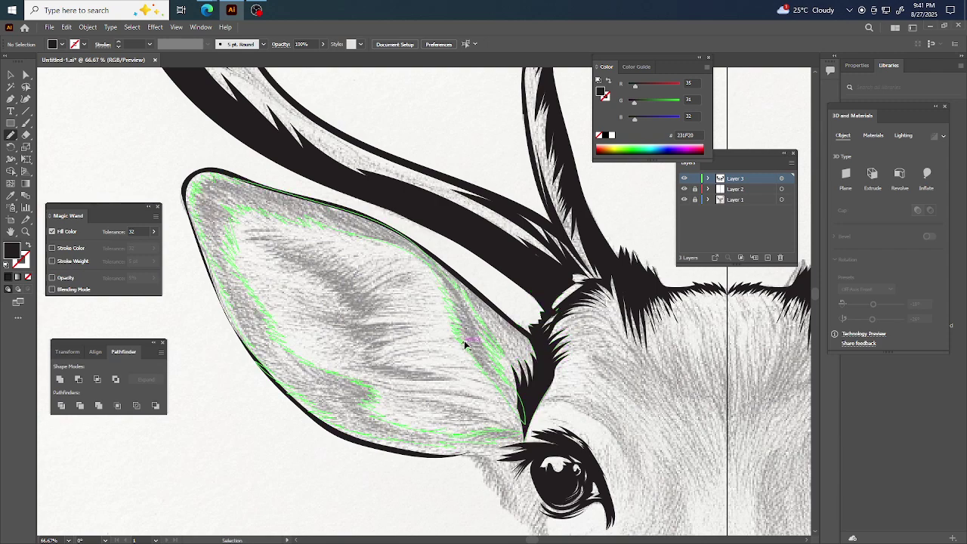
click(8, 279)
scroll(276, 337, down, 3)
ctrl+click(218, 244)
scroll(266, 353, up, 4)
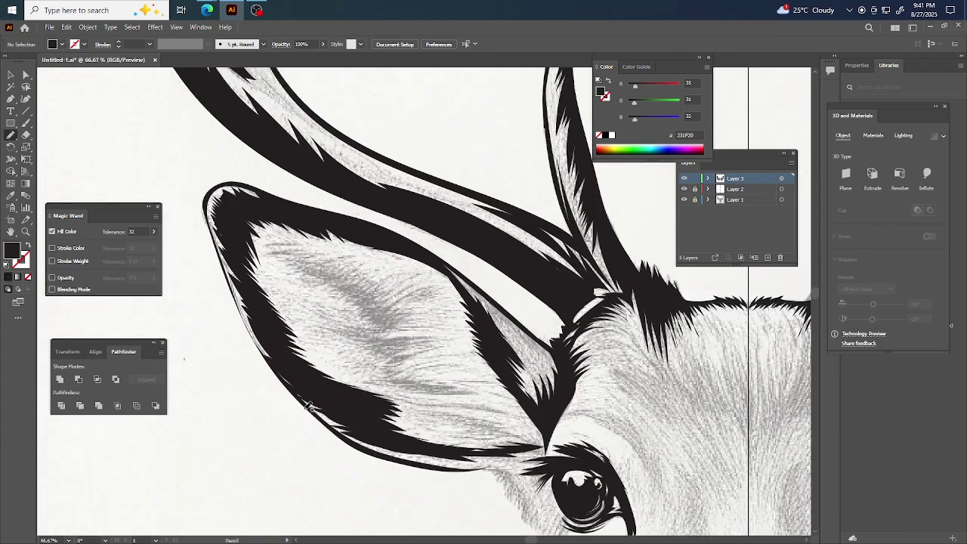
scroll(309, 406, down, 3)
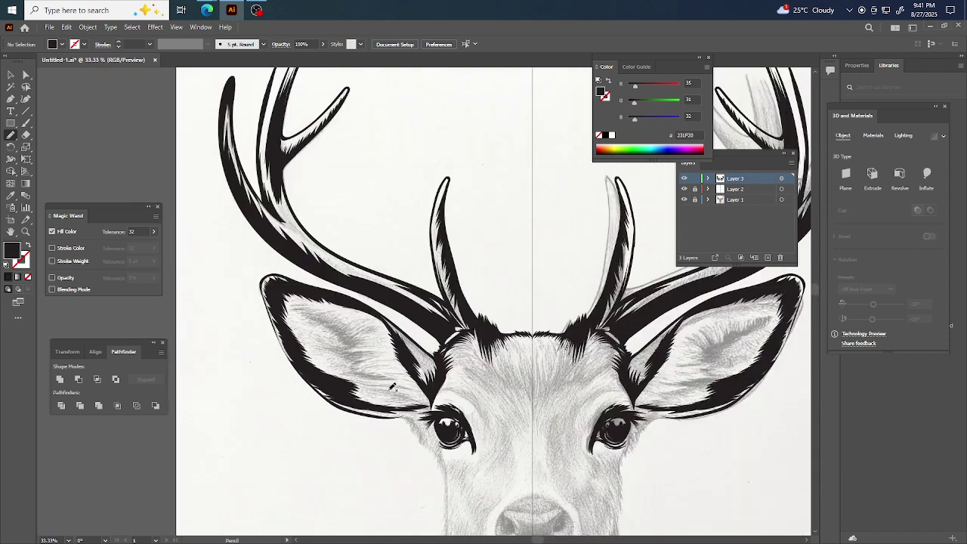
scroll(392, 385, down, 1)
scroll(388, 363, up, 2)
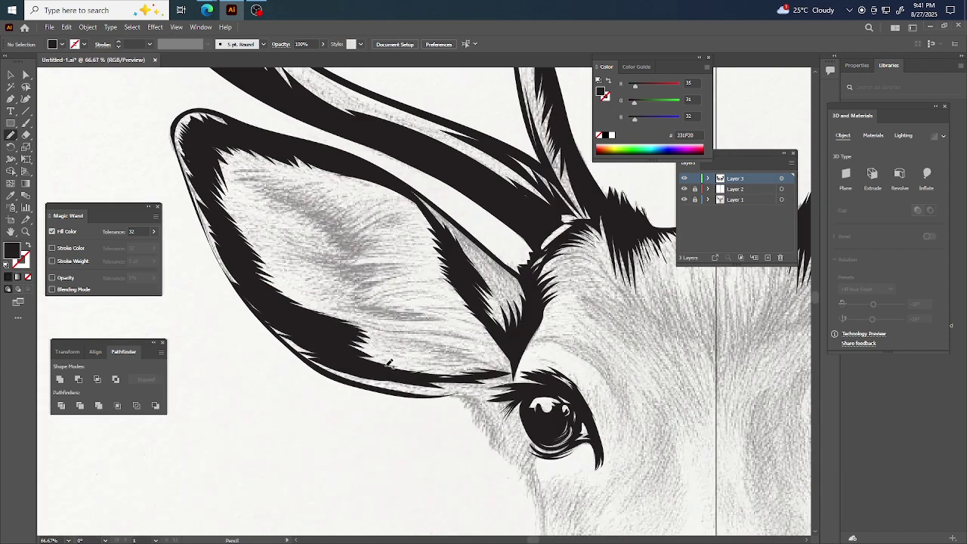
scroll(400, 332, up, 2)
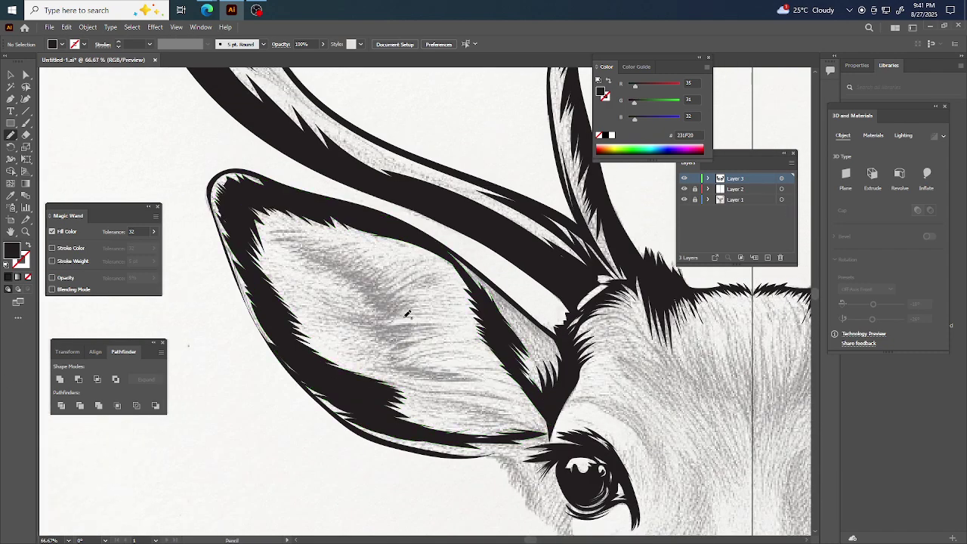
Draw a jagged fur shape in the narrow gap between the ear's upper edge and inner band near the base, filled black
key(v)
scroll(365, 291, down, 2)
scroll(389, 317, right, 1)
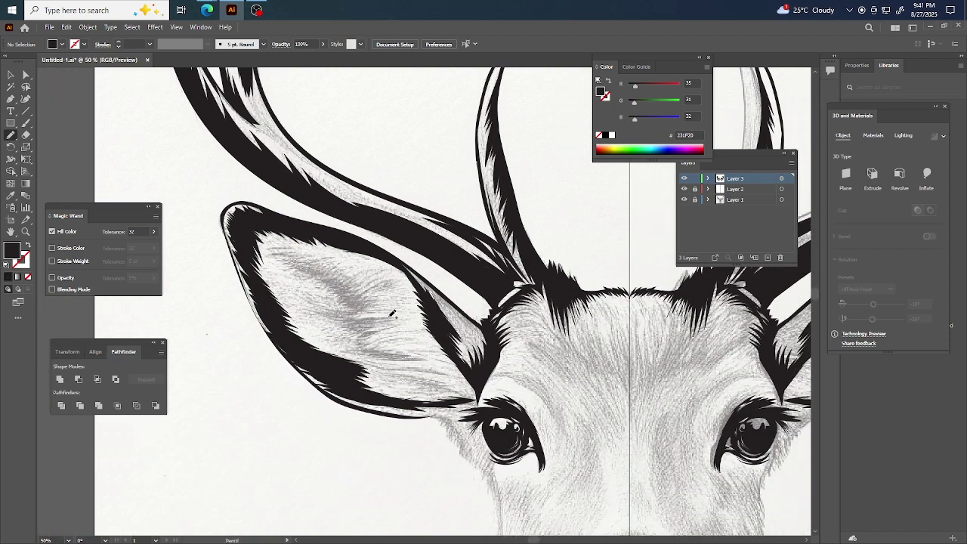
scroll(372, 330, up, 1)
scroll(373, 330, down, 1)
scroll(448, 319, up, 3)
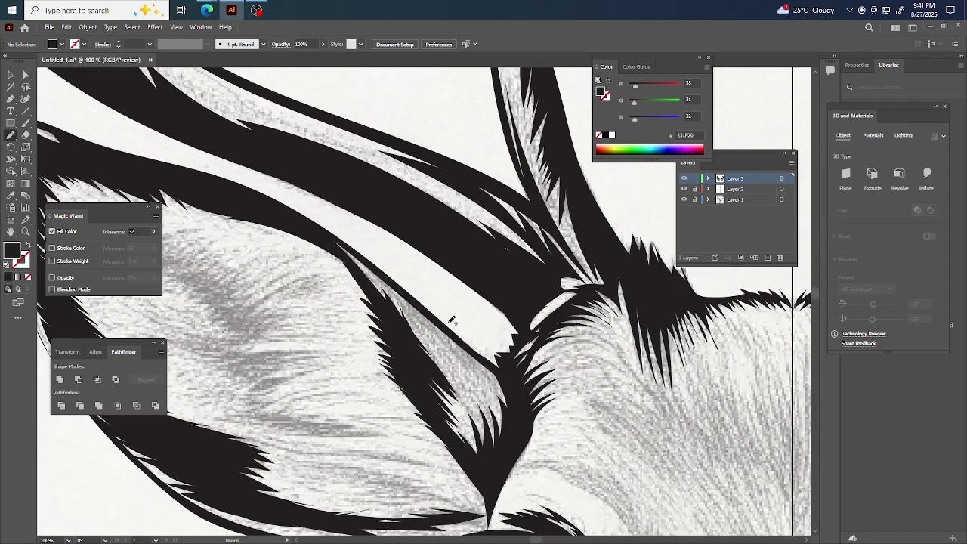
scroll(462, 324, down, 1)
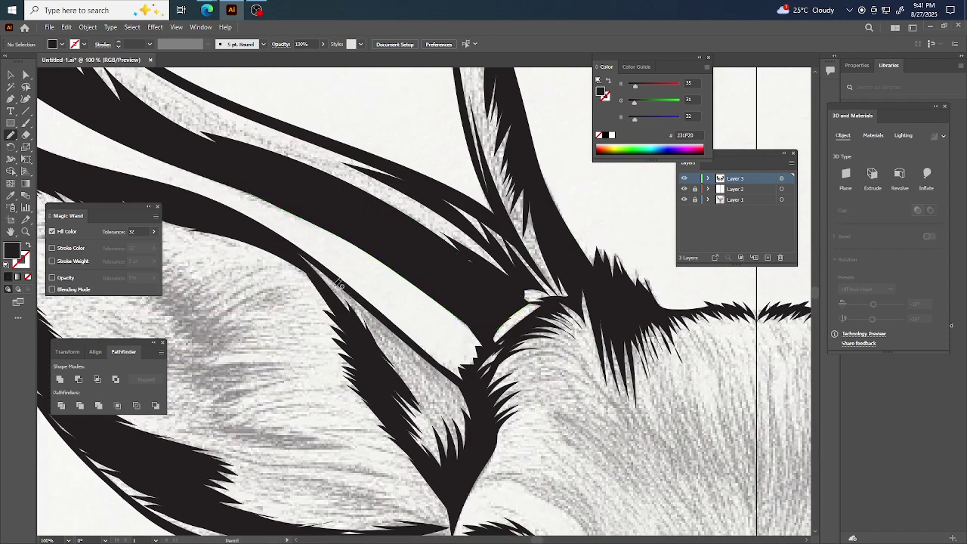
drag(344, 292, 407, 365)
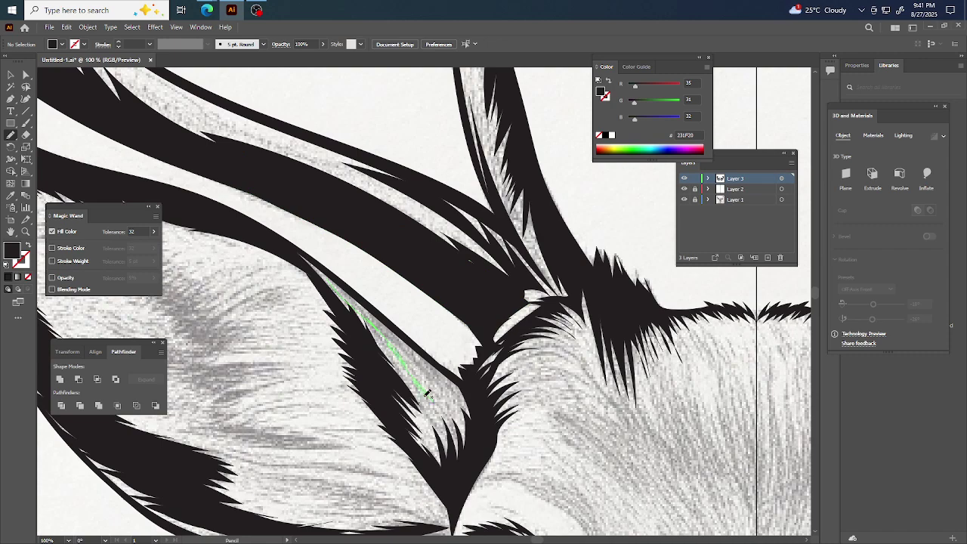
mouse_move(443, 423)
mouse_down()
mouse_move(448, 391)
mouse_move(459, 407)
mouse_move(459, 393)
mouse_move(468, 402)
mouse_move(453, 382)
mouse_move(469, 394)
mouse_move(310, 254)
mouse_move(336, 287)
mouse_up()
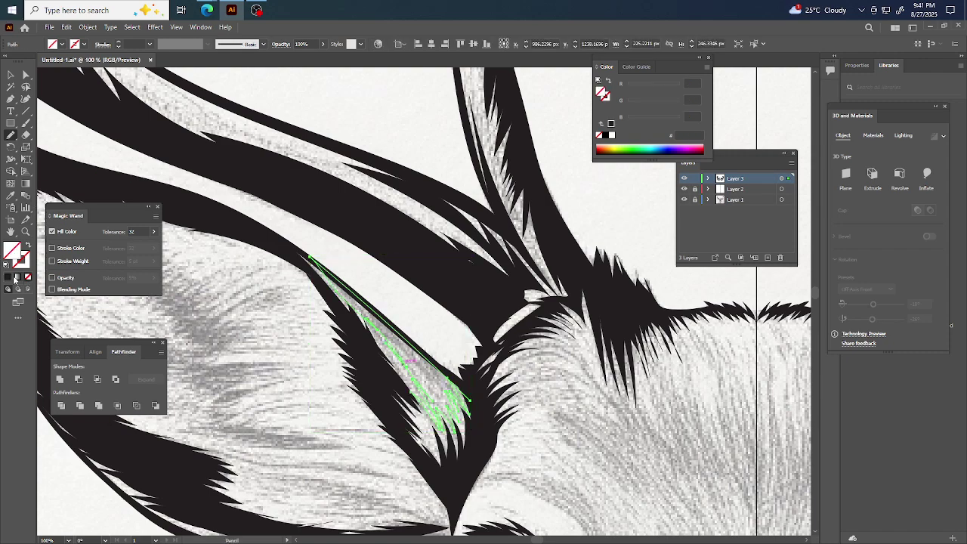
key(ctrl+shift+a)
key(ctrl+minus)
scroll(387, 135, down, 5)
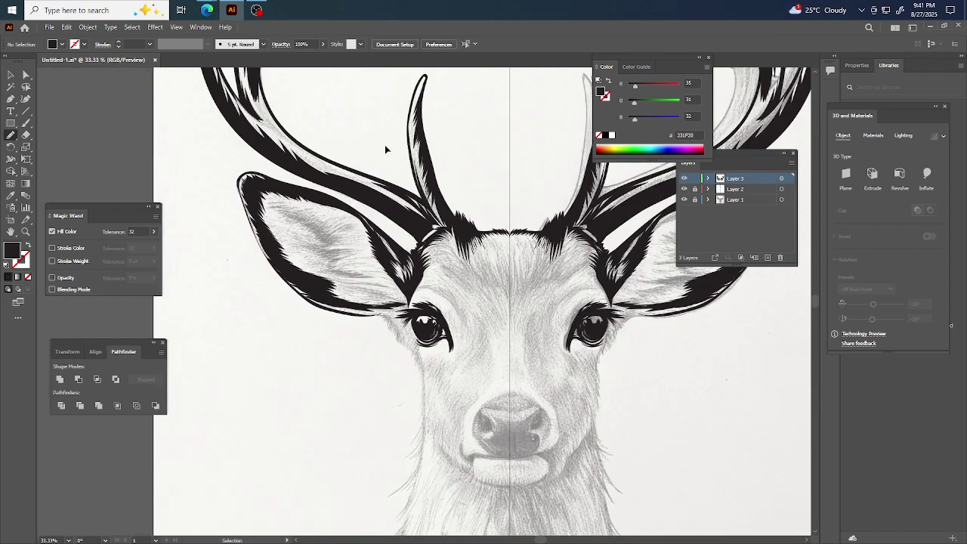
Draw a small feathered fur tuft in the lower middle of the left ear with the Pencil, filled black, and deselect it
scroll(347, 257, up, 5)
scroll(363, 276, left, 1)
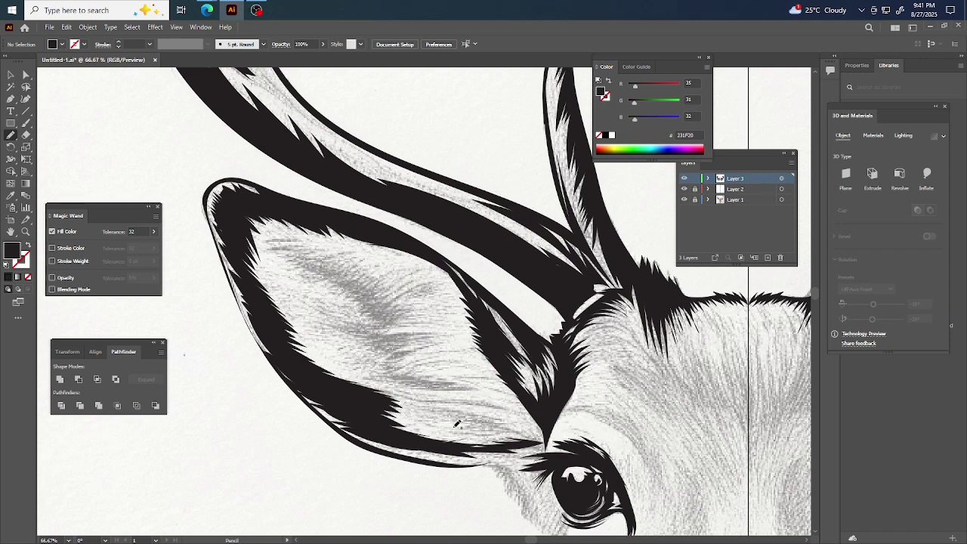
scroll(472, 413, up, 1)
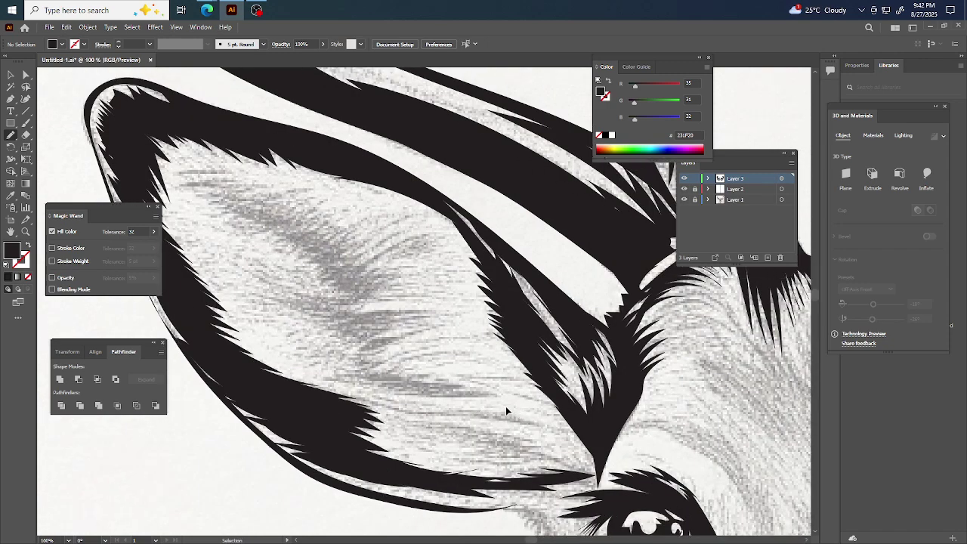
scroll(506, 410, left, 1)
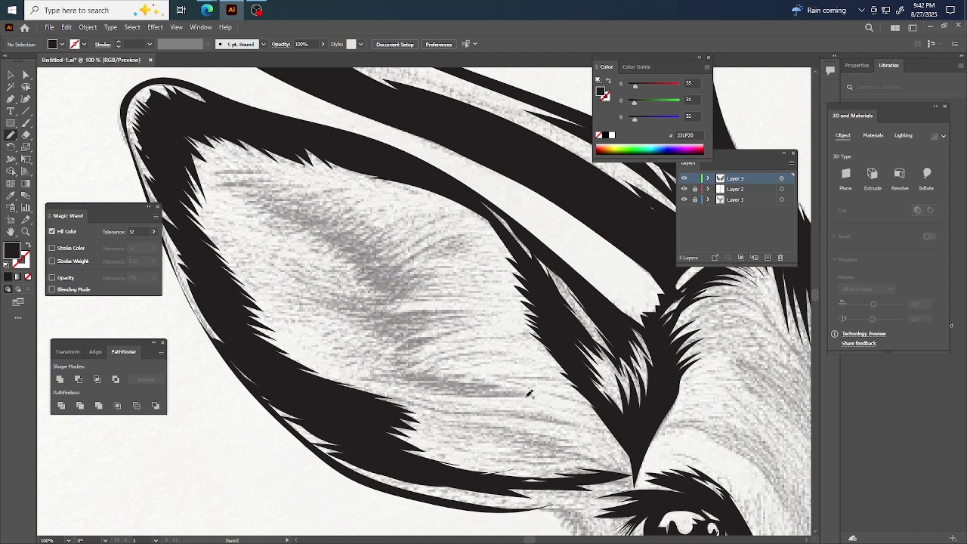
drag(535, 395, 414, 387)
mouse_move(364, 368)
mouse_down()
mouse_move(447, 346)
mouse_move(399, 372)
mouse_move(442, 354)
mouse_move(501, 349)
mouse_move(416, 366)
mouse_move(475, 355)
mouse_move(419, 372)
mouse_move(462, 366)
mouse_move(428, 375)
mouse_move(468, 371)
mouse_move(440, 376)
mouse_move(546, 397)
mouse_move(524, 391)
mouse_up()
ctrl+click(465, 403)
key(ctrl+minus)
key(ctrl+minus)
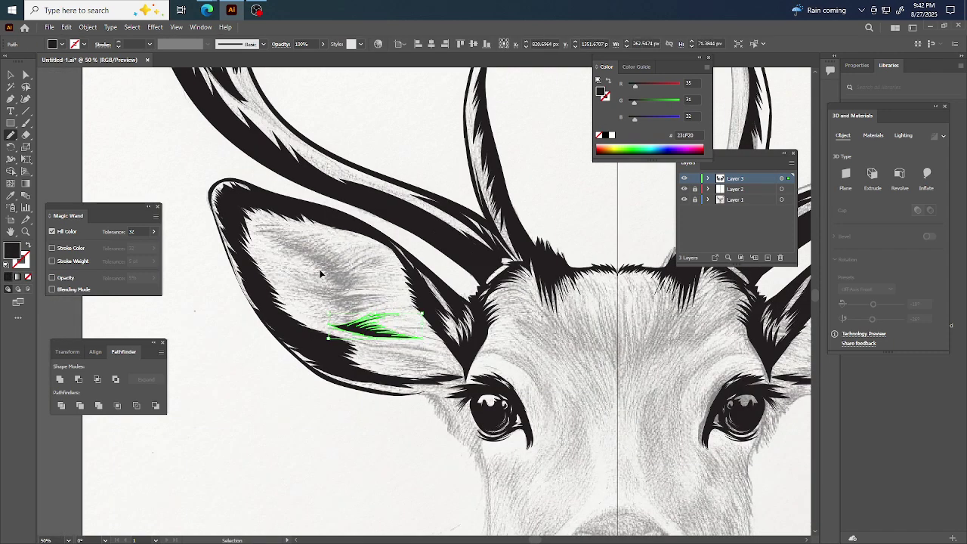
key(ctrl+shift+a)
mouse_move(229, 20)
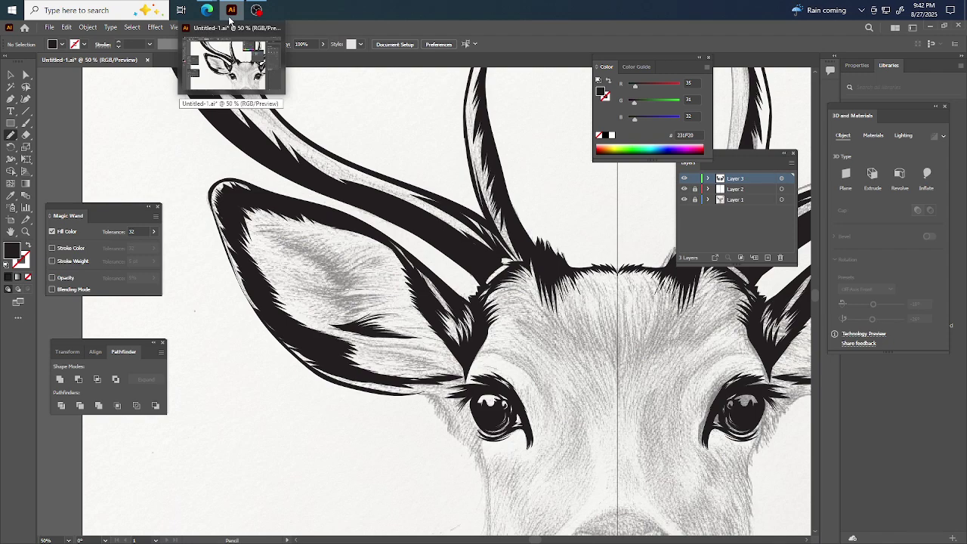
Draw a thin wavy strip below the tuft from the ear's lower fur band to its base, filled black, and deselect it
scroll(352, 294, up, 1)
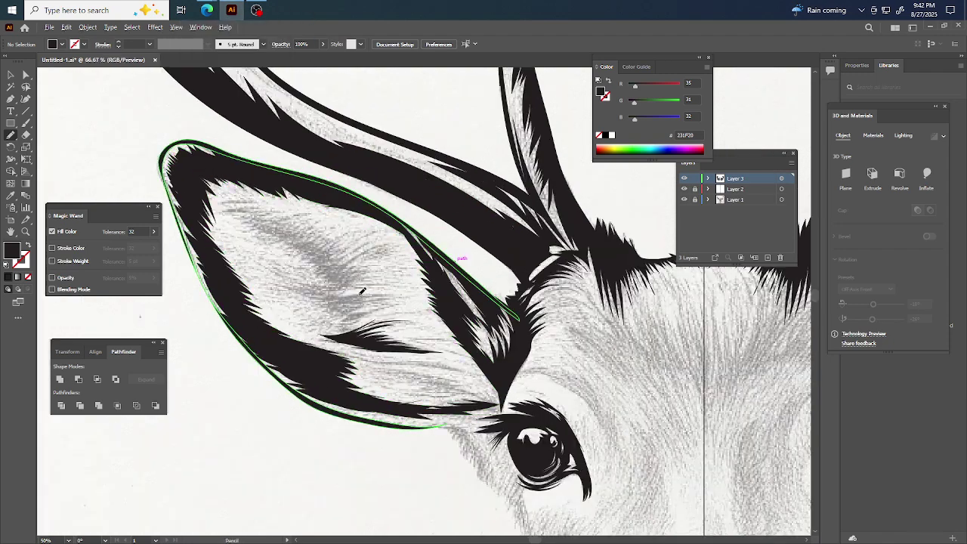
scroll(394, 353, up, 1)
scroll(465, 366, left, 1)
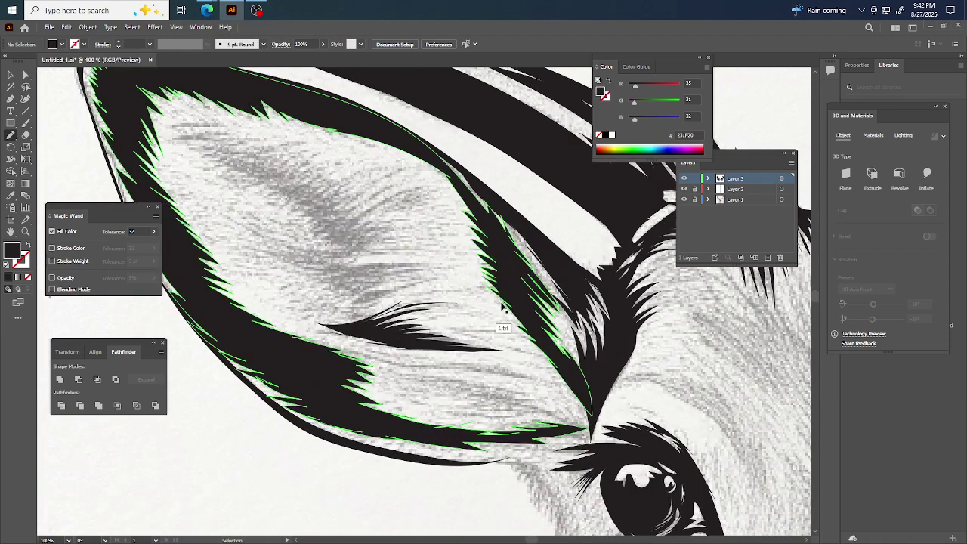
mouse_move(577, 383)
mouse_down()
mouse_move(474, 360)
mouse_move(340, 349)
mouse_move(398, 364)
mouse_up()
drag(456, 365, 468, 367)
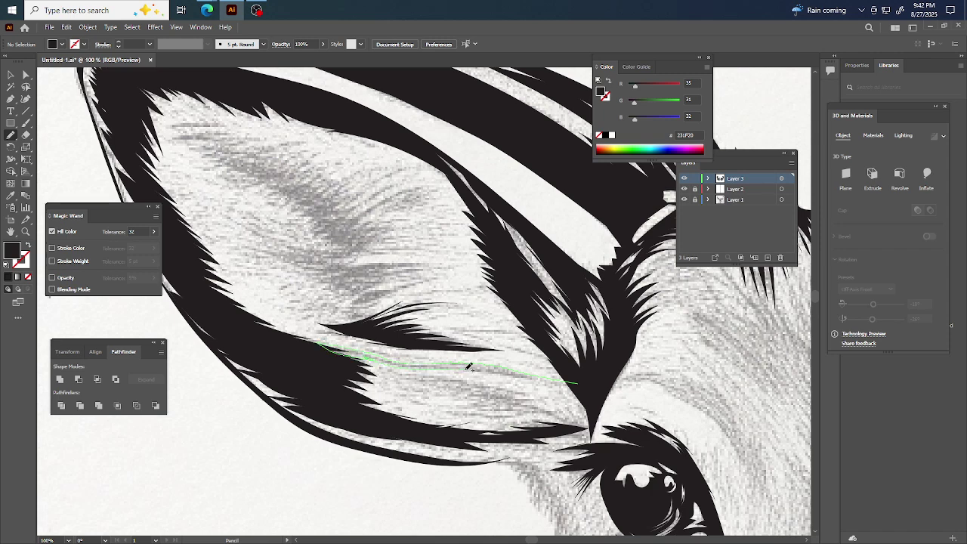
mouse_move(530, 376)
mouse_down()
mouse_move(596, 387)
mouse_move(580, 383)
mouse_up()
key(v)
click(521, 375)
key(n)
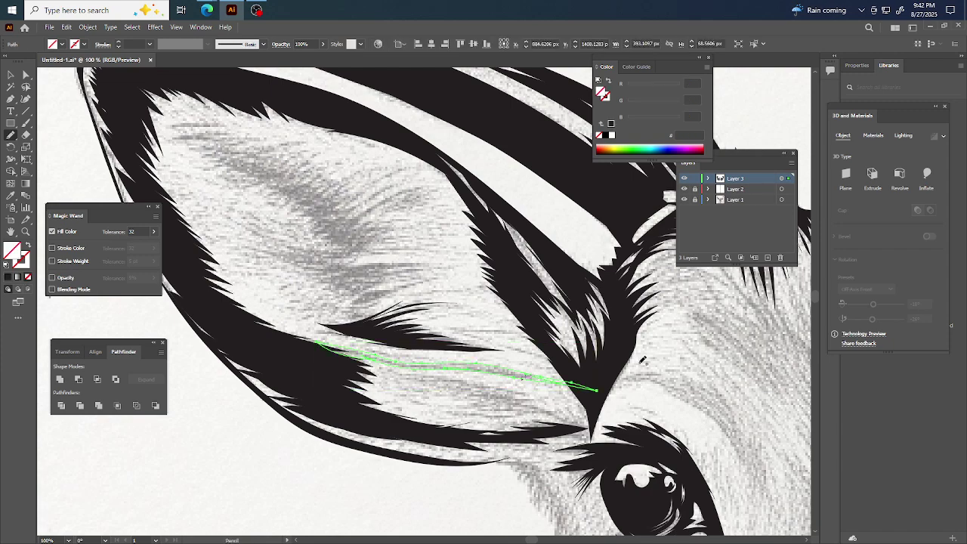
click(8, 276)
key(ctrl+shift+a)
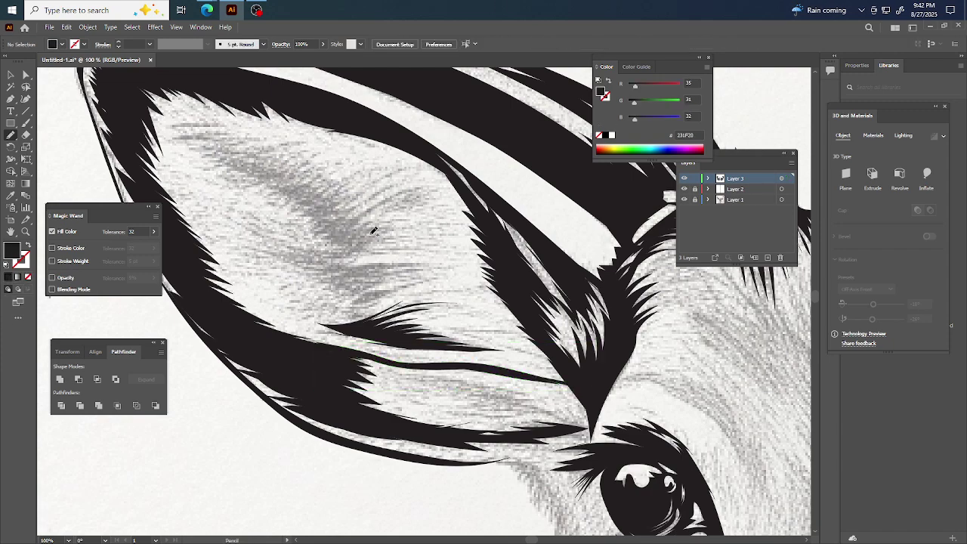
Draw a feathered fur patch between the thin strip and the ear's lower band, tapering to the ear base, and fill it black
key(ctrl+minus)
scroll(393, 274, up, 3)
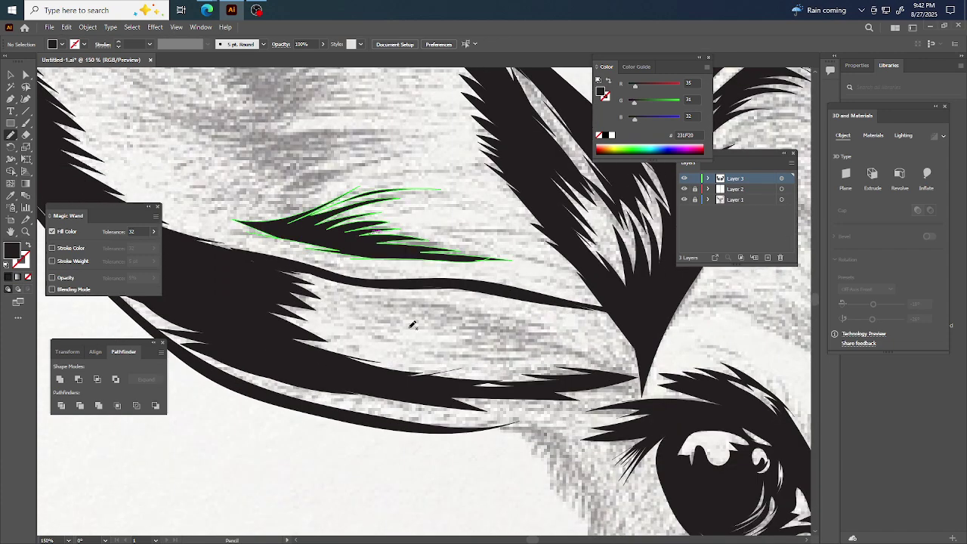
scroll(447, 333, up, 3)
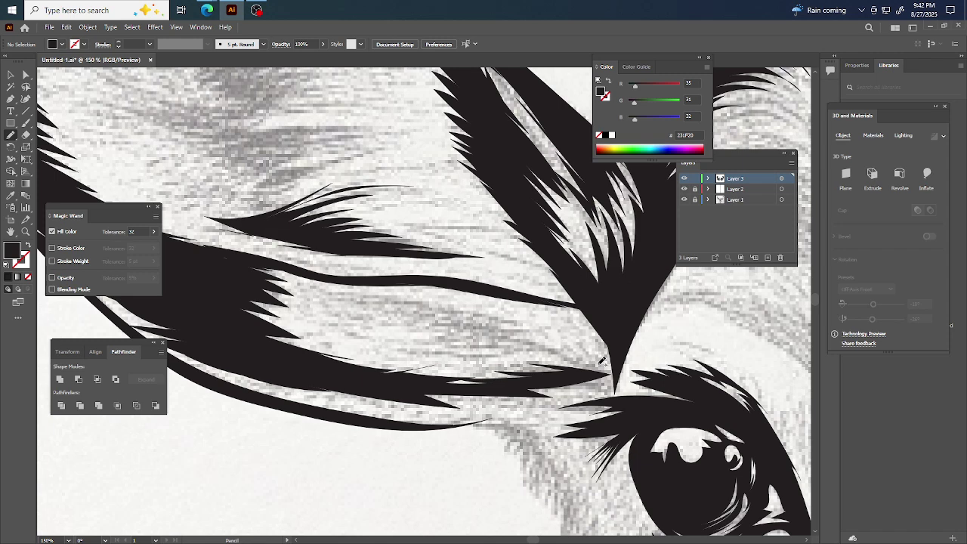
mouse_move(605, 369)
mouse_down()
mouse_move(512, 348)
mouse_move(525, 347)
mouse_move(460, 357)
mouse_up()
mouse_move(405, 318)
mouse_down()
mouse_move(354, 328)
mouse_move(387, 319)
mouse_move(307, 311)
mouse_move(355, 299)
mouse_up()
mouse_move(427, 294)
mouse_down()
mouse_move(512, 329)
mouse_move(488, 311)
mouse_move(534, 324)
mouse_move(543, 330)
mouse_move(529, 333)
mouse_move(568, 345)
mouse_move(533, 337)
mouse_move(598, 372)
mouse_up()
scroll(598, 371, down, 1)
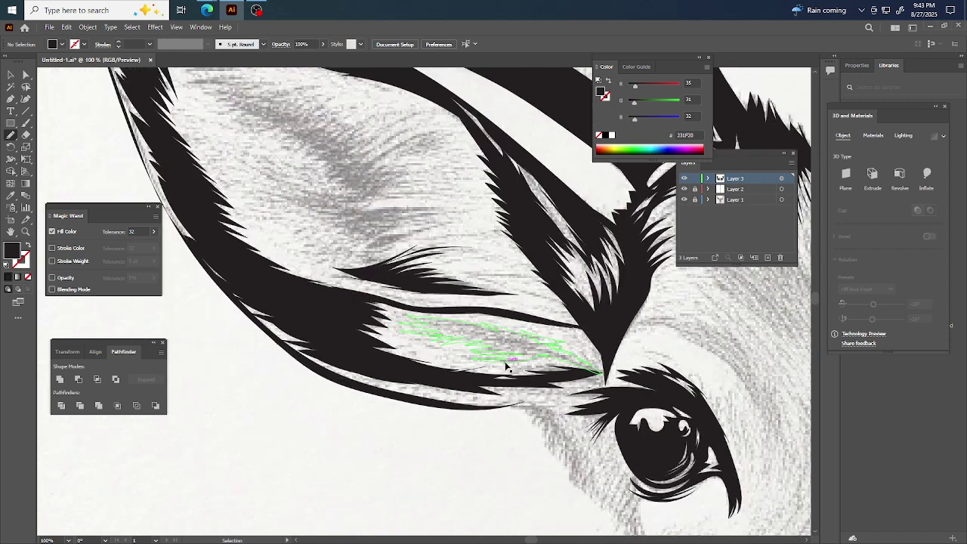
click(7, 277)
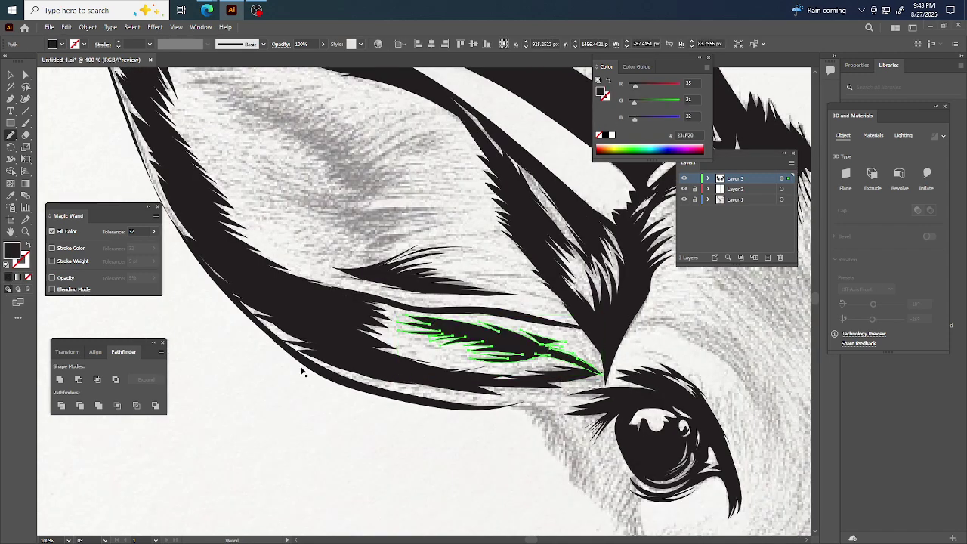
key(v)
click(259, 379)
scroll(259, 380, down, 3)
key(n)
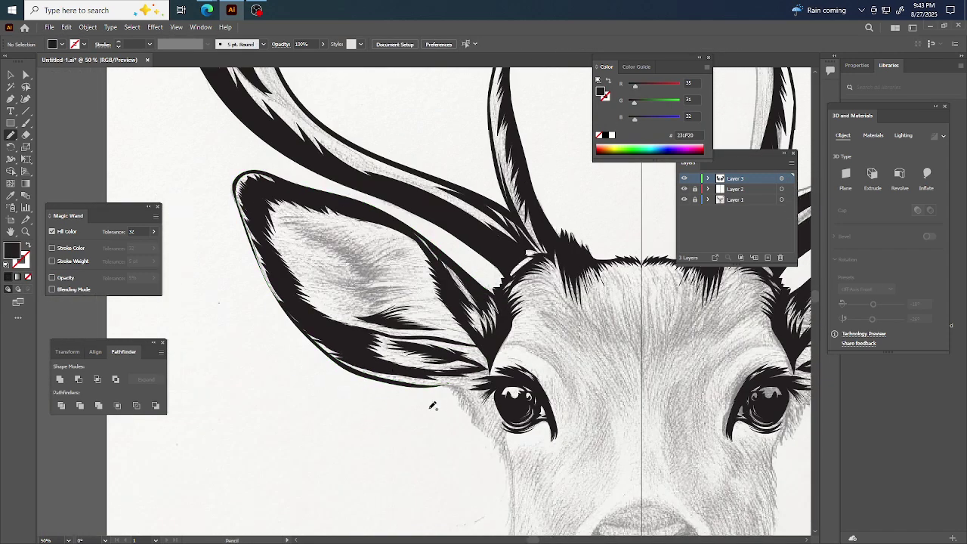
scroll(429, 396, up, 3)
scroll(429, 396, up, 3)
scroll(425, 420, down, 2)
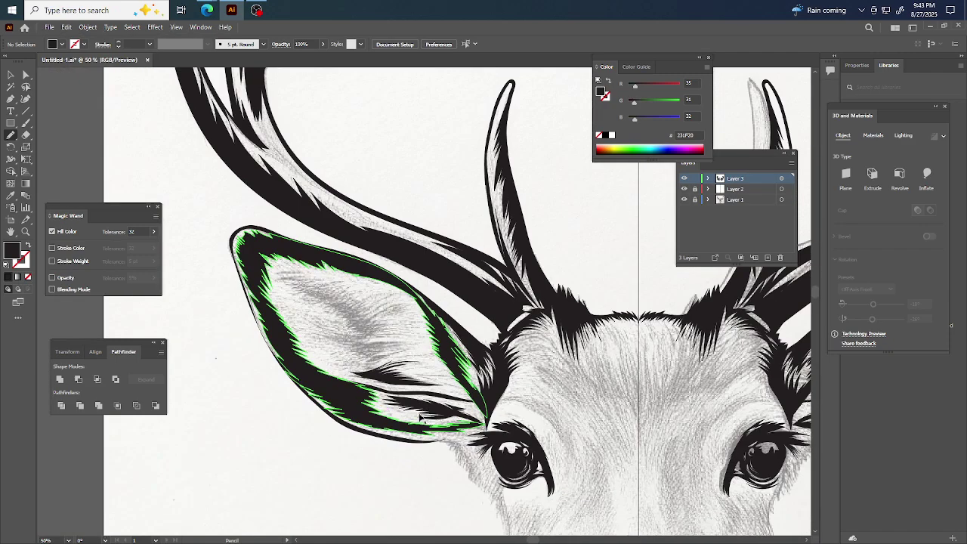
scroll(409, 344, up, 2)
key(v)
scroll(412, 358, left, 1)
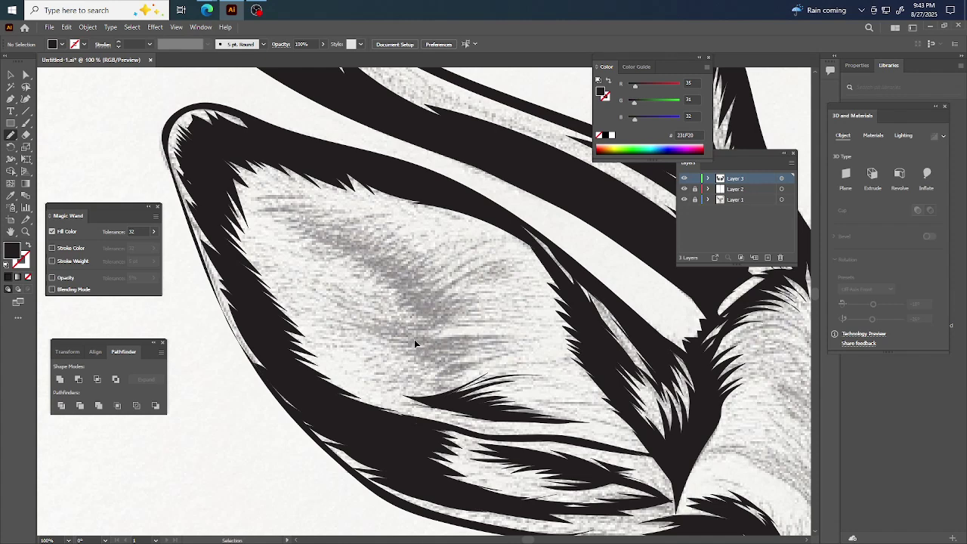
key(n)
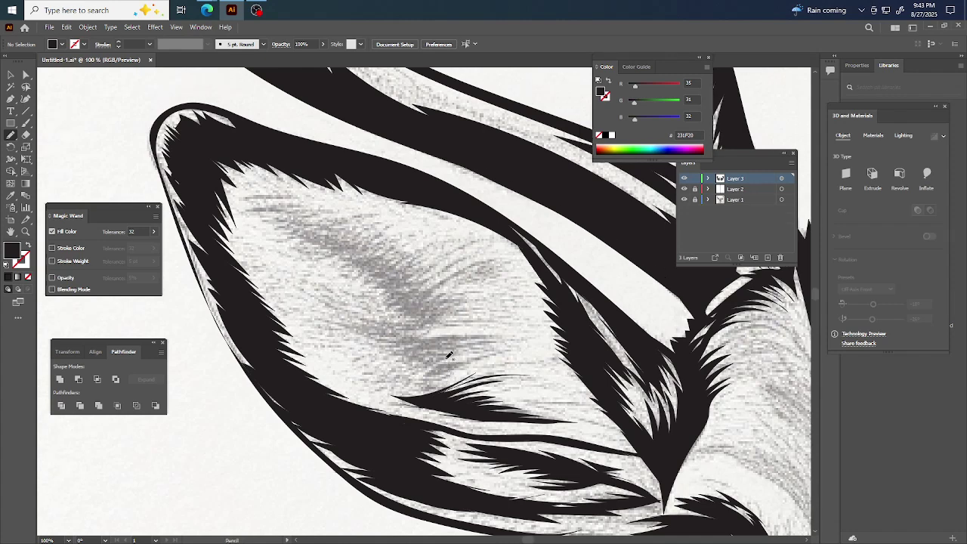
Draw a large feathered fur patch over the shaded middle of the left ear with the Pencil, fill it black and deselect it
mouse_move(438, 393)
mouse_down()
mouse_move(418, 394)
mouse_move(430, 380)
mouse_move(405, 376)
mouse_up()
scroll(450, 302, up, 2)
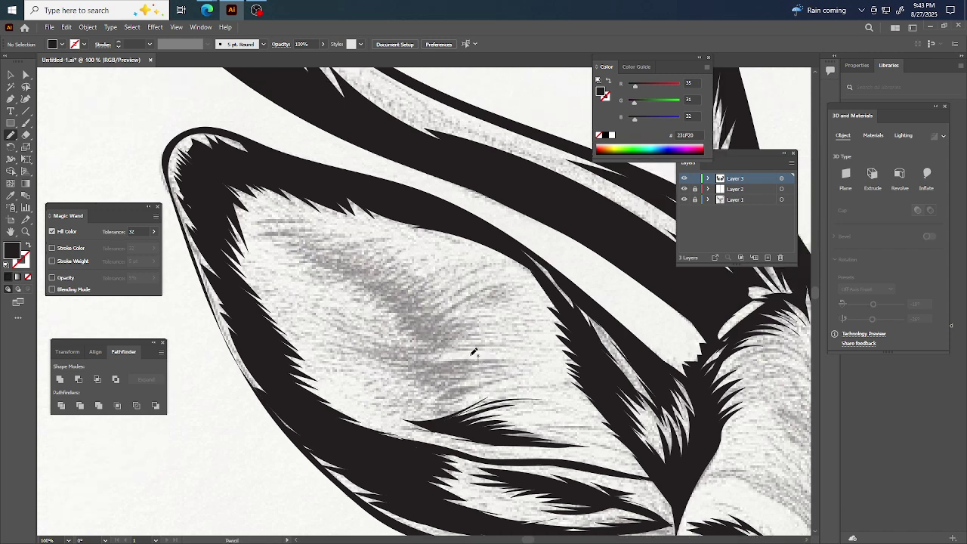
mouse_move(310, 219)
mouse_down()
mouse_move(253, 220)
mouse_move(292, 226)
mouse_move(251, 235)
mouse_move(298, 239)
mouse_move(273, 244)
mouse_move(308, 250)
mouse_move(285, 263)
mouse_move(321, 267)
mouse_move(296, 278)
mouse_move(353, 277)
mouse_move(320, 288)
mouse_move(360, 280)
mouse_move(332, 292)
mouse_move(370, 283)
mouse_move(340, 299)
mouse_move(384, 293)
mouse_move(350, 302)
mouse_move(384, 298)
mouse_move(366, 309)
mouse_move(392, 305)
mouse_move(366, 311)
mouse_move(390, 312)
mouse_move(367, 316)
mouse_move(396, 315)
mouse_move(348, 309)
mouse_move(392, 324)
mouse_move(339, 311)
mouse_move(390, 335)
mouse_move(328, 313)
mouse_move(388, 340)
mouse_move(379, 326)
mouse_move(347, 325)
mouse_move(369, 346)
mouse_move(361, 356)
mouse_move(420, 375)
mouse_move(392, 382)
mouse_move(389, 411)
mouse_move(428, 412)
mouse_up()
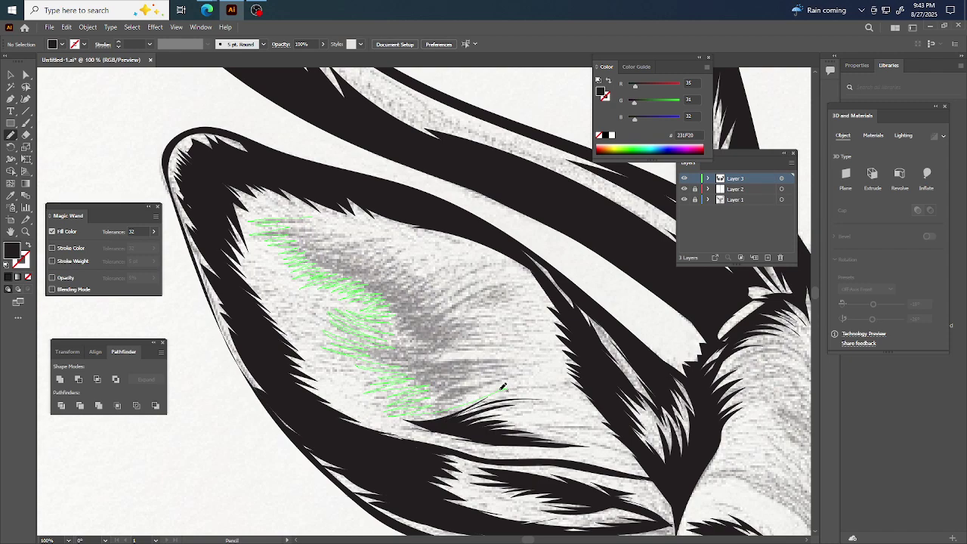
mouse_move(502, 386)
mouse_down()
mouse_move(444, 398)
mouse_move(532, 372)
mouse_move(456, 383)
mouse_move(531, 370)
mouse_move(475, 372)
mouse_move(543, 364)
mouse_move(445, 358)
mouse_move(530, 355)
mouse_move(462, 347)
mouse_move(513, 342)
mouse_move(460, 345)
mouse_move(526, 331)
mouse_move(454, 336)
mouse_move(517, 319)
mouse_move(438, 324)
mouse_move(519, 284)
mouse_move(438, 312)
mouse_move(491, 278)
mouse_move(430, 302)
mouse_move(502, 257)
mouse_move(418, 290)
mouse_move(449, 274)
mouse_move(390, 282)
mouse_move(411, 262)
mouse_up()
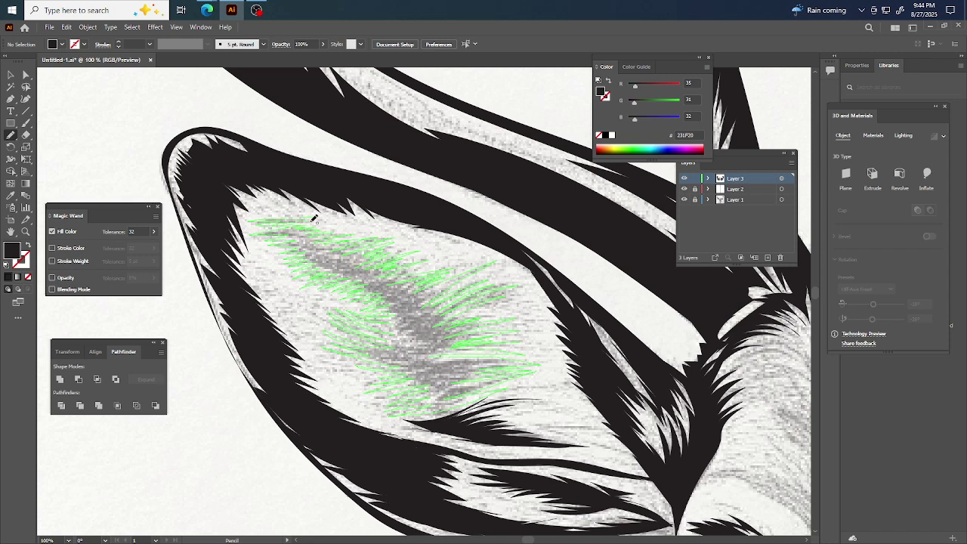
drag(317, 218, 307, 217)
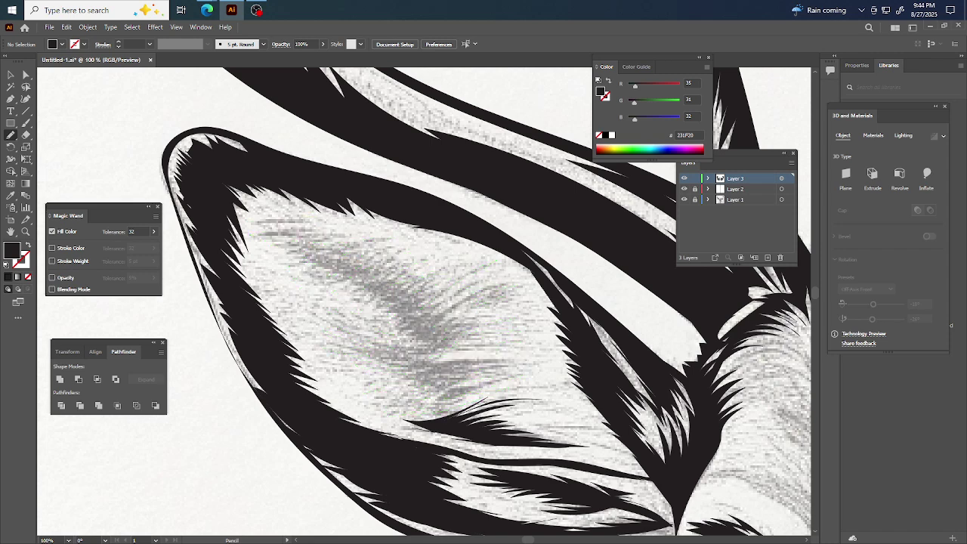
ctrl+click(369, 267)
key(ctrl+minus)
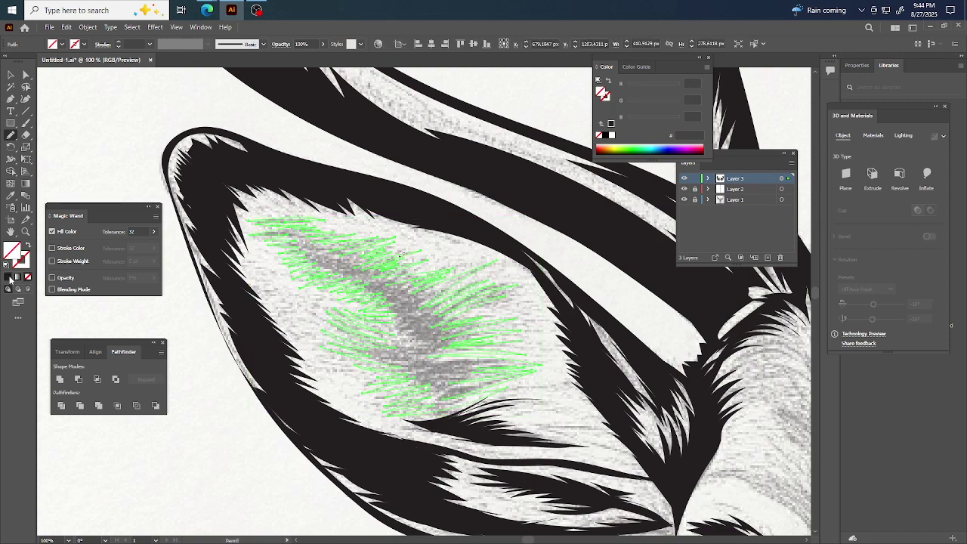
key(ctrl+minus)
key(ctrl+minus)
key(ctrl+shift+a)
key(ctrl+minus)
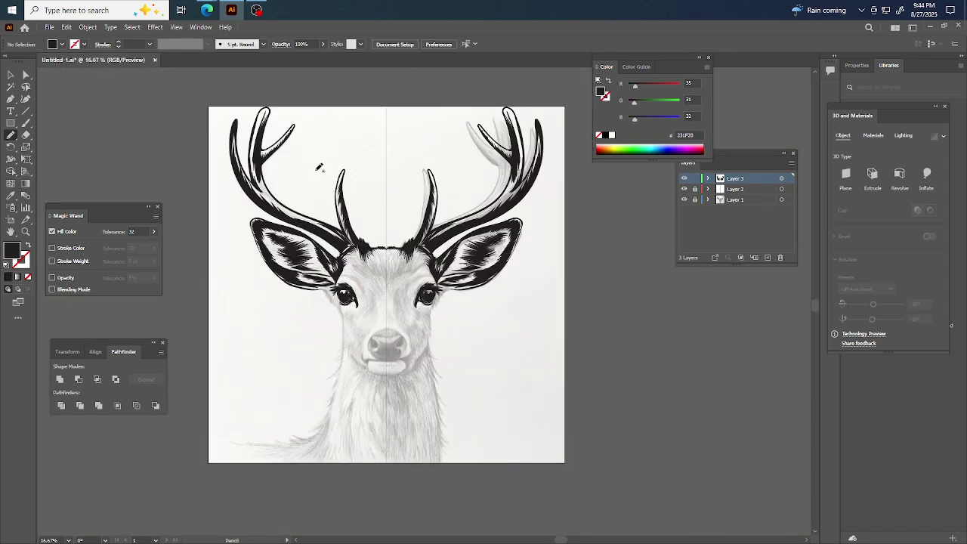
Draw a jagged fur strip from the left ear's lower edge past the eye and down the face's outer edge, filled black
key(ctrl+plus)
key(ctrl+plus)
key(ctrl+plus)
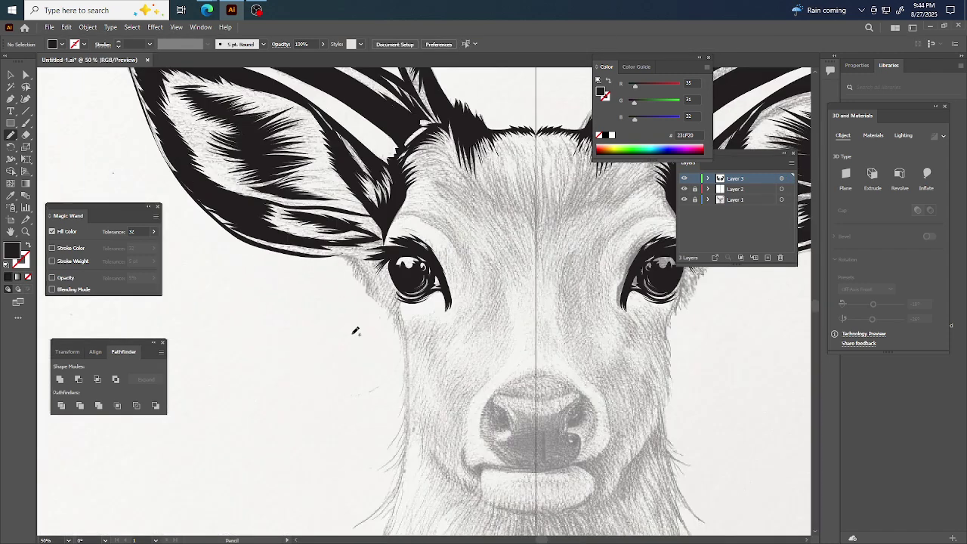
scroll(354, 333, right, 1)
scroll(445, 311, down, 1)
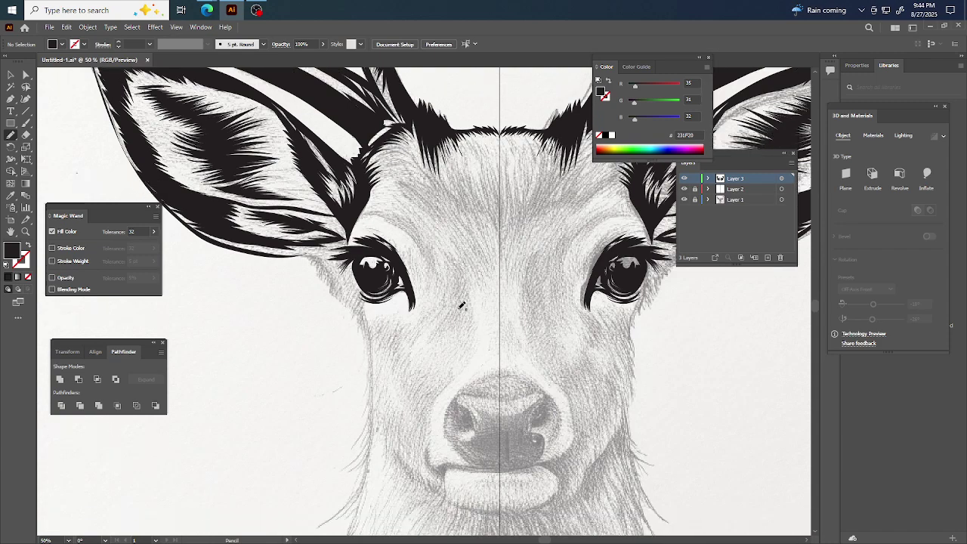
scroll(294, 270, up, 1)
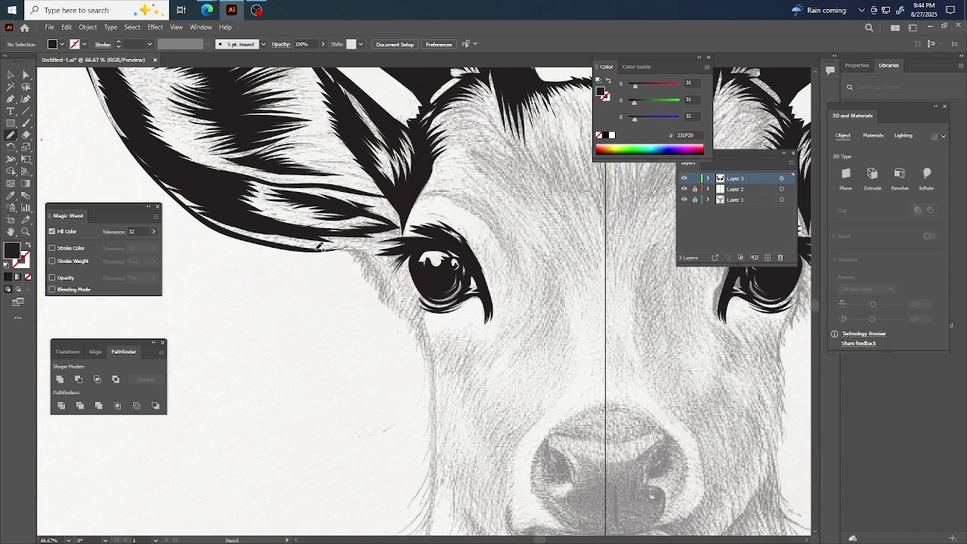
mouse_move(319, 249)
mouse_down()
mouse_move(362, 253)
mouse_move(354, 259)
mouse_move(362, 254)
mouse_move(364, 277)
mouse_move(372, 273)
mouse_move(407, 331)
mouse_move(413, 322)
mouse_move(408, 341)
mouse_move(414, 331)
mouse_move(420, 353)
mouse_move(423, 345)
mouse_move(428, 461)
mouse_move(409, 505)
mouse_move(431, 474)
mouse_move(432, 497)
mouse_up()
mouse_move(446, 438)
mouse_down()
mouse_move(438, 447)
mouse_move(442, 344)
mouse_move(428, 306)
mouse_move(412, 305)
mouse_up()
mouse_move(390, 290)
mouse_down()
mouse_move(350, 246)
mouse_move(288, 250)
mouse_move(326, 246)
mouse_up()
ctrl+click(359, 268)
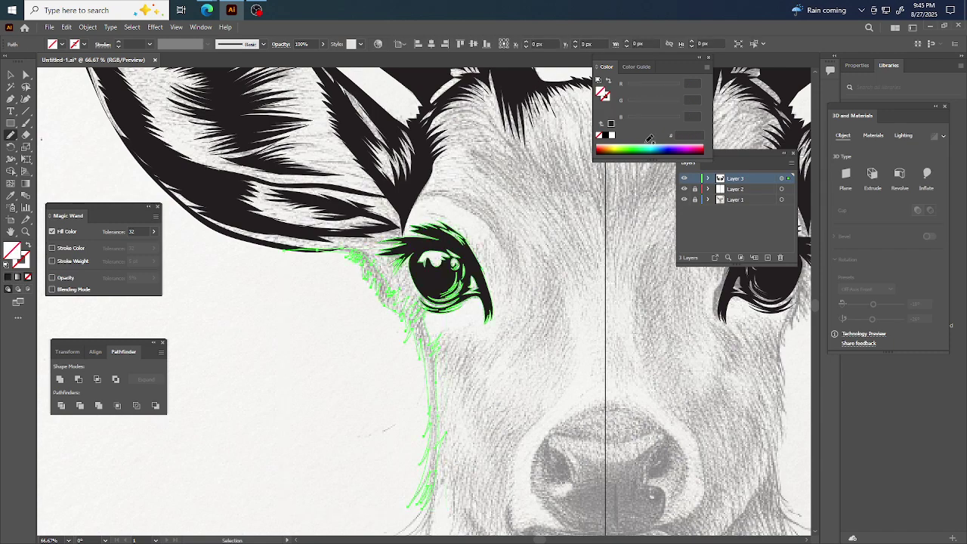
click(8, 278)
ctrl+click(290, 323)
scroll(322, 313, down, 3)
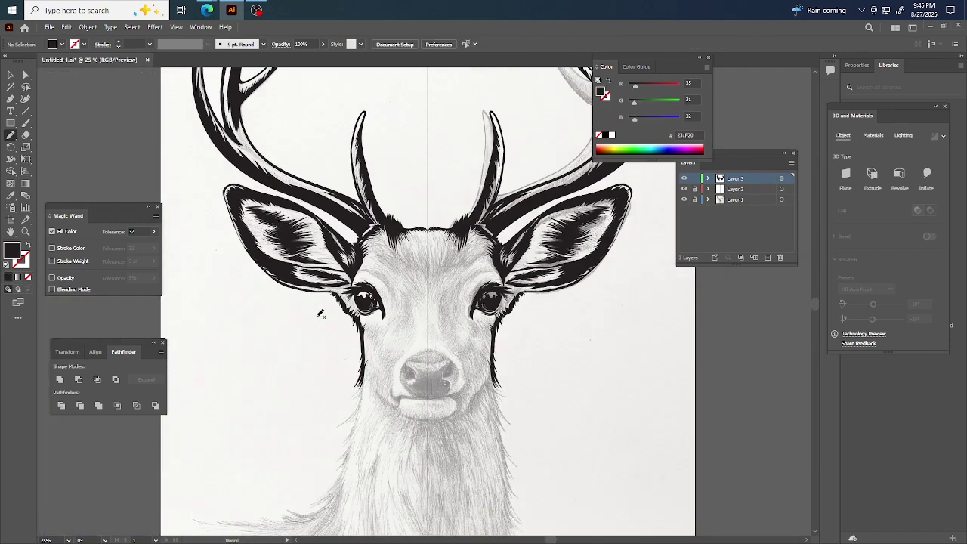
Trace the left nostril as a closed Pencil shape with a ragged notch at its lower inner edge, and fill it black
scroll(323, 316, down, 1)
scroll(325, 328, up, 1)
scroll(423, 343, up, 1)
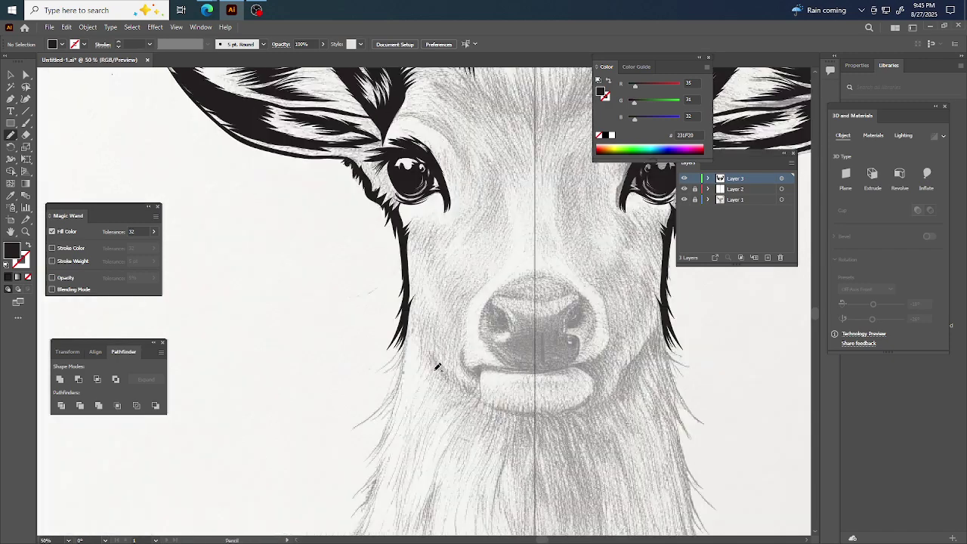
scroll(427, 341, down, 2)
scroll(430, 339, down, 2)
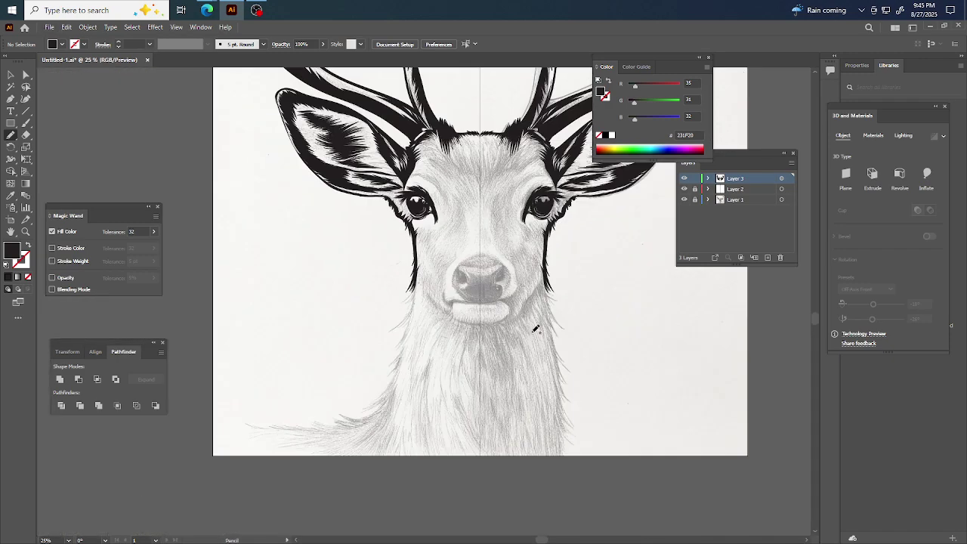
scroll(531, 328, up, 1)
scroll(487, 287, down, 1)
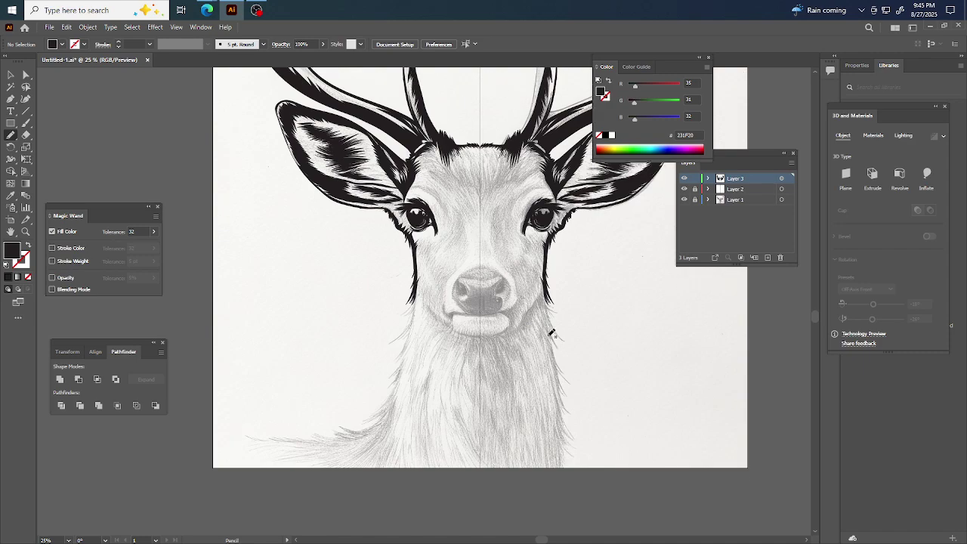
scroll(521, 318, up, 1)
scroll(513, 299, up, 1)
scroll(510, 299, up, 1)
scroll(522, 300, up, 1)
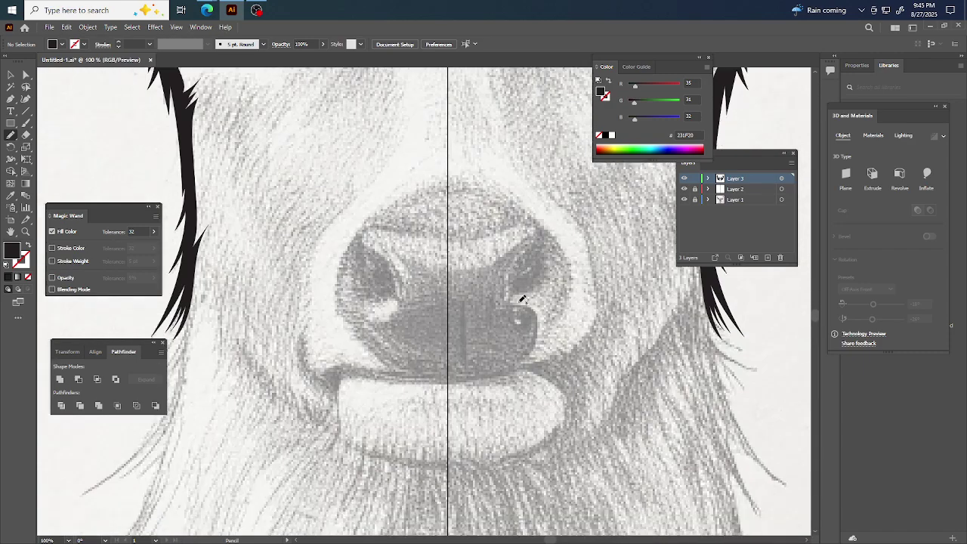
scroll(534, 295, up, 1)
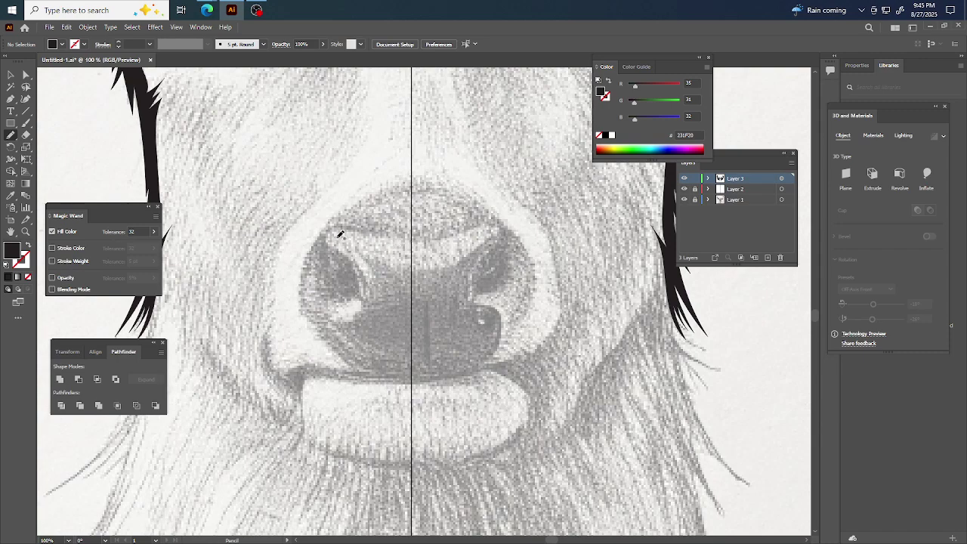
drag(345, 252, 358, 256)
drag(369, 296, 360, 296)
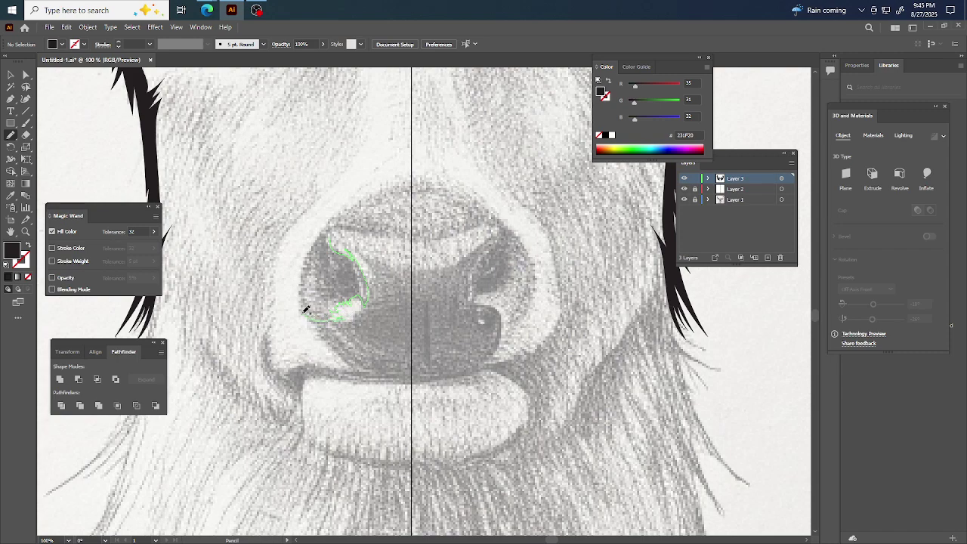
drag(300, 291, 326, 228)
drag(334, 233, 337, 235)
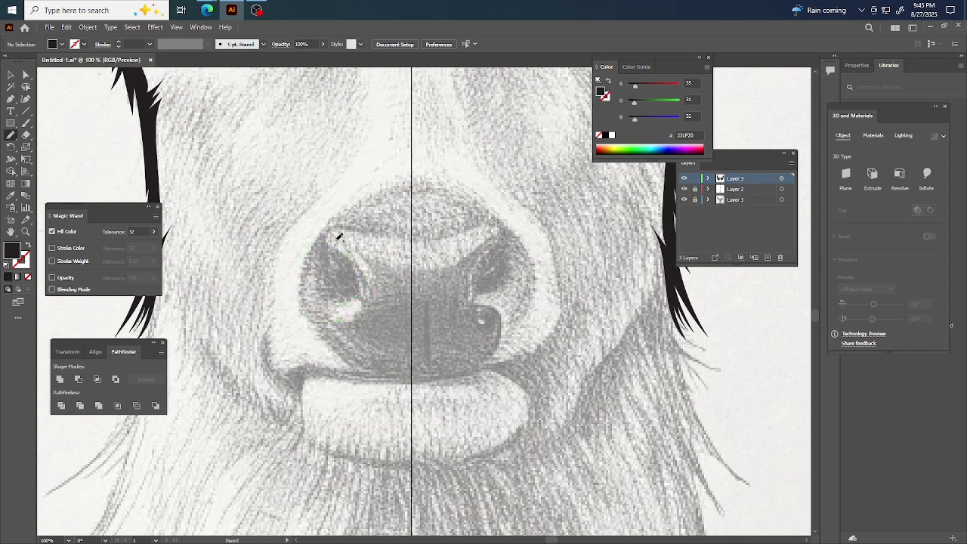
ctrl+click(360, 270)
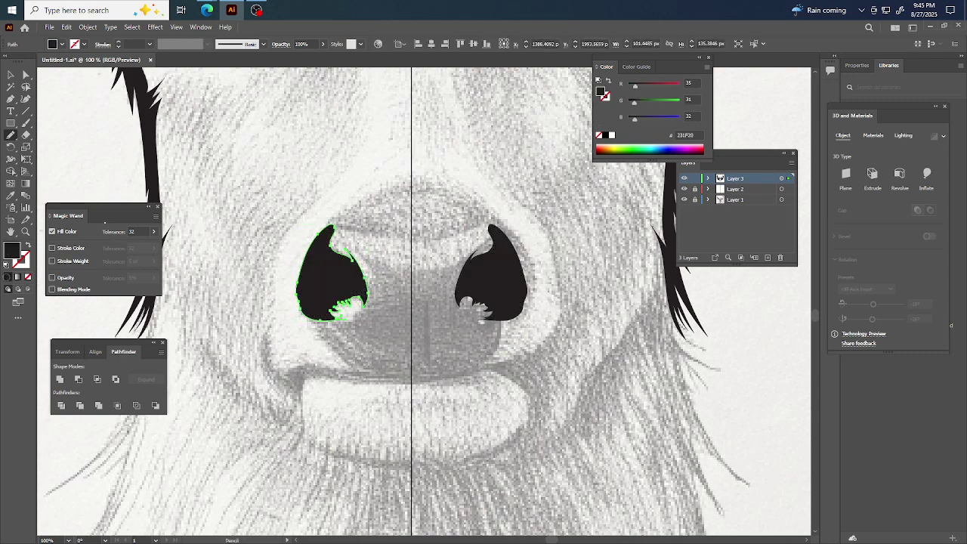
Draw the left half of the nose's top cap from the centre line to the nostril with a wavy lower edge, filled black
scroll(361, 266, up, 1)
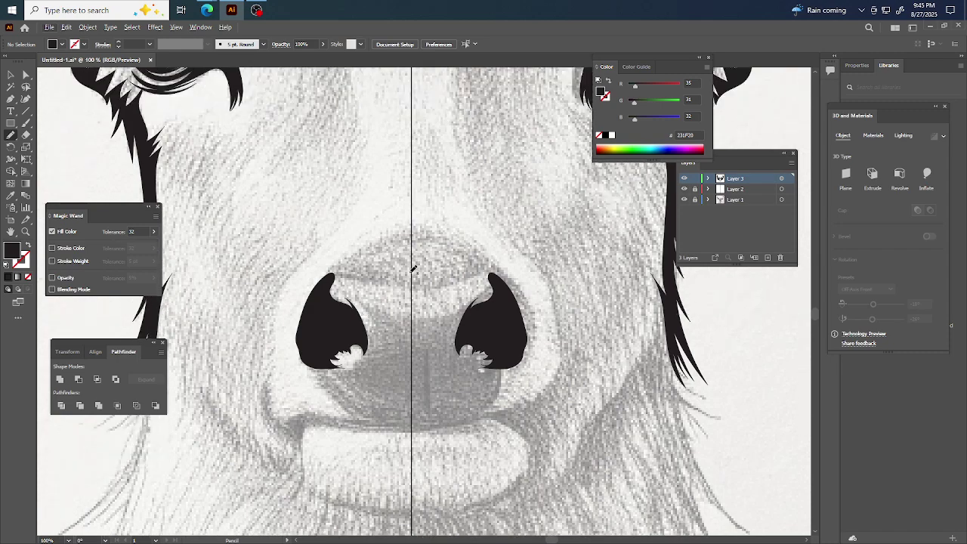
alt+scroll(411, 264, up, 1)
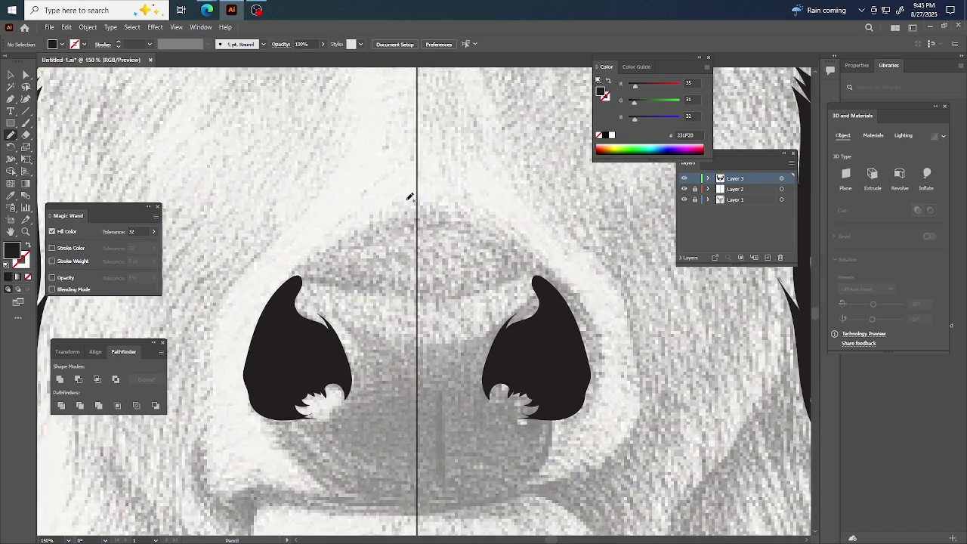
mouse_move(416, 193)
mouse_down()
mouse_move(291, 275)
mouse_move(420, 298)
mouse_up()
drag(421, 254, 415, 192)
key(shift+x)
key(ctrl+minus)
key(ctrl+minus)
key(ctrl+minus)
key(ctrl+minus)
key(ctrl+minus)
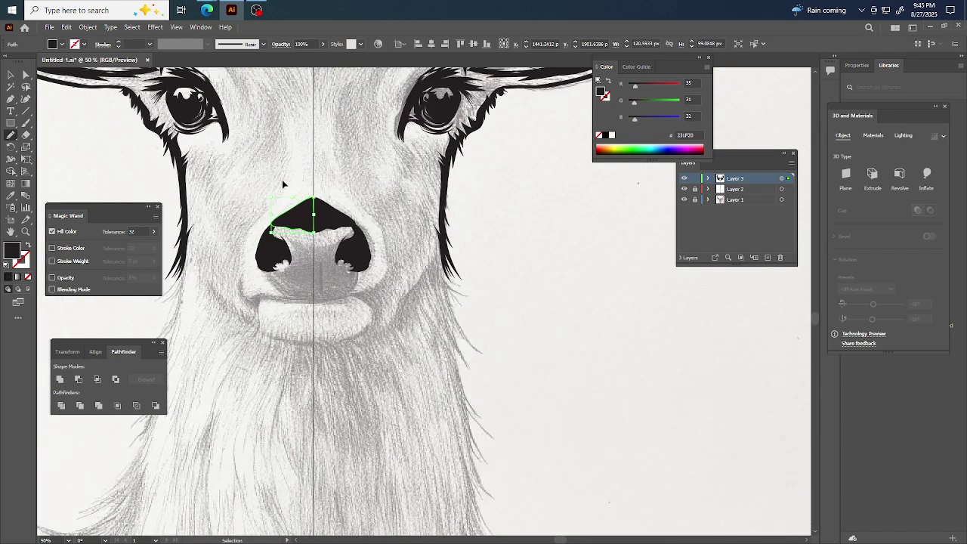
key(ctrl+shift+a)
Draw the lower nose and mouth-corner shape from the centre line around the nostril, with jagged fur notches, and fill it black
scroll(376, 270, up, 4)
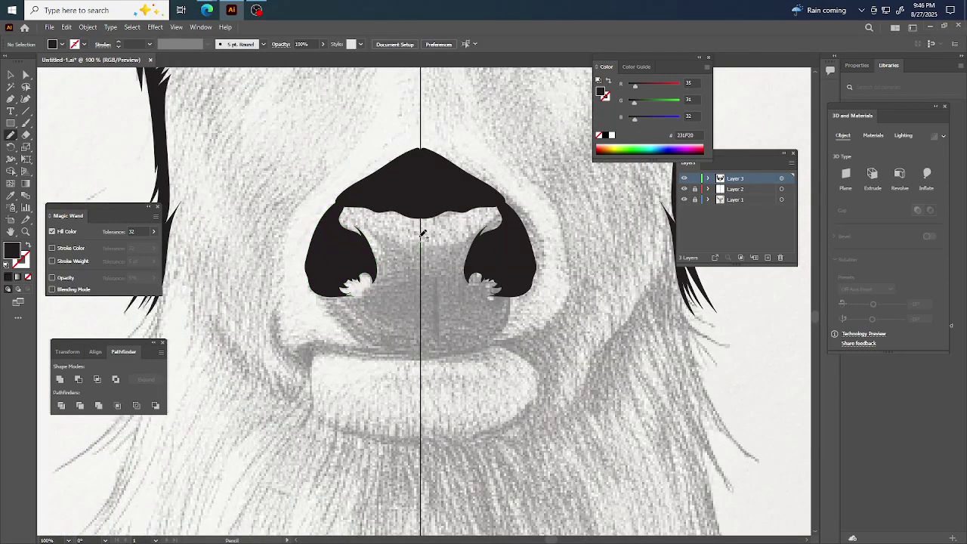
mouse_move(398, 235)
mouse_down()
mouse_move(365, 224)
mouse_move(379, 251)
mouse_move(379, 278)
mouse_move(362, 297)
mouse_move(344, 296)
mouse_move(325, 307)
mouse_up()
mouse_move(329, 312)
mouse_down()
mouse_move(357, 343)
mouse_move(311, 331)
mouse_move(295, 341)
mouse_move(289, 330)
mouse_move(288, 348)
mouse_move(286, 312)
mouse_move(274, 318)
mouse_move(288, 287)
mouse_move(270, 337)
mouse_move(298, 374)
mouse_move(313, 374)
mouse_move(335, 352)
mouse_up()
mouse_move(401, 358)
mouse_down()
mouse_move(420, 355)
mouse_move(424, 273)
mouse_up()
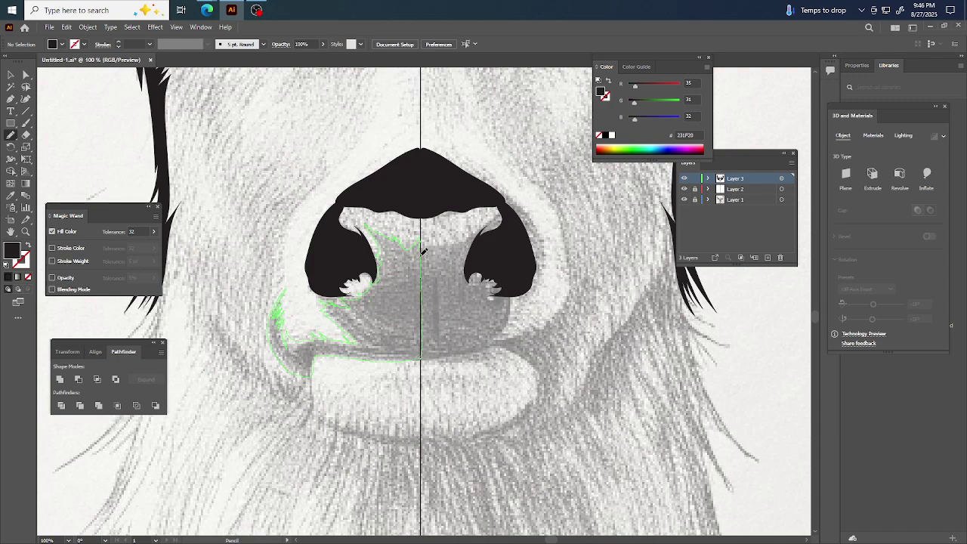
drag(423, 240, 423, 237)
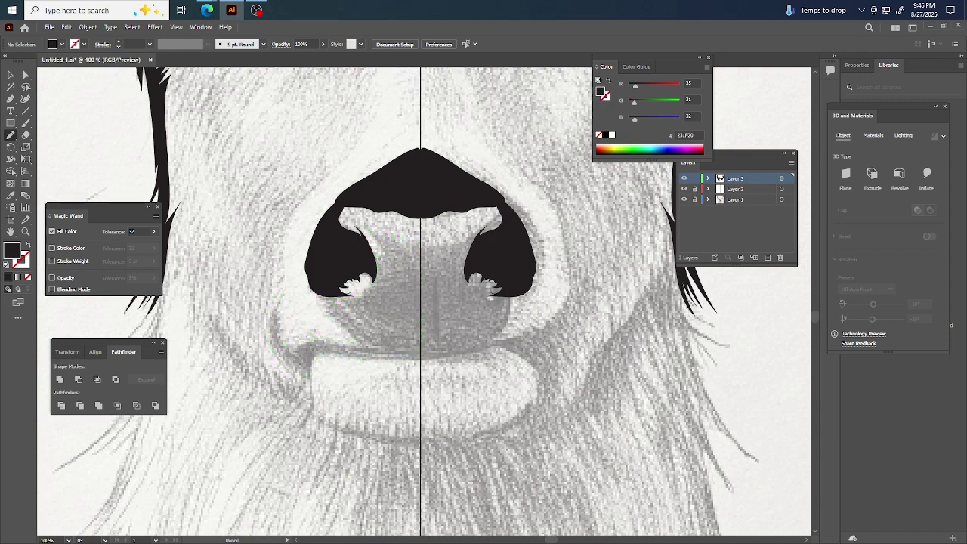
click(8, 277)
scroll(333, 270, down, 3)
ctrl+click(382, 233)
scroll(511, 259, down, 1)
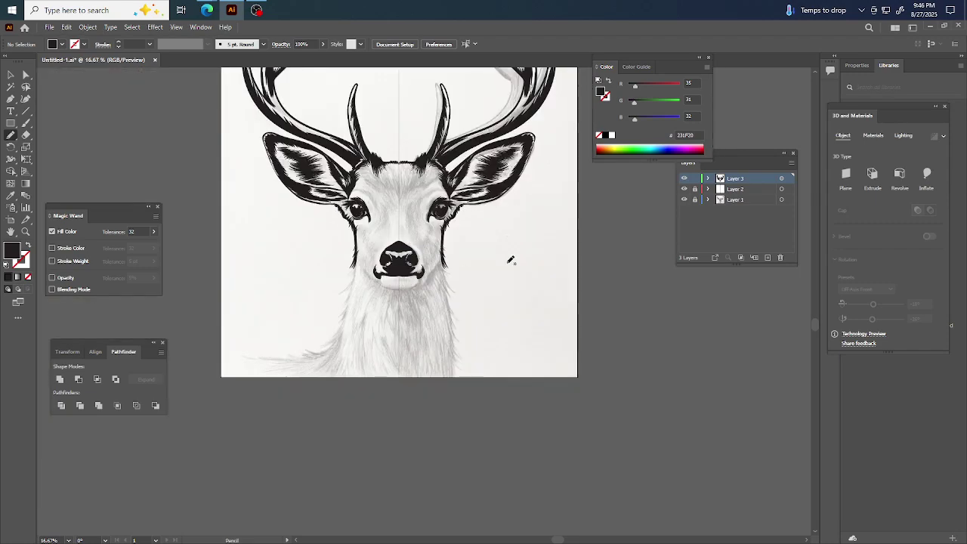
Draw a spiky fur band under the lower lip from the centre line up past the left mouth corner, filled black, and deselect it
scroll(453, 287, up, 3)
scroll(438, 313, up, 1)
scroll(484, 342, down, 1)
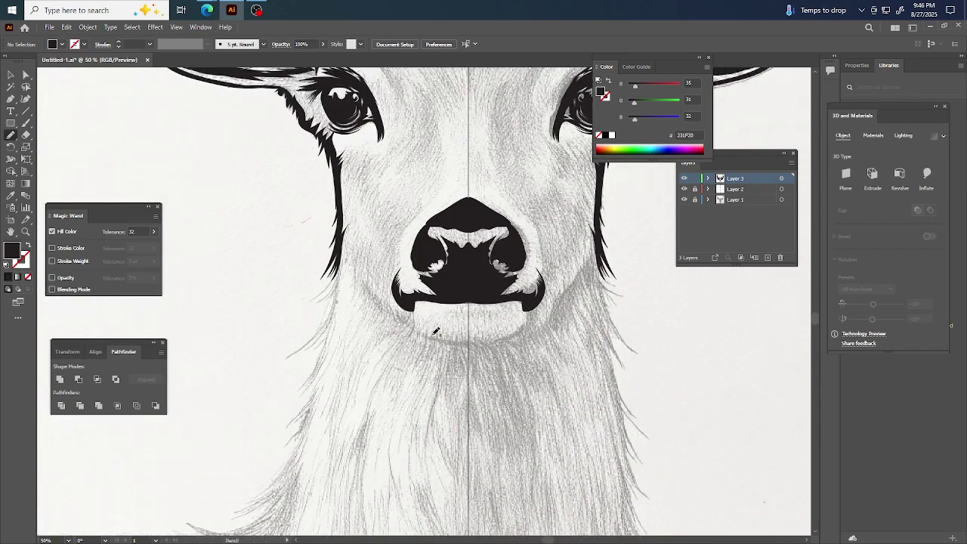
scroll(431, 330, up, 1)
scroll(404, 264, down, 1)
scroll(424, 311, right, 1)
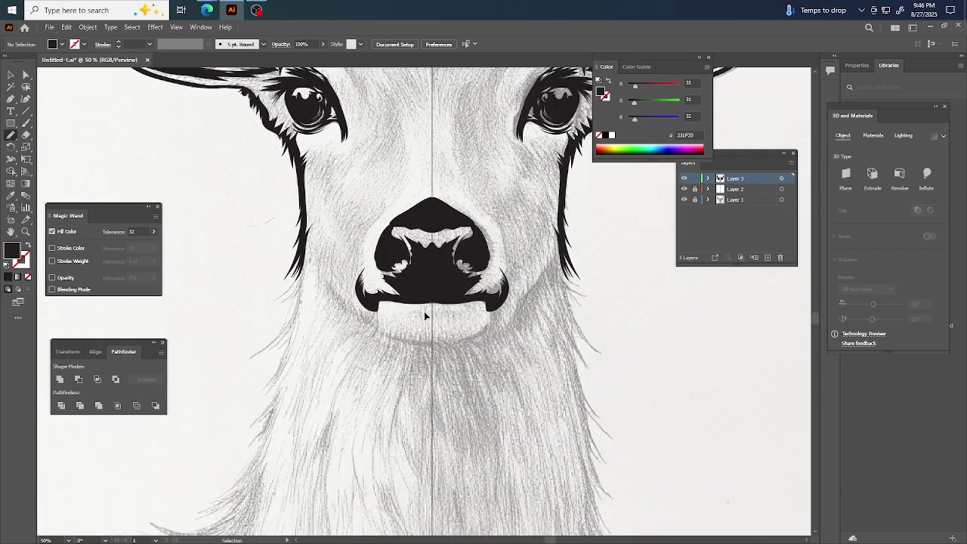
scroll(425, 330, up, 1)
scroll(469, 335, left, 1)
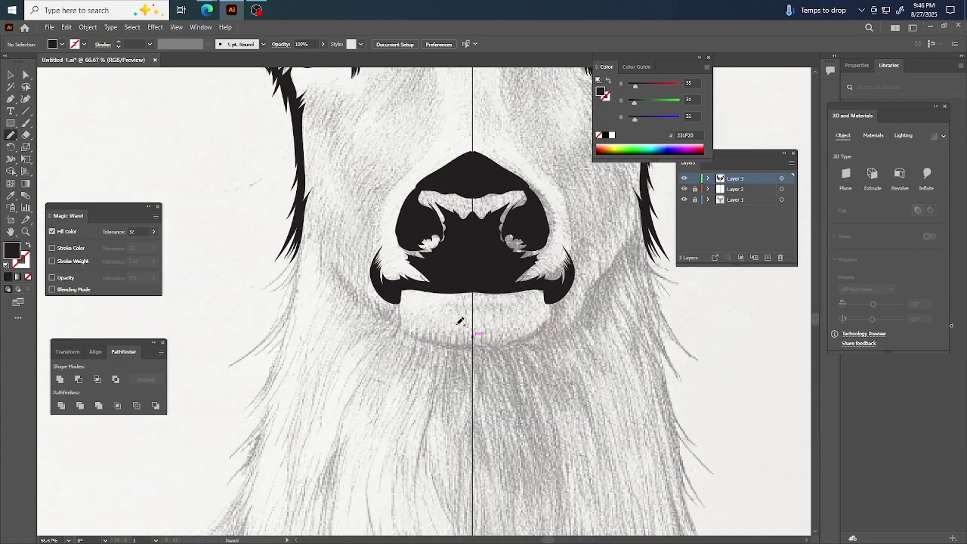
scroll(459, 322, up, 3)
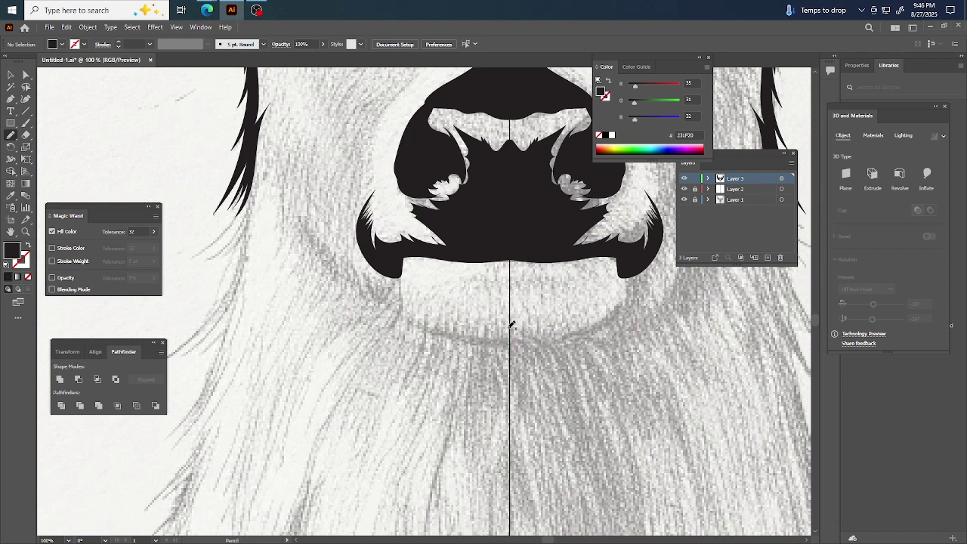
mouse_move(505, 327)
mouse_down()
mouse_move(476, 321)
mouse_move(465, 333)
mouse_move(466, 320)
mouse_move(458, 332)
mouse_move(450, 316)
mouse_move(442, 327)
mouse_move(427, 313)
mouse_move(416, 321)
mouse_move(403, 308)
mouse_move(400, 276)
mouse_move(394, 297)
mouse_move(395, 281)
mouse_move(380, 289)
mouse_move(379, 273)
mouse_move(368, 279)
mouse_move(352, 266)
mouse_move(350, 244)
mouse_move(330, 261)
mouse_move(299, 214)
mouse_move(287, 257)
mouse_move(300, 239)
mouse_move(311, 253)
mouse_move(299, 300)
mouse_move(314, 262)
mouse_move(343, 274)
mouse_move(354, 314)
mouse_up()
drag(425, 341, 409, 378)
drag(512, 361, 511, 349)
key(v)
click(484, 338)
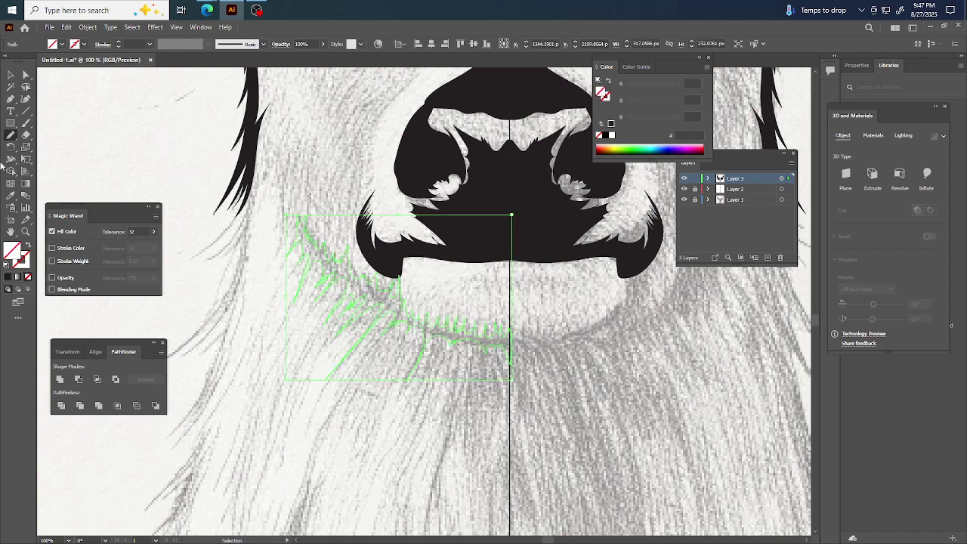
click(8, 278)
key(ctrl+minus)
click(513, 377)
key(ctrl+minus)
Draw a small jagged fur tuft rising up the left cheek from the outer end of the chin band, filled black, and deselect it
key(n)
scroll(401, 320, up, 3)
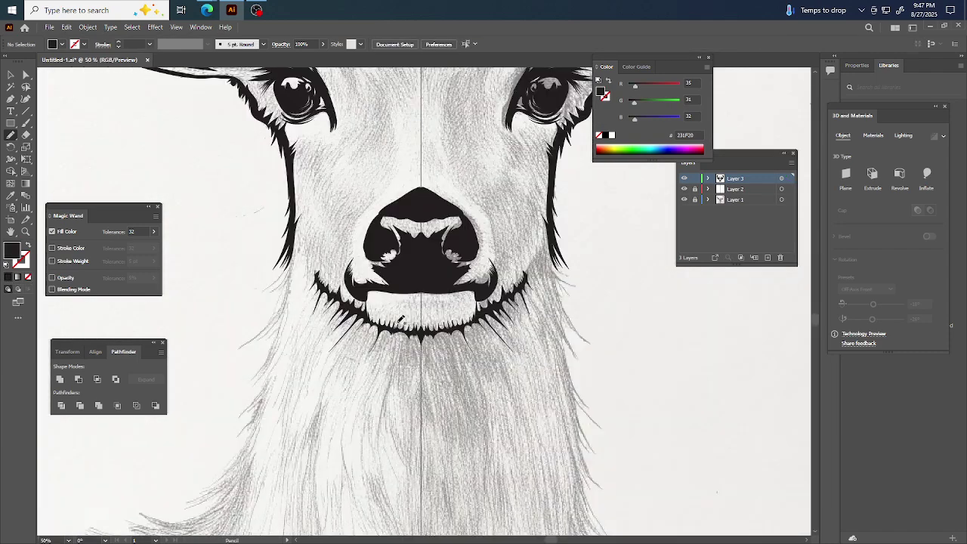
scroll(329, 262, up, 2)
scroll(325, 261, up, 1)
scroll(358, 296, up, 2)
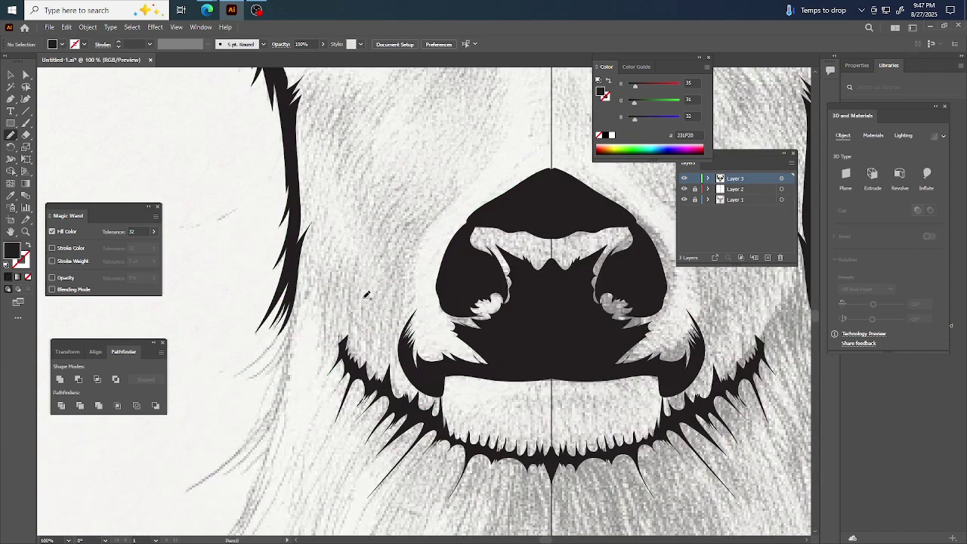
drag(327, 354, 333, 338)
drag(319, 295, 340, 261)
mouse_move(329, 337)
mouse_down()
mouse_move(347, 311)
mouse_move(339, 339)
mouse_move(353, 294)
mouse_move(344, 351)
mouse_up()
key(v)
click(336, 288)
key(n)
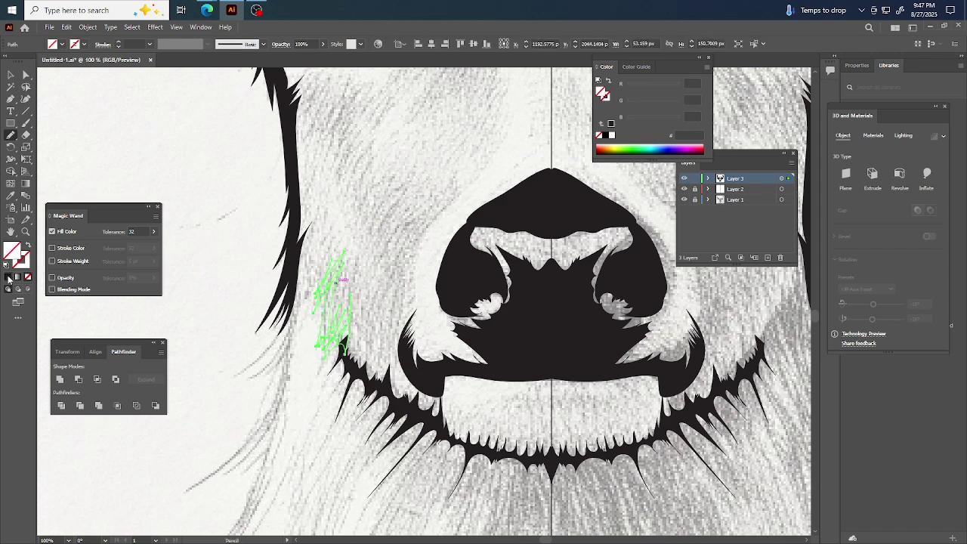
key(ctrl+shift+a)
scroll(343, 221, up, 1)
scroll(343, 221, left, 1)
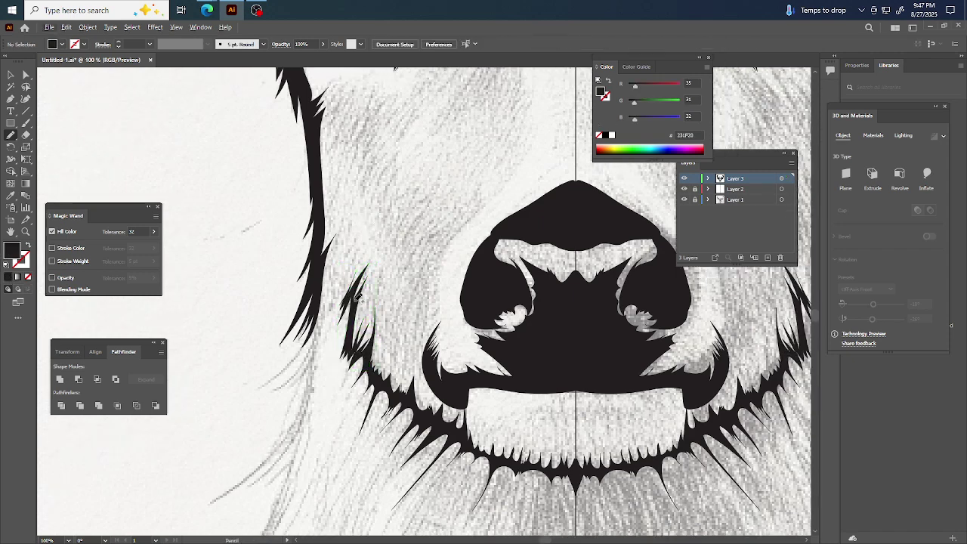
mouse_move(326, 271)
mouse_down()
mouse_move(337, 243)
mouse_move(332, 268)
mouse_move(352, 243)
mouse_move(338, 289)
mouse_up()
drag(362, 255, 316, 347)
mouse_move(277, 393)
mouse_down()
mouse_move(314, 340)
mouse_move(329, 269)
mouse_move(340, 281)
mouse_up()
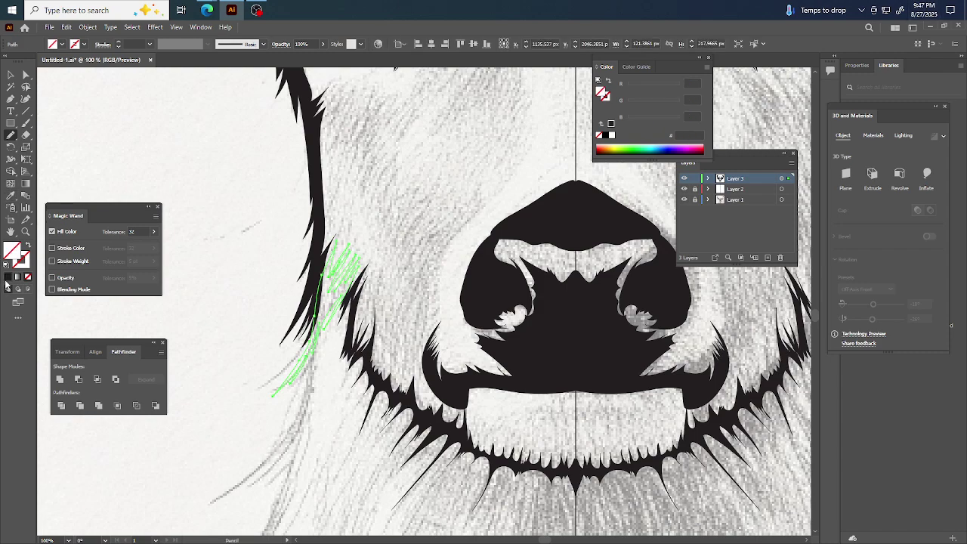
key(ctrl+shift+a)
key(ctrl+minus)
key(ctrl+minus)
key(ctrl+minus)
key(ctrl+minus)
key(ctrl+minus)
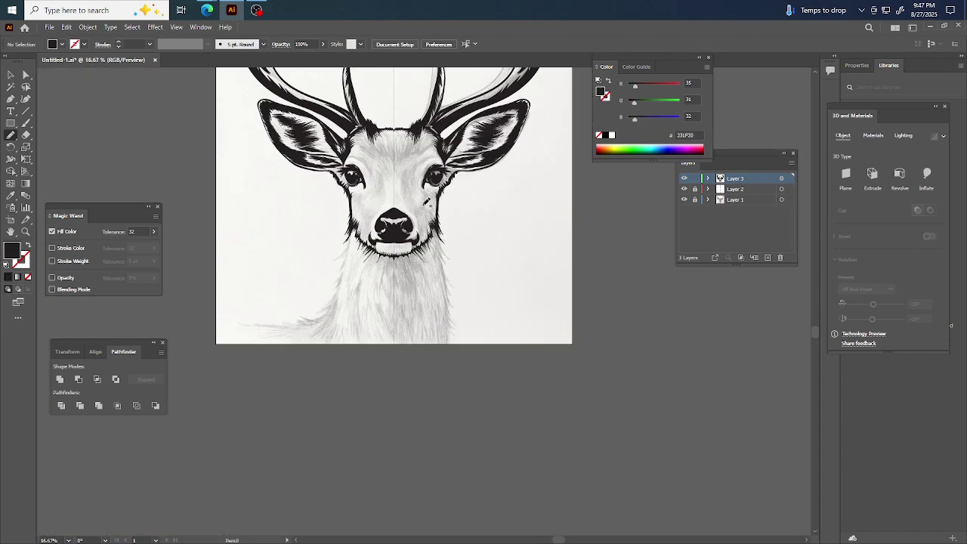
scroll(361, 224, up, 6)
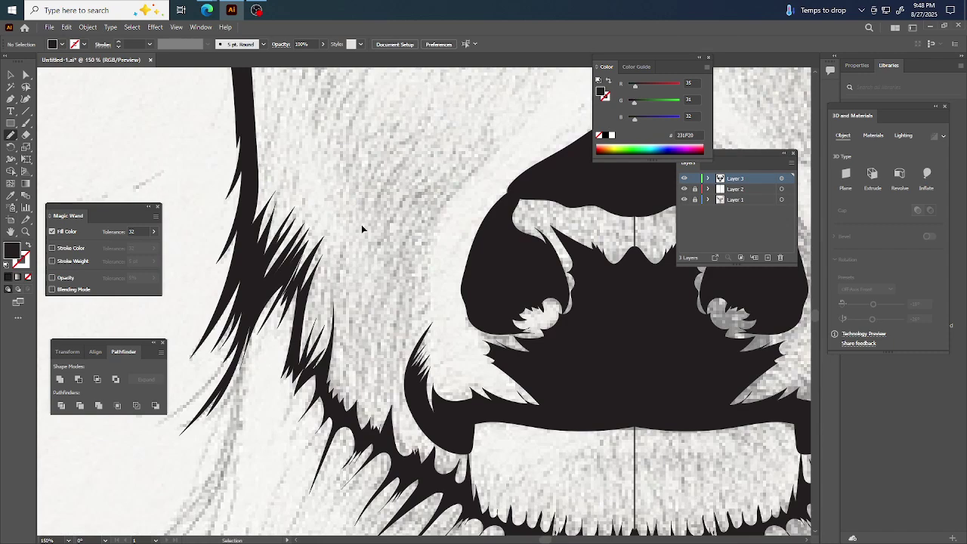
Draw a small jagged fur tuft joining the left cheek outline to the chin band's cheek tuft, filled black, and deselect it
scroll(356, 225, left, 2)
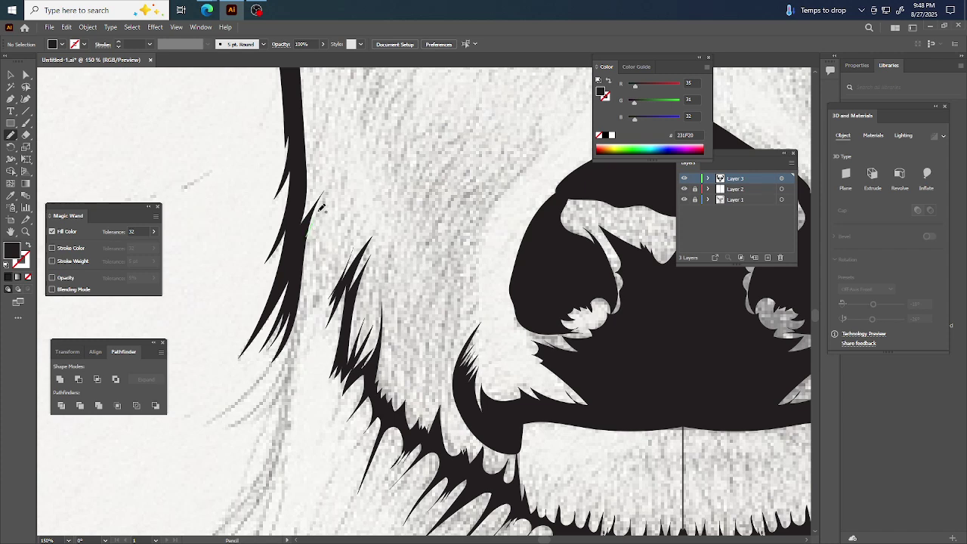
mouse_move(332, 187)
mouse_down()
mouse_move(312, 241)
mouse_move(348, 212)
mouse_move(323, 256)
mouse_move(355, 220)
mouse_up()
mouse_move(333, 265)
mouse_down()
mouse_move(368, 222)
mouse_move(344, 278)
mouse_move(318, 304)
mouse_move(336, 273)
mouse_move(319, 292)
mouse_move(327, 269)
mouse_move(319, 275)
mouse_move(317, 244)
mouse_move(297, 281)
mouse_move(314, 231)
mouse_up()
key(v)
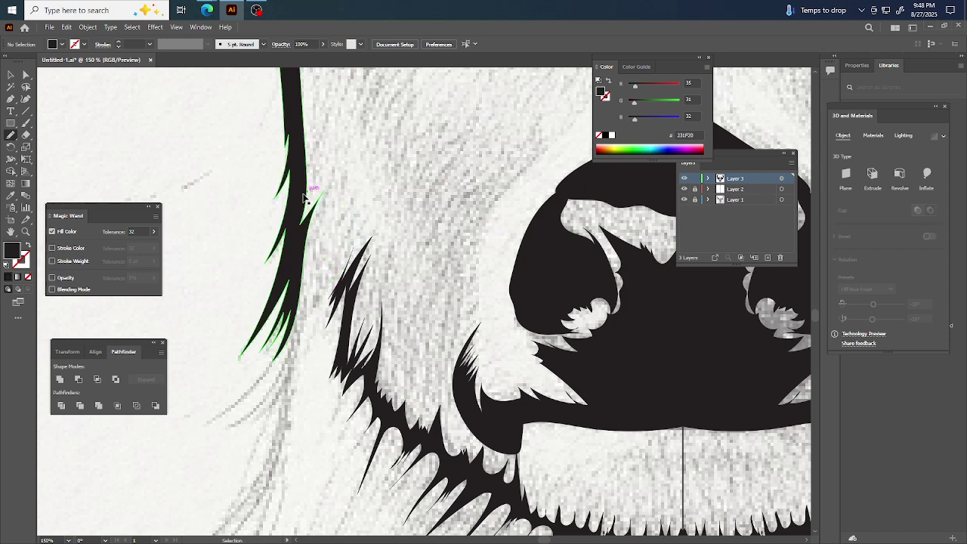
ctrl+click(328, 241)
click(7, 277)
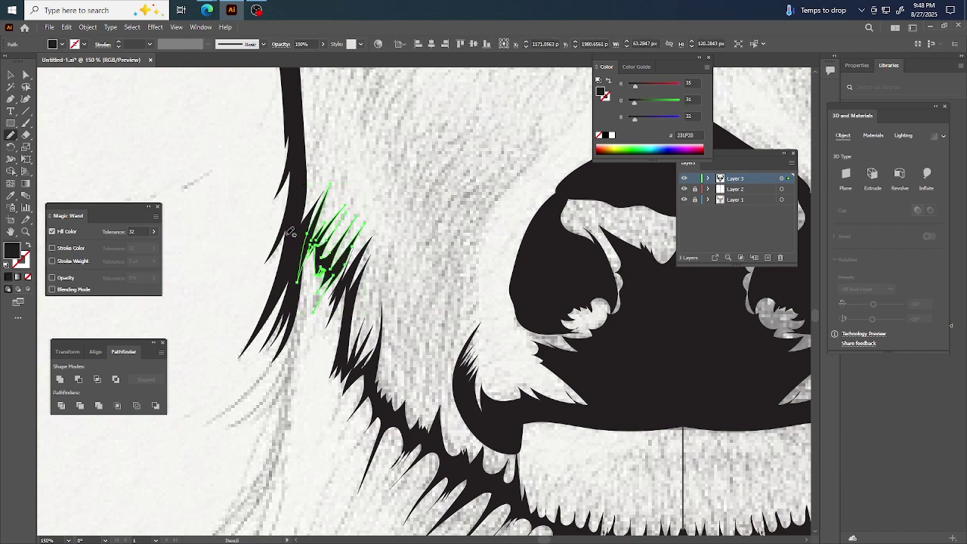
ctrl+click(444, 187)
scroll(444, 189, down, 5)
scroll(438, 194, up, 5)
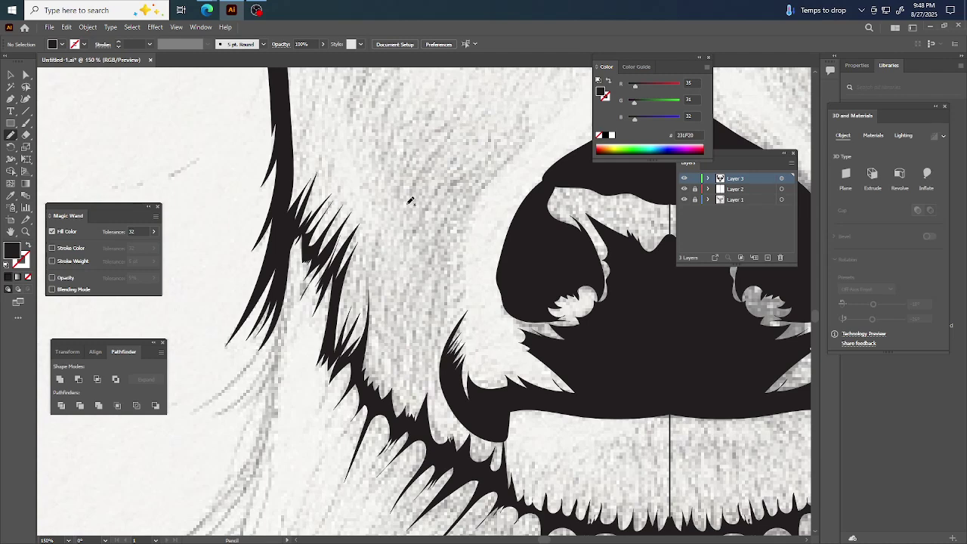
Draw a cluster of long curved fur strands hanging down and outward from the lower left cheek outline, filled black, and deselect it
drag(287, 255, 287, 268)
mouse_move(253, 402)
mouse_down()
mouse_move(273, 378)
mouse_move(255, 390)
mouse_move(281, 342)
mouse_up()
drag(218, 415, 280, 332)
mouse_move(193, 412)
mouse_down()
mouse_move(266, 339)
mouse_move(289, 253)
mouse_up()
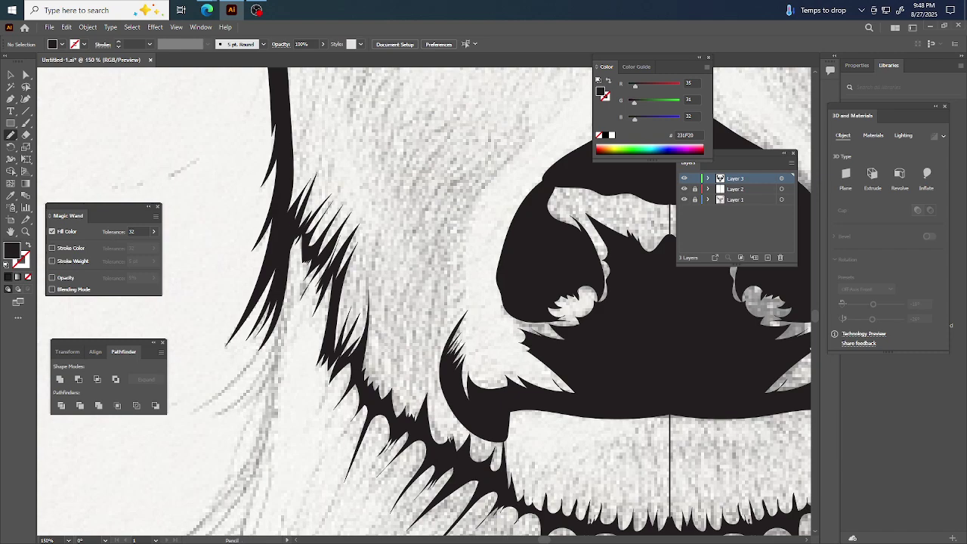
ctrl+click(283, 361)
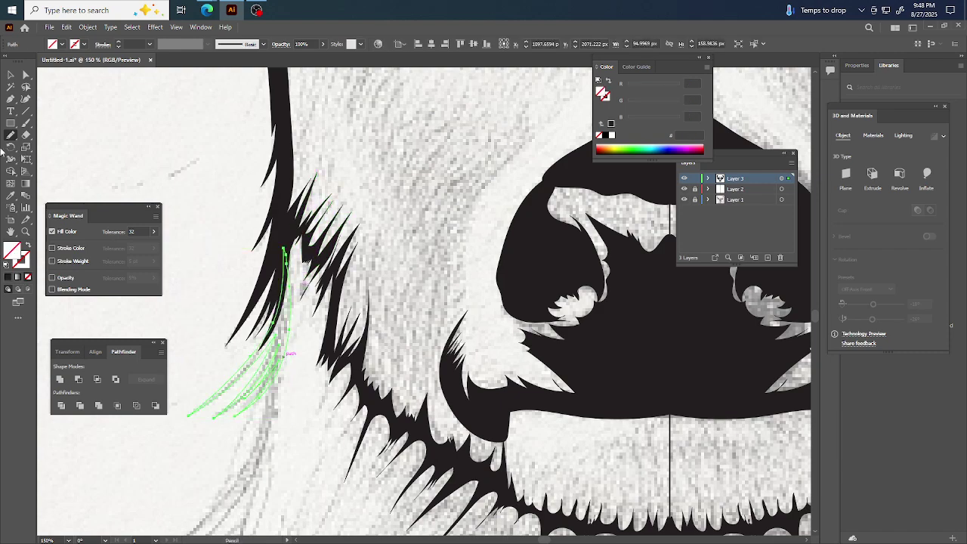
click(9, 278)
scroll(404, 236, down, 2)
key(ctrl+shift+a)
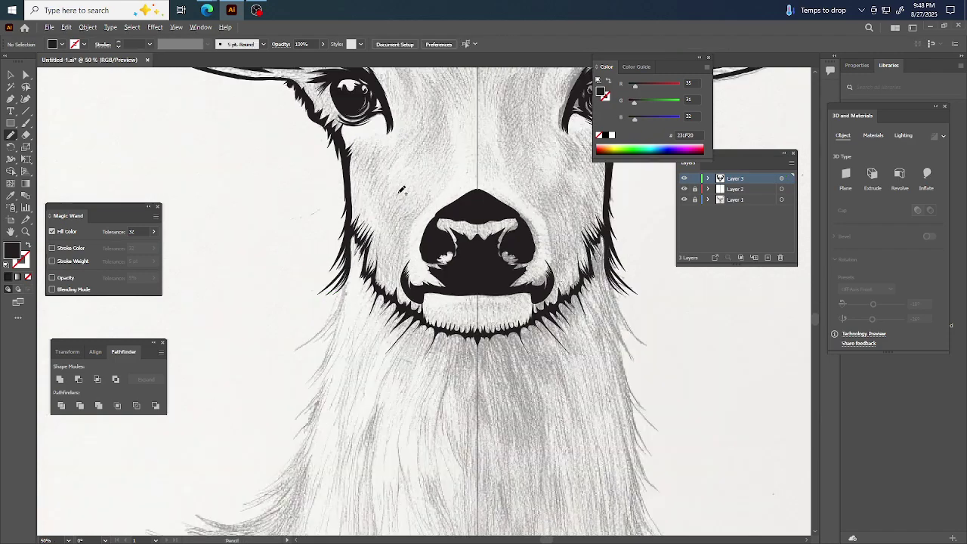
Draw pointed fur strands along the upper left edge of the neck below the cheek, filled black, and deselect them
scroll(404, 236, down, 1)
scroll(427, 328, up, 3)
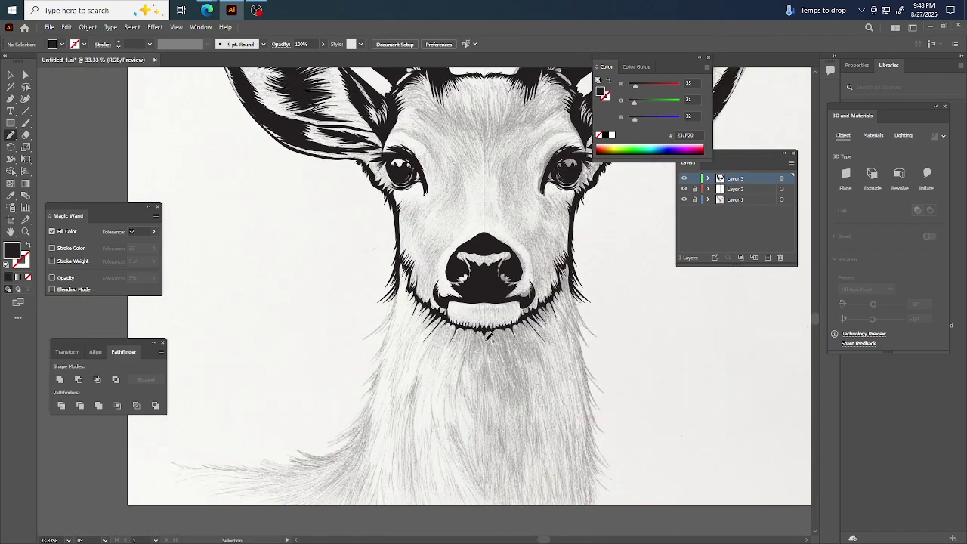
scroll(427, 327, down, 2)
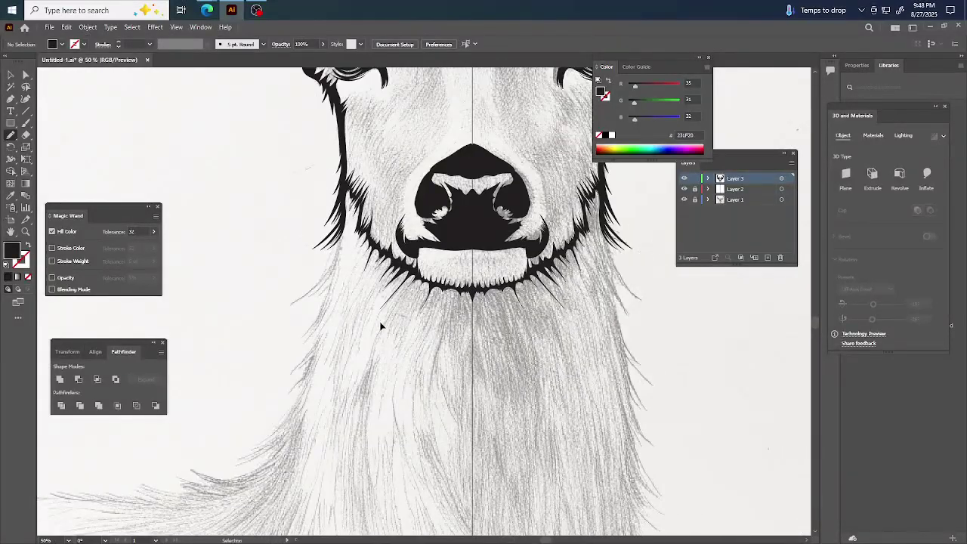
scroll(441, 320, up, 3)
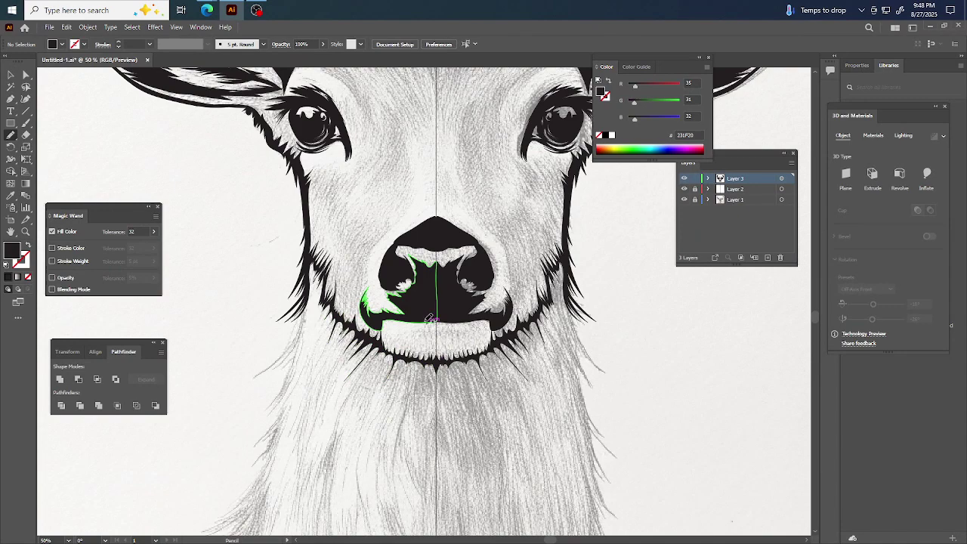
scroll(429, 319, up, 5)
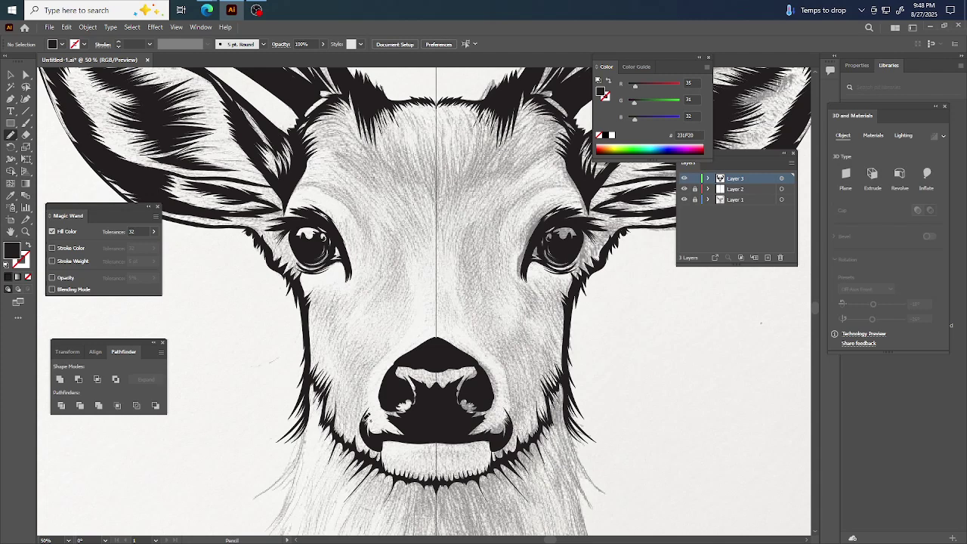
scroll(377, 387, down, 6)
scroll(414, 421, down, 2)
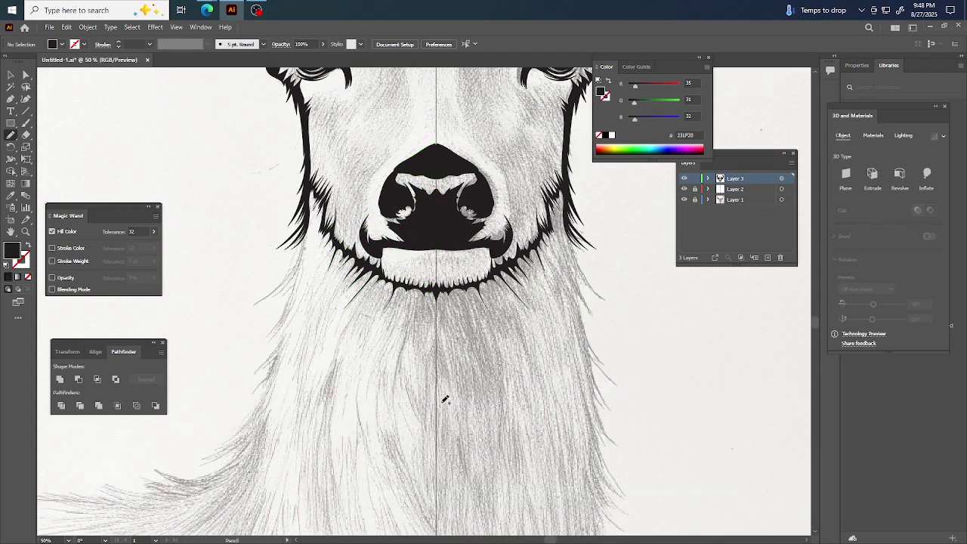
scroll(453, 395, left, 2)
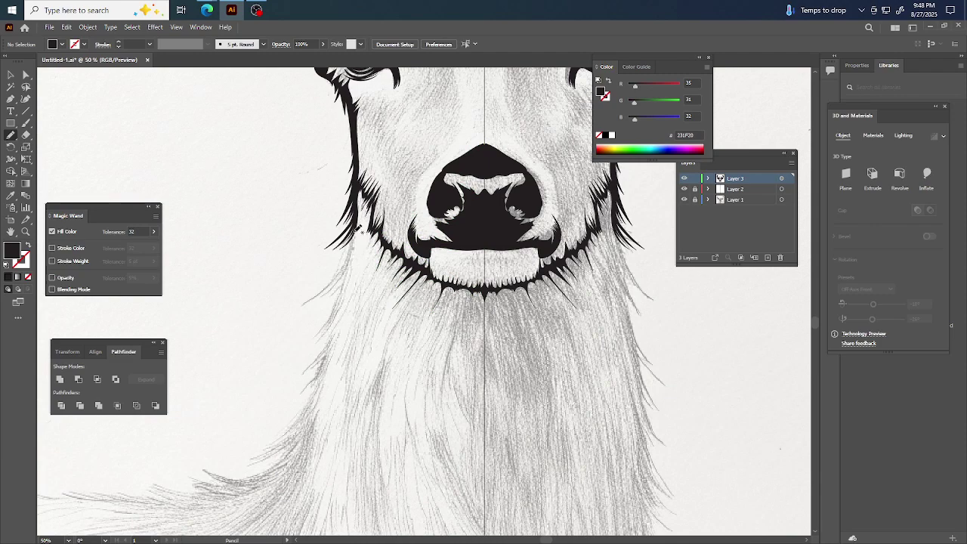
mouse_move(350, 246)
mouse_down()
mouse_move(332, 282)
mouse_move(300, 305)
mouse_up()
mouse_move(336, 278)
mouse_down()
mouse_move(327, 293)
mouse_move(345, 283)
mouse_up()
mouse_move(310, 340)
mouse_down()
mouse_move(336, 313)
mouse_move(327, 332)
mouse_up()
mouse_move(356, 219)
mouse_down()
mouse_move(346, 290)
mouse_move(347, 280)
mouse_up()
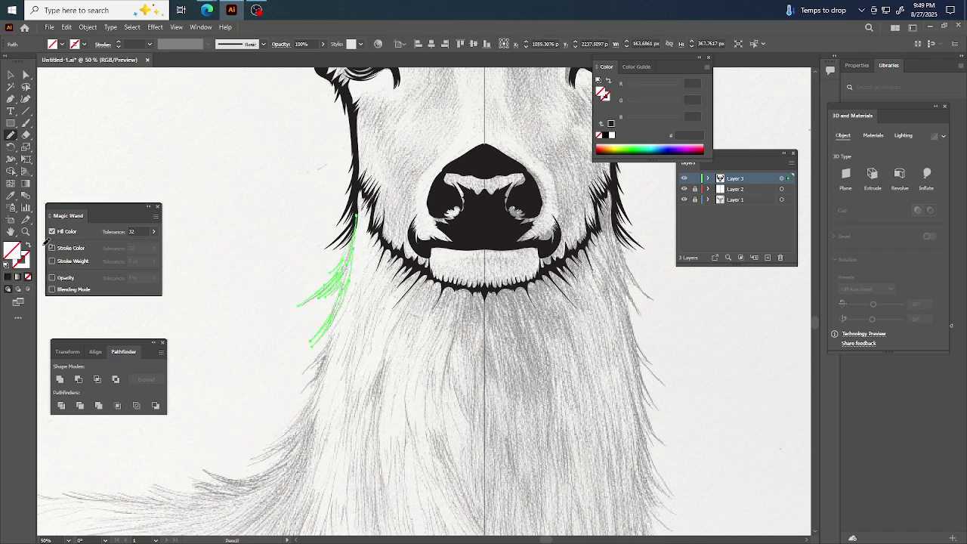
key(ctrl+shift+a)
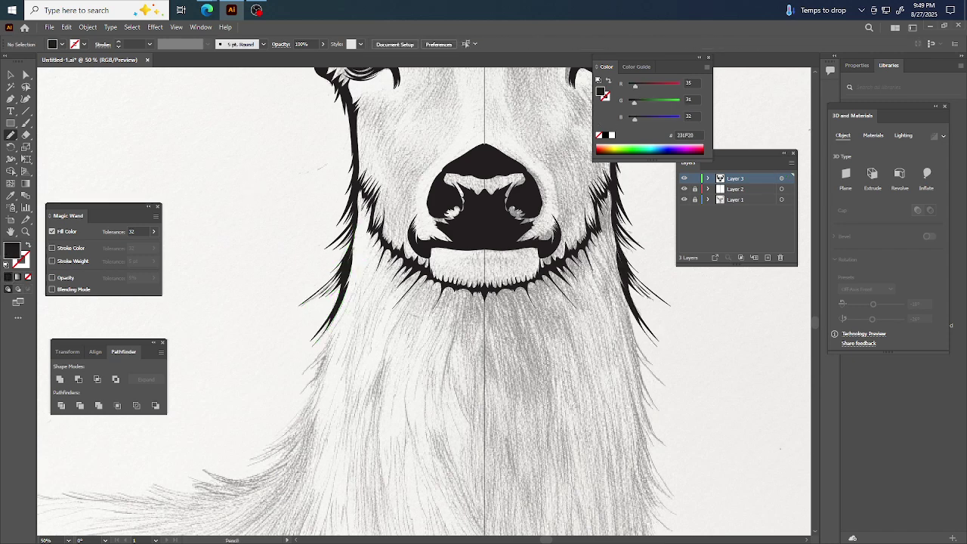
Draw a long spiky fur edge down the left side of the neck to its outward flare, filled black, and deselect it
scroll(416, 277, down, 2)
key(ctrl+equal)
scroll(416, 276, left, 1)
scroll(415, 259, up, 2)
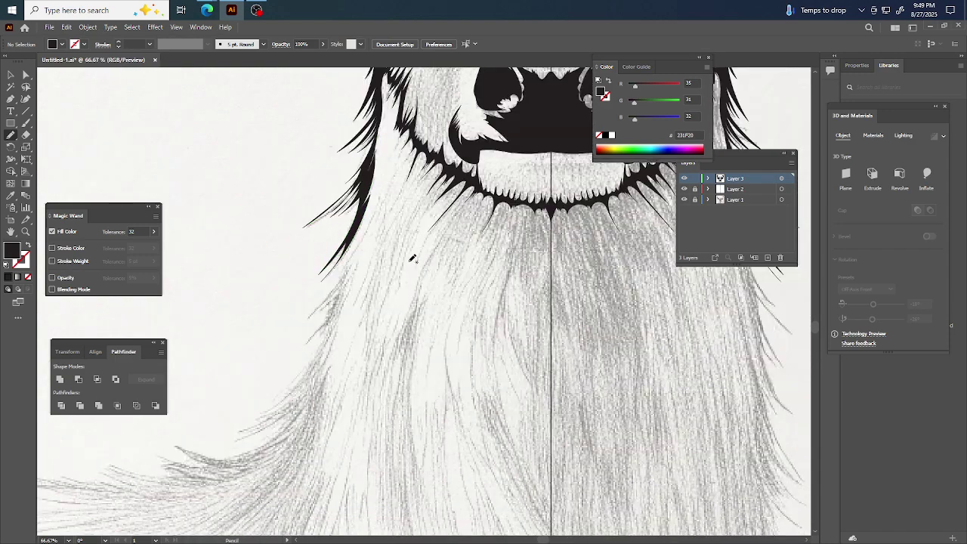
mouse_move(360, 228)
mouse_down()
mouse_move(319, 308)
mouse_move(336, 293)
mouse_move(316, 313)
mouse_move(335, 294)
mouse_move(332, 312)
mouse_move(308, 336)
mouse_move(325, 325)
mouse_move(305, 347)
mouse_move(329, 324)
mouse_move(306, 349)
mouse_up()
drag(296, 388, 240, 432)
drag(306, 391, 270, 437)
drag(302, 404, 276, 437)
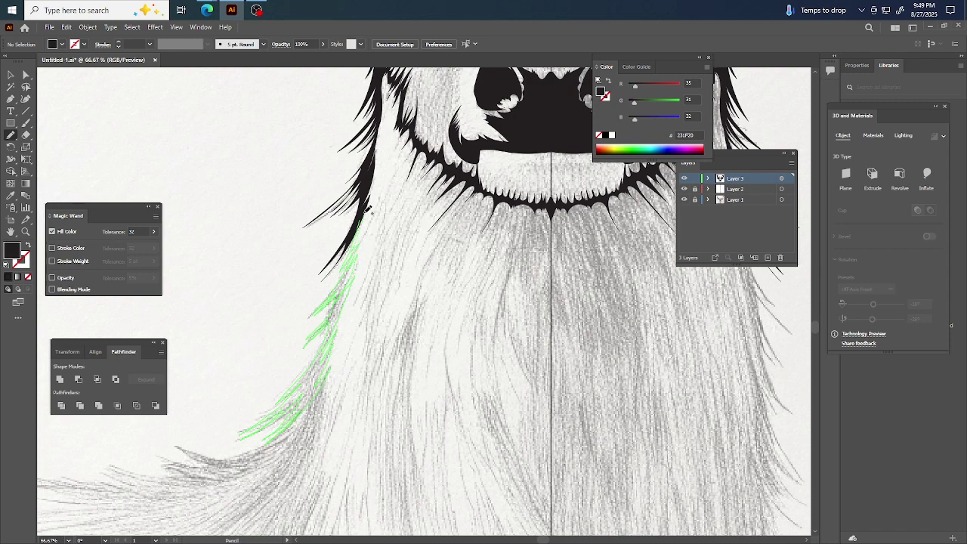
key(ctrl+shift+a)
key(ctrl+z)
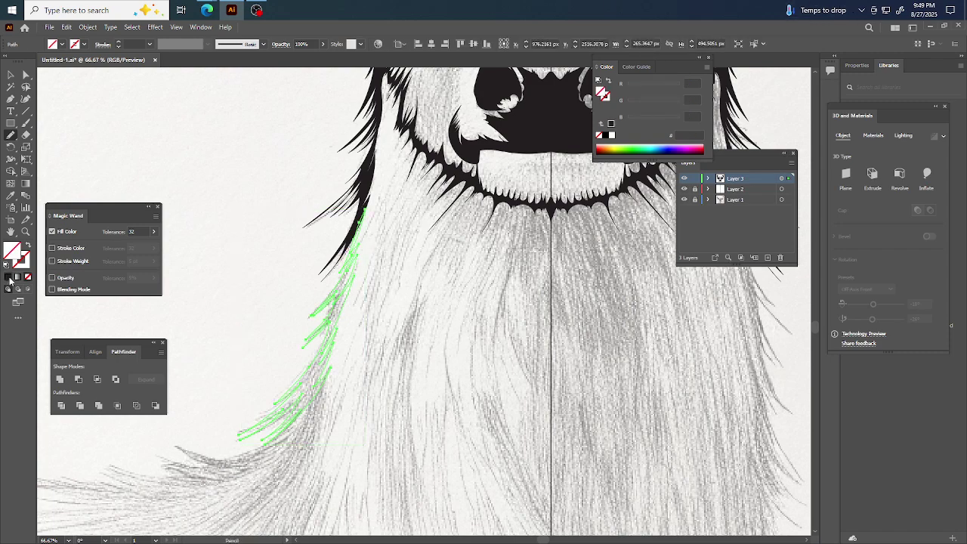
click(9, 278)
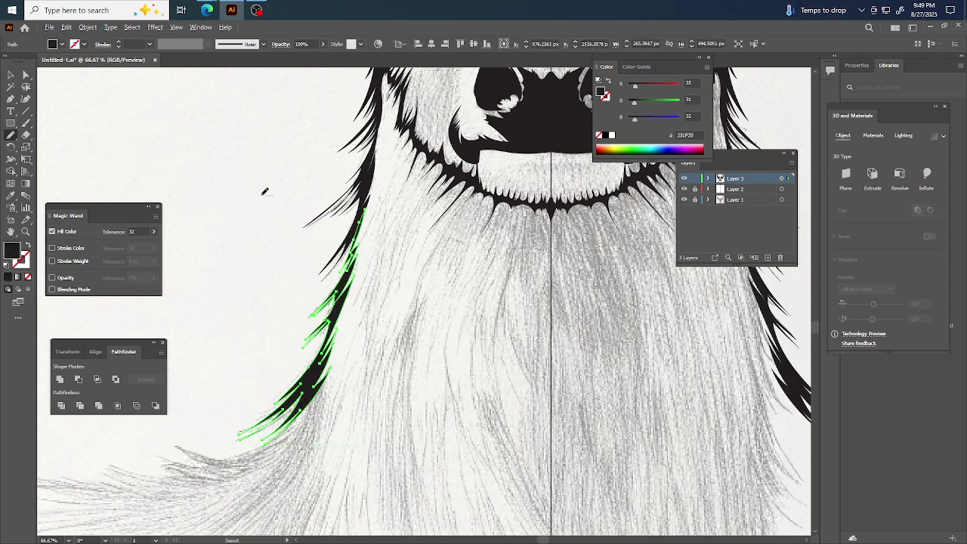
key(ctrl+minus)
key(ctrl+minus)
key(ctrl+shift+a)
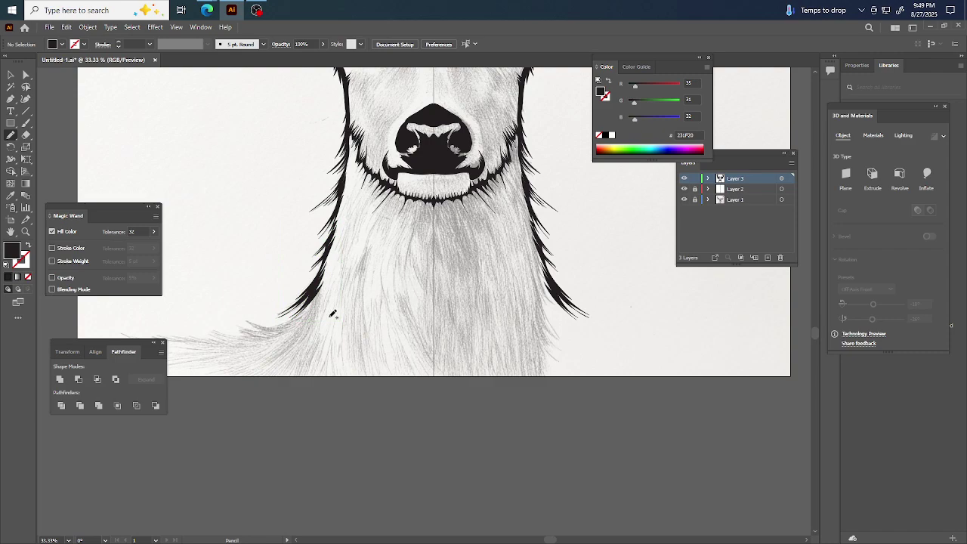
Draw a dense jagged fur clump from the flare of the left neck edge down toward the artboard's lower edge, filled black, and deselect it
key(ctrl+equal)
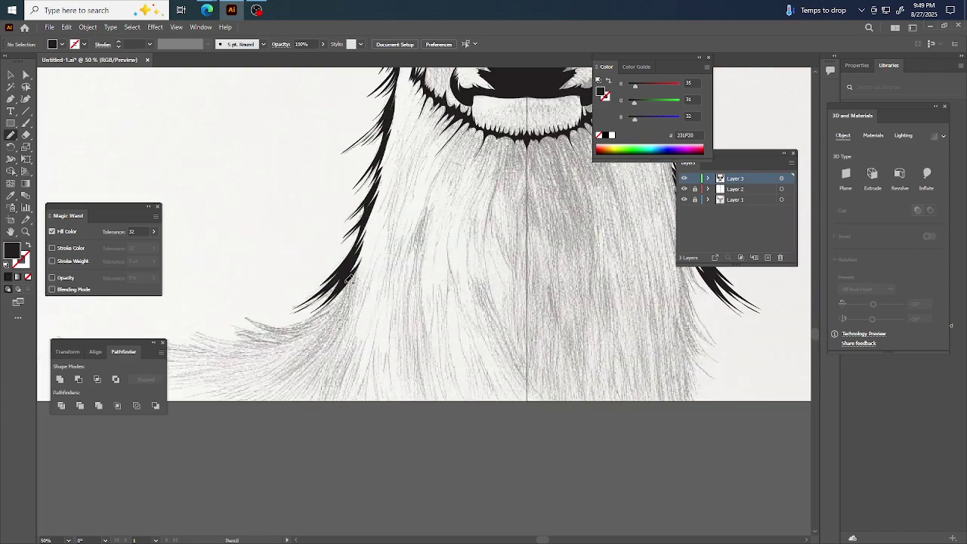
mouse_move(349, 277)
mouse_down()
mouse_move(328, 323)
mouse_move(339, 314)
mouse_move(289, 362)
mouse_move(322, 334)
mouse_move(296, 370)
mouse_move(335, 330)
mouse_move(315, 368)
mouse_move(343, 335)
mouse_move(313, 380)
mouse_move(336, 361)
mouse_move(323, 395)
mouse_move(343, 370)
mouse_move(332, 395)
mouse_move(338, 388)
mouse_move(355, 339)
mouse_move(340, 355)
mouse_move(358, 315)
mouse_move(342, 336)
mouse_move(356, 276)
mouse_move(345, 313)
mouse_up()
ctrl+click(425, 275)
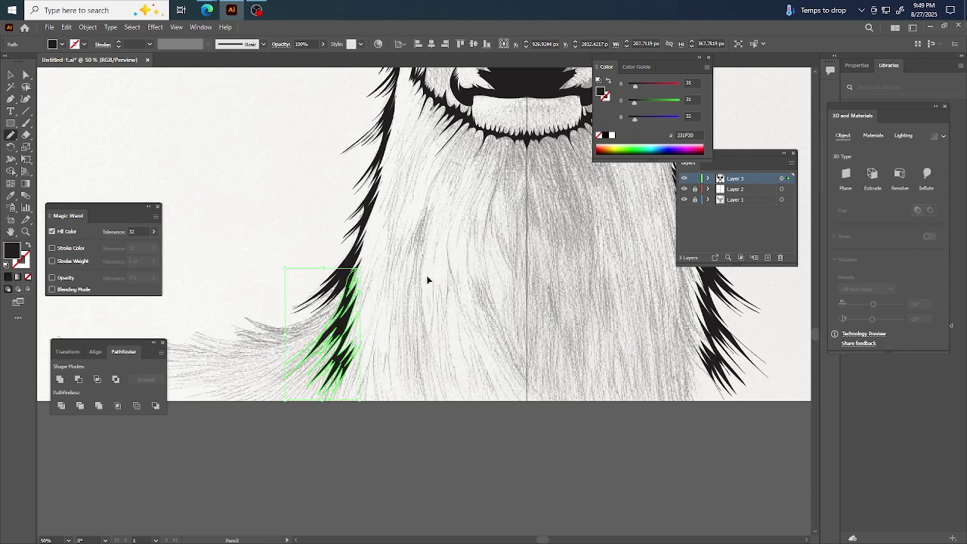
scroll(444, 279, down, 2)
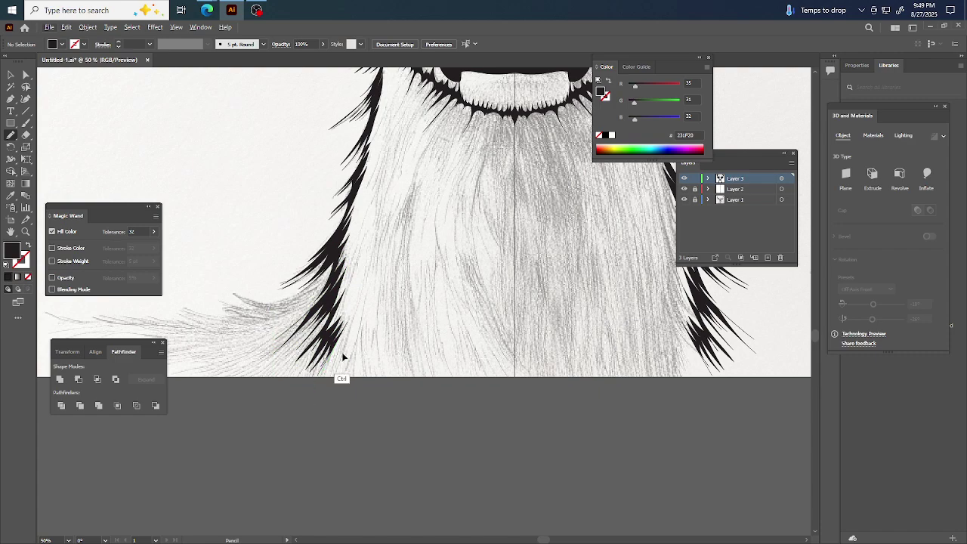
Draw two small spiky fur tufts on the inner side of the left neck's base, each filled black, and deselect them
mouse_move(337, 344)
mouse_down()
mouse_move(326, 368)
mouse_move(330, 375)
mouse_move(342, 351)
mouse_move(334, 379)
mouse_move(350, 333)
mouse_up()
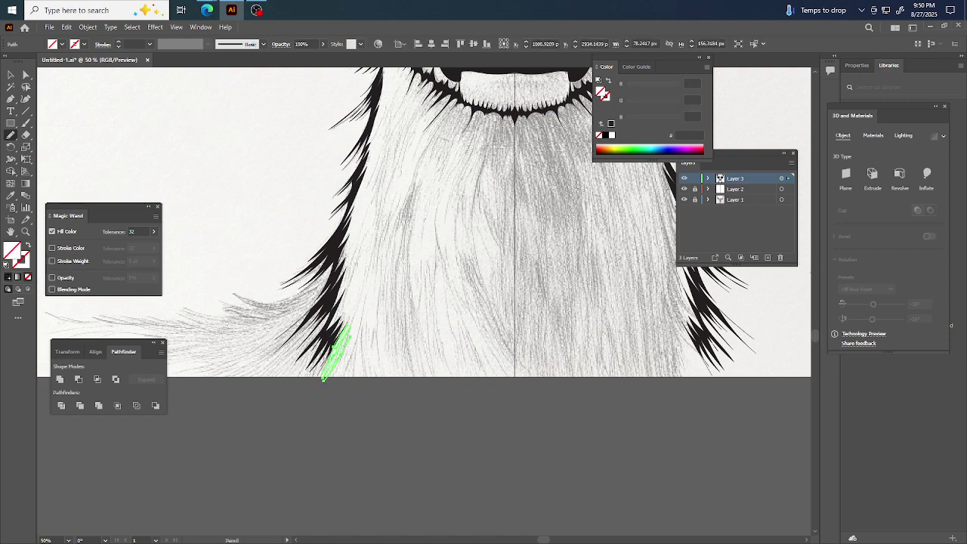
key(ctrl+shift+a)
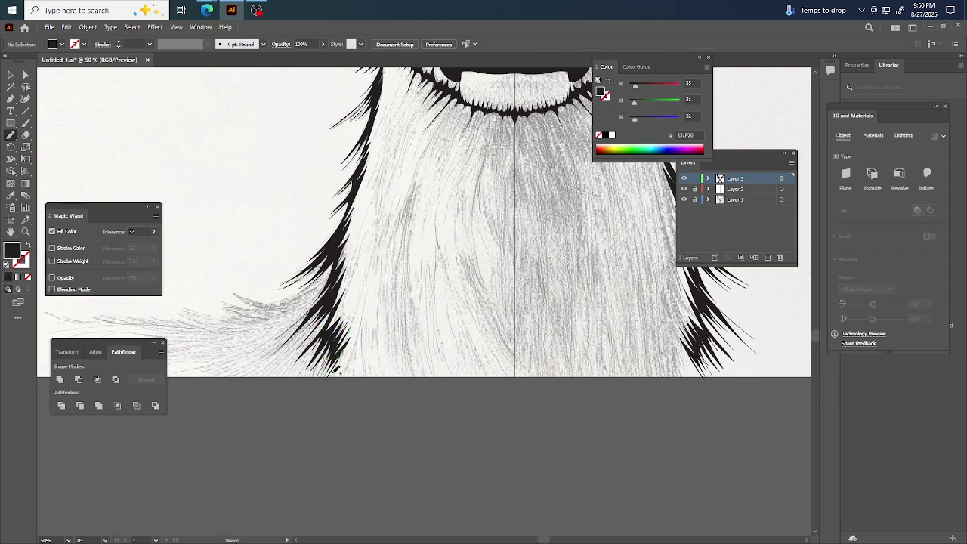
drag(341, 370, 352, 354)
drag(353, 342, 362, 331)
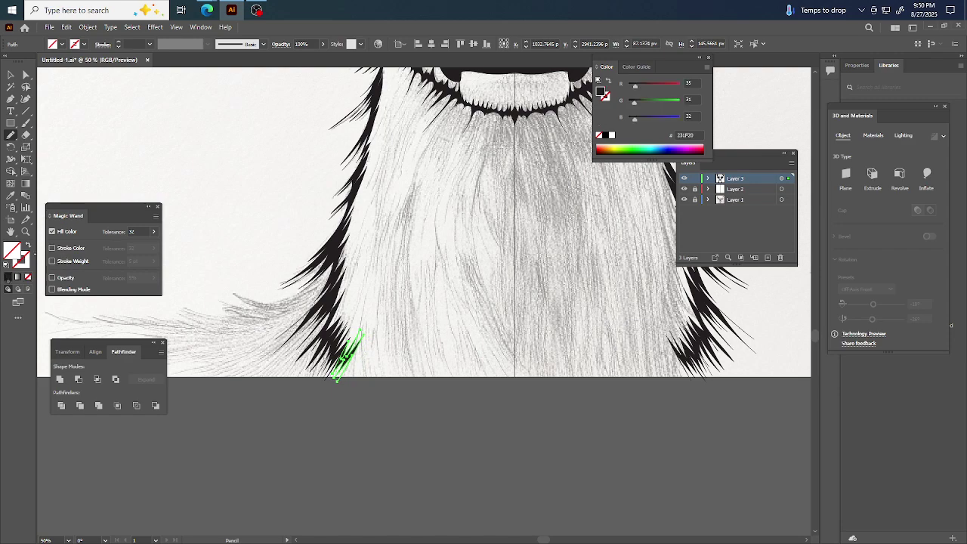
key(ctrl+shift+a)
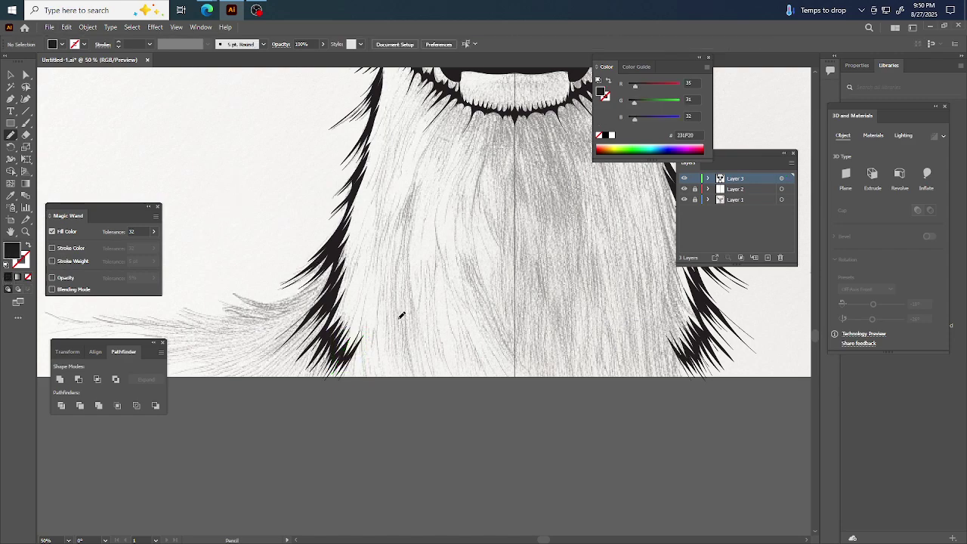
Draw a curved, spiky fur clump along the upper left side of the nose, filled black, and deselect it
alt+scroll(420, 331, down, 2)
alt+scroll(442, 338, up, 3)
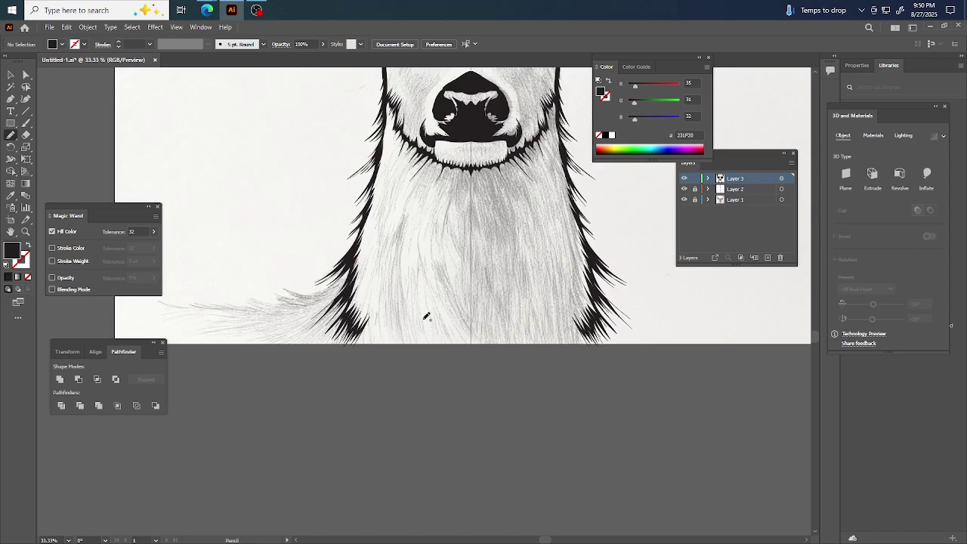
scroll(425, 320, up, 5)
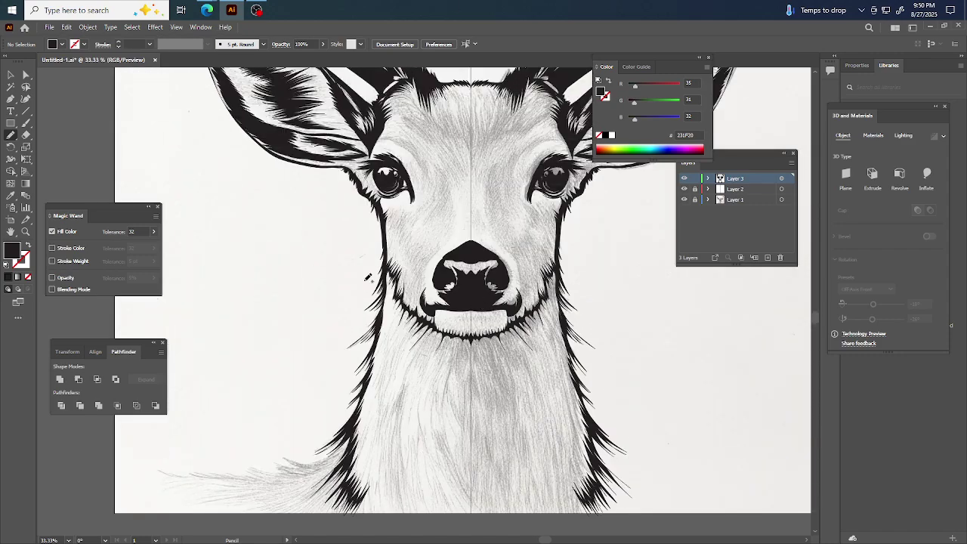
key(ctrl+equal)
key(ctrl+equal)
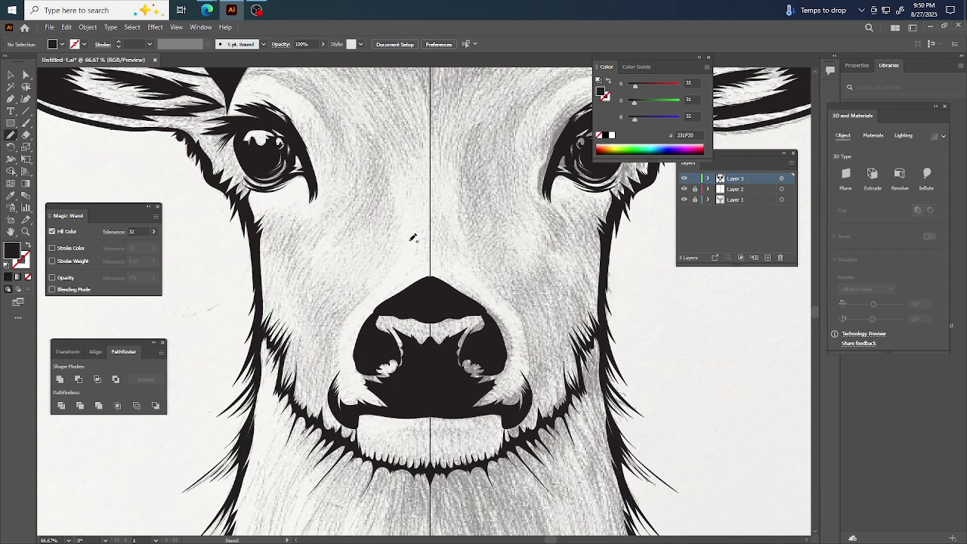
scroll(412, 240, up, 2)
scroll(412, 240, left, 2)
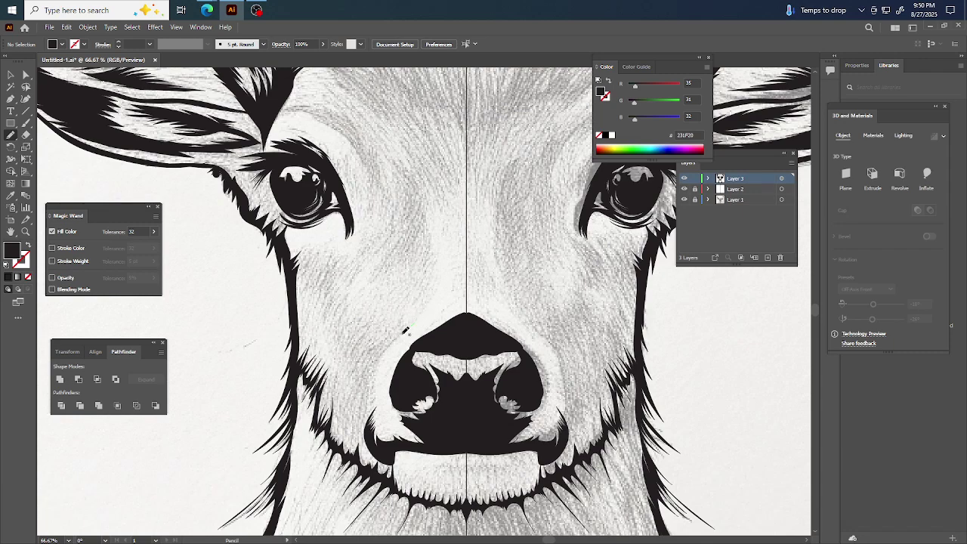
mouse_move(366, 403)
mouse_down()
mouse_move(371, 372)
mouse_move(358, 399)
mouse_move(371, 367)
mouse_move(355, 390)
mouse_move(370, 359)
mouse_move(351, 383)
mouse_move(358, 358)
mouse_up()
mouse_move(382, 328)
mouse_down()
mouse_move(371, 344)
mouse_move(402, 324)
mouse_move(394, 332)
mouse_move(406, 323)
mouse_move(408, 333)
mouse_move(420, 316)
mouse_up()
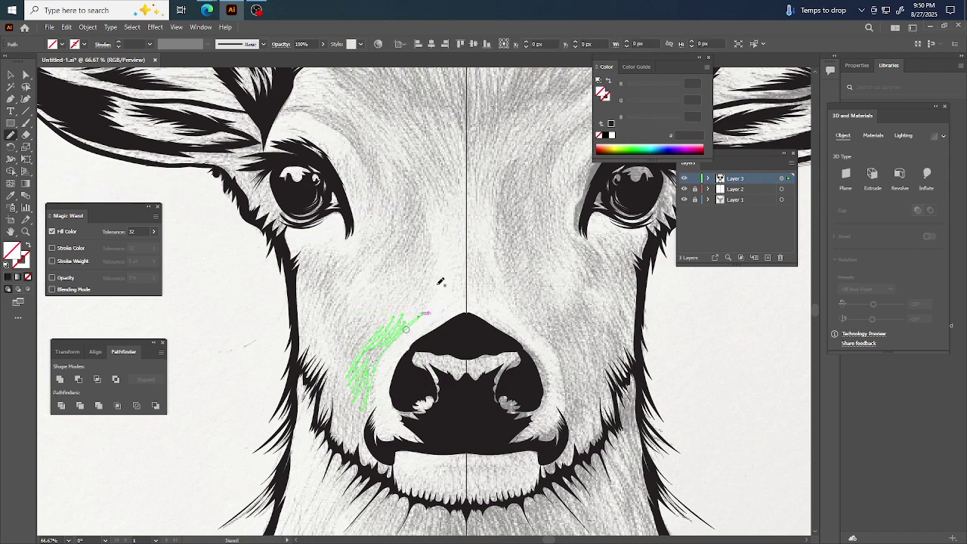
key(Delete)
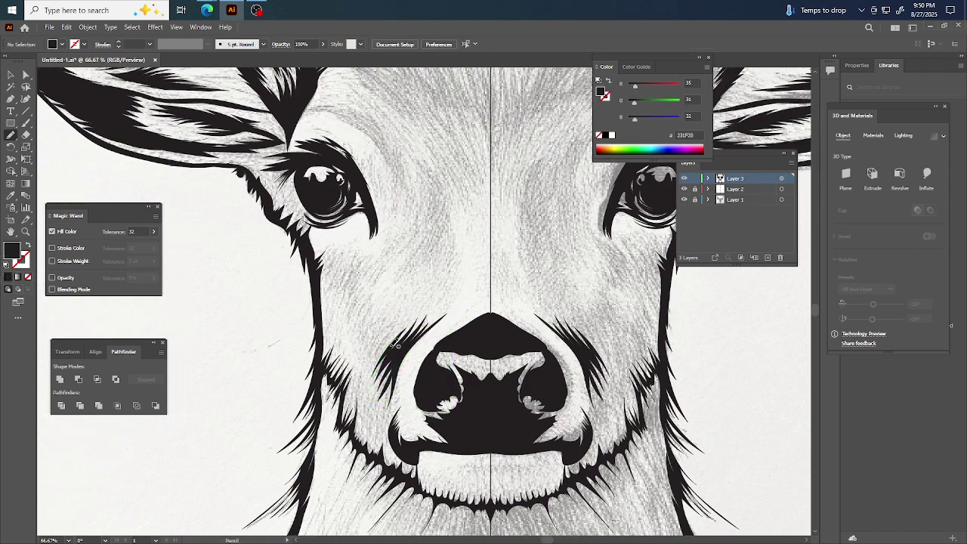
Extend the fur beside the nose outward across the left cheek with two jagged tufts, each filled black, and deselect them
mouse_move(384, 345)
mouse_down()
mouse_move(371, 366)
mouse_move(385, 341)
mouse_move(371, 355)
mouse_up()
mouse_move(383, 319)
mouse_down()
mouse_move(373, 334)
mouse_move(400, 316)
mouse_up()
mouse_move(398, 343)
mouse_down()
mouse_move(381, 323)
mouse_move(384, 352)
mouse_move(381, 332)
mouse_up()
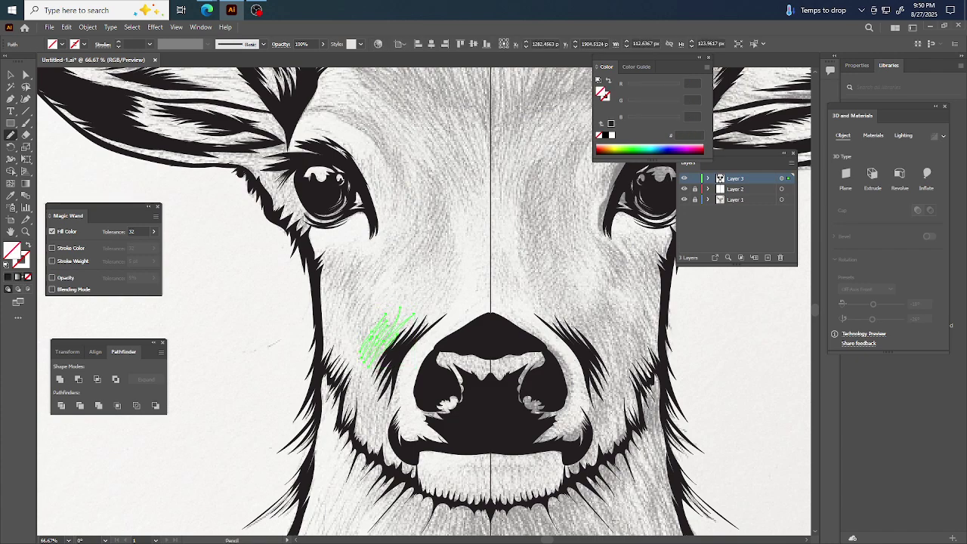
key(ctrl+z)
scroll(449, 222, left, 2)
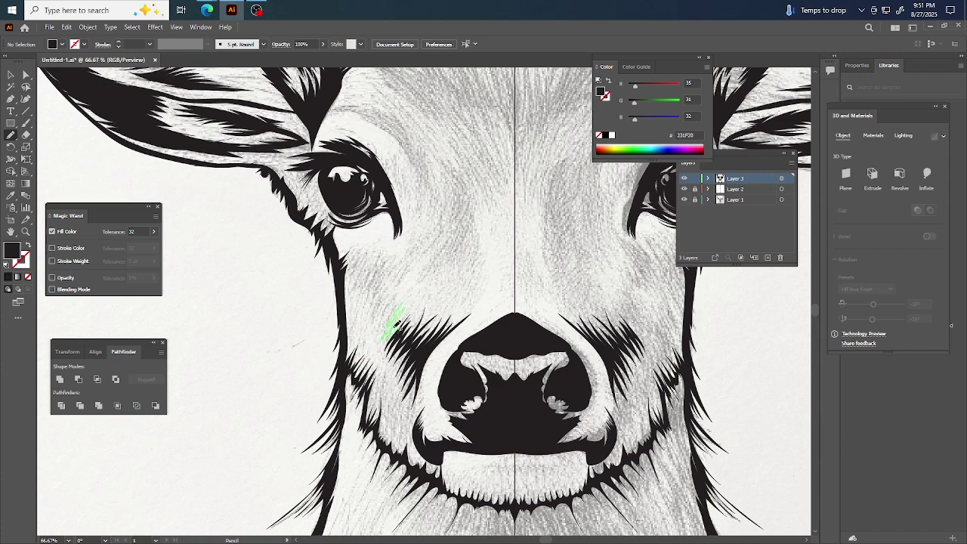
drag(399, 329, 387, 344)
key(comma)
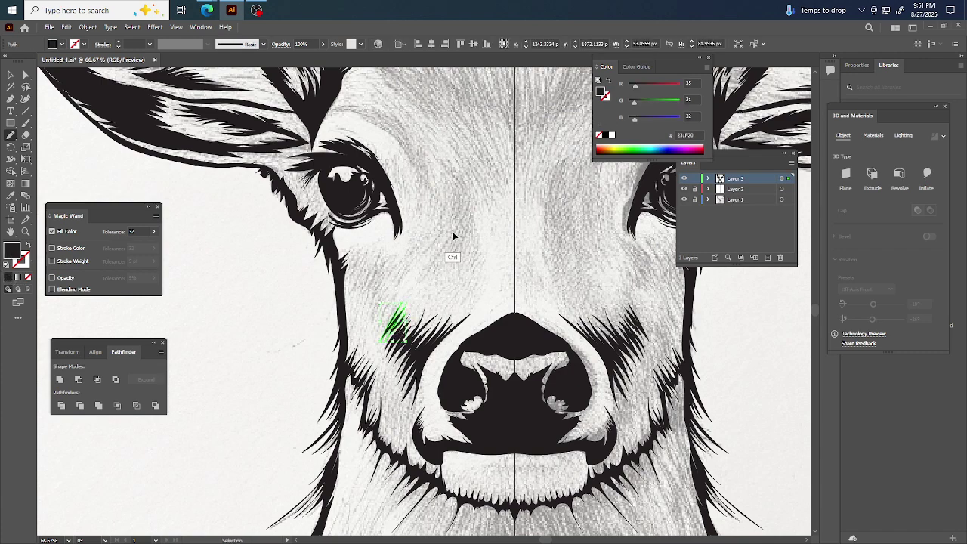
ctrl+click(454, 233)
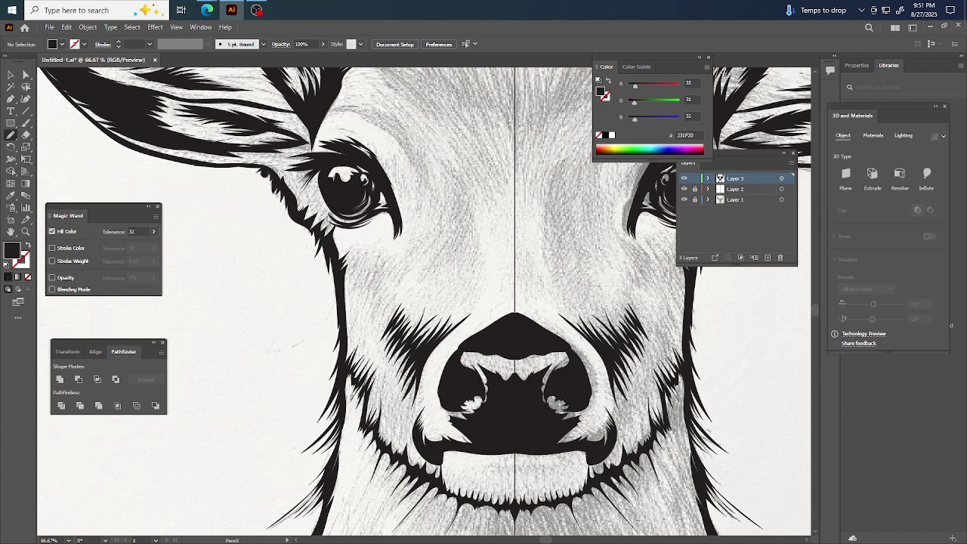
Draw two small spiky tufts at the upper outer end of the left cheek's fur band, each filled black, and deselect them
mouse_move(392, 310)
mouse_down()
mouse_move(382, 326)
mouse_move(397, 290)
mouse_move(387, 324)
mouse_move(394, 310)
mouse_up()
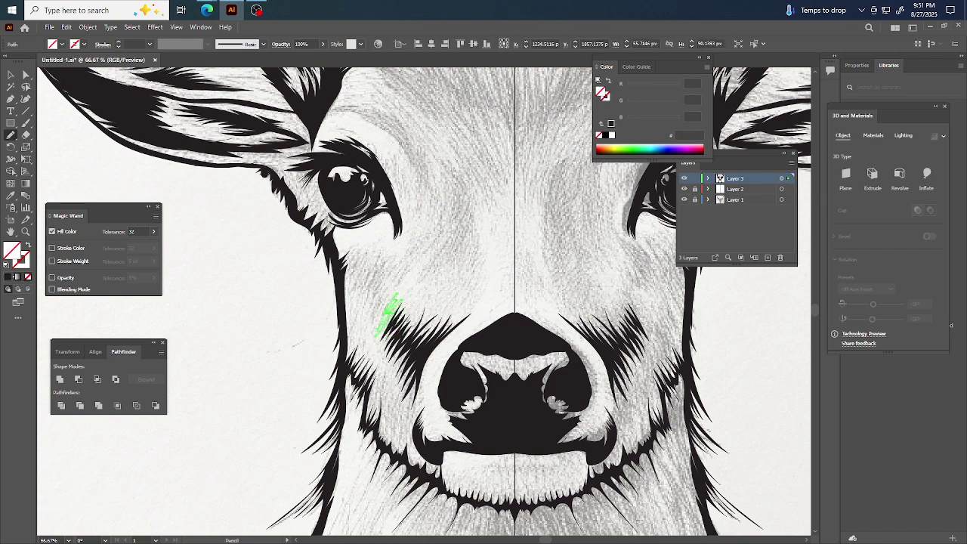
key(comma)
key(ctrl+shift+a)
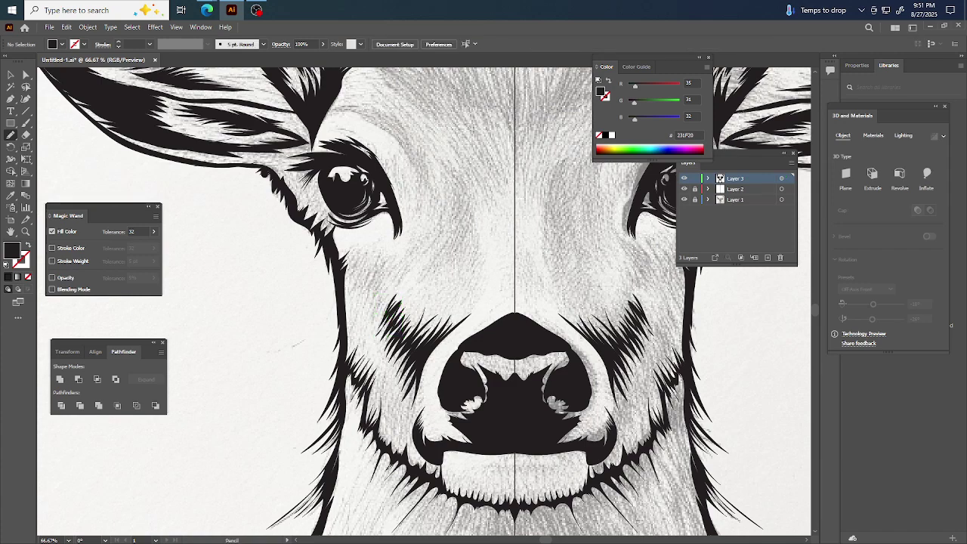
mouse_move(387, 300)
mouse_down()
mouse_move(376, 317)
mouse_move(391, 289)
mouse_move(382, 324)
mouse_up()
key(comma)
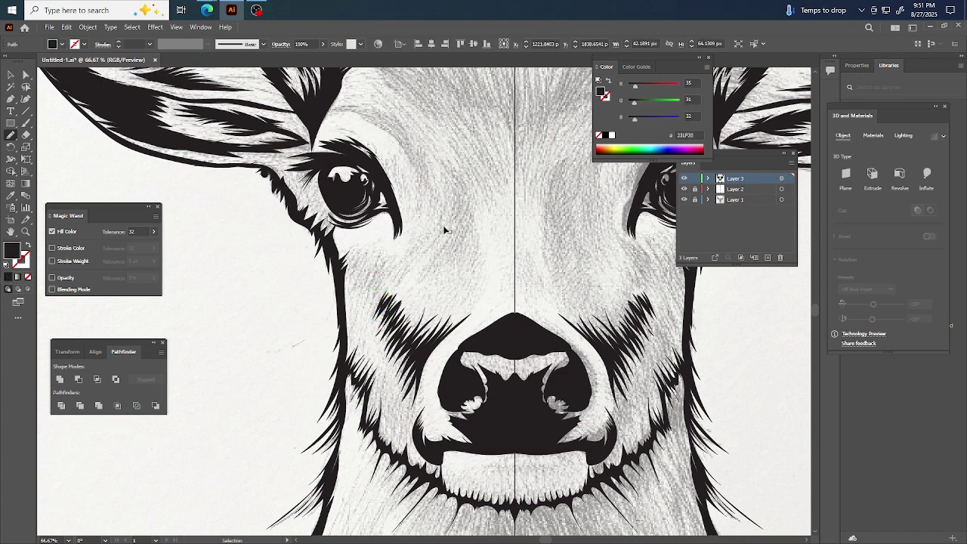
key(ctrl+shift+a)
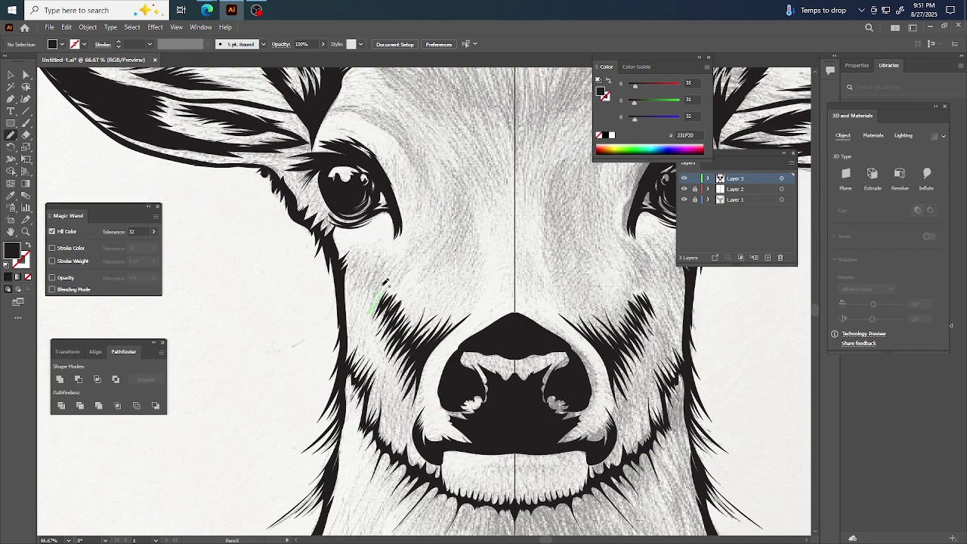
Continue the left cheek's fur band up toward the eye with two slanted jagged tufts, each filled black, and deselect them
mouse_move(370, 304)
mouse_down()
mouse_move(383, 263)
mouse_move(380, 278)
mouse_move(398, 260)
mouse_move(381, 308)
mouse_up()
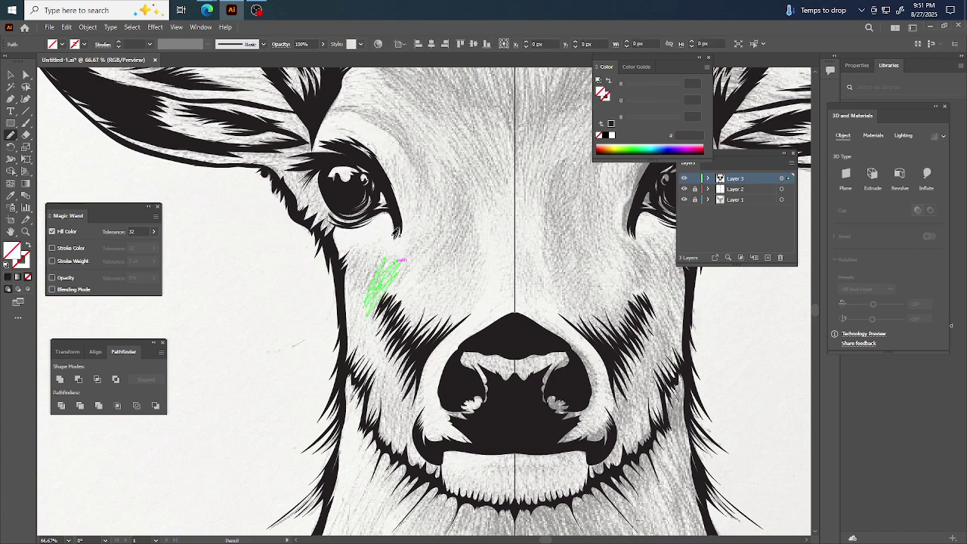
key(ctrl+z)
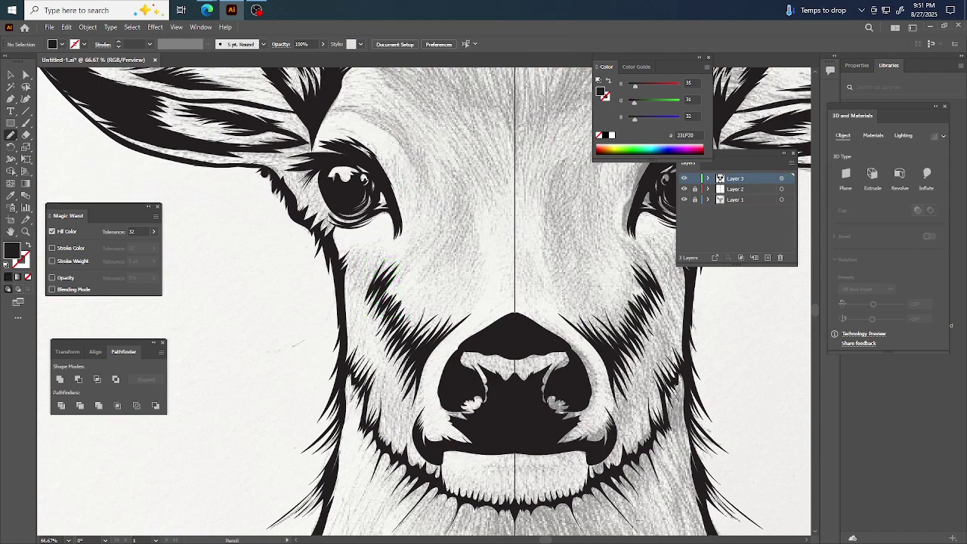
mouse_move(377, 265)
mouse_down()
mouse_move(364, 291)
mouse_move(370, 272)
mouse_move(356, 281)
mouse_up()
mouse_move(390, 252)
mouse_down()
mouse_move(370, 291)
mouse_move(380, 251)
mouse_up()
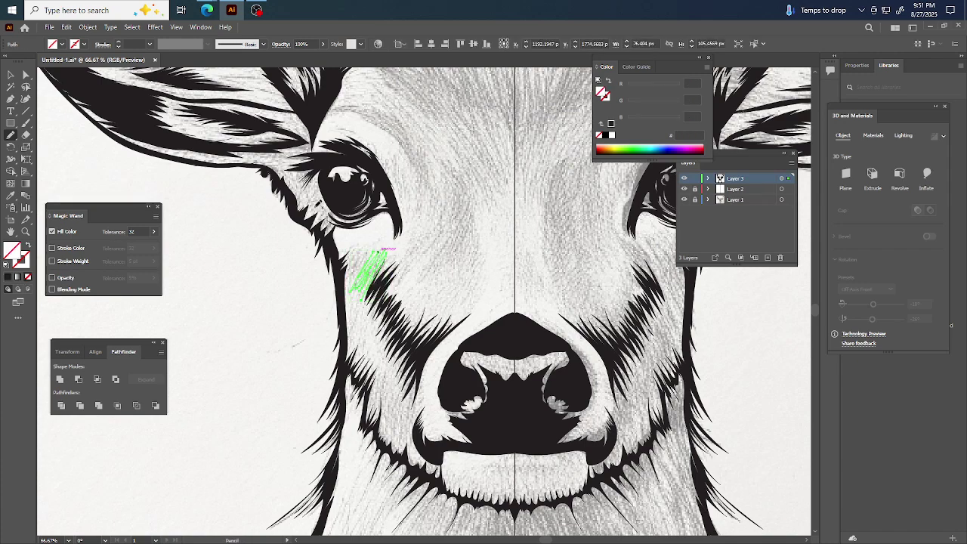
key(ctrl+z)
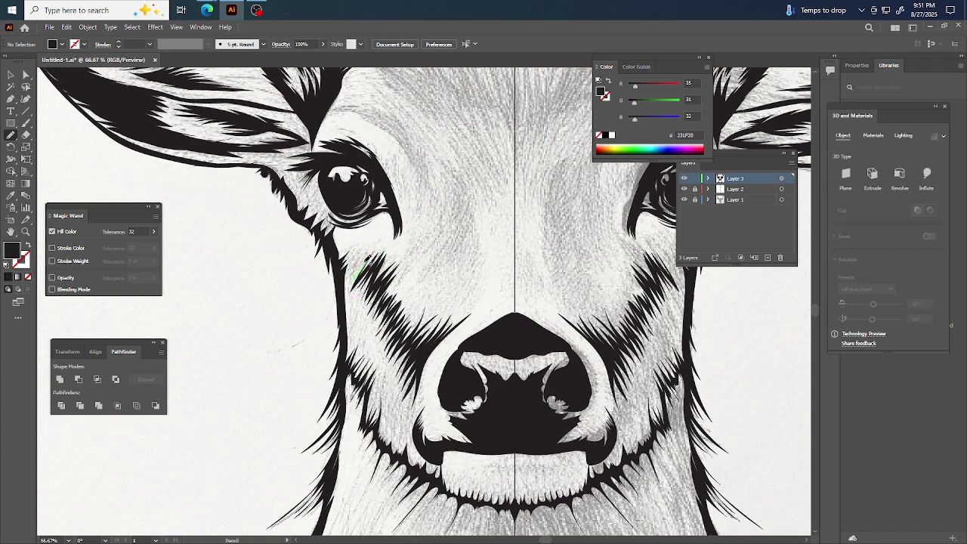
Draw two narrow slanted tufts below the left eye to carry the cheek fur band toward the face outline, each filled black
drag(367, 255, 350, 284)
drag(370, 243, 346, 284)
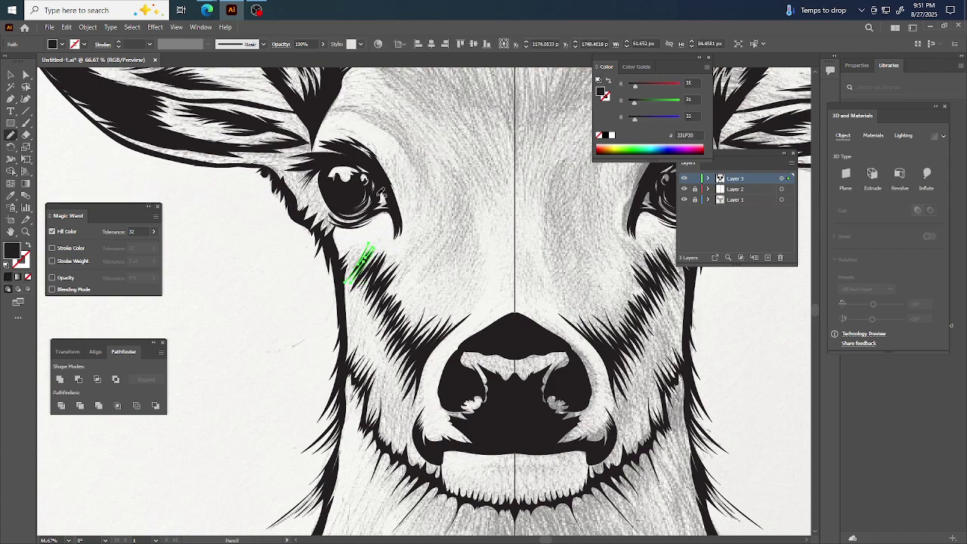
key(ctrl+z)
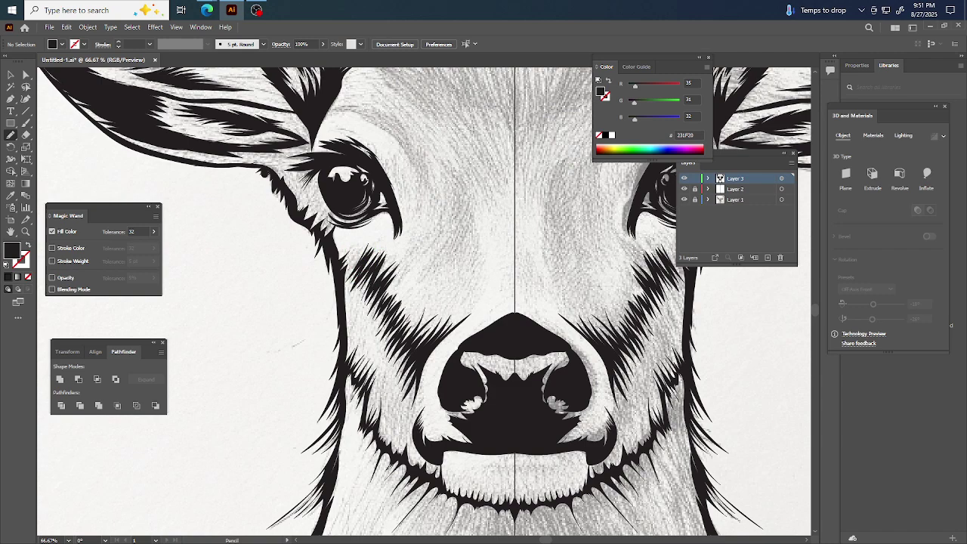
mouse_move(361, 254)
mouse_down()
mouse_move(354, 261)
mouse_move(369, 244)
mouse_move(348, 274)
mouse_move(369, 244)
mouse_up()
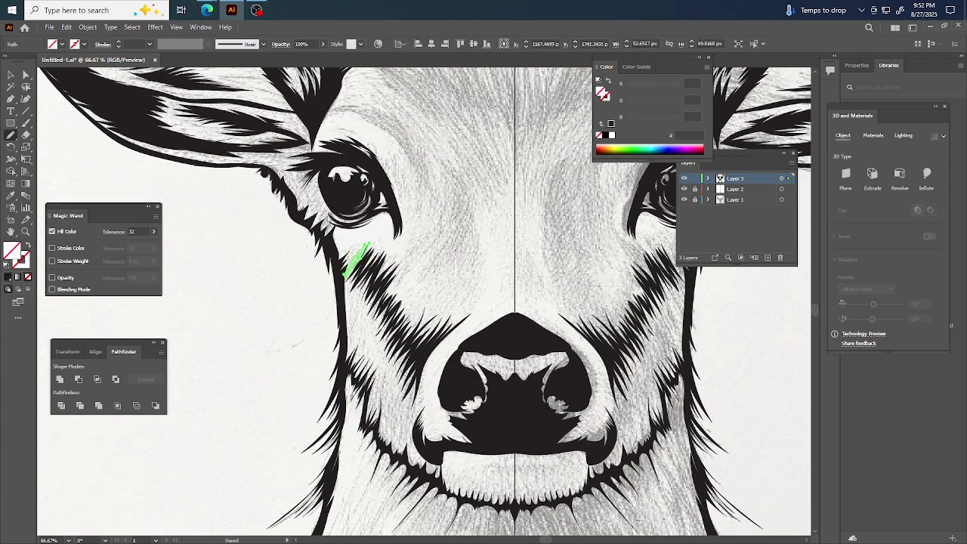
key(ctrl+z)
Draw a last small spiky tuft joining the cheek fur band to the face outline below the left eye, filled black, and deselect it
scroll(495, 211, down, 2)
scroll(455, 222, up, 4)
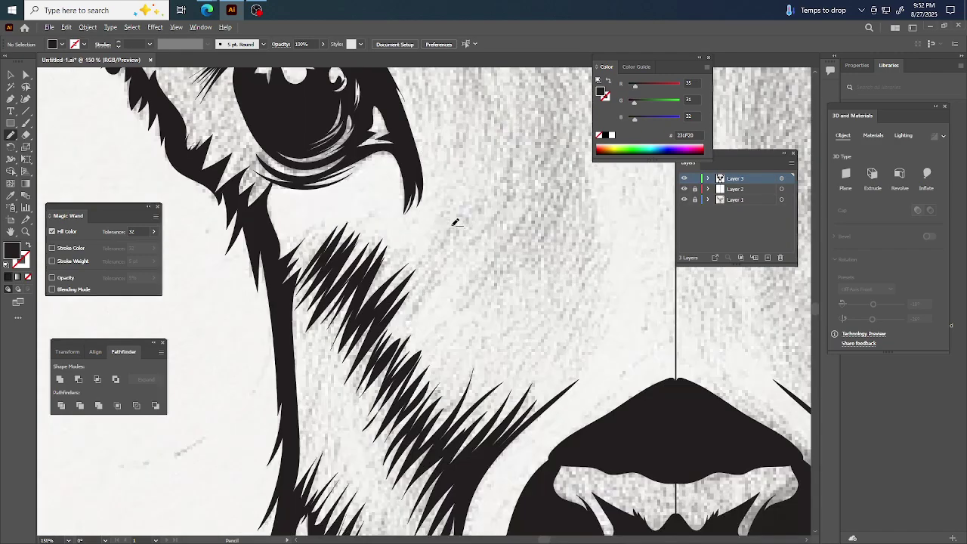
scroll(385, 221, up, 2)
mouse_move(311, 266)
mouse_down()
mouse_move(274, 307)
mouse_move(294, 276)
mouse_move(262, 301)
mouse_move(293, 256)
mouse_move(265, 280)
mouse_move(320, 205)
mouse_move(292, 245)
mouse_move(320, 225)
mouse_move(296, 262)
mouse_move(328, 231)
mouse_move(306, 264)
mouse_move(332, 233)
mouse_move(311, 270)
mouse_move(313, 233)
mouse_up()
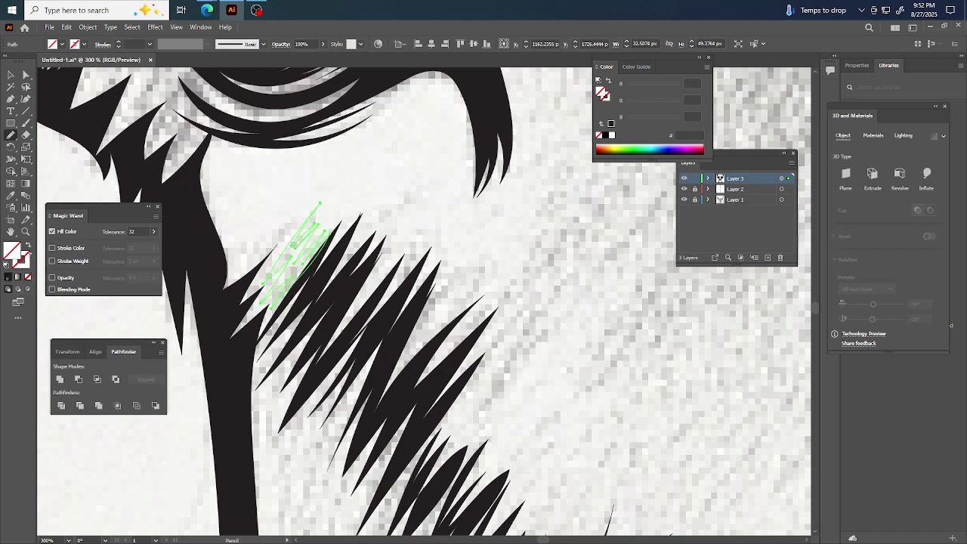
key(ctrl+shift+a)
Draw a spiky fur arc curving over the left eye from the ear base down its inner side, filled black, and deselect it
key(ctrl+0)
key(ctrl+minus)
key(ctrl+minus)
key(ctrl+minus)
key(ctrl+minus)
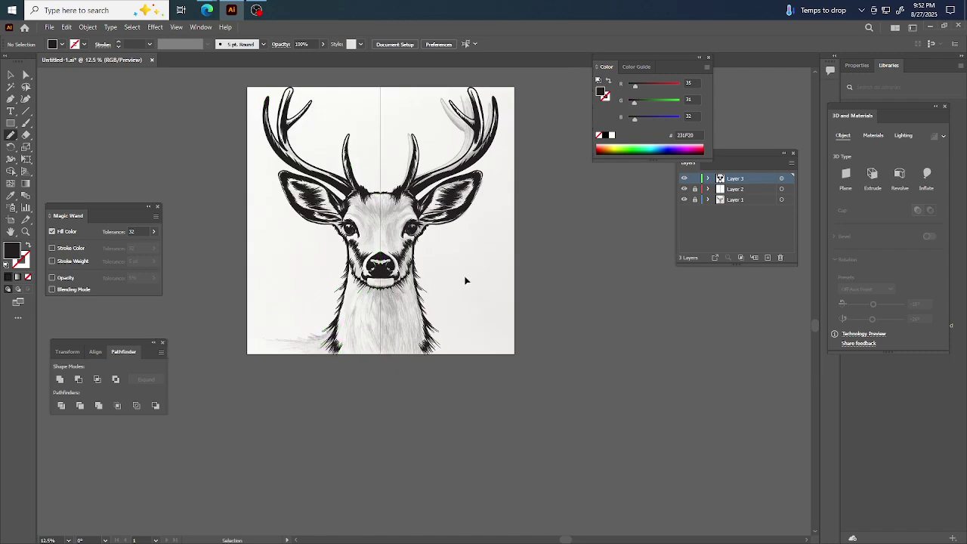
scroll(465, 277, down, 2)
scroll(451, 275, up, 2)
scroll(434, 262, up, 3)
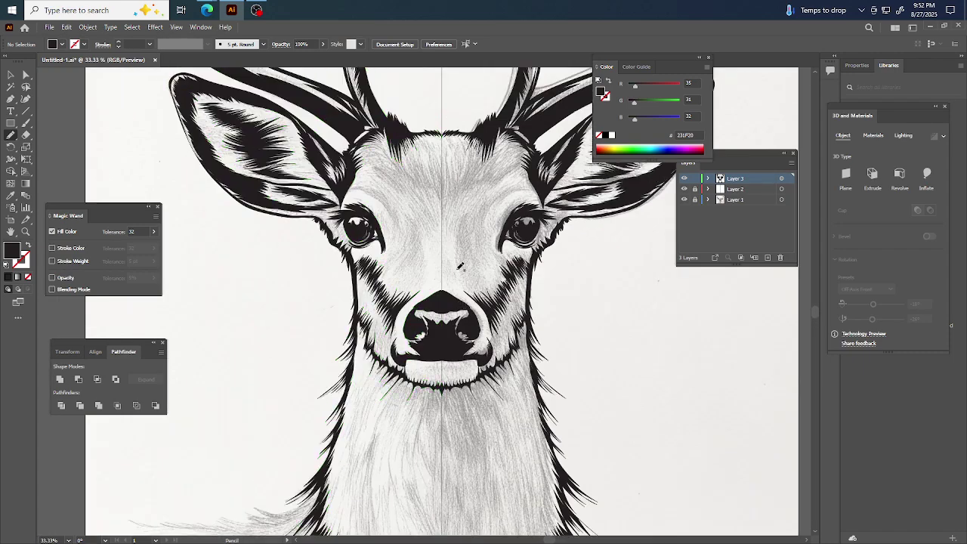
scroll(415, 262, up, 2)
scroll(393, 283, up, 3)
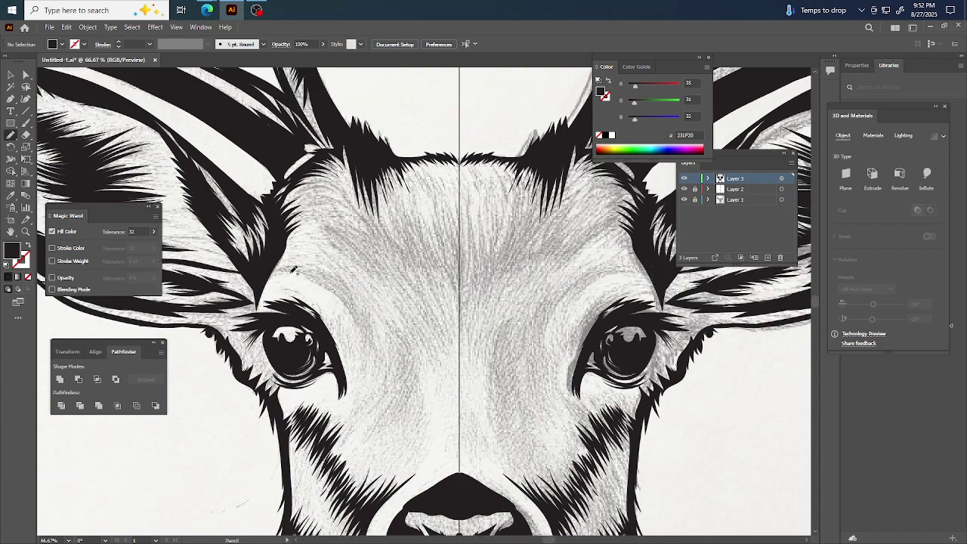
mouse_move(296, 267)
mouse_down()
mouse_move(345, 302)
mouse_move(354, 329)
mouse_move(355, 316)
mouse_move(355, 378)
mouse_move(374, 325)
mouse_move(367, 305)
mouse_move(368, 320)
mouse_move(350, 280)
mouse_move(337, 269)
mouse_move(344, 291)
mouse_move(317, 263)
mouse_move(325, 276)
mouse_move(292, 262)
mouse_move(309, 270)
mouse_move(285, 265)
mouse_move(293, 270)
mouse_move(260, 281)
mouse_move(288, 269)
mouse_up()
key(ctrl)
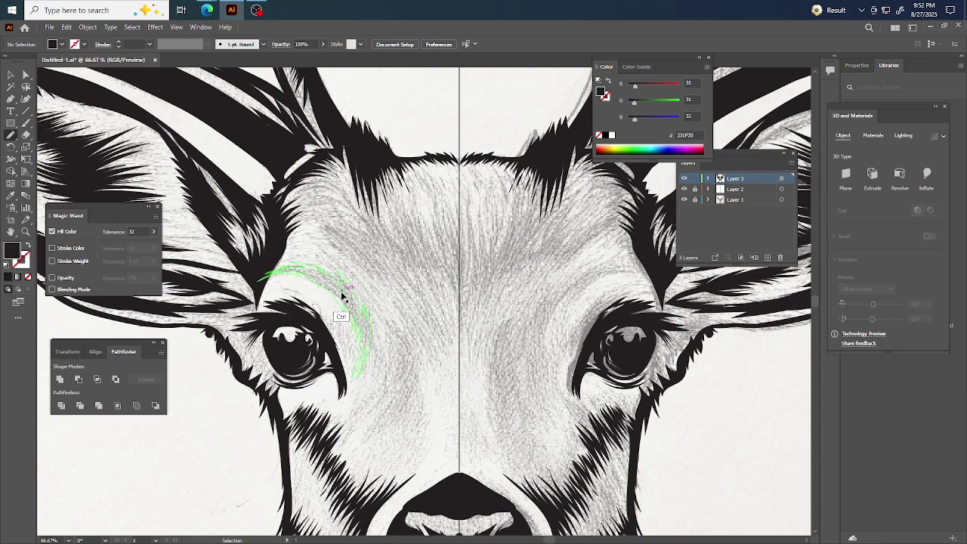
ctrl+click(341, 291)
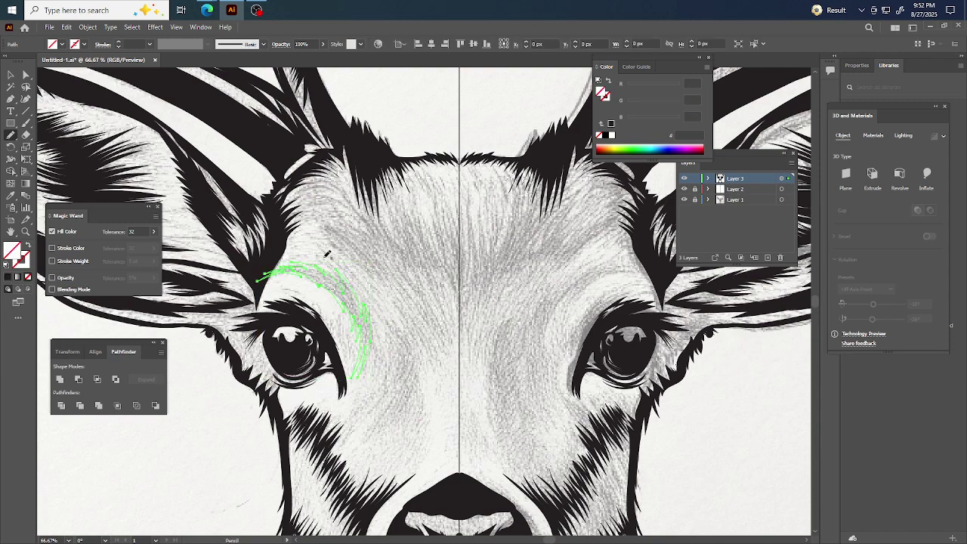
key(Delete)
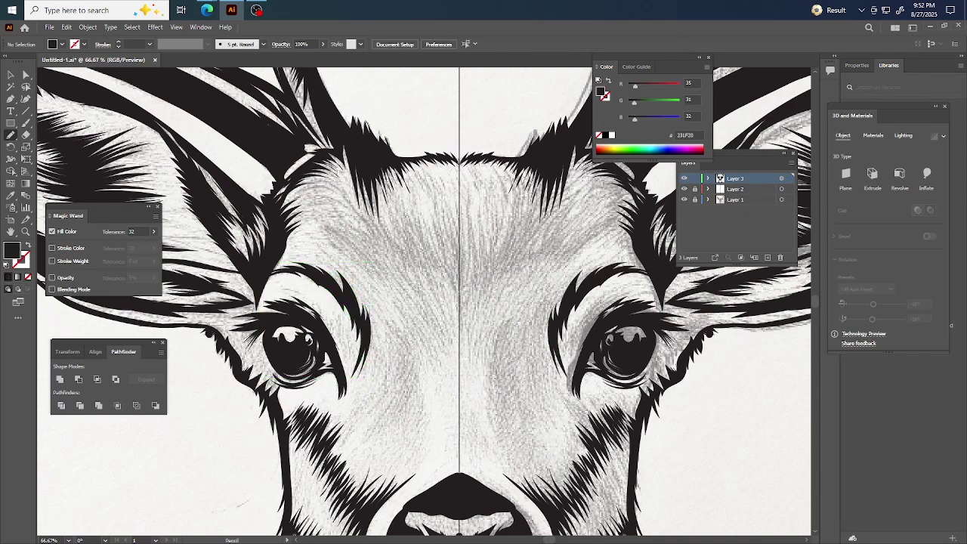
Draw a narrow pointed fur tuft below the inner corner of the left eye, filled black, and deselect it
key(ctrl+minus)
key(ctrl+minus)
key(ctrl+plus)
key(ctrl+plus)
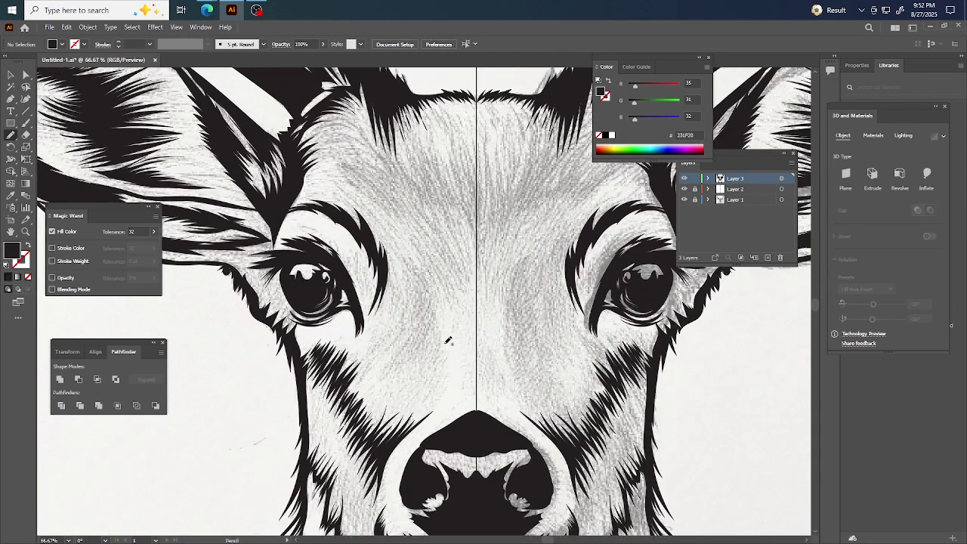
scroll(451, 298, right, 2)
scroll(446, 296, down, 1)
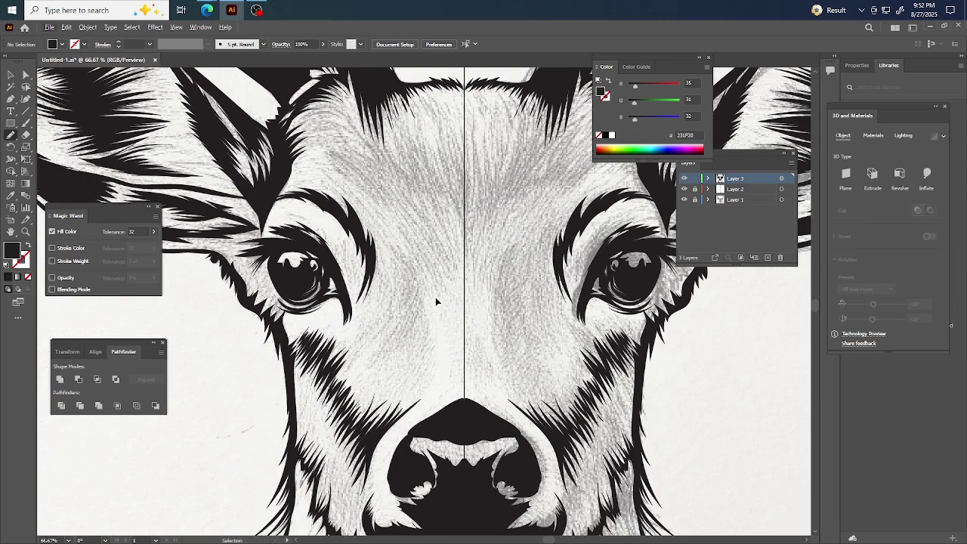
scroll(442, 294, down, 3)
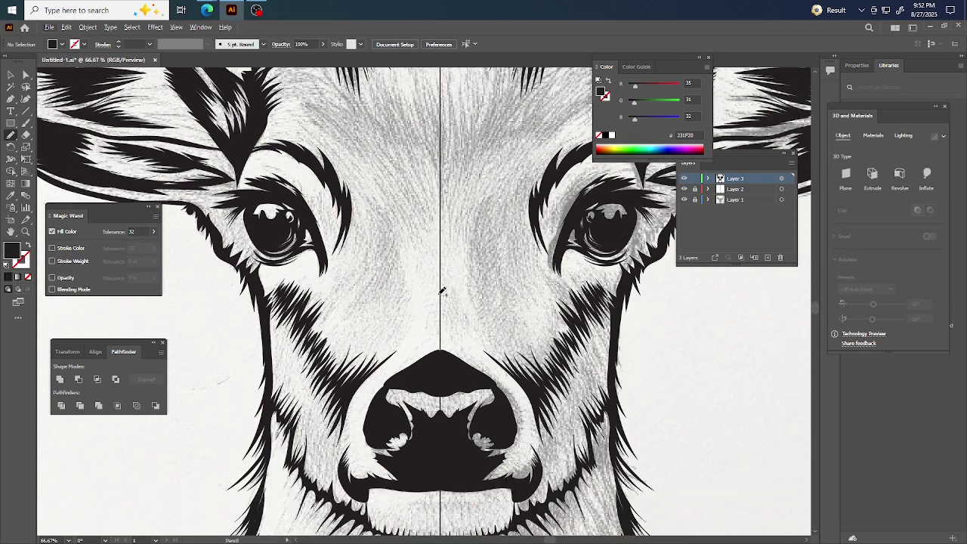
mouse_move(336, 278)
mouse_down()
mouse_move(324, 324)
mouse_move(349, 277)
mouse_up()
key(ctrl+z)
mouse_move(345, 285)
mouse_down()
mouse_move(335, 281)
mouse_move(324, 321)
mouse_up()
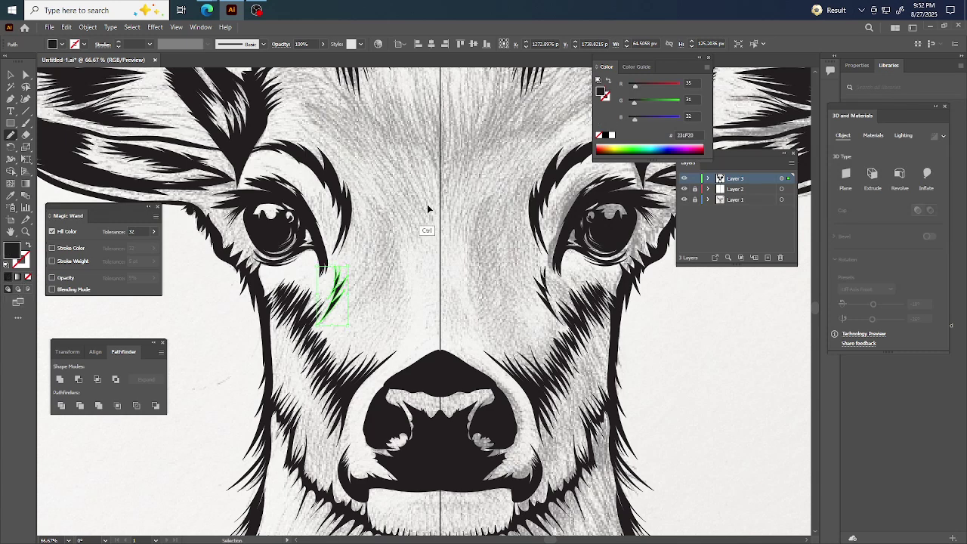
key(ctrl+z)
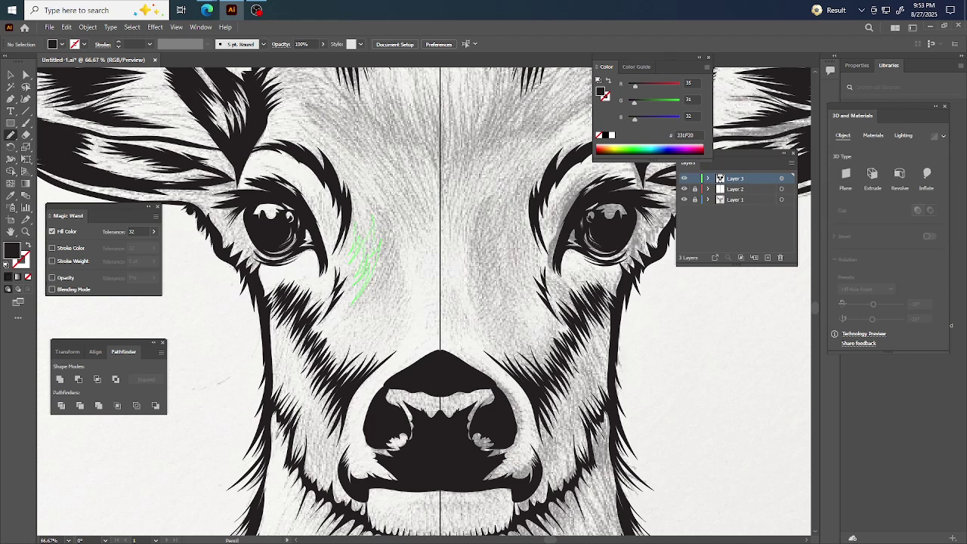
Draw a spiky fur tuft extending the brow arc down beside the left eye's inner corner, filled black, and deselect it
mouse_move(364, 221)
mouse_down()
mouse_move(353, 201)
mouse_move(357, 228)
mouse_up()
key(ctrl)
ctrl+click(378, 240)
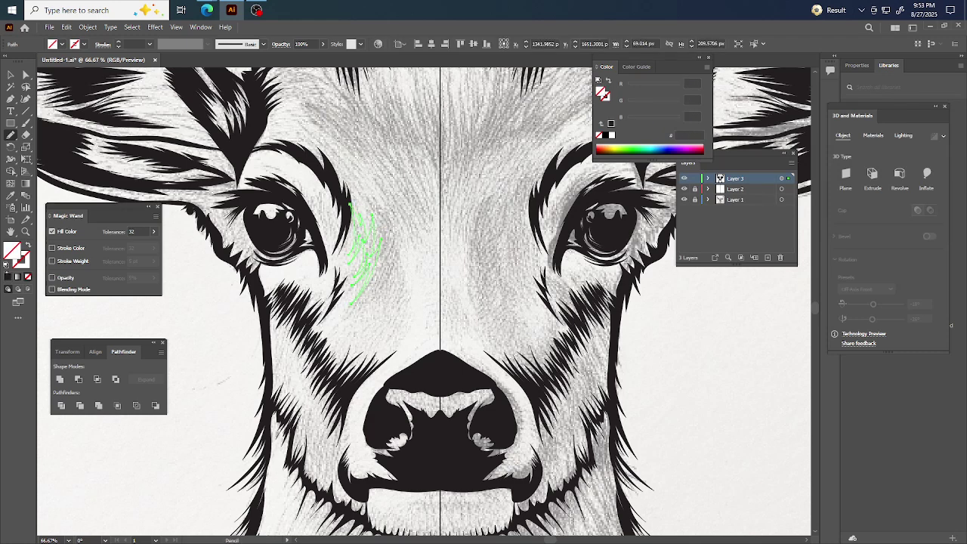
key(Delete)
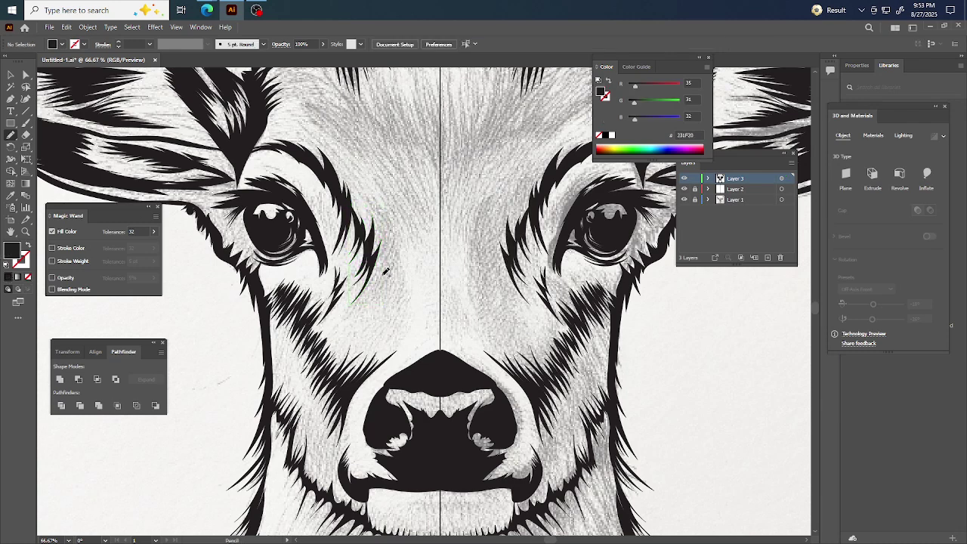
Draw two more slanted spiky tufts continuing the inner-eye fur band down toward the nose, each filled black and deselected
drag(384, 277, 360, 314)
drag(377, 299, 381, 239)
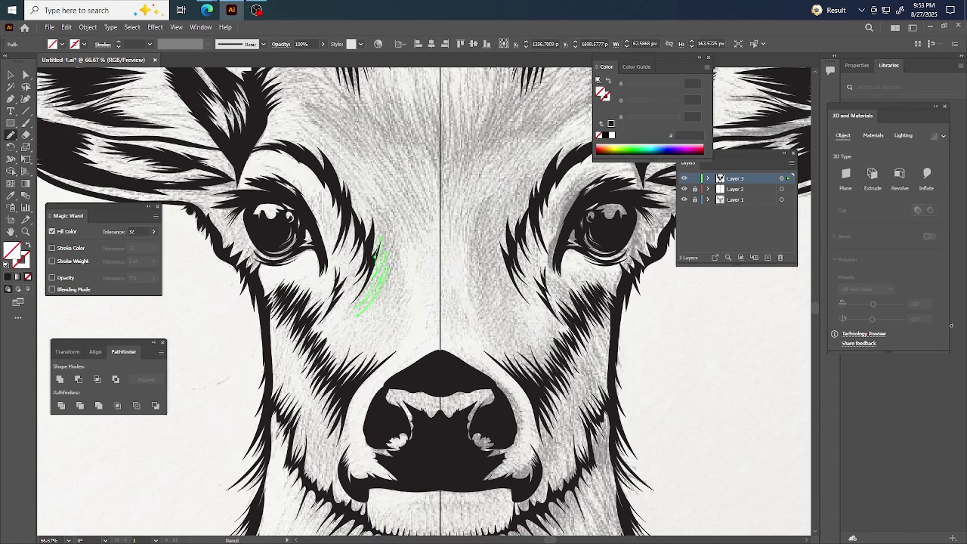
key(ctrl+z)
key(ctrl+z)
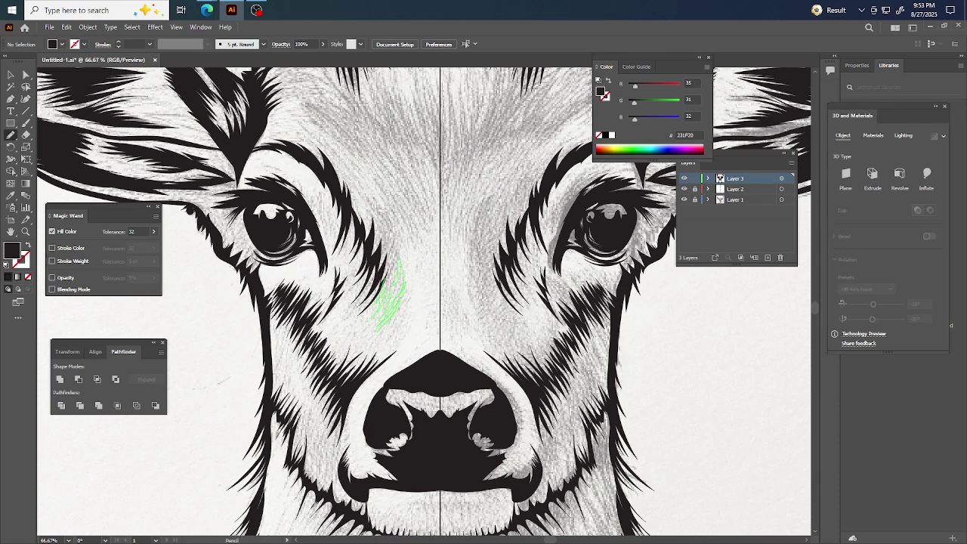
key(ctrl)
ctrl+click(401, 282)
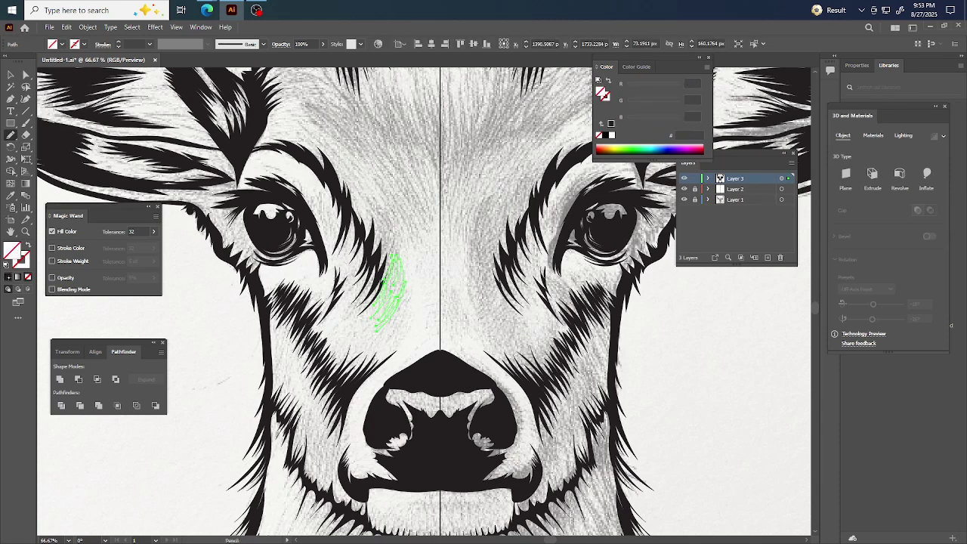
key(Delete)
Examine the mirrored fur shading across the whole deer head, and inspect the forehead area between the eyes up close
key(ctrl+minus)
key(ctrl+minus)
key(ctrl+minus)
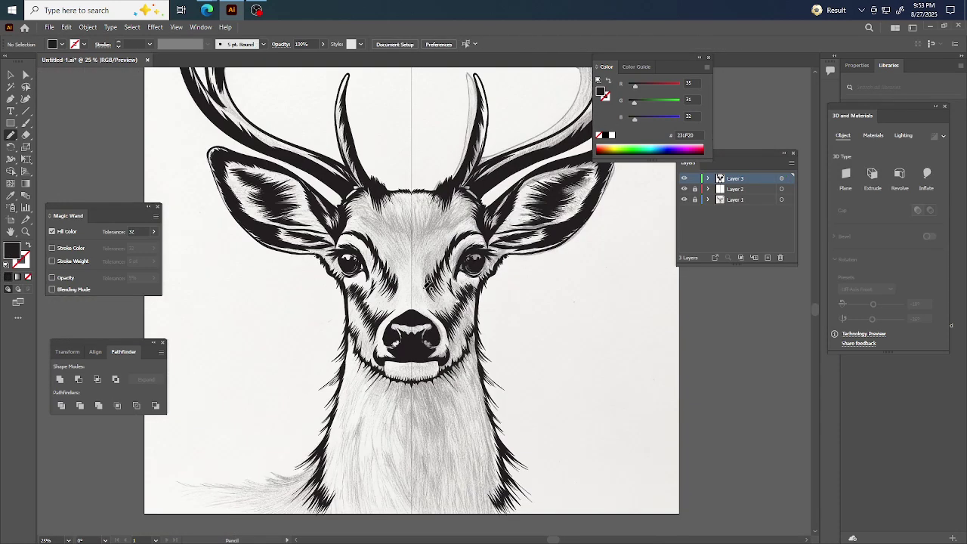
scroll(411, 291, down, 1)
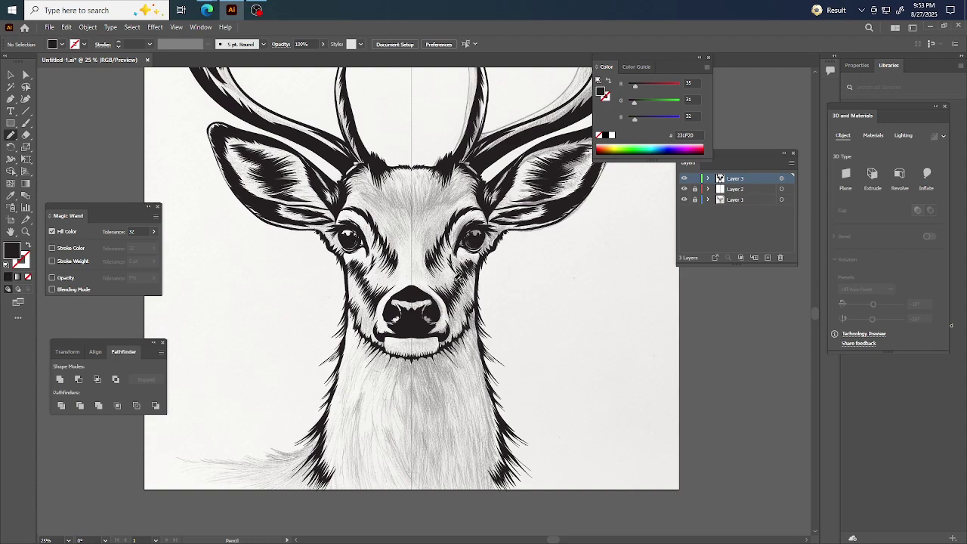
scroll(460, 294, right, 1)
scroll(370, 227, up, 2)
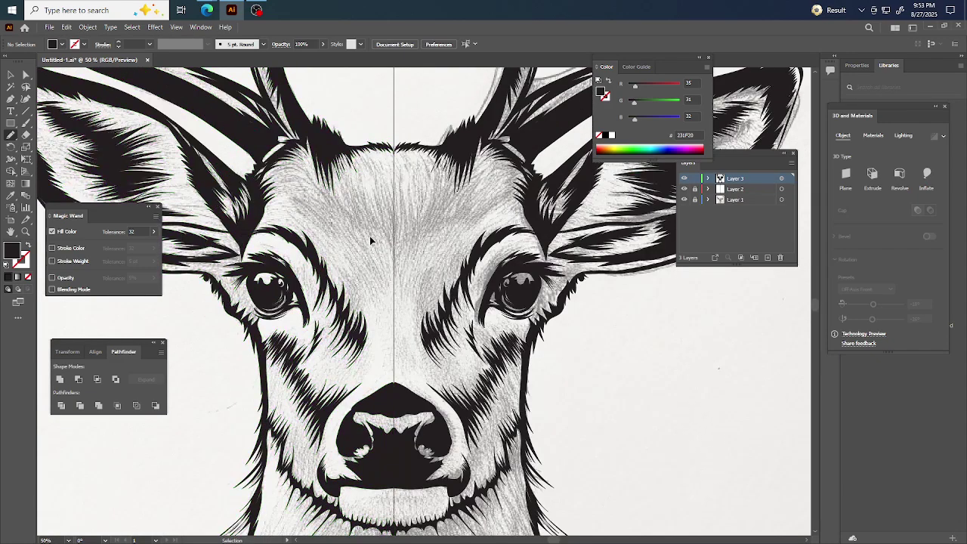
scroll(367, 238, up, 1)
scroll(395, 229, up, 2)
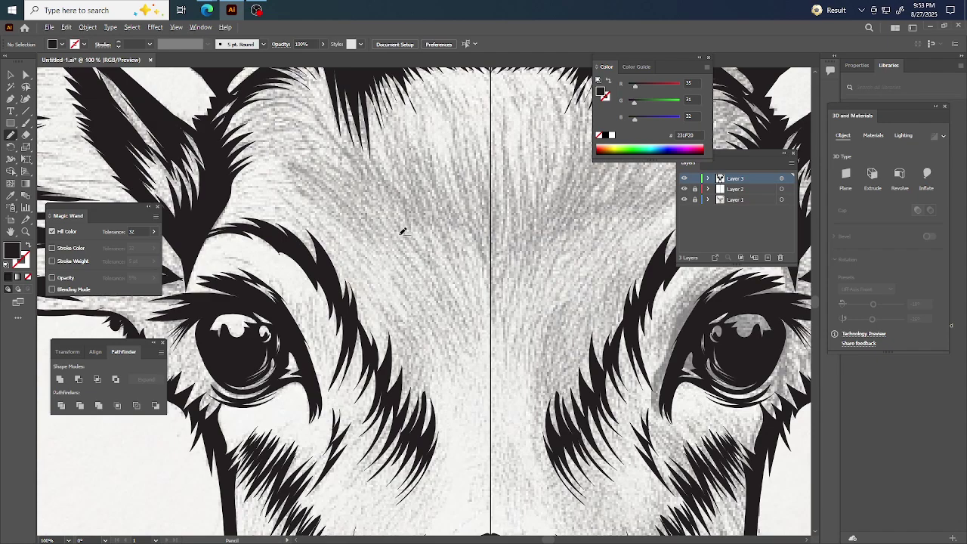
Draw a freehand fur tuft about 71 by 296 px at the forehead centre line, fill it black, and deselect it
scroll(402, 232, down, 4)
scroll(408, 236, up, 3)
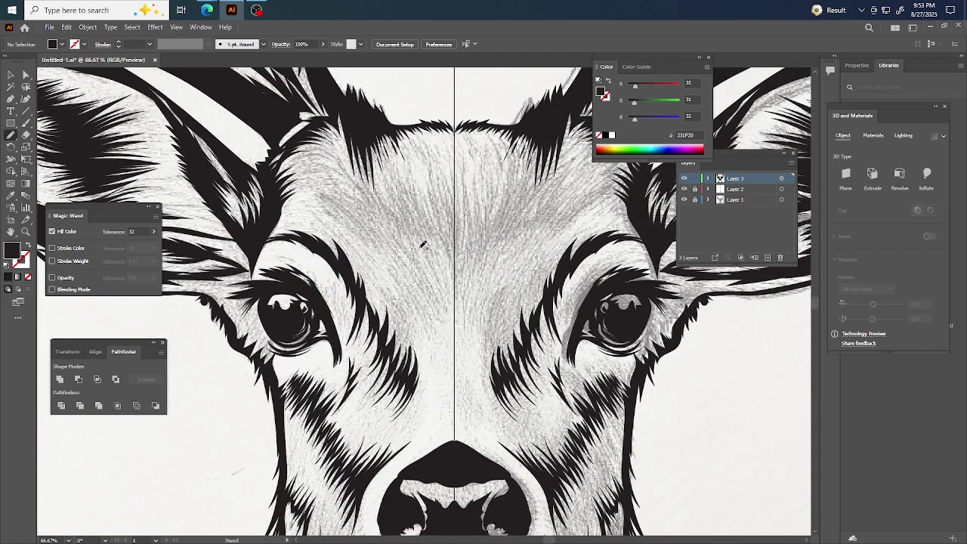
scroll(425, 242, right, 1)
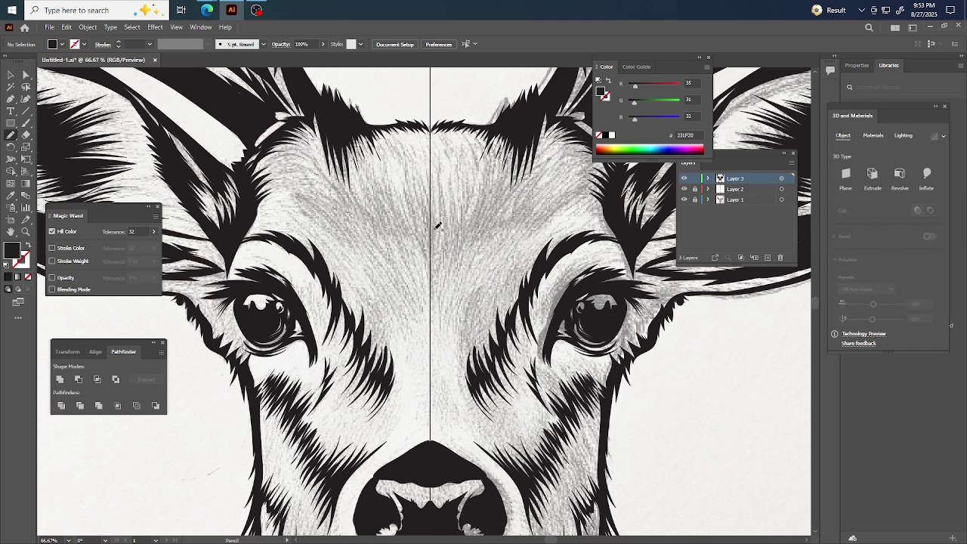
mouse_move(434, 240)
mouse_down()
mouse_move(431, 182)
mouse_move(430, 195)
mouse_move(422, 169)
mouse_move(420, 199)
mouse_move(410, 162)
mouse_move(413, 211)
mouse_move(401, 186)
mouse_move(428, 265)
mouse_move(430, 306)
mouse_move(431, 230)
mouse_move(417, 196)
mouse_up()
key(shift+x)
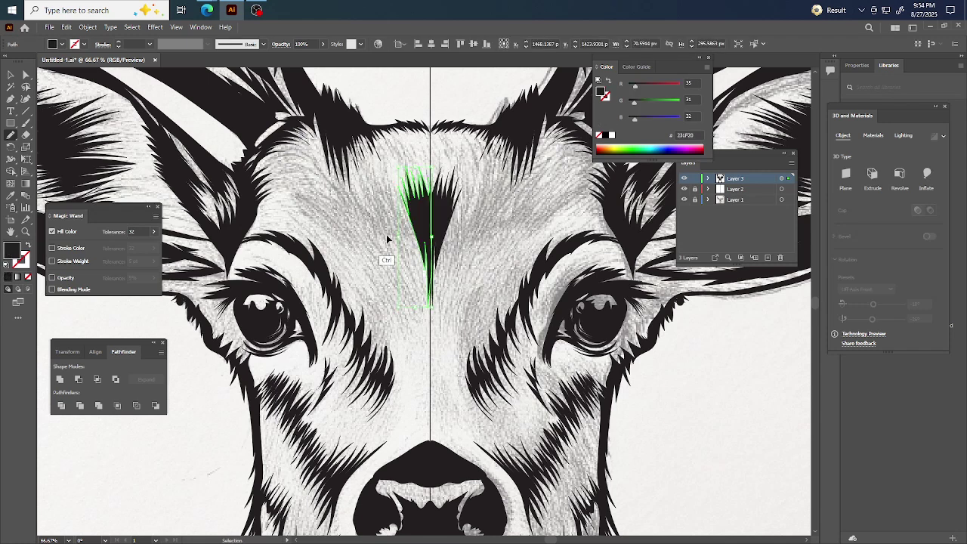
key(ctrl+shift+a)
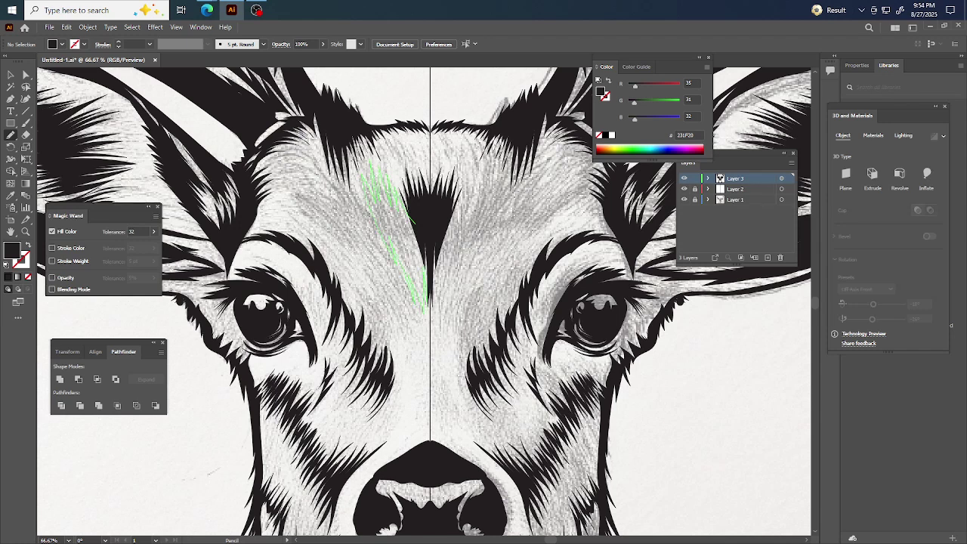
Draw a second jagged fur tuft, about 138 by 324 px, widening the central forehead patch outward, and fill it black
drag(423, 268, 415, 214)
key(ctrl)
ctrl+click(382, 200)
key(shift+x)
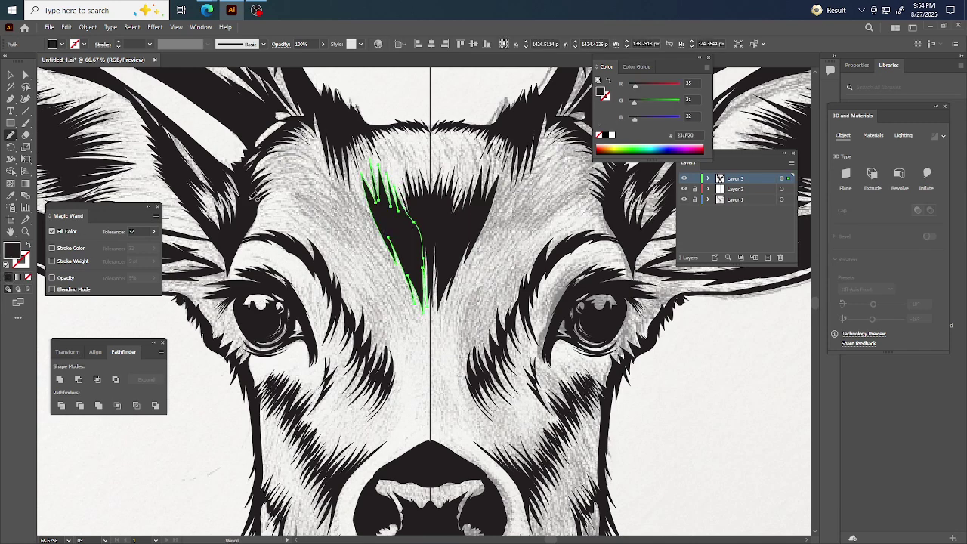
key(ctrl+shift+a)
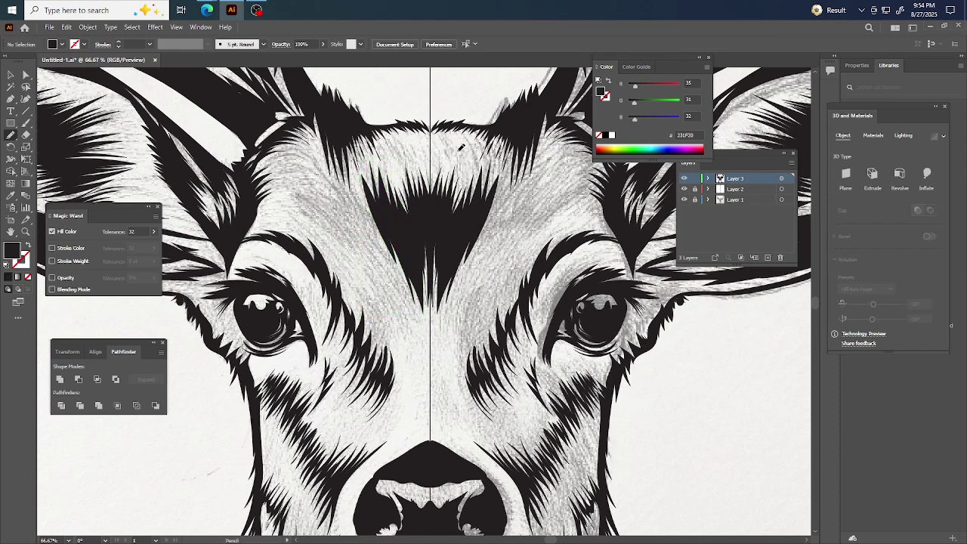
Draw a fur tuft about 176 by 226 px on the outer side of the forehead patch and fill it black
scroll(459, 148, down, 1)
scroll(417, 177, up, 1)
scroll(365, 207, up, 1)
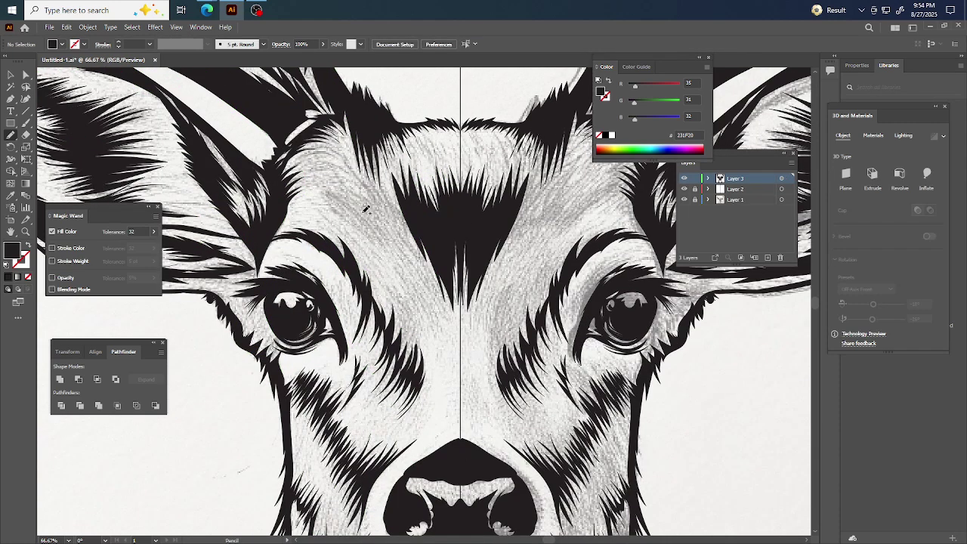
mouse_move(401, 201)
mouse_down()
mouse_move(377, 180)
mouse_move(383, 204)
mouse_up()
mouse_move(343, 149)
mouse_down()
mouse_move(368, 198)
mouse_move(343, 184)
mouse_move(397, 243)
mouse_move(385, 213)
mouse_move(404, 239)
mouse_move(393, 215)
mouse_move(410, 248)
mouse_move(401, 221)
mouse_move(417, 259)
mouse_move(413, 225)
mouse_move(386, 216)
mouse_up()
key(ctrl)
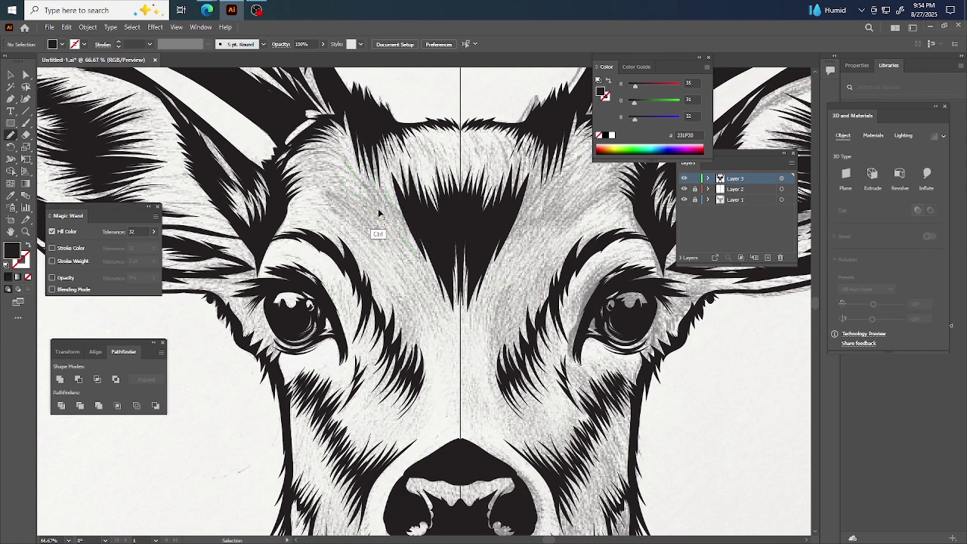
ctrl+click(384, 215)
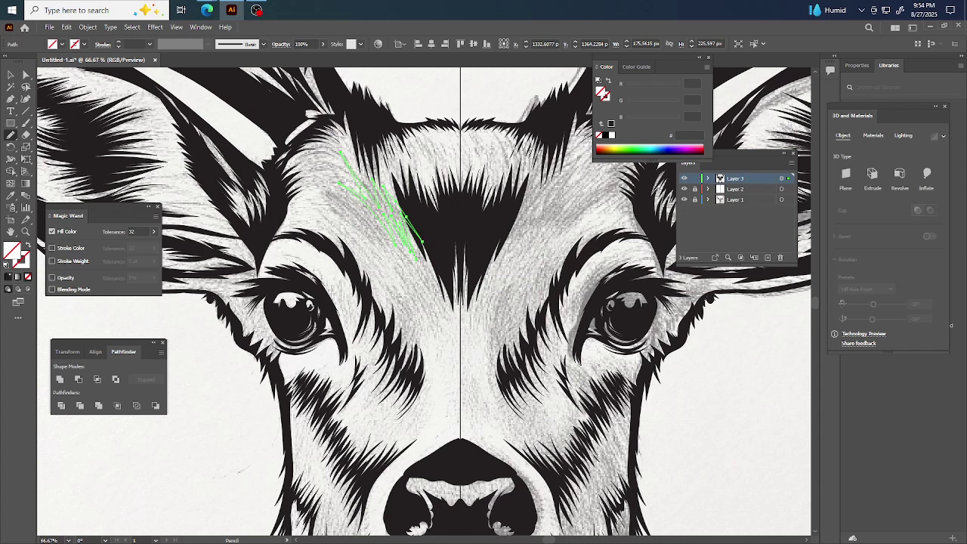
ctrl+click(334, 221)
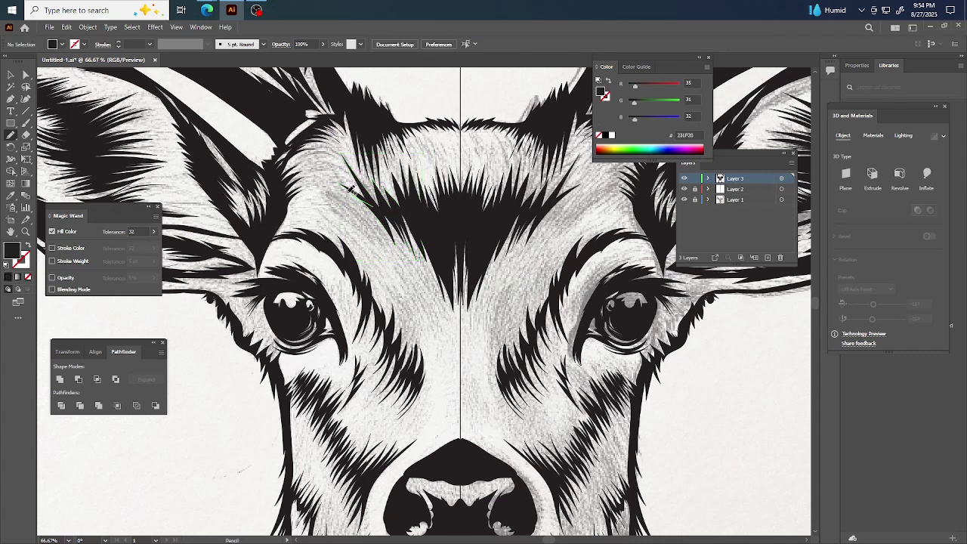
Extend the forehead patch's outer end toward the brow with another black-filled spiky fur shape
mouse_move(349, 189)
mouse_down()
mouse_move(357, 199)
mouse_move(323, 184)
mouse_move(343, 211)
mouse_move(330, 199)
mouse_up()
mouse_move(371, 239)
mouse_down()
mouse_move(368, 224)
mouse_move(393, 260)
mouse_move(381, 231)
mouse_move(418, 266)
mouse_move(378, 202)
mouse_up()
key(ctrl)
ctrl+click(342, 204)
ctrl+click(213, 400)
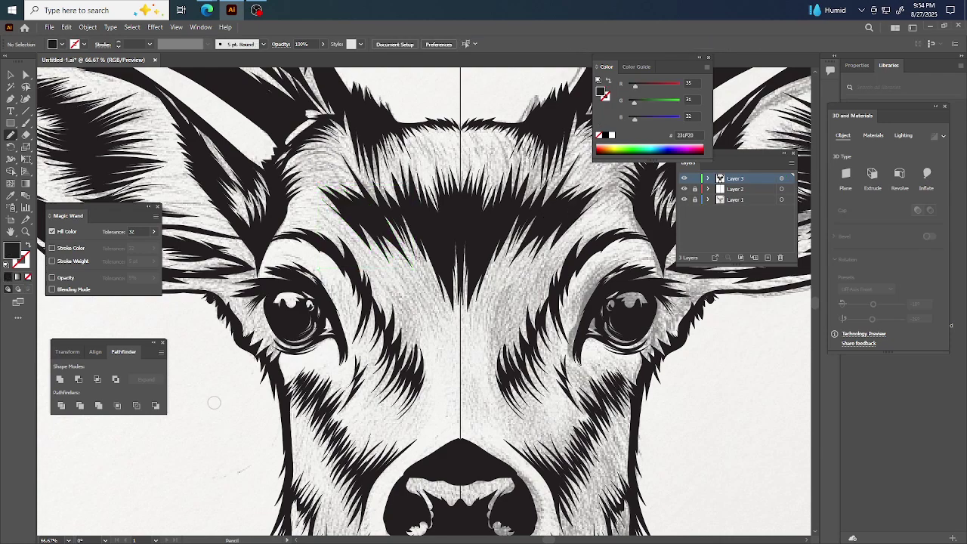
Draw a long fur strand about 210 by 284 px from the forehead patch's outer end toward the nose bridge and fill it black
scroll(219, 399, down, 3)
scroll(401, 345, up, 3)
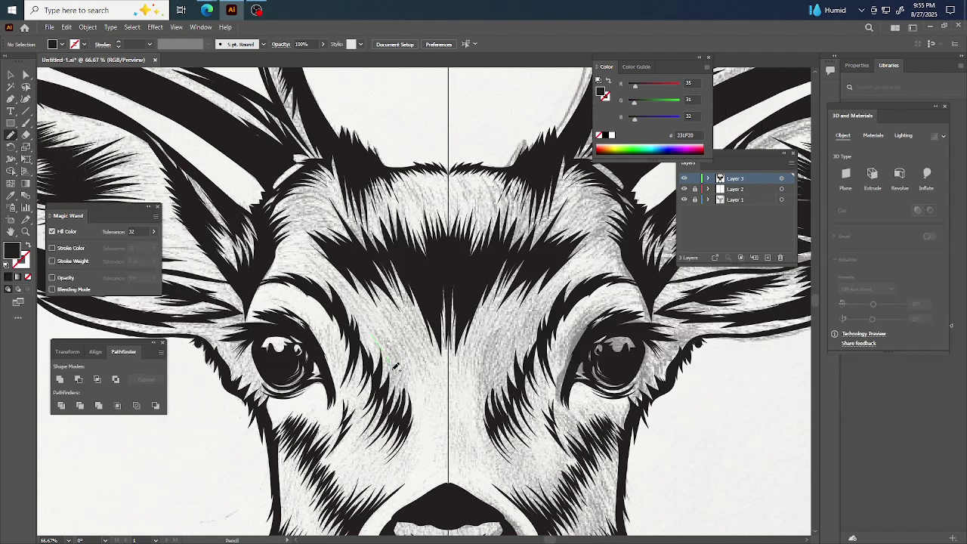
mouse_move(397, 359)
mouse_down()
mouse_move(401, 377)
mouse_move(408, 374)
mouse_up()
drag(394, 330, 403, 353)
drag(326, 257, 354, 295)
mouse_move(310, 252)
mouse_down()
mouse_move(376, 336)
mouse_move(366, 319)
mouse_up()
click(8, 277)
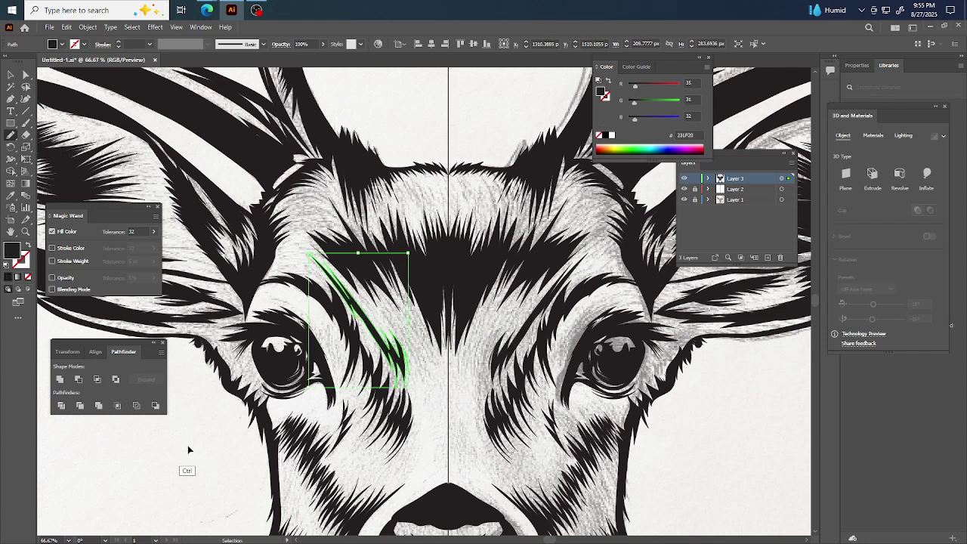
key(ctrl+shift+a)
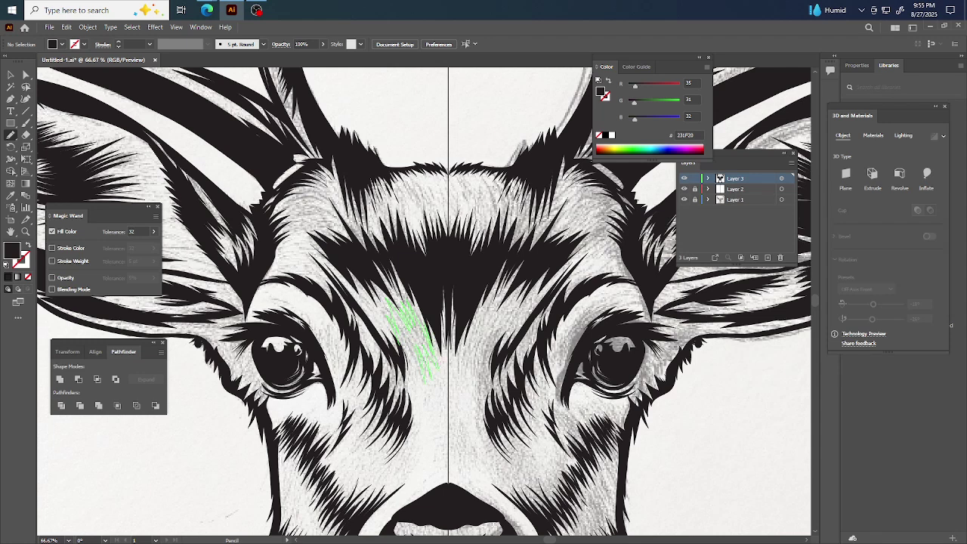
Fill the jagged fur path between the long strand and the upper nose bridge with black, and deselect it
key(ctrl)
ctrl+click(411, 330)
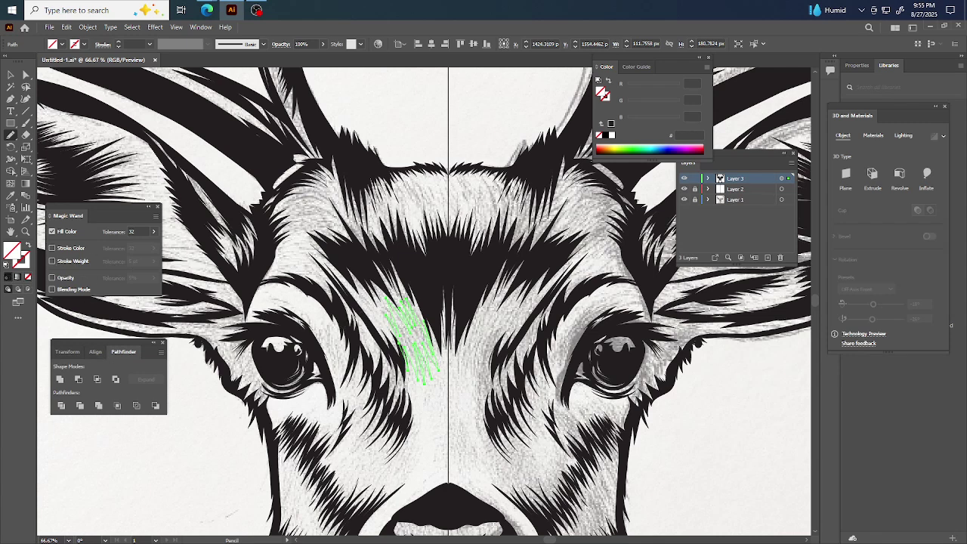
click(8, 276)
ctrl+click(210, 453)
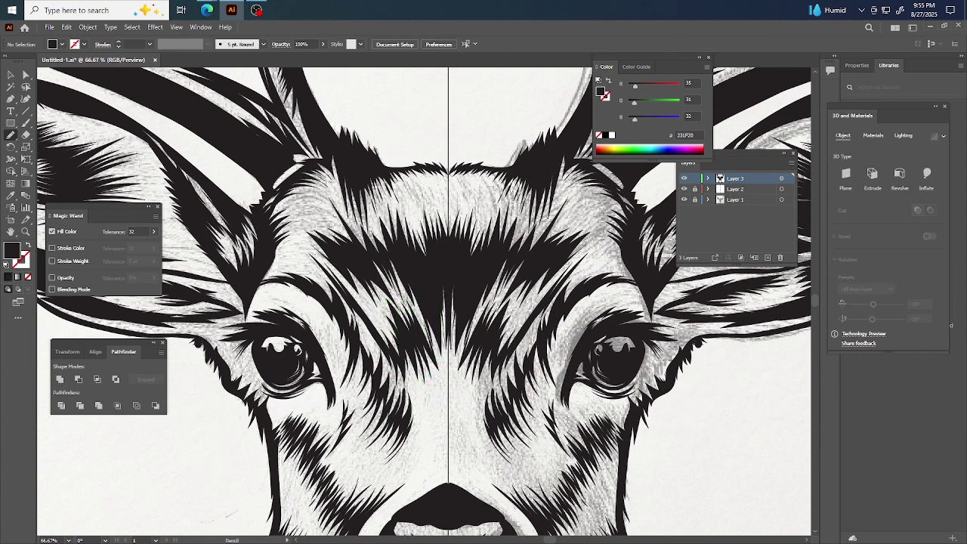
Draw a curved fur tuft about 128 by 78 px on the temple below the antler base and fill it black
scroll(396, 366, down, 4)
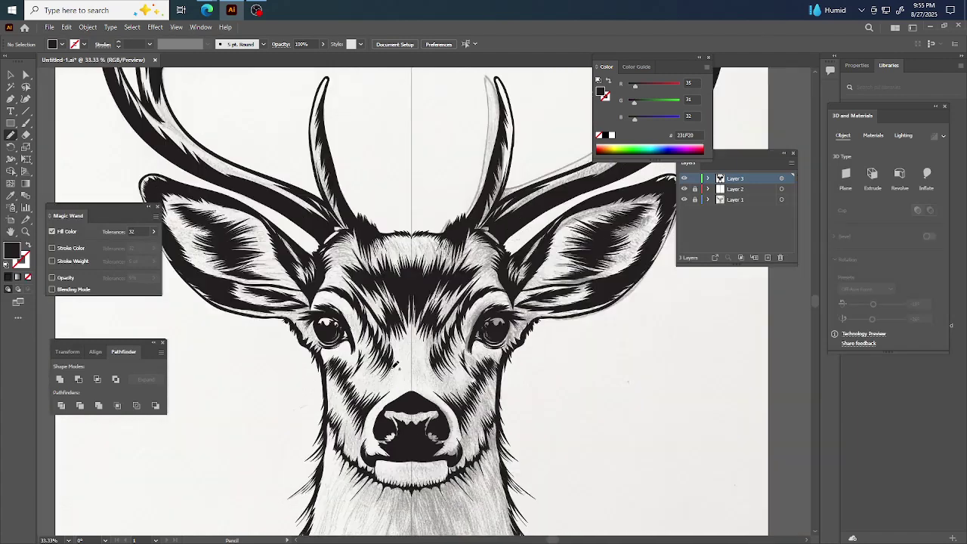
scroll(576, 353, down, 1)
scroll(412, 278, up, 5)
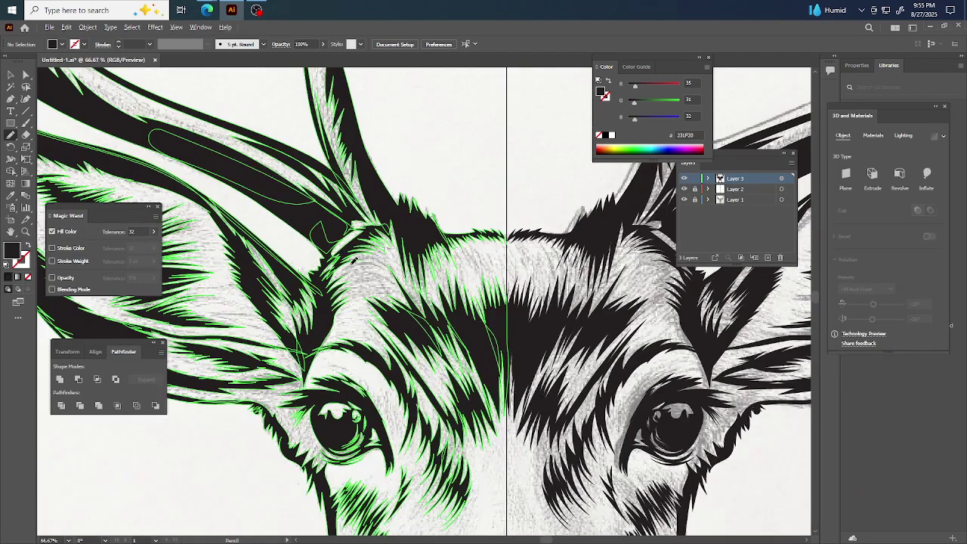
scroll(353, 260, up, 2)
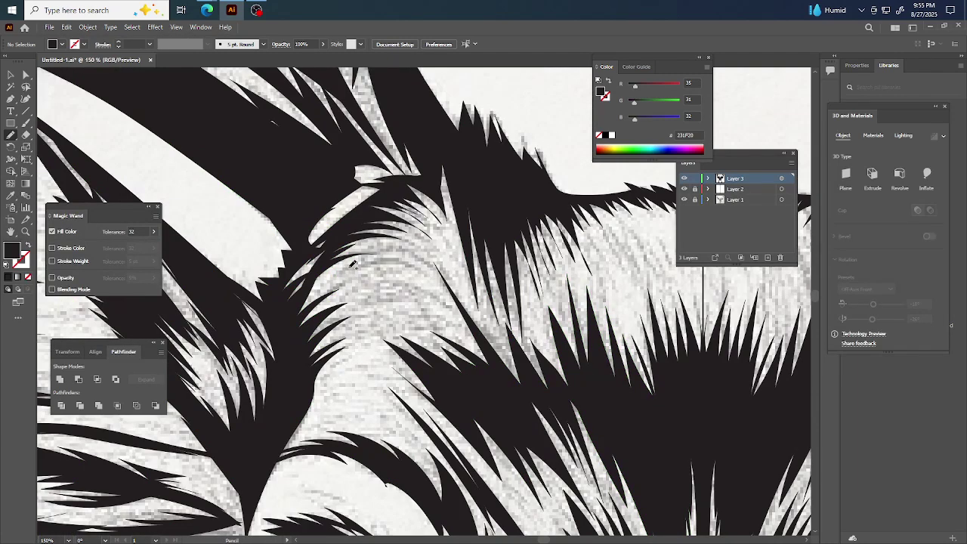
drag(372, 262, 423, 270)
mouse_move(365, 272)
mouse_down()
mouse_move(437, 298)
mouse_move(444, 305)
mouse_move(395, 293)
mouse_move(447, 320)
mouse_move(403, 305)
mouse_move(431, 324)
mouse_up()
mouse_move(355, 336)
mouse_down()
mouse_move(396, 324)
mouse_move(365, 314)
mouse_move(391, 301)
mouse_up()
key(ctrl)
key(ctrl+a)
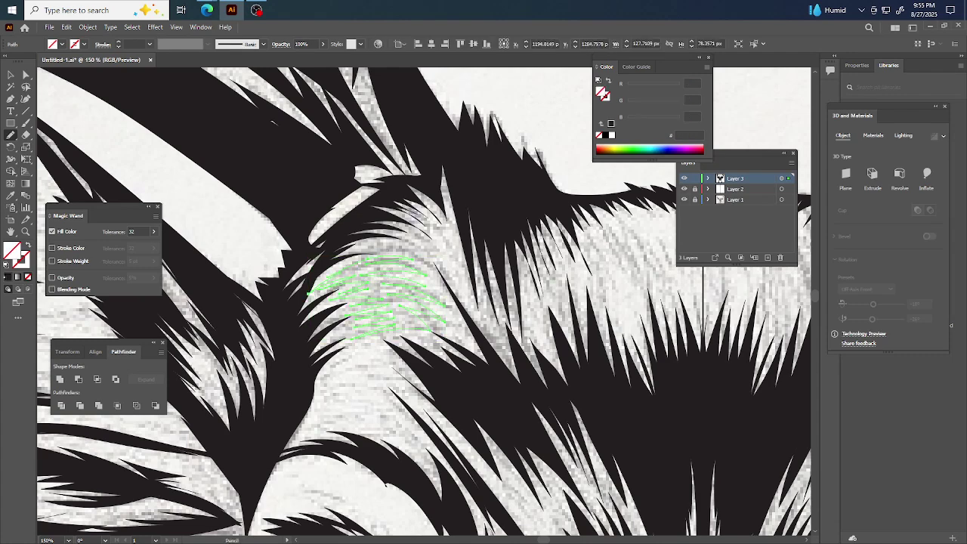
key(ctrl+minus)
key(ctrl+minus)
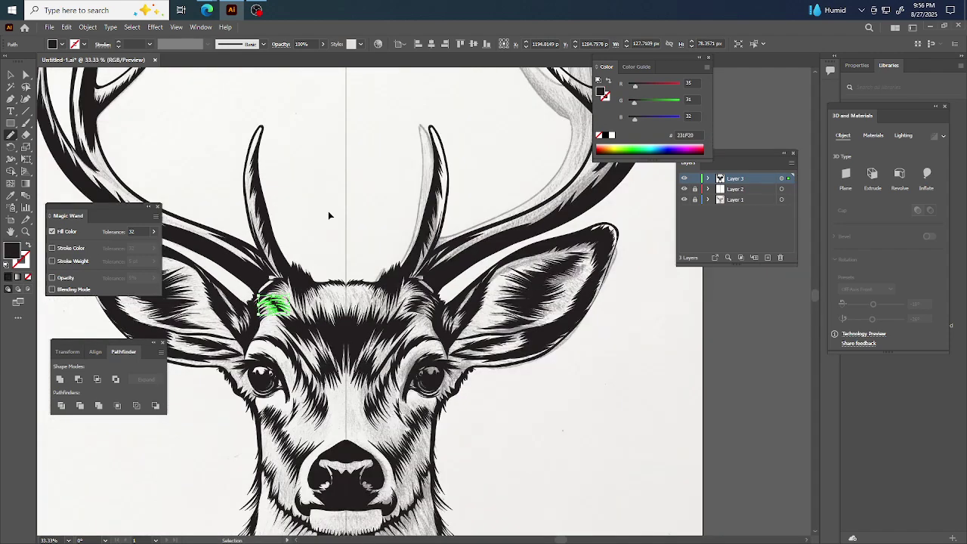
key(ctrl+shift+a)
Draw a thin hair strand about 45 by 71 px near the top of the forehead and fill it black
key(ctrl+plus)
scroll(362, 257, down, 3)
alt+scroll(371, 231, up, 1)
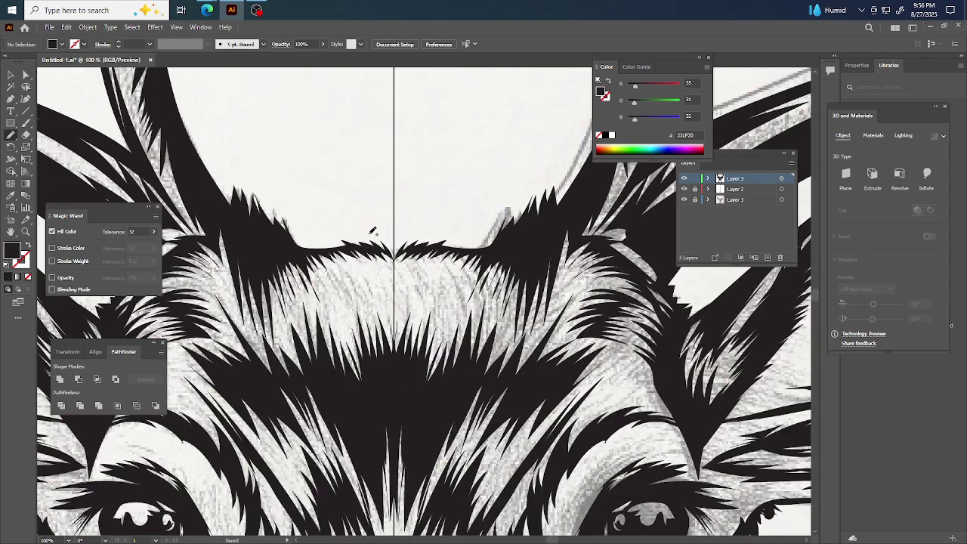
drag(337, 279, 351, 301)
drag(330, 260, 356, 305)
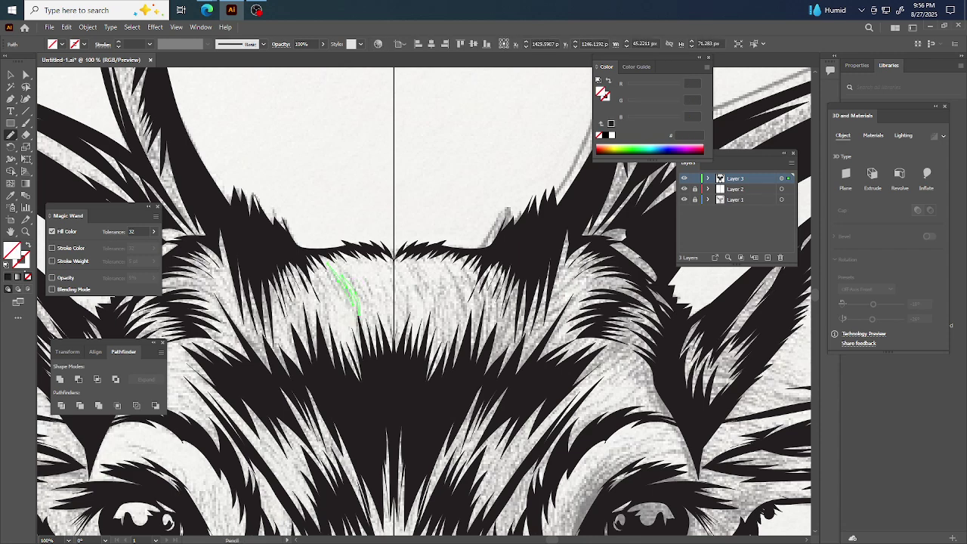
key(ctrl+z)
scroll(362, 158, down, 4)
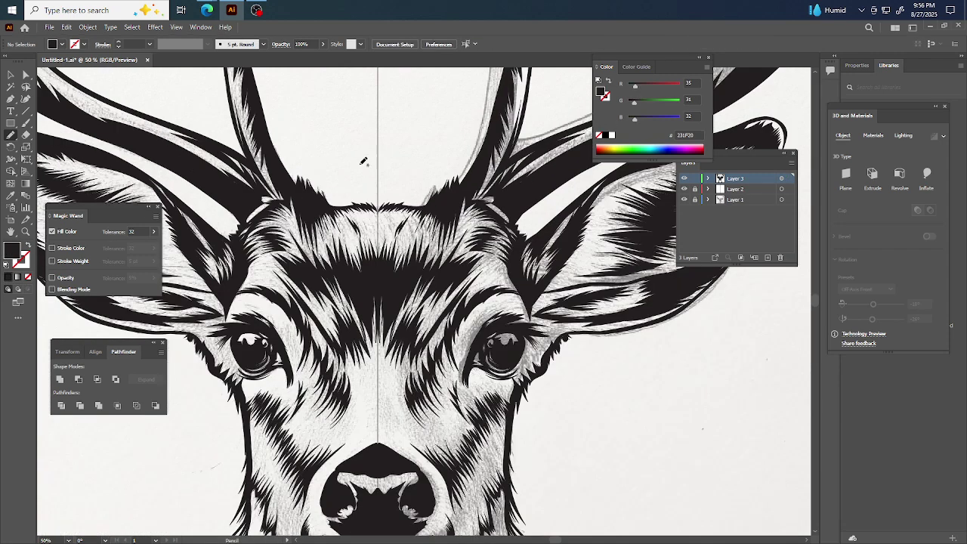
key(ctrl+a)
Draw more thin hair strands between the existing upper forehead strand and the centre line, and fill them black
scroll(360, 176, up, 2)
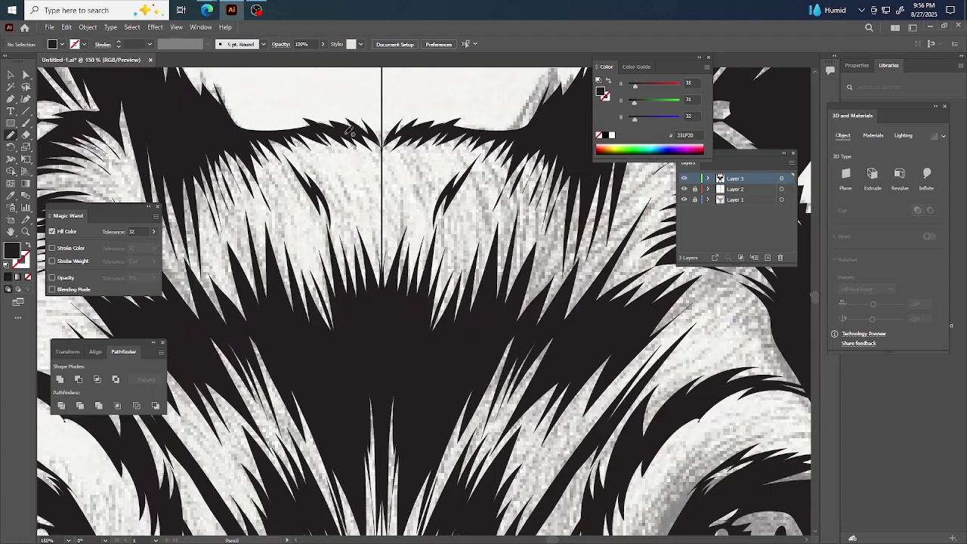
mouse_move(338, 176)
mouse_down()
mouse_move(350, 224)
mouse_move(340, 172)
mouse_move(342, 183)
mouse_move(323, 165)
mouse_move(332, 178)
mouse_move(356, 167)
mouse_move(372, 172)
mouse_move(367, 190)
mouse_move(341, 190)
mouse_move(346, 219)
mouse_up()
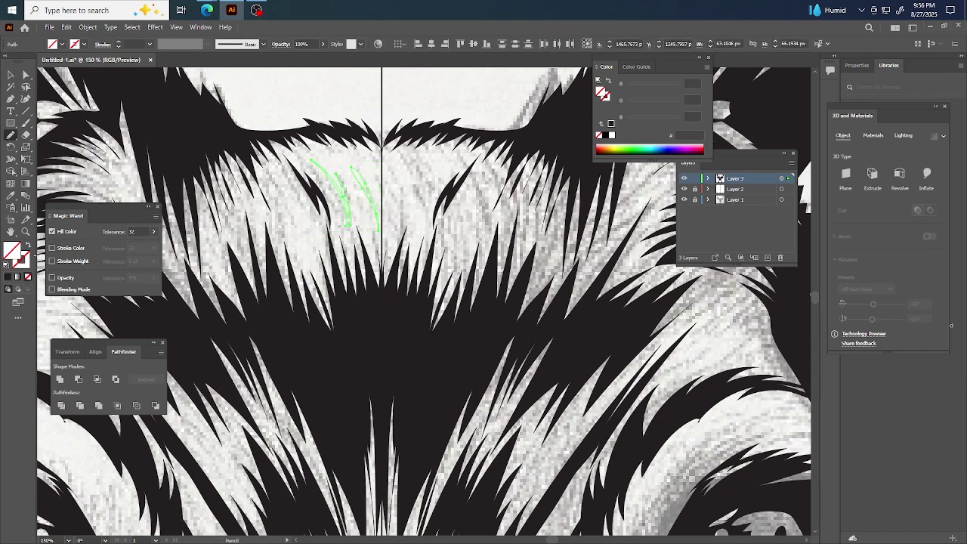
key(shift+x)
scroll(301, 208, down, 3)
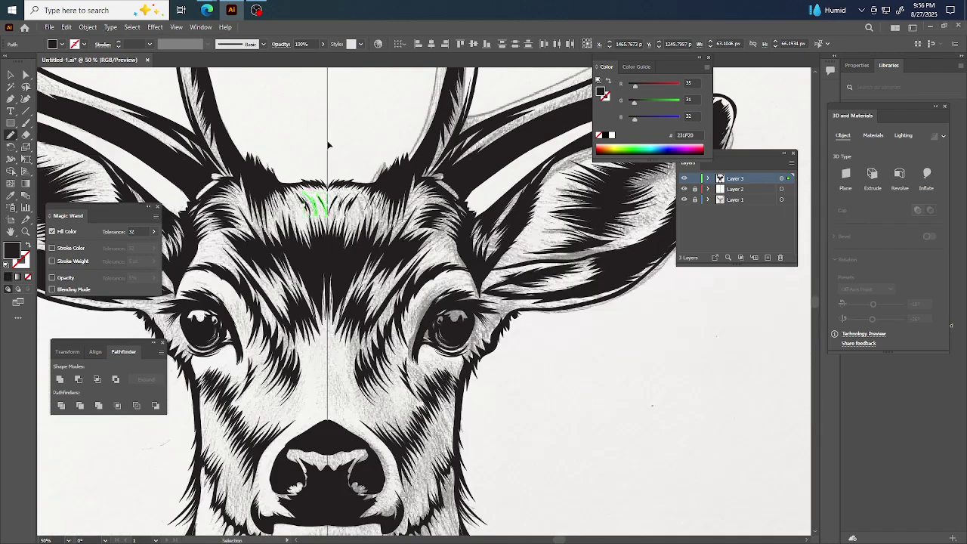
ctrl+click(312, 133)
Rework the thin hair strands beside the centre line at the top of the forehead with a black fill
scroll(321, 127, down, 2)
scroll(325, 127, left, 2)
scroll(375, 173, up, 4)
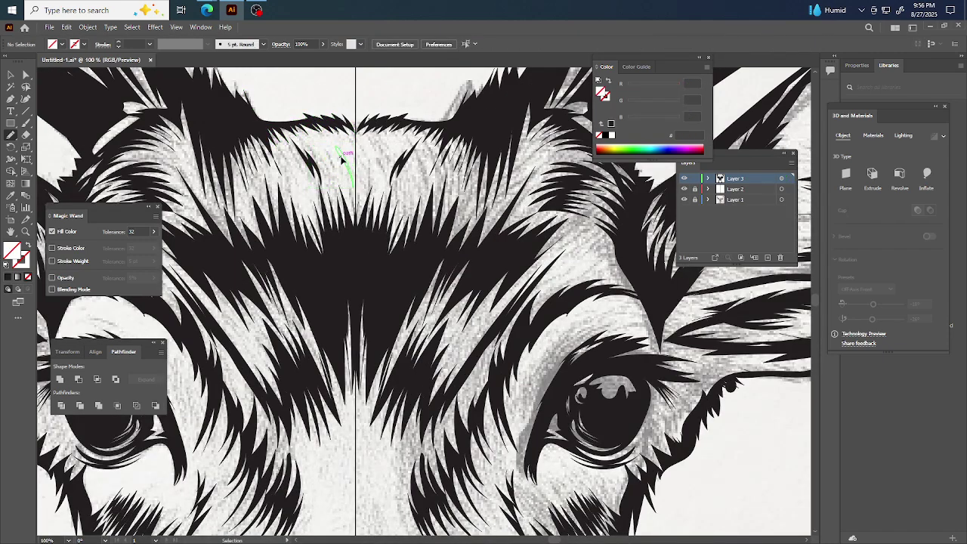
drag(308, 141, 333, 184)
click(8, 276)
Draw a spiky fur tuft about 57 by 125 px beside the nose bridge above the nose and fill it black
scroll(398, 282, down, 3)
scroll(527, 376, down, 2)
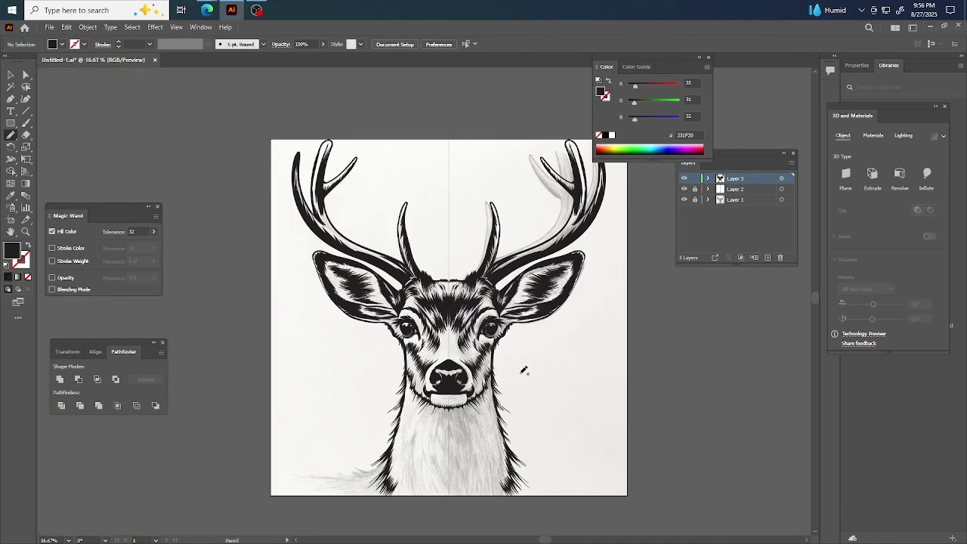
scroll(544, 362, up, 1)
scroll(572, 361, down, 1)
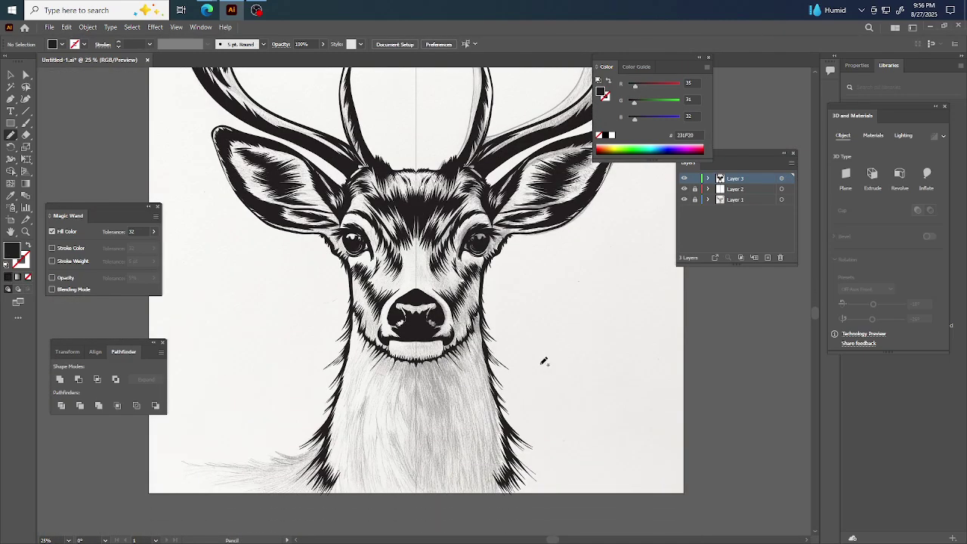
scroll(472, 304, up, 3)
scroll(319, 268, up, 2)
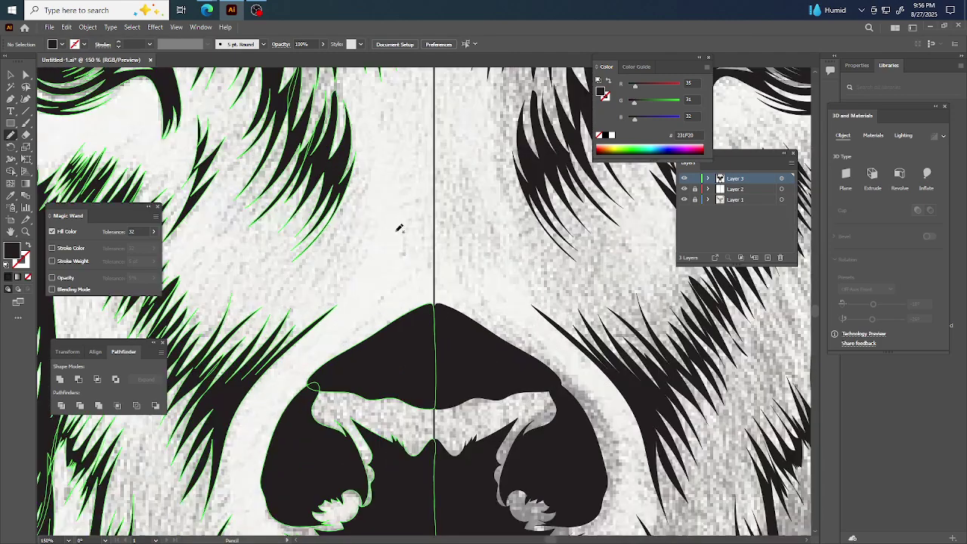
scroll(400, 231, down, 1)
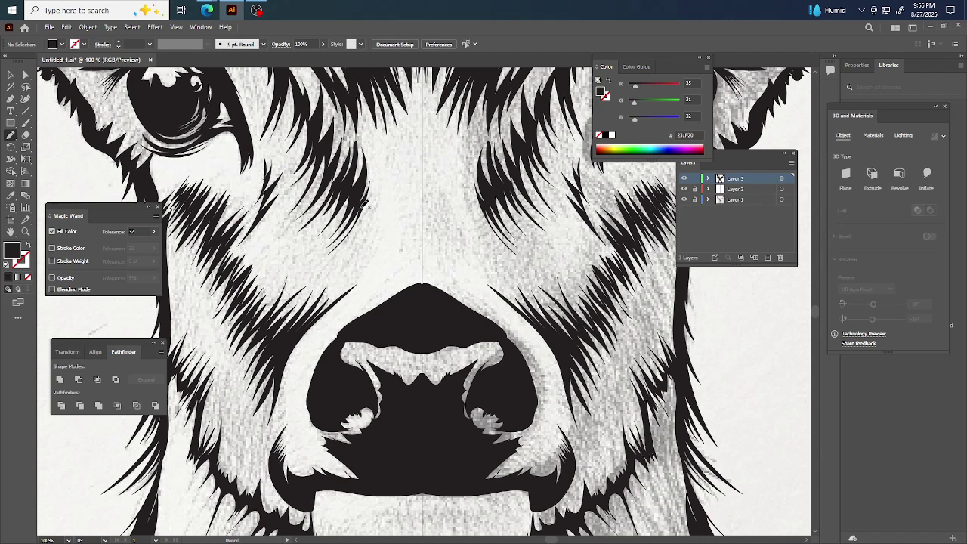
mouse_move(366, 210)
mouse_down()
mouse_move(343, 263)
mouse_move(362, 241)
mouse_move(346, 270)
mouse_move(367, 246)
mouse_move(347, 278)
mouse_move(379, 233)
mouse_move(368, 248)
mouse_move(377, 210)
mouse_up()
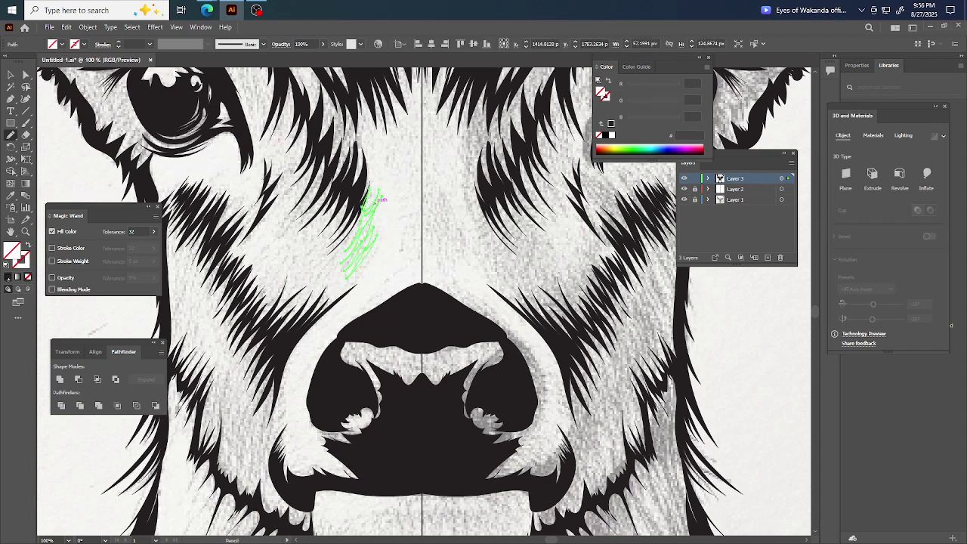
key(ctrl+z)
scroll(386, 264, down, 3)
scroll(385, 264, down, 1)
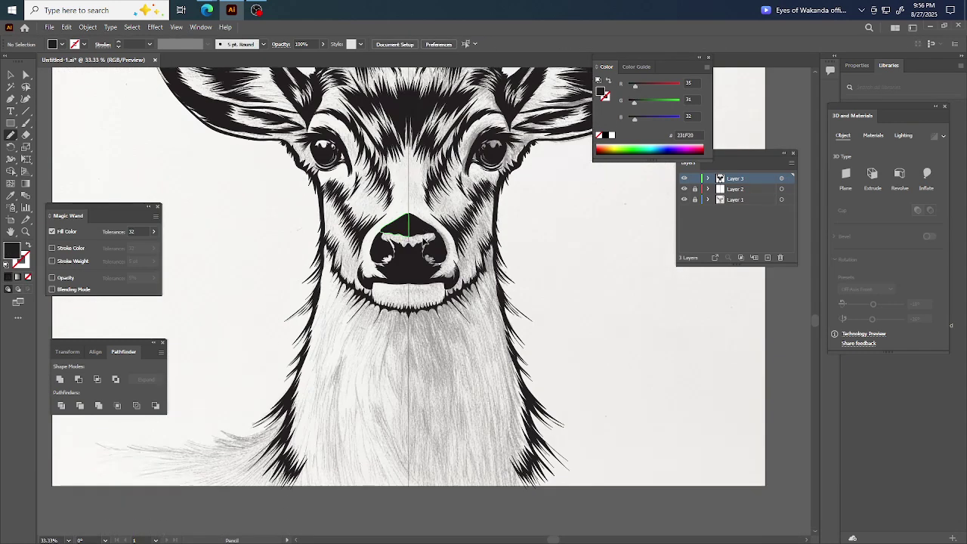
scroll(453, 256, down, 2)
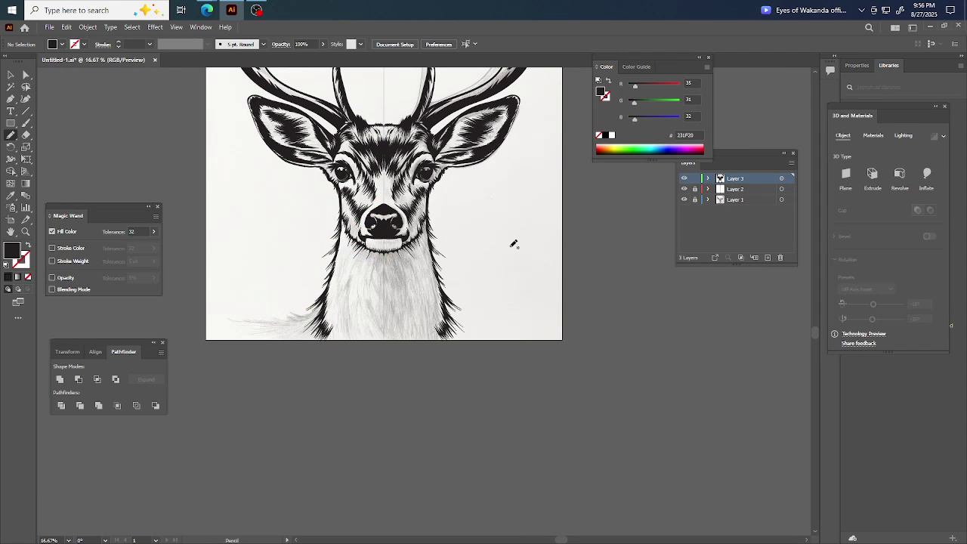
Draw a long jagged fur strand down the chest, midway between the neck's outer edge and the centre line, and fill it black
scroll(514, 244, up, 3)
scroll(433, 317, left, 3)
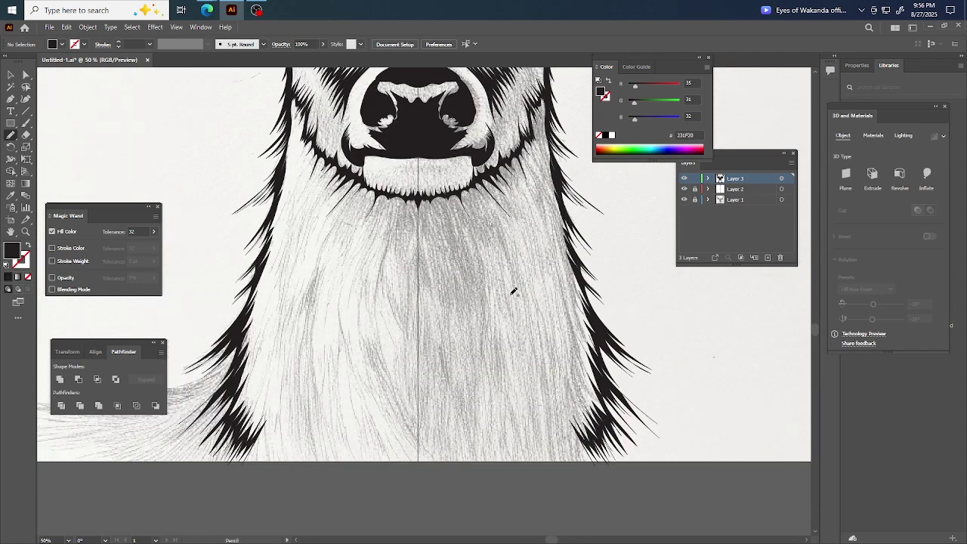
scroll(505, 284, down, 1)
scroll(486, 277, up, 2)
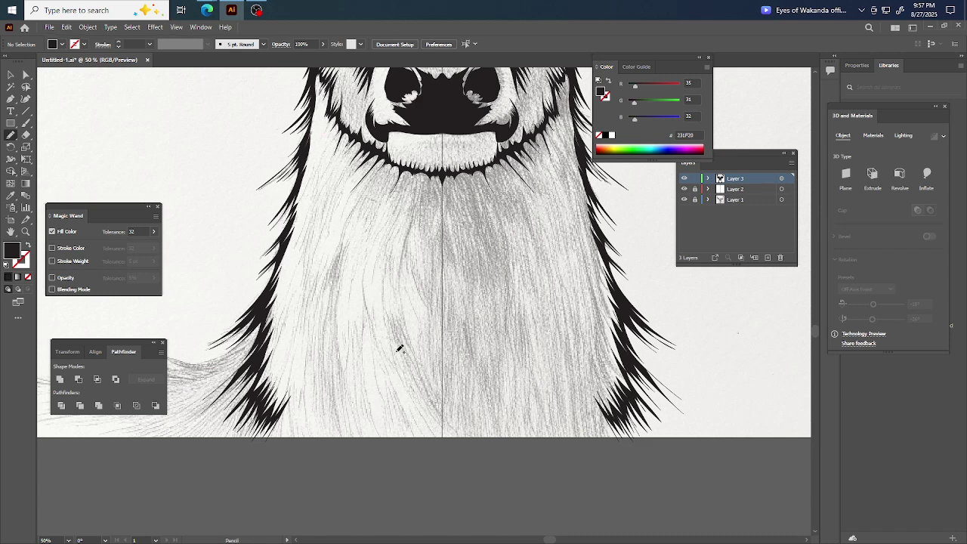
mouse_move(344, 221)
mouse_down()
mouse_move(321, 298)
mouse_move(333, 275)
mouse_move(334, 390)
mouse_up()
mouse_move(343, 423)
mouse_down()
mouse_move(334, 356)
mouse_move(351, 430)
mouse_move(341, 347)
mouse_up()
mouse_move(350, 222)
mouse_down()
mouse_move(367, 192)
mouse_move(349, 219)
mouse_move(357, 247)
mouse_up()
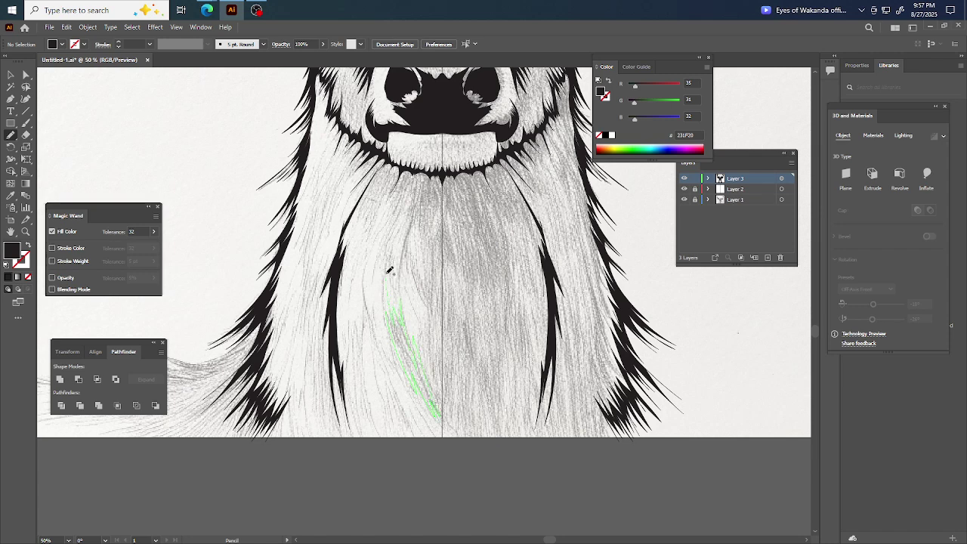
Draw two spiky tufts near the chest's centre line, one low and one below the chin, and fill them black
drag(388, 255, 394, 316)
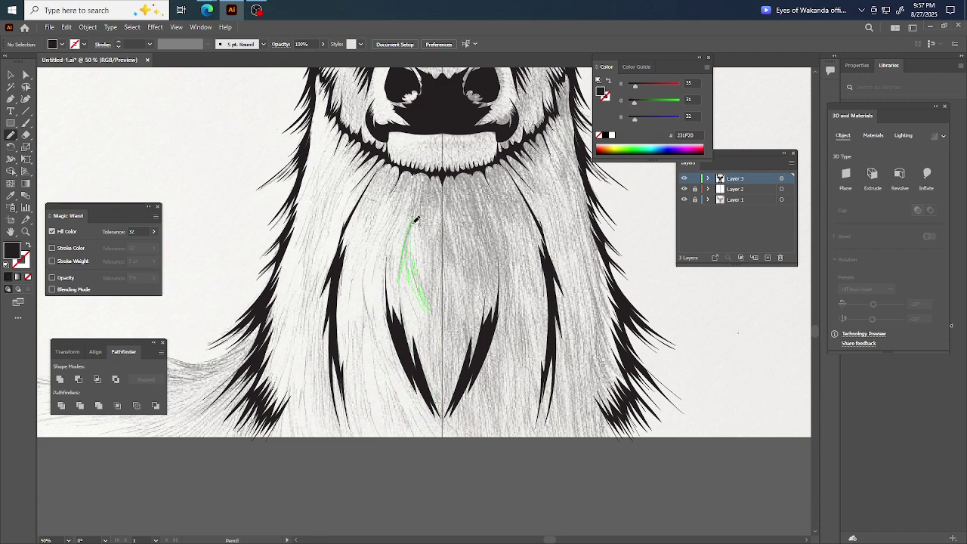
drag(428, 178, 408, 253)
ctrl+click(188, 121)
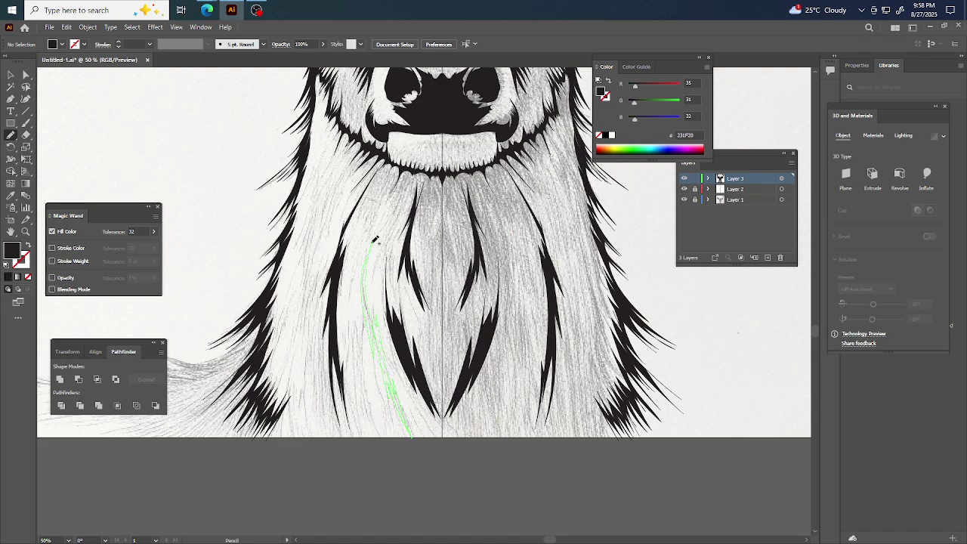
Draw a thin curved strand about 141 by 562 px between the long chest strand and the low centre tuft, filled black
drag(375, 240, 373, 242)
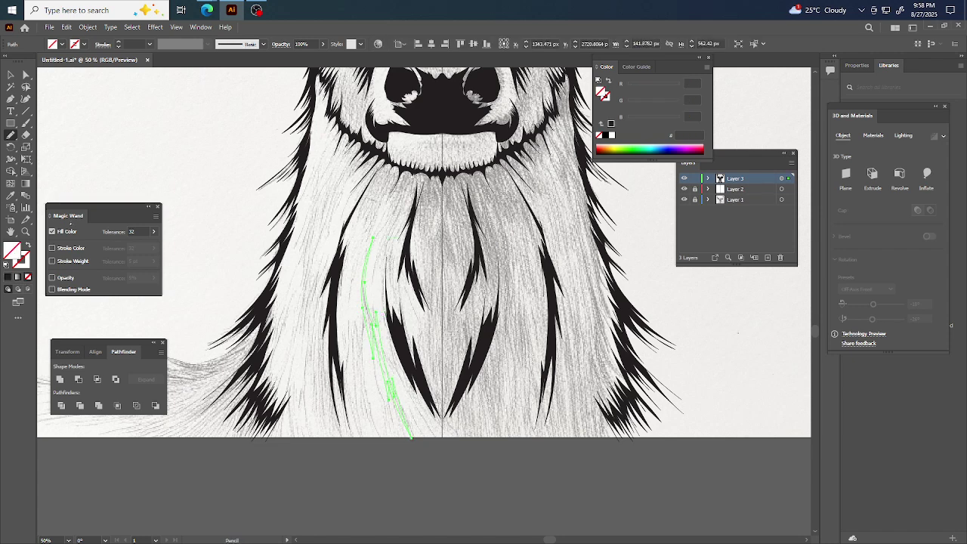
click(8, 278)
ctrl+click(183, 134)
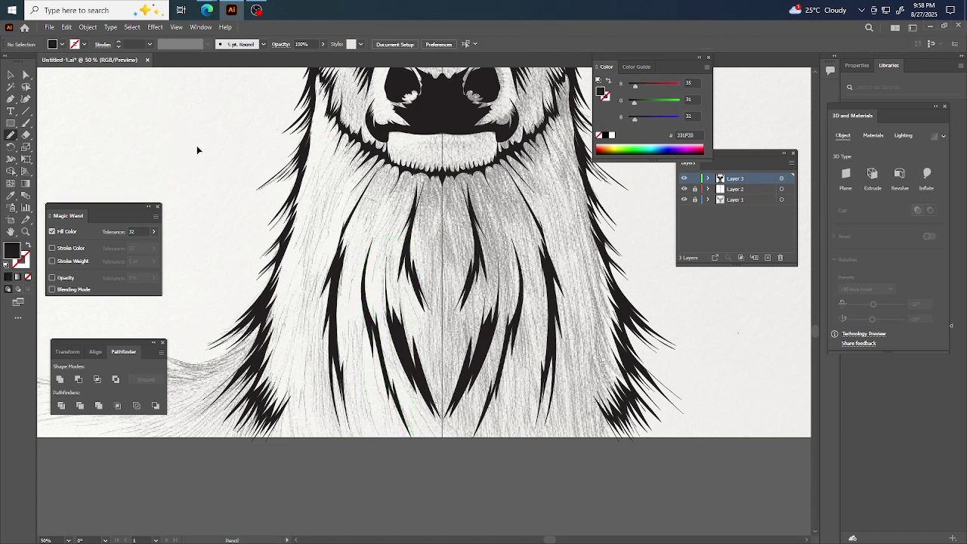
Draw two jagged tufts between the neck edge and the long strand, about 99 by 498 px and 86 by 444 px, filled black
scroll(196, 149, left, 1)
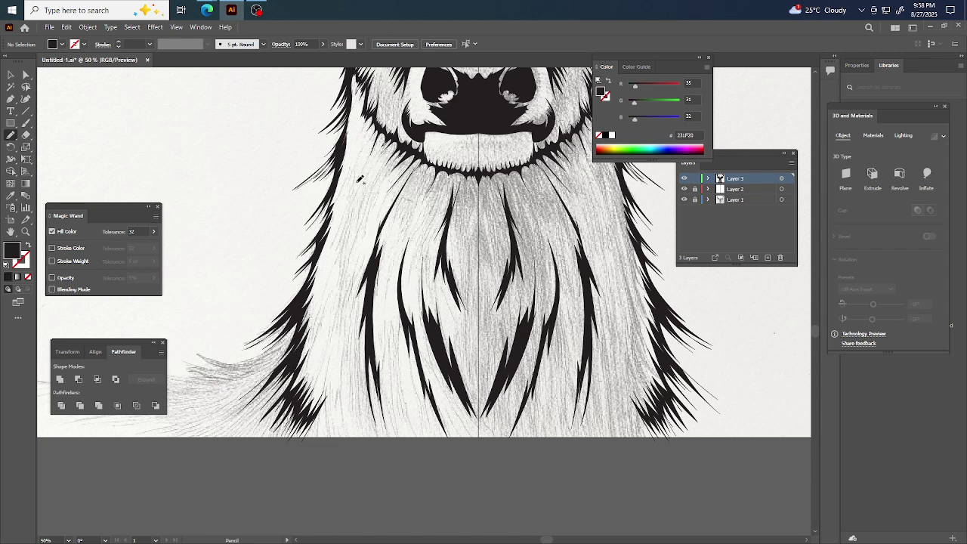
mouse_move(353, 187)
mouse_down()
mouse_move(331, 255)
mouse_move(344, 227)
mouse_move(330, 338)
mouse_move(358, 271)
mouse_move(344, 292)
mouse_move(351, 248)
mouse_up()
mouse_move(359, 201)
mouse_down()
mouse_move(367, 160)
mouse_move(358, 196)
mouse_up()
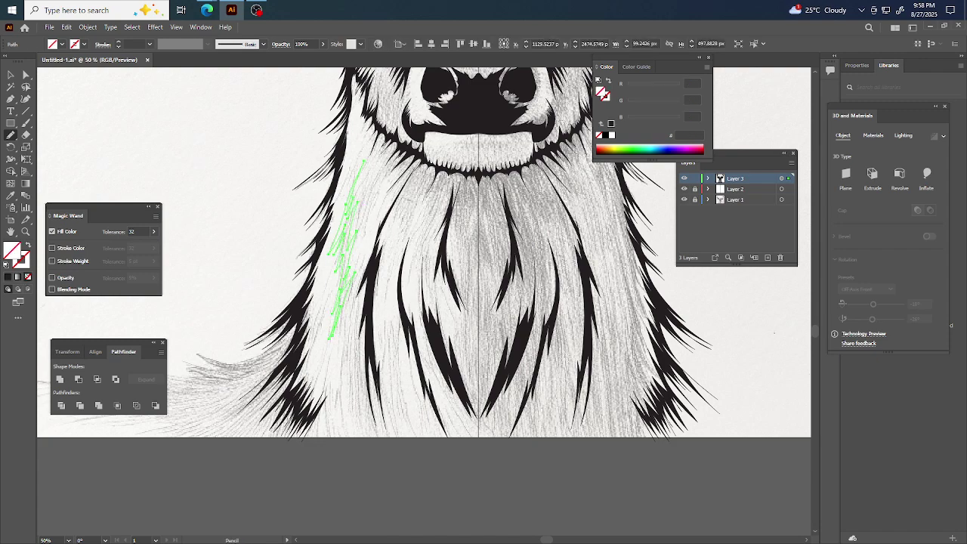
ctrl+click(232, 125)
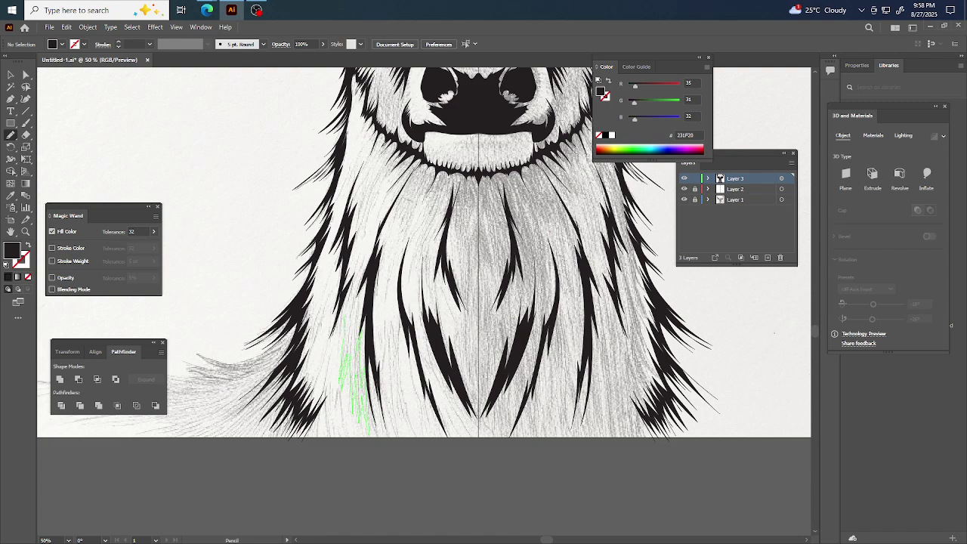
mouse_move(357, 302)
mouse_down()
mouse_move(356, 287)
mouse_move(351, 347)
mouse_move(355, 276)
mouse_up()
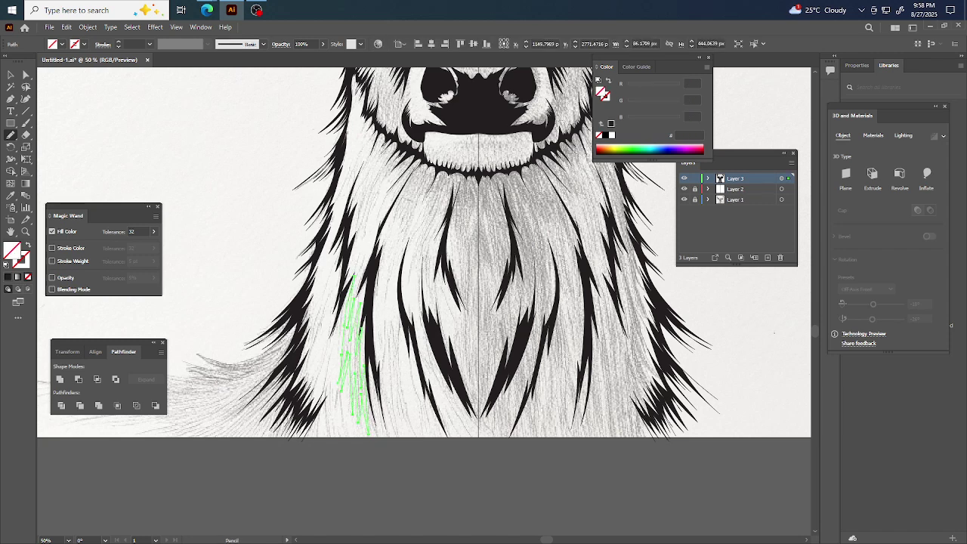
key(ctrl+shift+a)
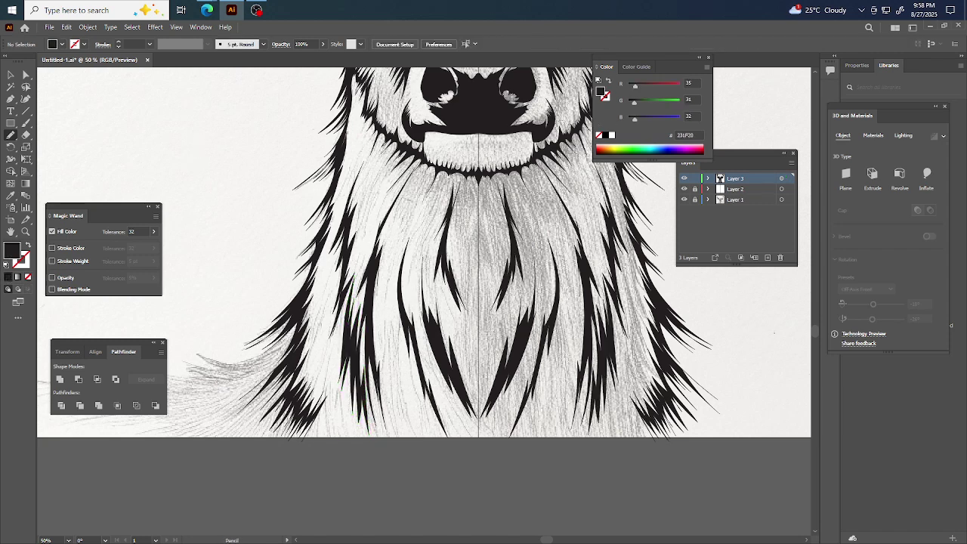
Draw a jagged tuft about 77 by 373 px low on the chest between the two long strands and fill it black
scroll(193, 150, right, 1)
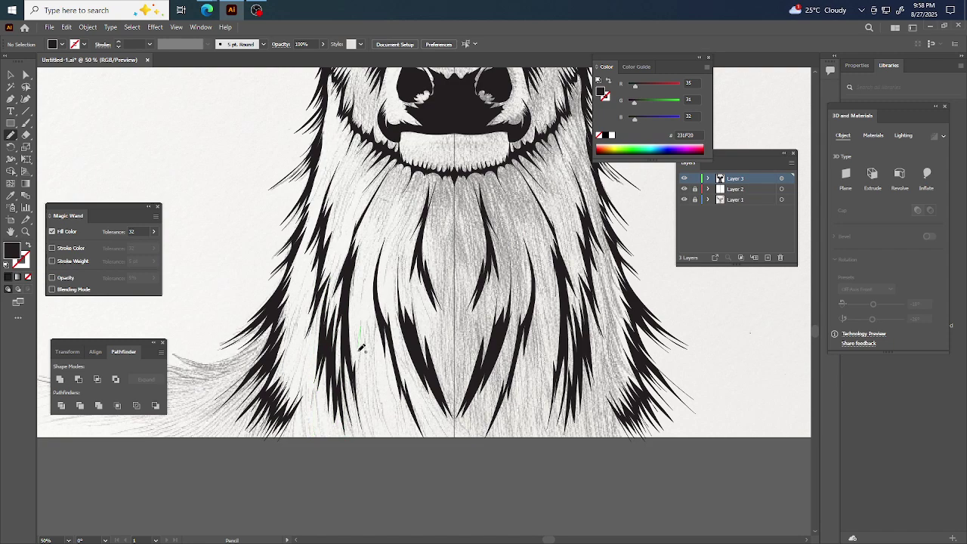
mouse_move(361, 347)
mouse_down()
mouse_move(361, 405)
mouse_move(364, 384)
mouse_move(368, 430)
mouse_move(368, 394)
mouse_move(388, 433)
mouse_up()
mouse_move(379, 388)
mouse_down()
mouse_move(374, 330)
mouse_move(366, 352)
mouse_up()
mouse_move(364, 316)
mouse_down()
mouse_move(374, 355)
mouse_move(375, 346)
mouse_up()
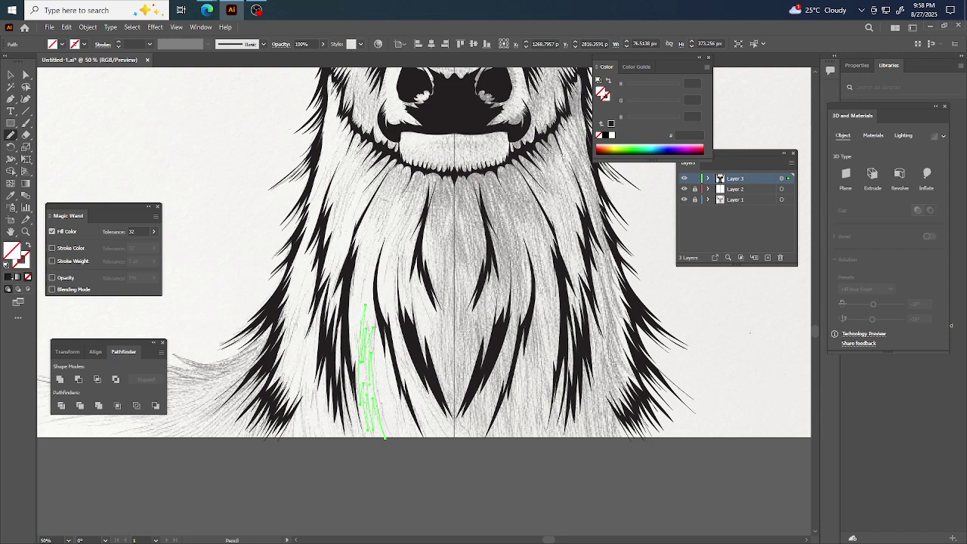
key(ctrl+z)
scroll(172, 149, left, 2)
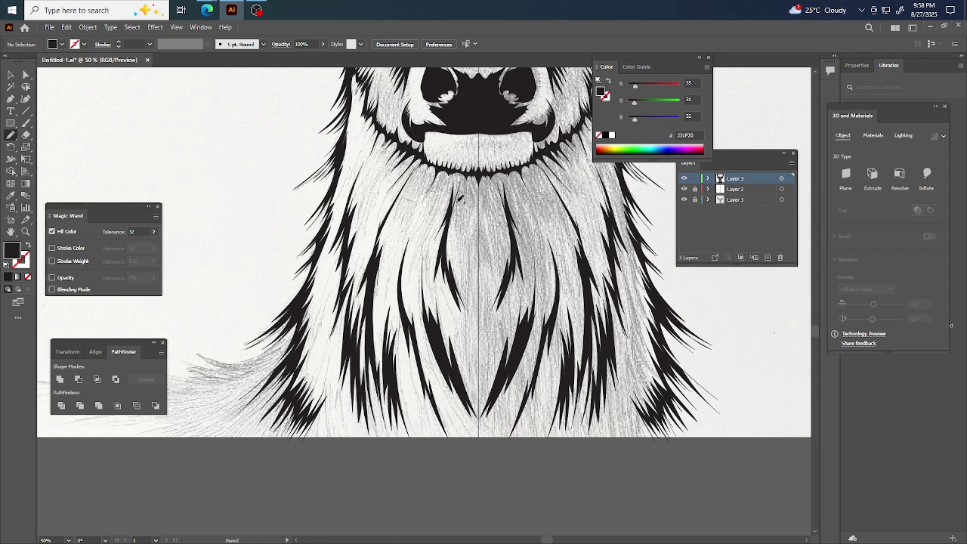
mouse_move(456, 206)
mouse_down()
mouse_move(473, 393)
mouse_move(476, 184)
mouse_move(475, 195)
mouse_move(464, 184)
mouse_move(466, 220)
mouse_move(469, 198)
mouse_up()
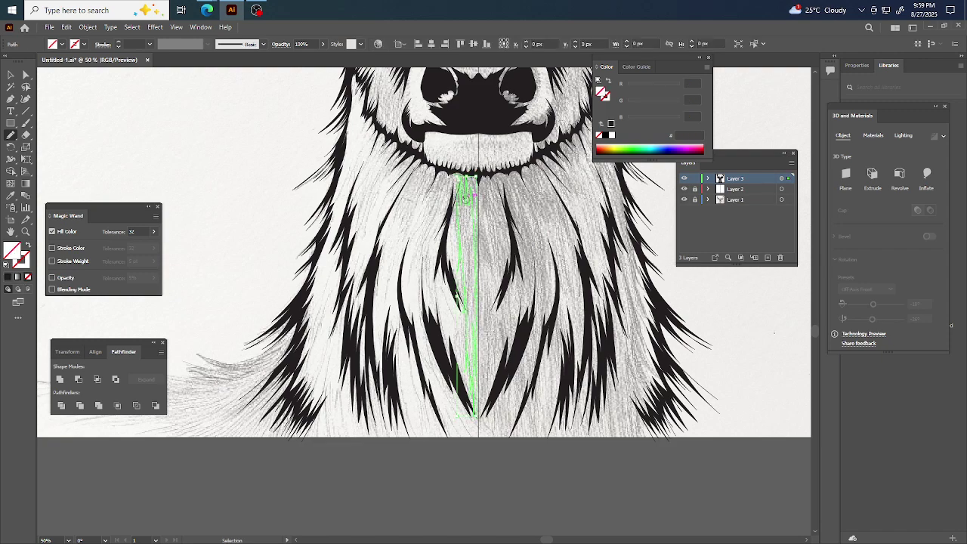
click(8, 276)
click(172, 146)
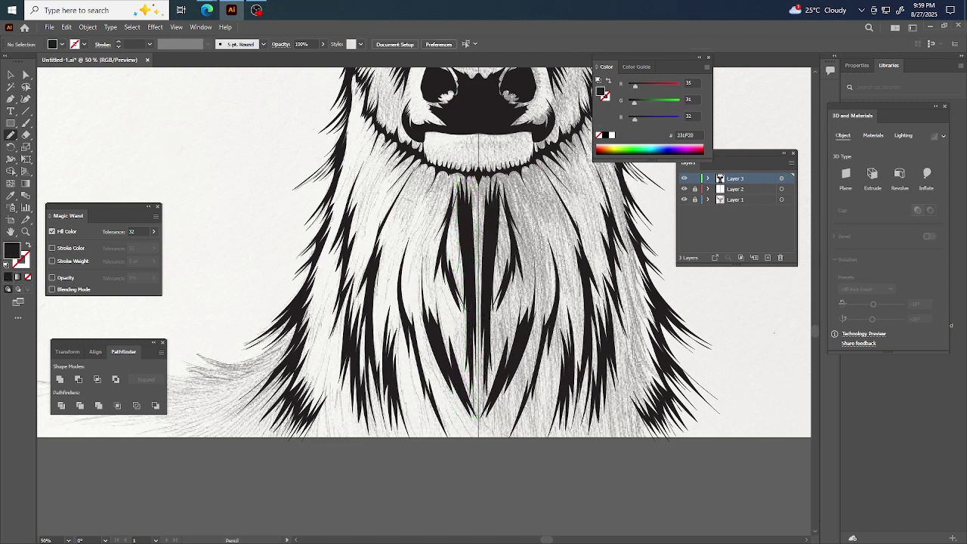
scroll(237, 153, down, 3)
drag(455, 216, 503, 229)
scroll(404, 206, up, 3)
key(ctrl+z)
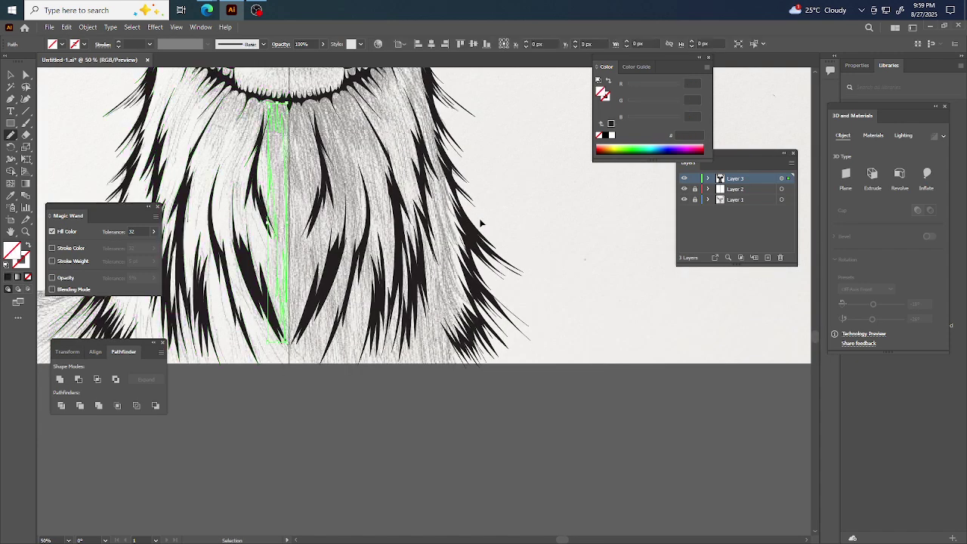
key(ctrl+z)
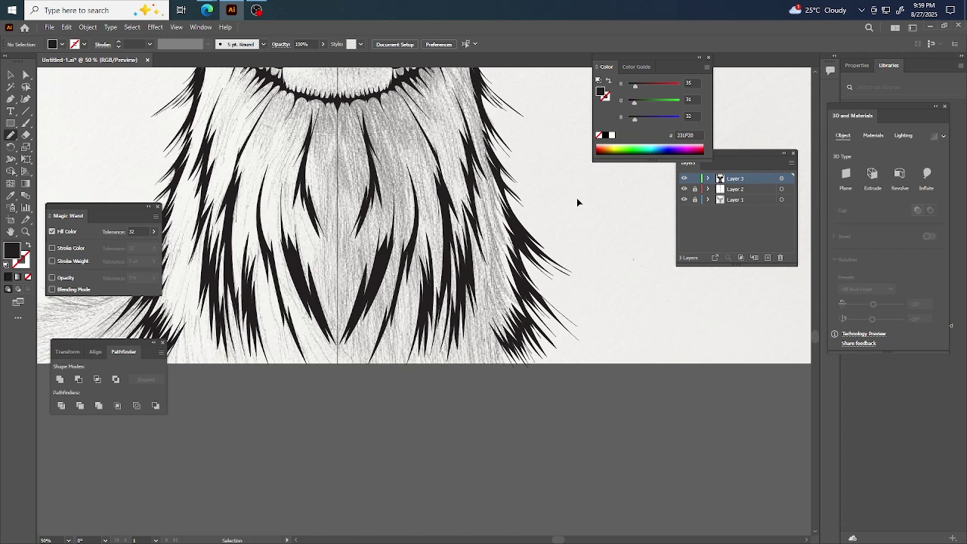
Draw a short spiky tuft about 67 by 176 px directly below the chin beside the centre line and fill it black
scroll(576, 205, up, 2)
scroll(333, 162, up, 1)
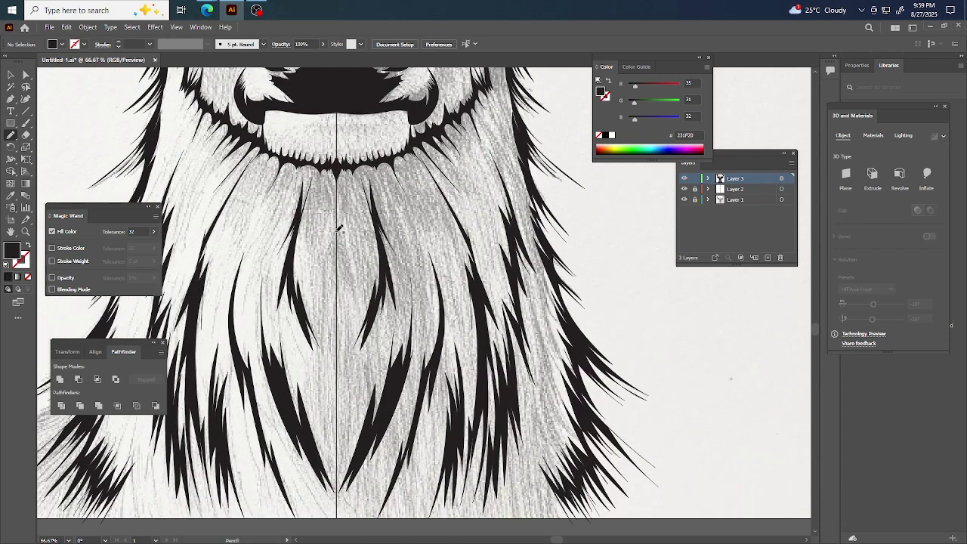
mouse_move(309, 191)
mouse_down()
mouse_move(316, 243)
mouse_move(330, 196)
mouse_move(332, 220)
mouse_move(329, 169)
mouse_move(326, 189)
mouse_move(316, 163)
mouse_move(312, 182)
mouse_move(312, 165)
mouse_move(306, 199)
mouse_move(304, 184)
mouse_move(316, 227)
mouse_up()
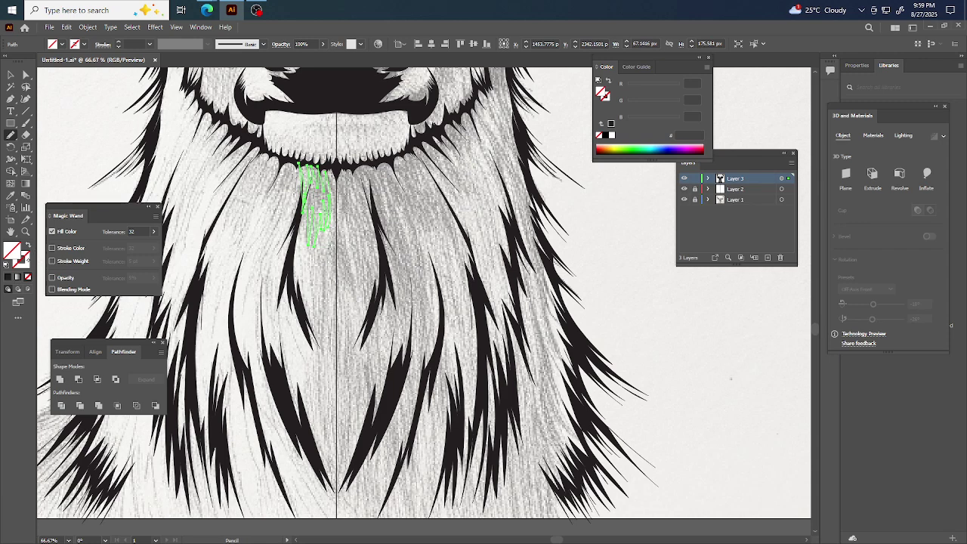
key(ctrl+shift+a)
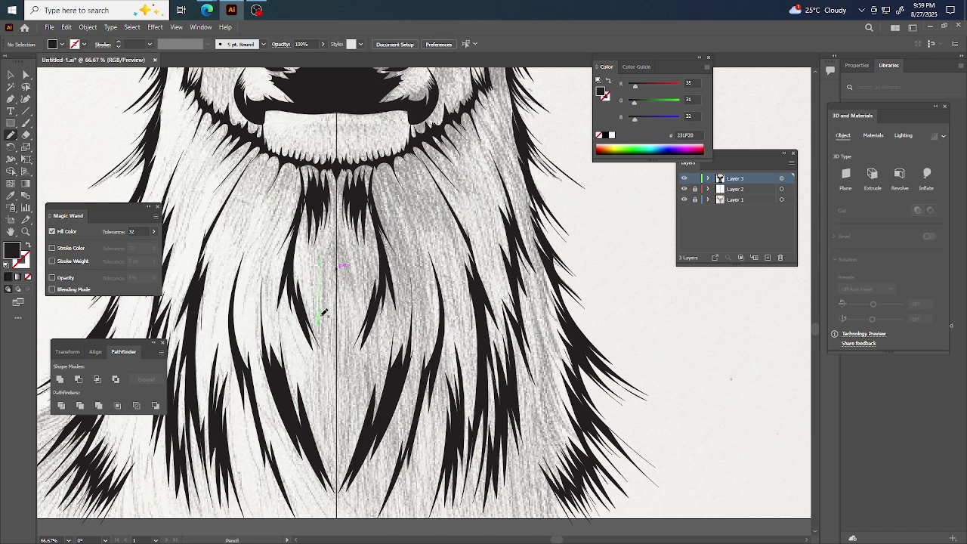
Draw a narrow strand about 36 by 473 px beside the centre line, starting below the short chin tuft, and fill it black
mouse_move(323, 313)
mouse_down()
mouse_move(318, 366)
mouse_move(324, 340)
mouse_up()
drag(323, 389, 325, 427)
drag(323, 388, 327, 320)
drag(332, 275, 323, 302)
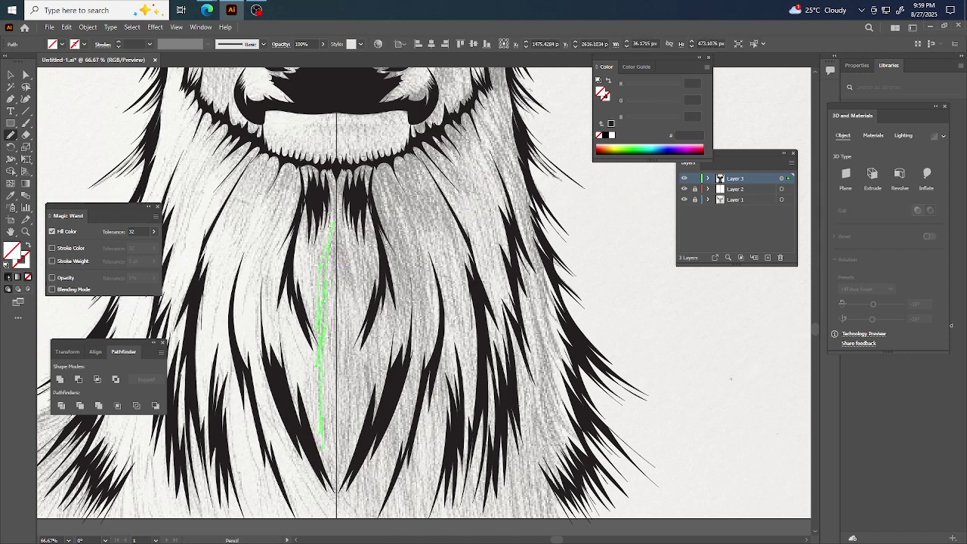
key(ctrl+shift+a)
Draw a slanted spiky tuft about 102 by 238 px below the corner of the mouth and fill it black
scroll(349, 193, left, 3)
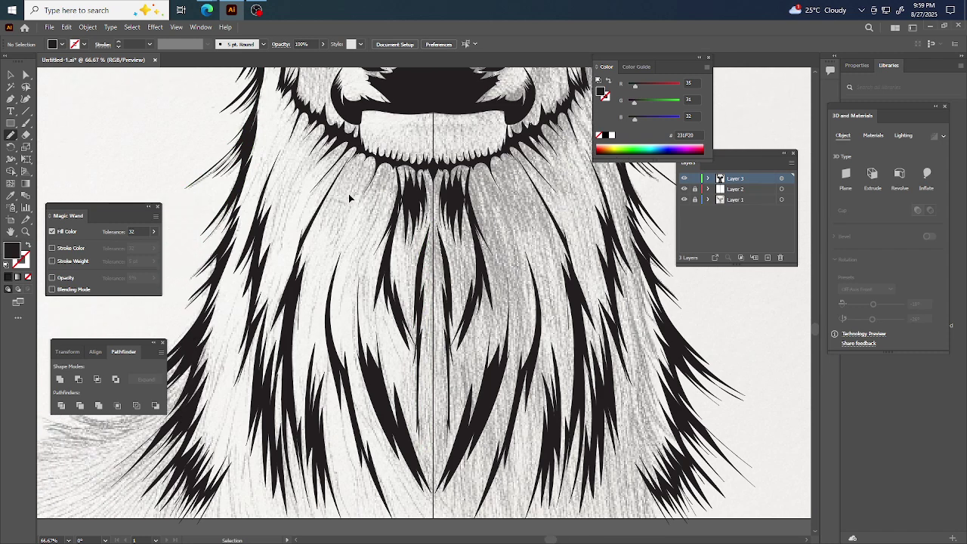
scroll(362, 202, right, 1)
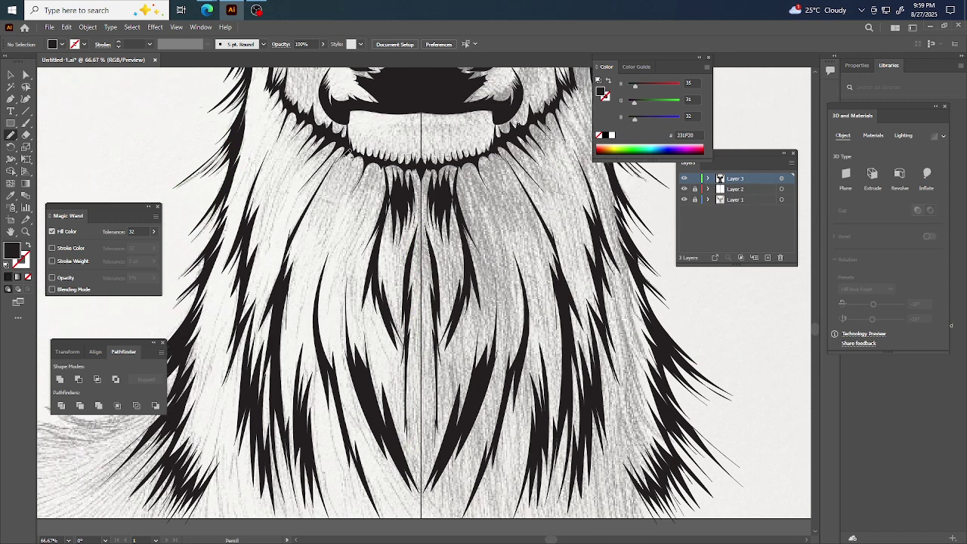
drag(340, 155, 312, 221)
drag(333, 187, 315, 227)
mouse_move(338, 158)
mouse_down()
mouse_move(333, 197)
mouse_move(351, 161)
mouse_up()
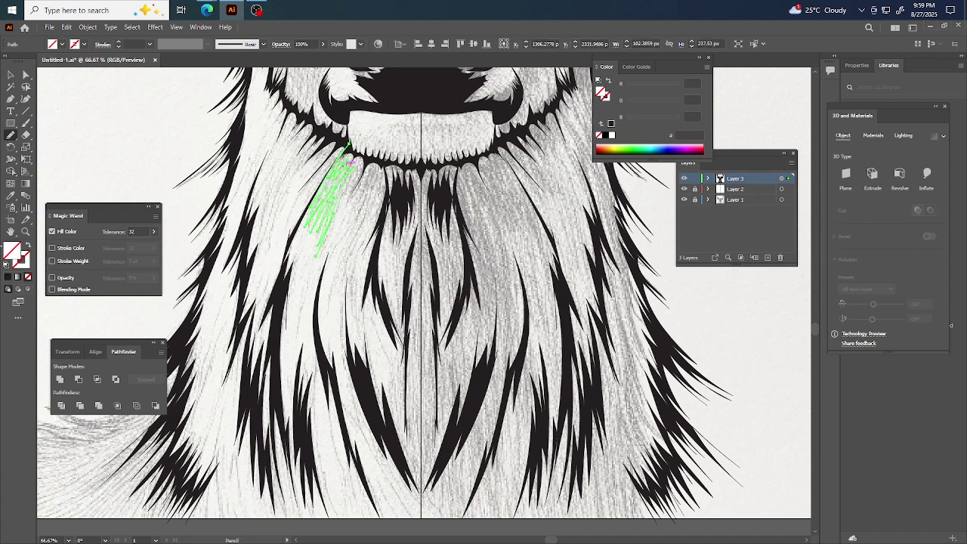
key(ctrl+z)
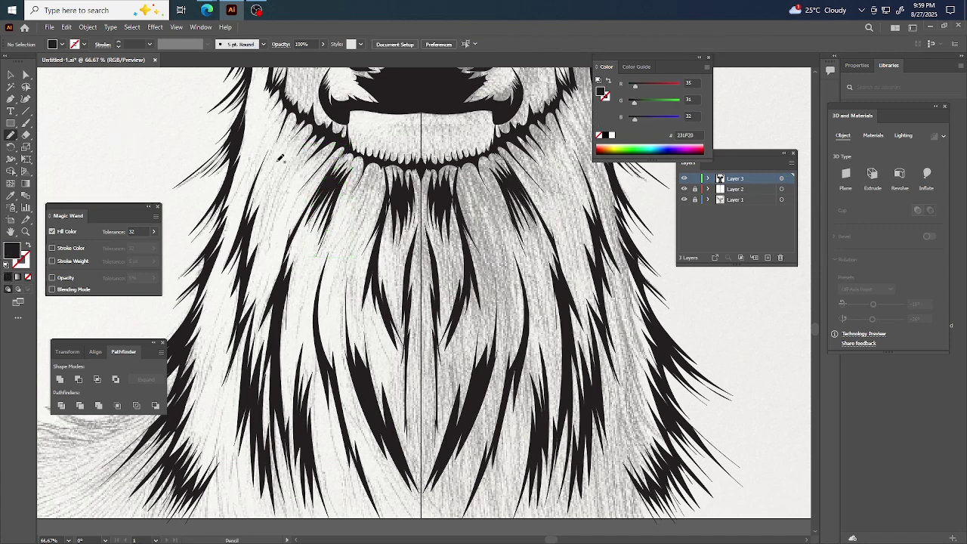
Draw two slanted tufts on the upper outer neck below the jaw, the outermost about 93 by 170 px, and fill them black
mouse_move(264, 217)
mouse_down()
mouse_move(277, 190)
mouse_move(264, 242)
mouse_move(296, 168)
mouse_move(269, 192)
mouse_move(293, 140)
mouse_move(275, 169)
mouse_move(239, 188)
mouse_up()
key(ctrl+shift+a)
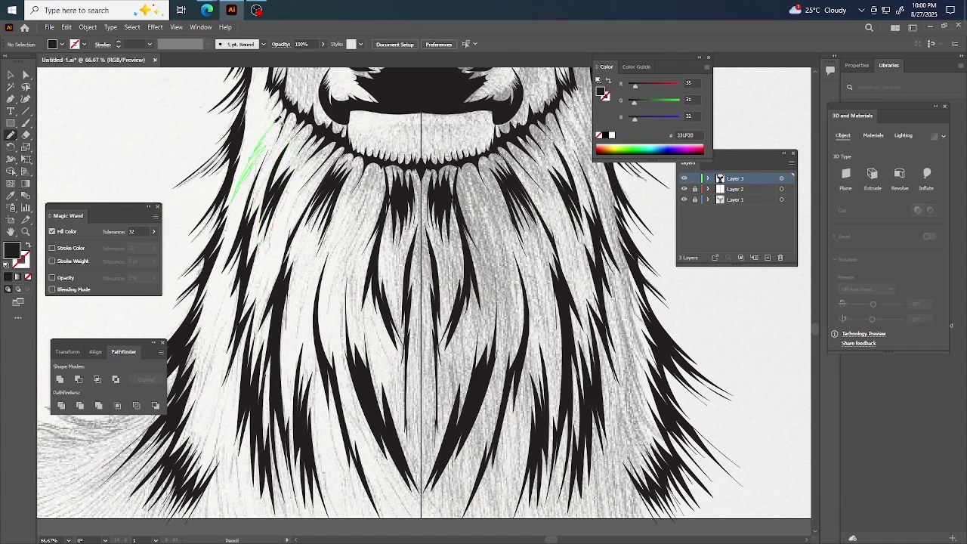
mouse_move(277, 119)
mouse_down()
mouse_move(255, 173)
mouse_move(258, 148)
mouse_up()
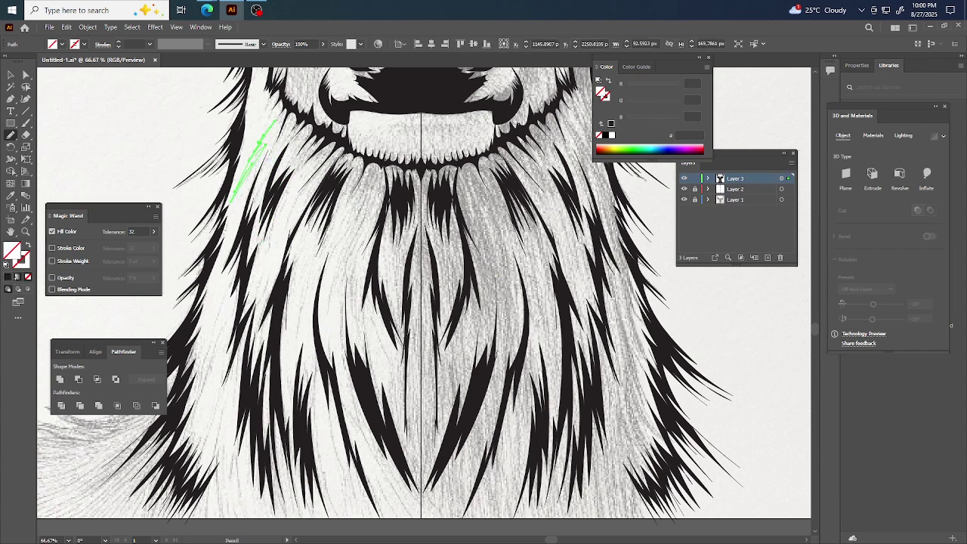
key(ctrl+z)
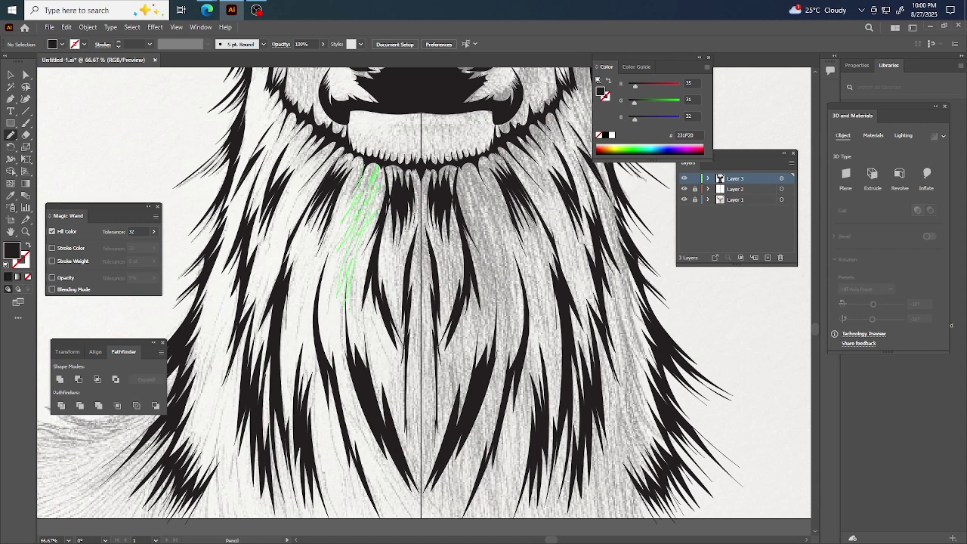
Draw a long tuft about 93 px wide between the slanted mouth-corner tuft and the short chin tuft, and fill it black
mouse_move(370, 157)
mouse_down()
mouse_move(364, 219)
mouse_move(372, 189)
mouse_up()
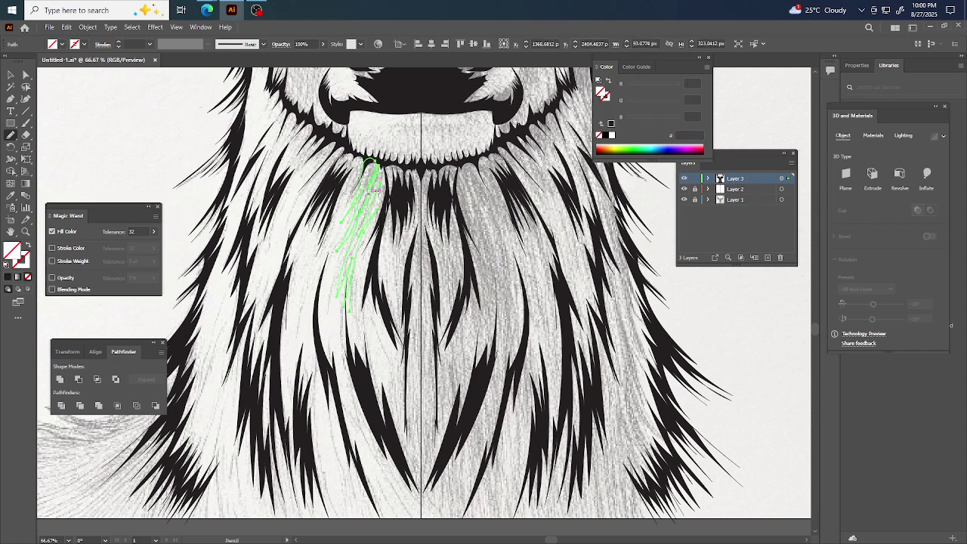
ctrl+click(106, 133)
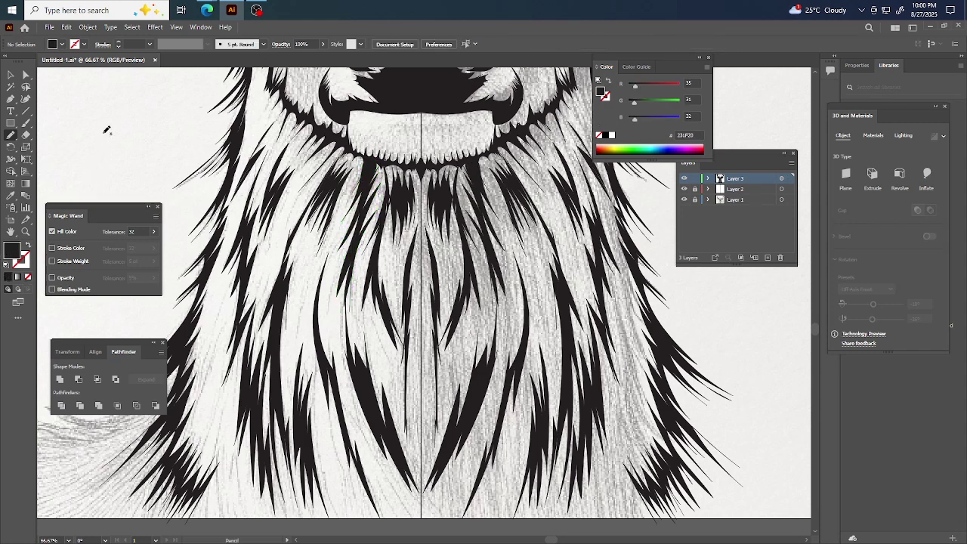
scroll(134, 151, down, 4)
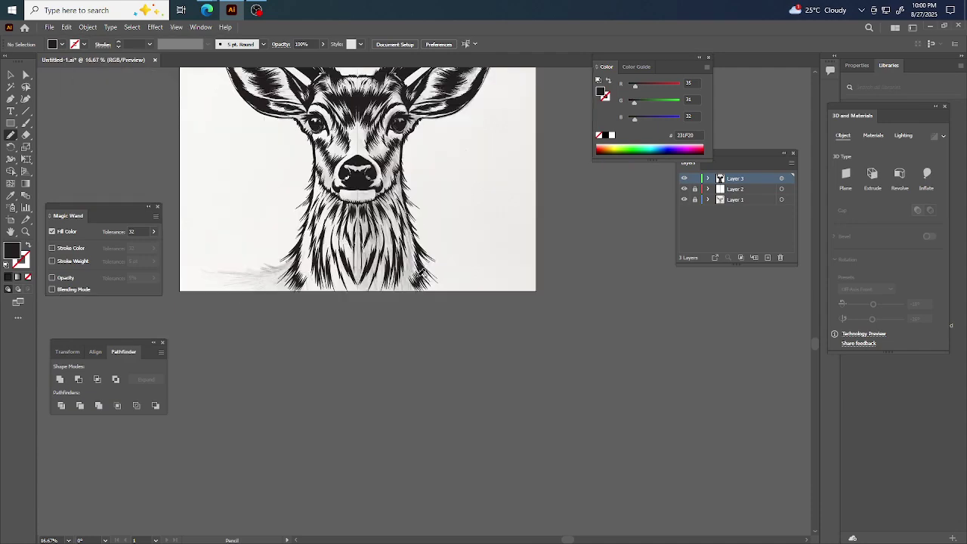
Draw a thin strand about 11 by 454 px along the centre line below the chin and fill it black
scroll(422, 274, up, 3)
scroll(362, 253, up, 1)
scroll(349, 252, up, 1)
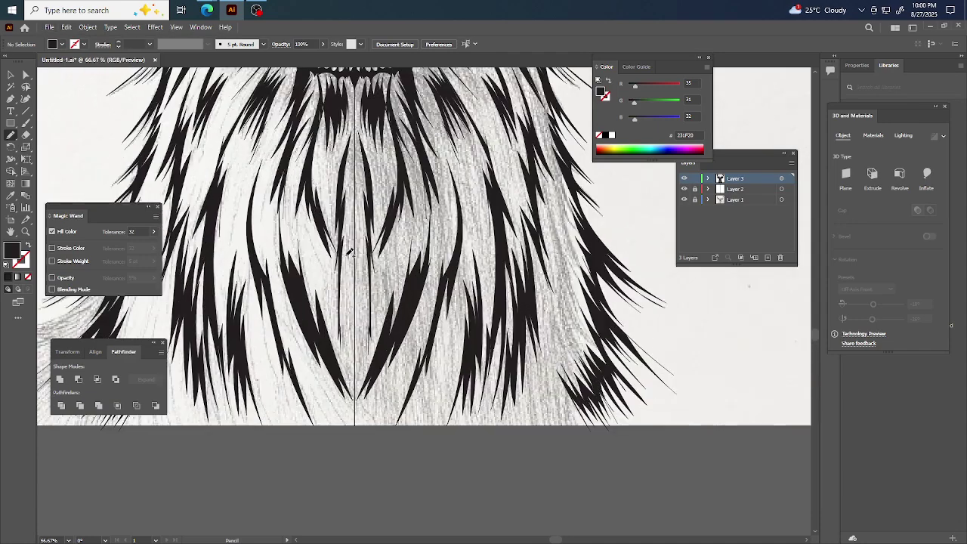
scroll(363, 257, left, 1)
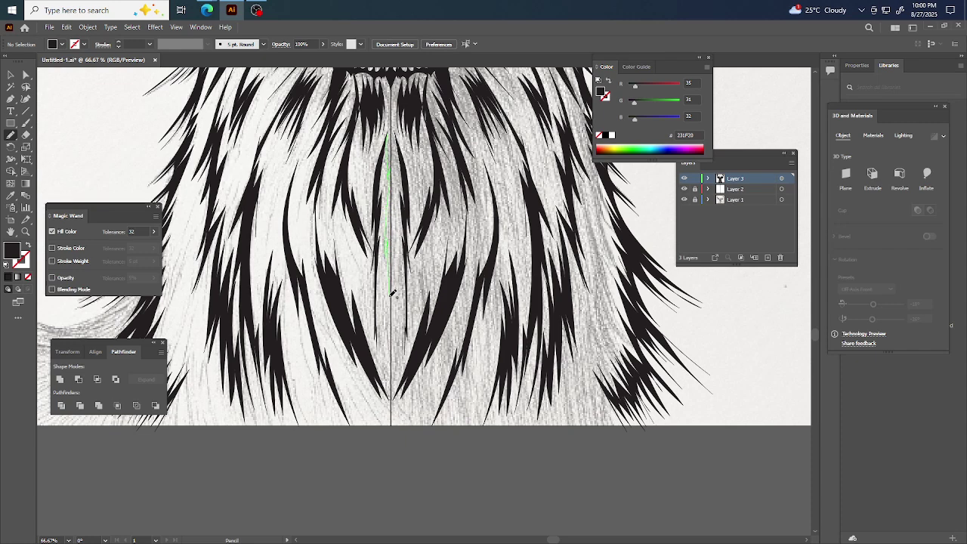
mouse_move(392, 177)
mouse_down()
mouse_move(391, 78)
mouse_move(392, 137)
mouse_up()
key(ctrl)
ctrl+click(391, 177)
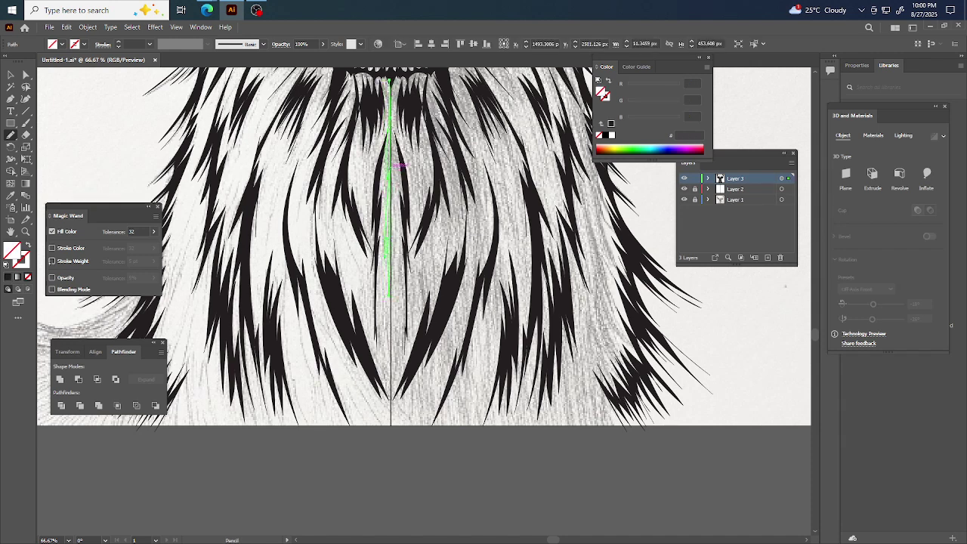
key(shift+x)
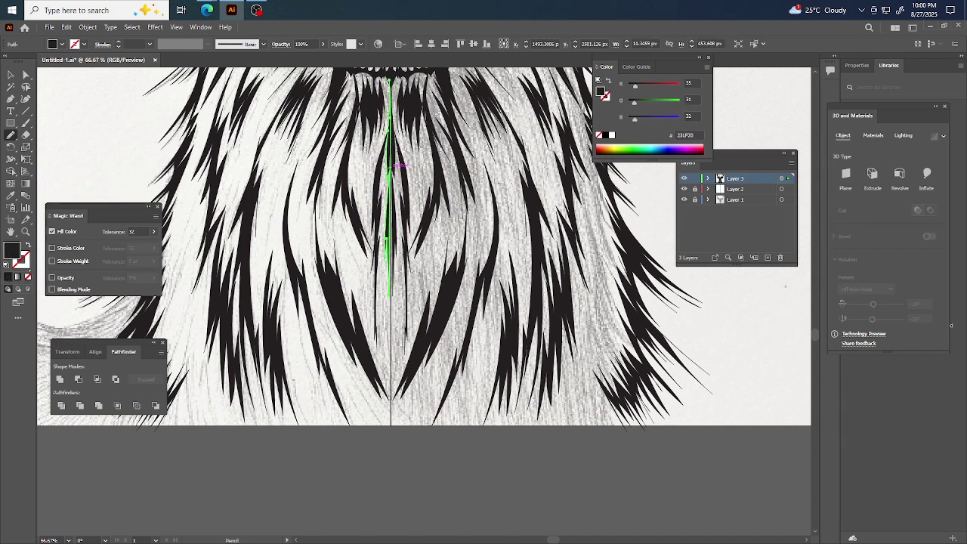
key(ctrl+shift+a)
Draw a narrow strand about 21 by 251 px on the lower centre line down to the V-shaped tufts' tips and fill it black
scroll(401, 233, down, 3)
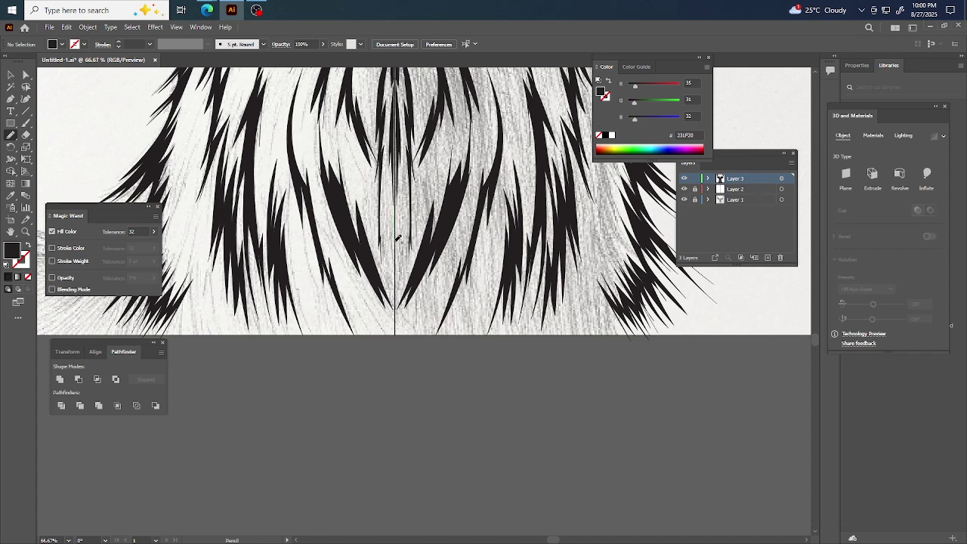
drag(402, 304, 396, 256)
drag(400, 195, 396, 240)
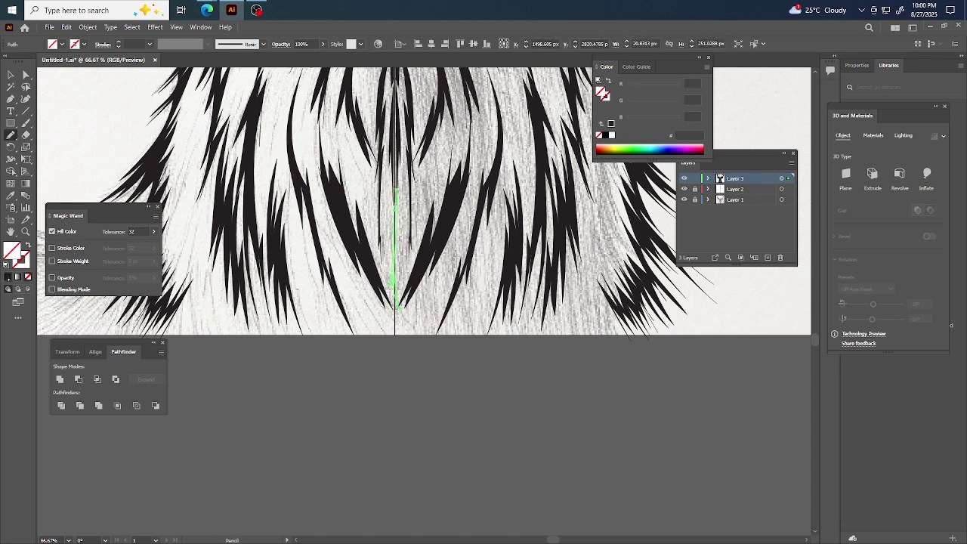
key(shift+x)
ctrl+click(98, 123)
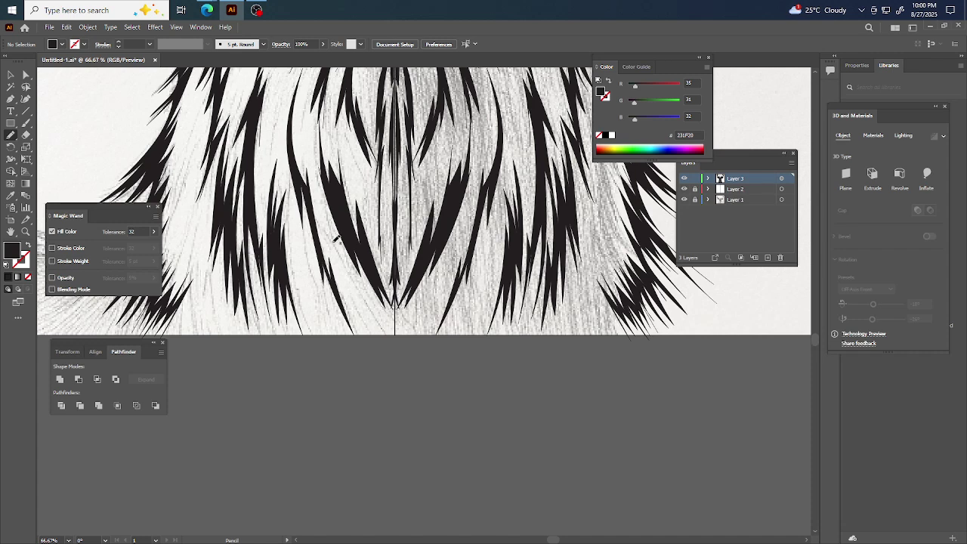
Draw a black strand about 123 by 286 px outside the central V tuft and another about 13 by 190 px beside the outer chest tuft
mouse_move(334, 240)
mouse_down()
mouse_move(385, 330)
mouse_move(345, 259)
mouse_move(328, 195)
mouse_move(349, 280)
mouse_up()
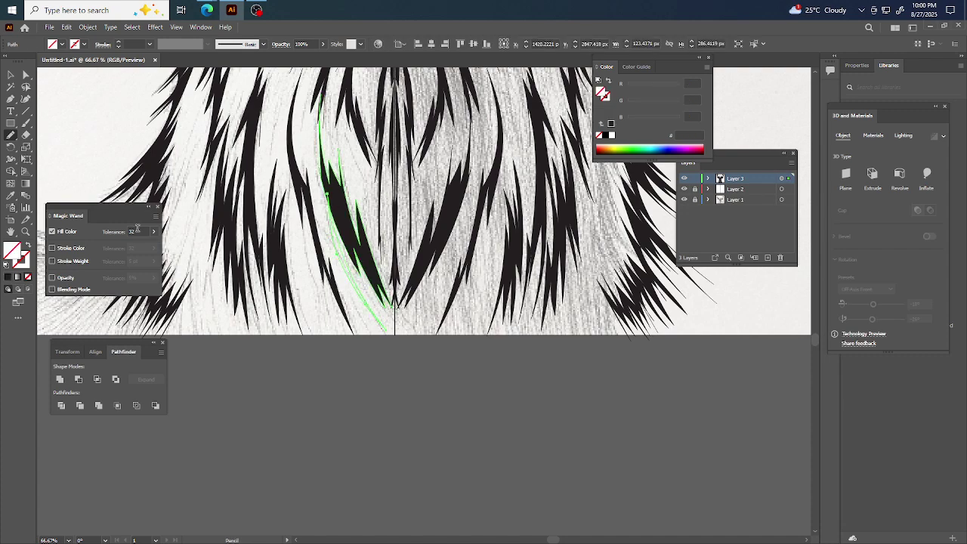
ctrl+click(106, 126)
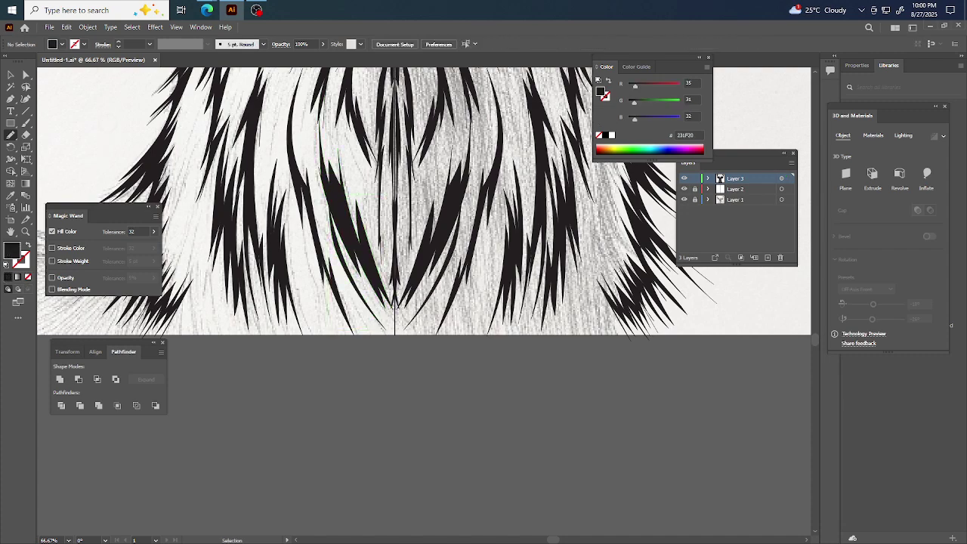
scroll(221, 109, left, 3)
scroll(222, 109, left, 6)
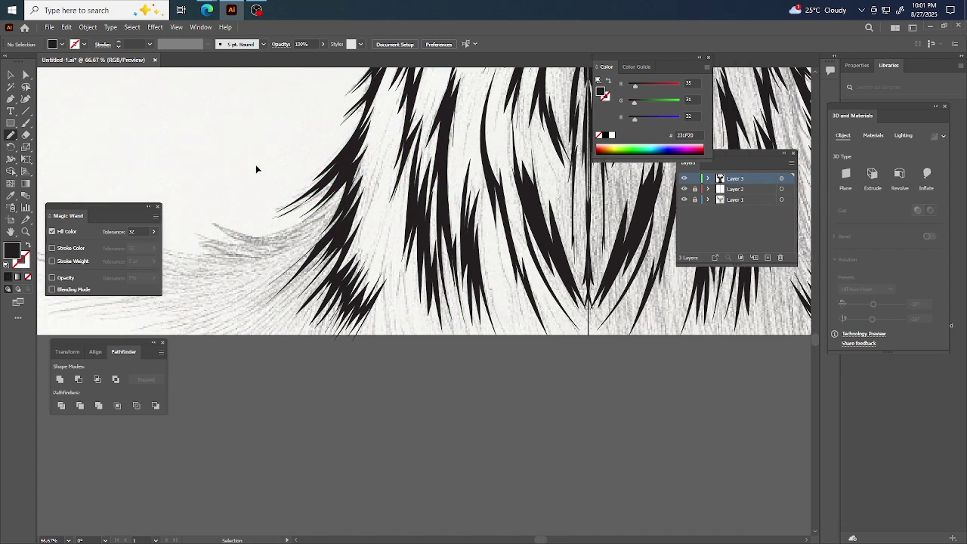
scroll(227, 148, right, 2)
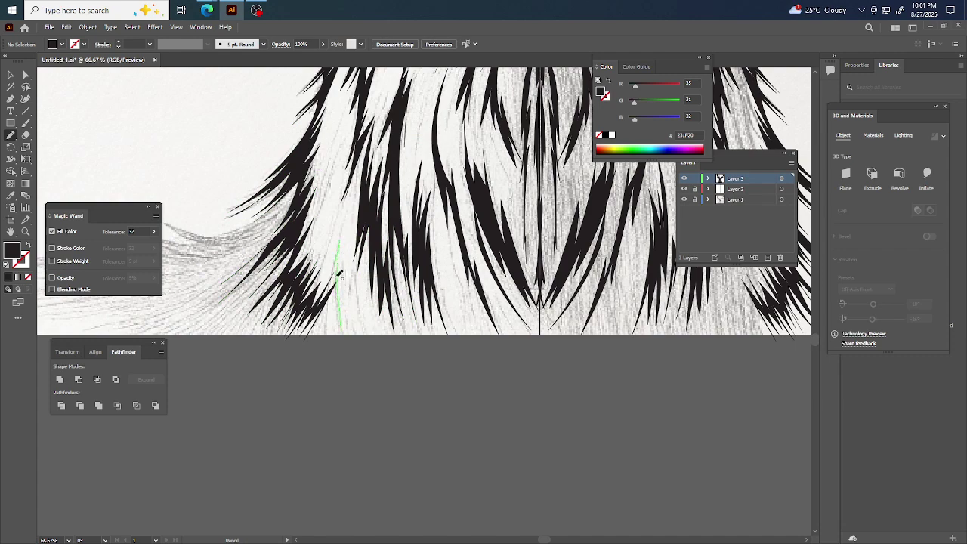
drag(338, 273, 340, 331)
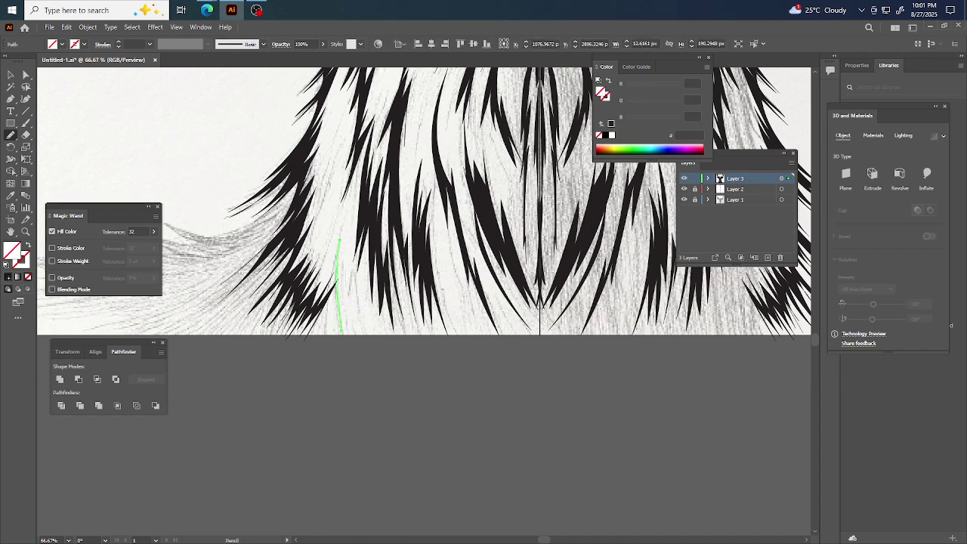
ctrl+click(200, 118)
Draw two thin black strands on the lower chest, about 36 by 243 px beside the long curved tuft and 17 by 128 px farther out
scroll(508, 240, left, 2)
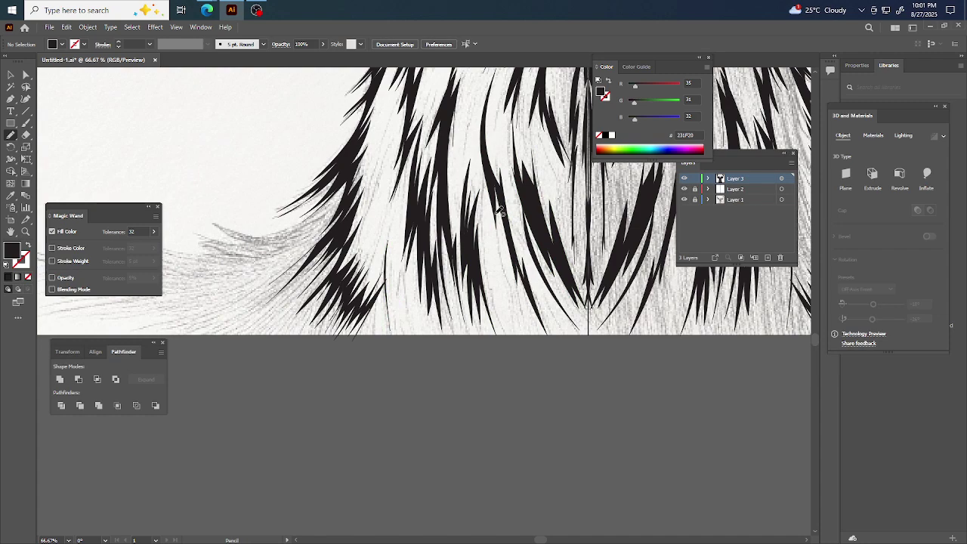
mouse_move(498, 212)
mouse_down()
mouse_move(512, 303)
mouse_move(499, 213)
mouse_move(507, 276)
mouse_move(502, 266)
mouse_up()
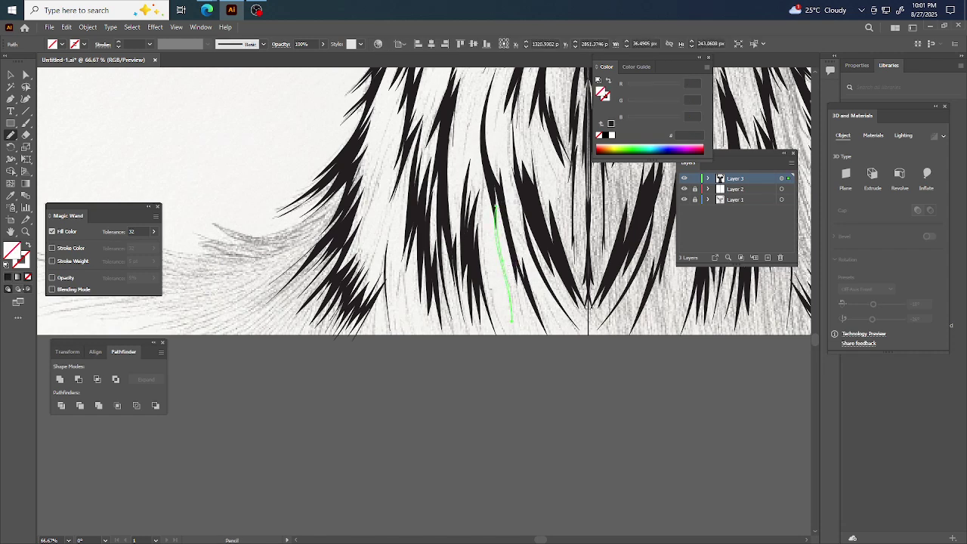
key(ctrl+shift+a)
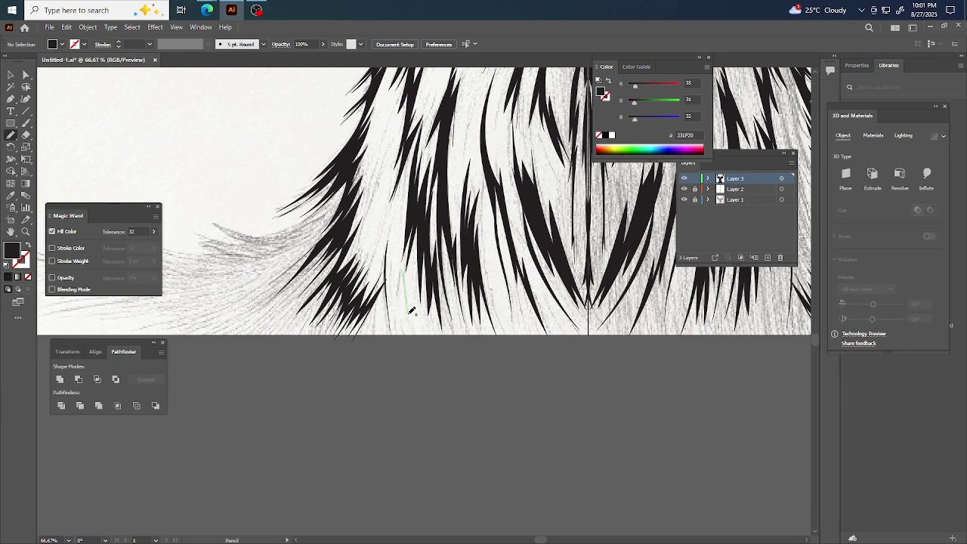
mouse_move(412, 311)
mouse_down()
mouse_move(409, 281)
mouse_move(409, 320)
mouse_up()
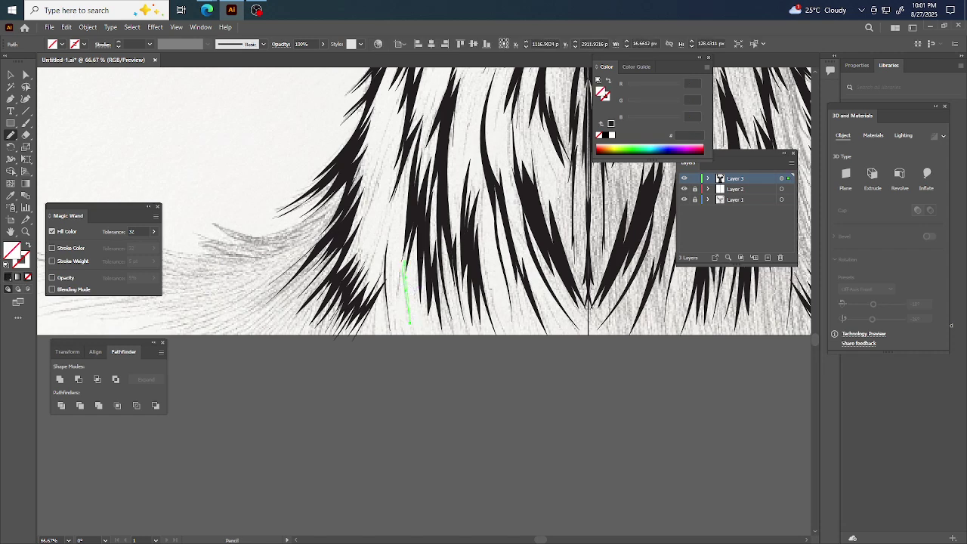
ctrl+click(231, 135)
Draw a narrow strand about 10 by 118 px just above the central V tuft's outer edge and fill it black
key(ctrl+minus)
key(ctrl+minus)
key(ctrl+minus)
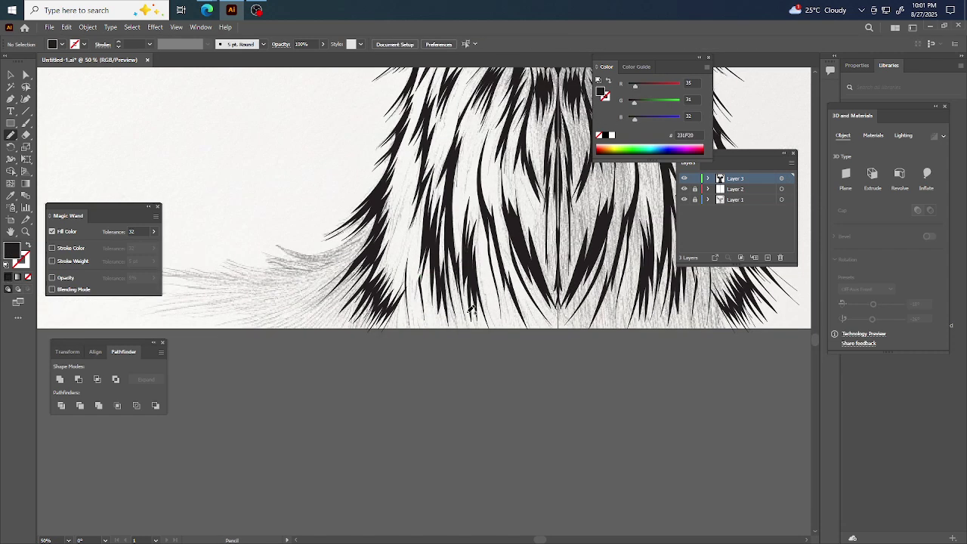
scroll(381, 297, up, 2)
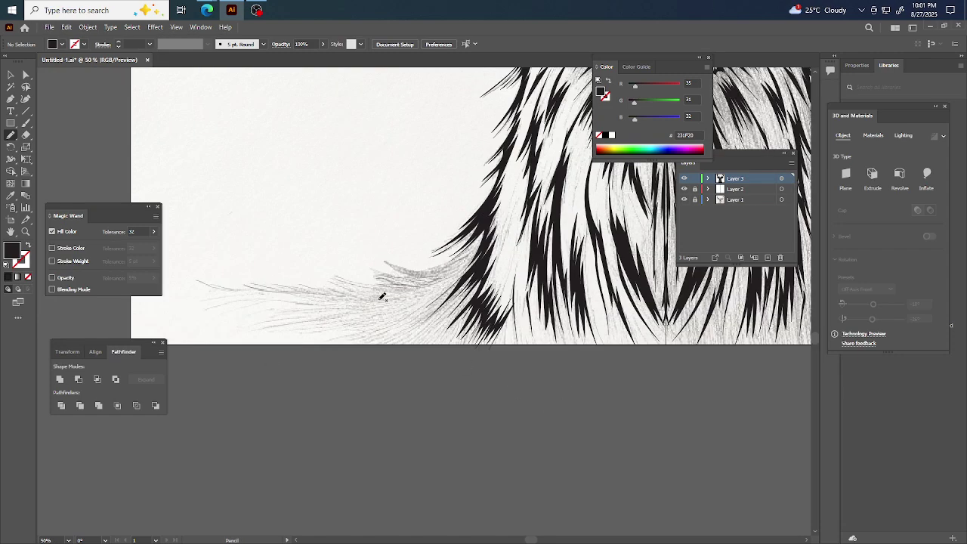
scroll(421, 317, down, 2)
scroll(510, 314, up, 2)
scroll(547, 313, up, 2)
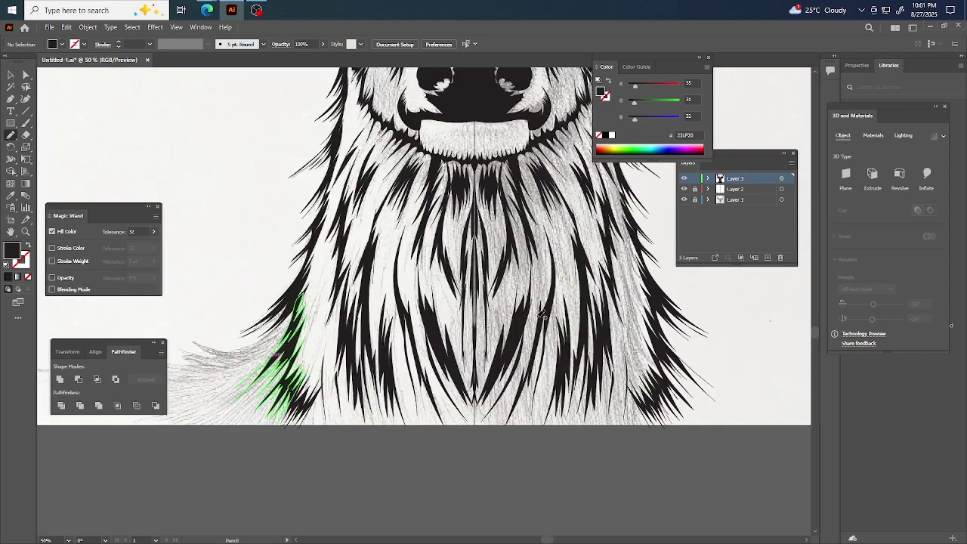
drag(545, 323, 471, 329)
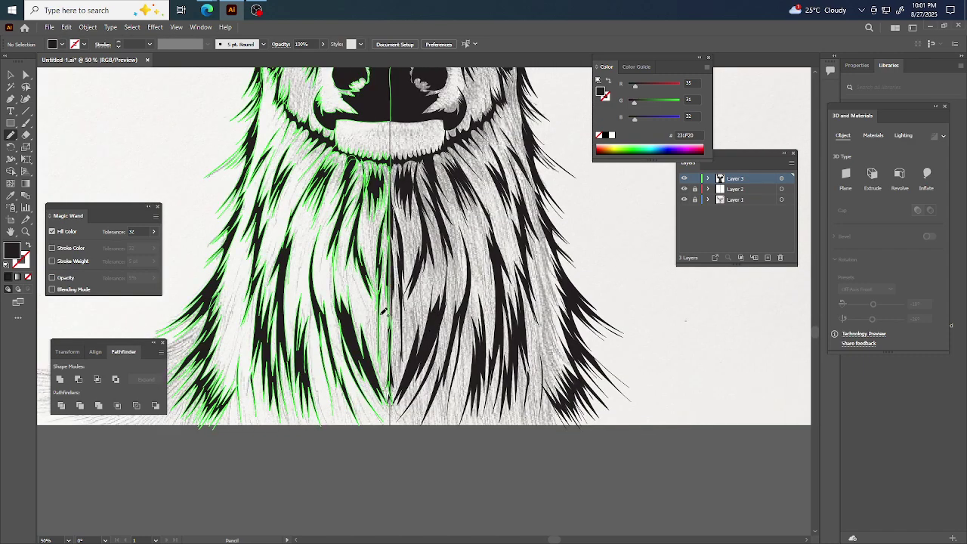
scroll(355, 291, up, 2)
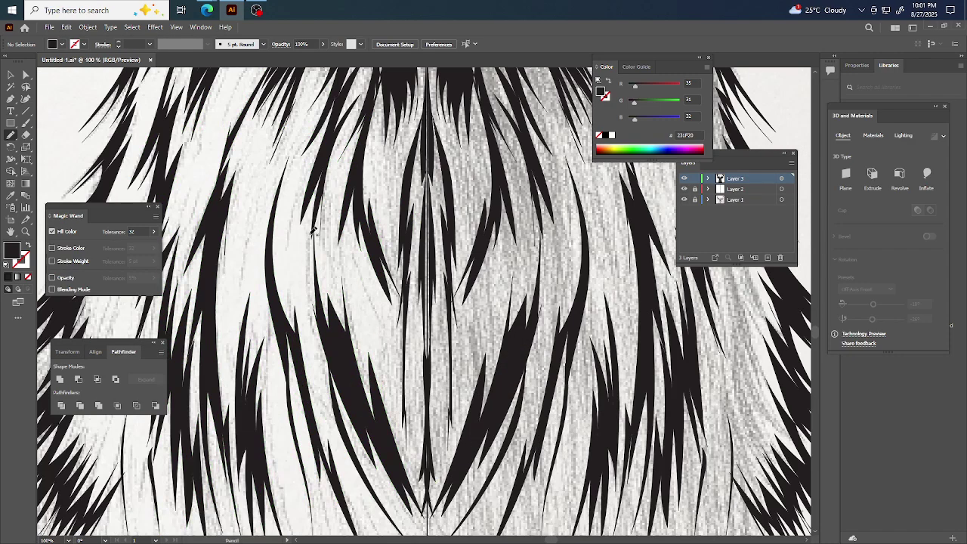
mouse_move(311, 259)
mouse_down()
mouse_move(312, 308)
mouse_move(315, 222)
mouse_move(311, 268)
mouse_up()
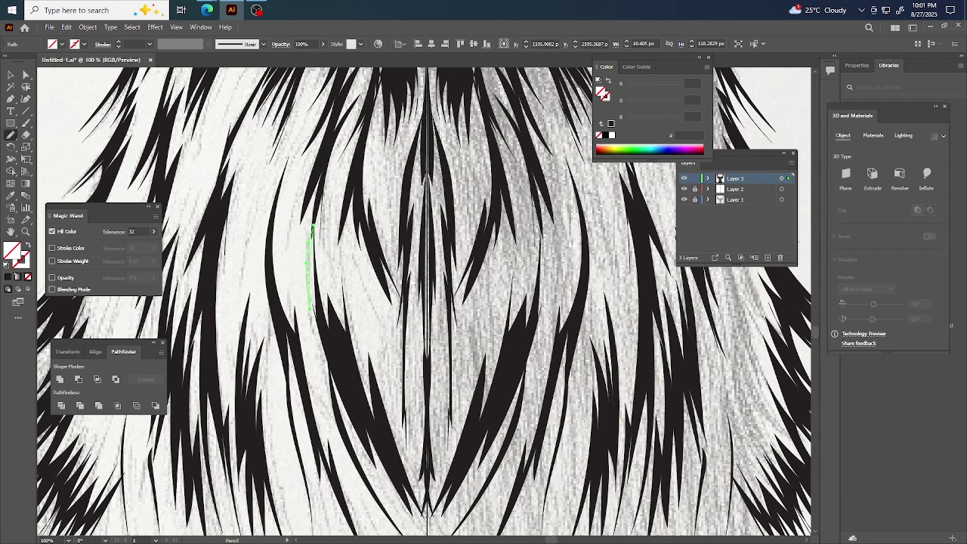
ctrl+click(269, 162)
Draw a curved strand about 39 by 145 px outside the long curved chest tuft and fill it black
drag(269, 185, 240, 281)
drag(269, 177, 264, 198)
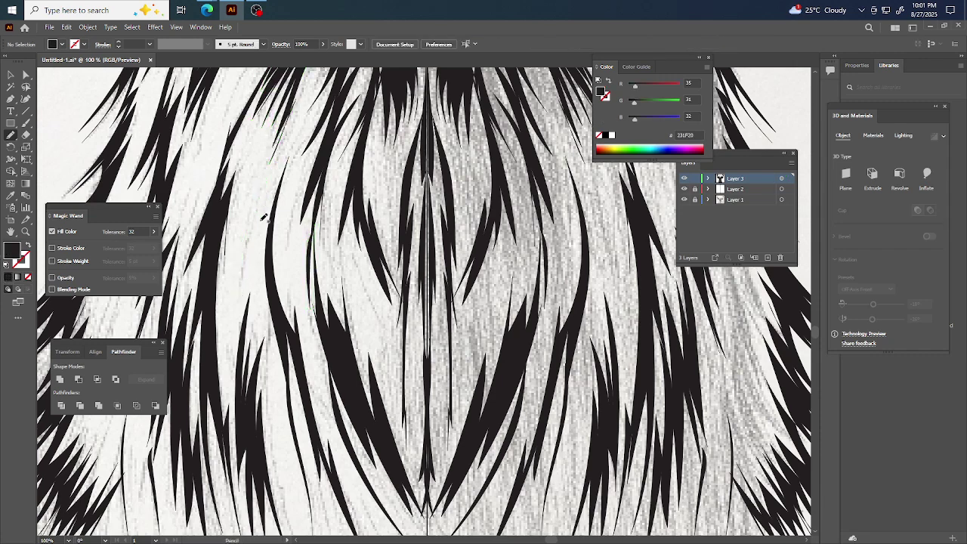
key(ctrl+z)
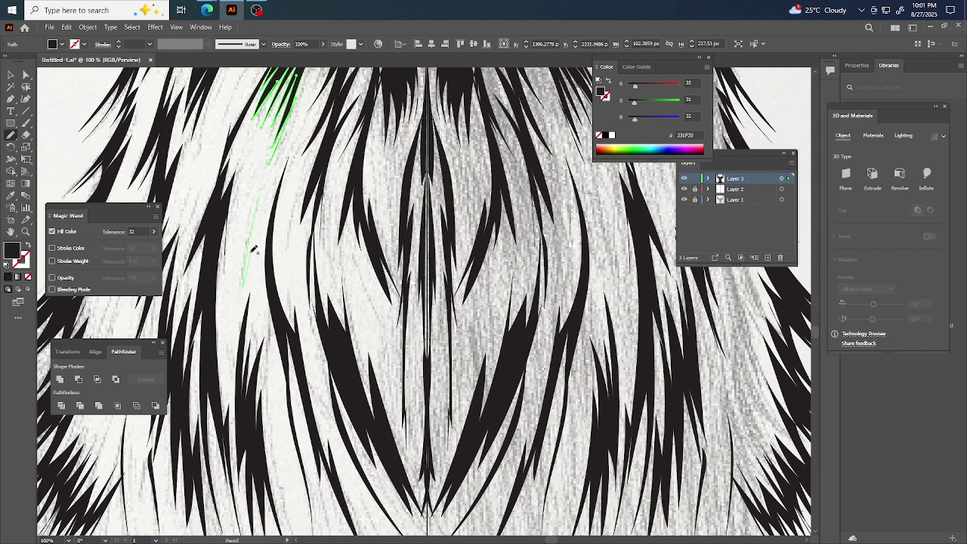
ctrl+click(262, 198)
ctrl+click(257, 227)
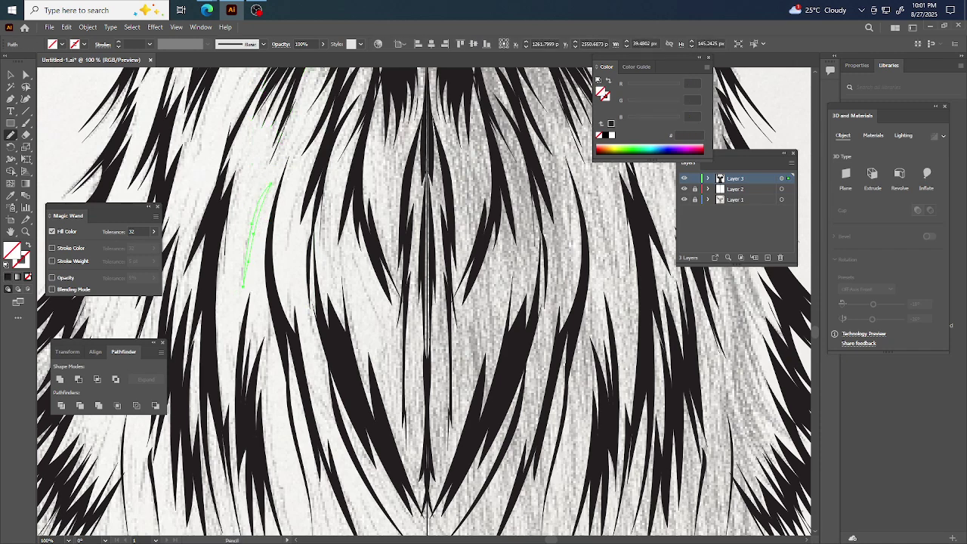
ctrl+click(293, 243)
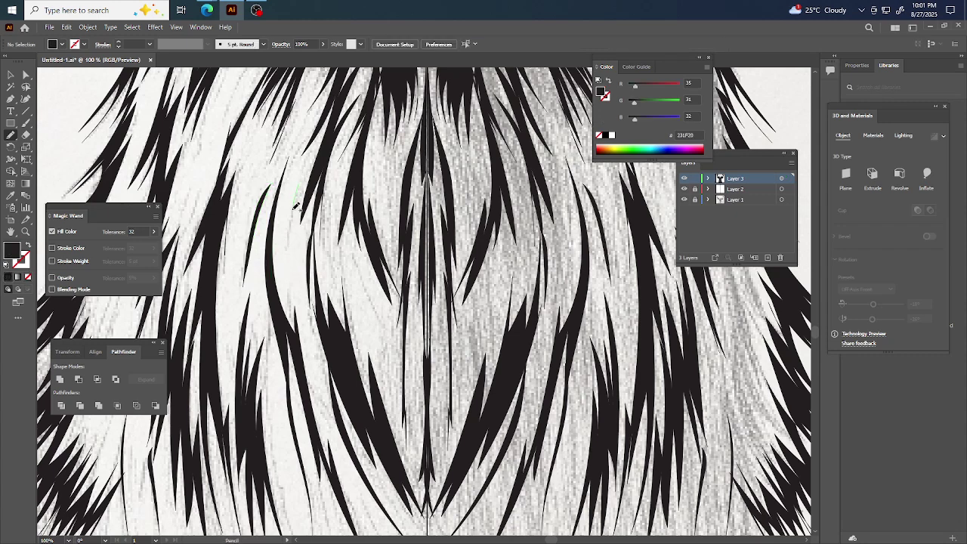
Draw a slanted strand inside the long curved tuft and one about 39 by 111 px beside the inner chest tuft, filling both black
drag(290, 240, 315, 158)
ctrl+click(353, 258)
drag(355, 257, 378, 325)
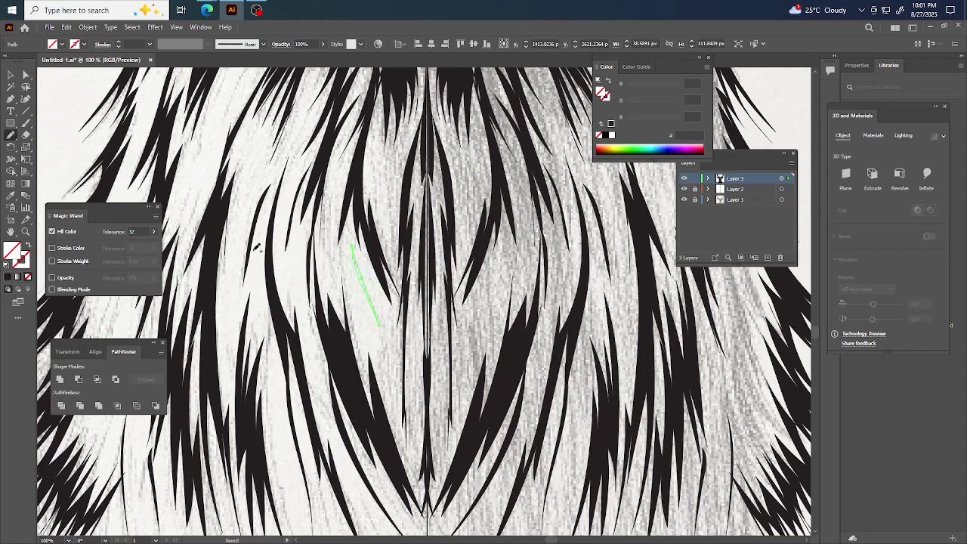
key(ctrl+minus)
key(ctrl+minus)
key(ctrl+minus)
key(ctrl+minus)
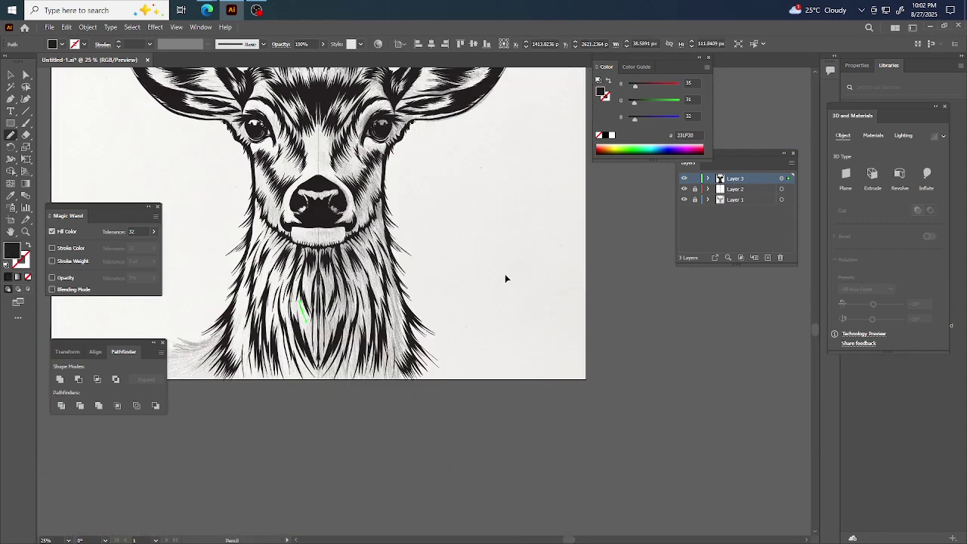
key(ctrl+shift+a)
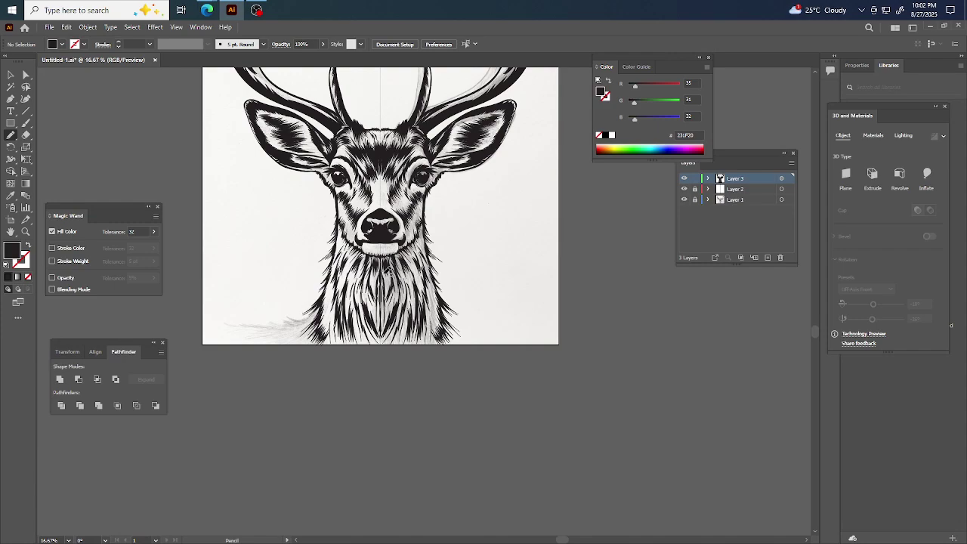
Add a new layer above the deer artwork layer for the sketched shoulder fur
key(ctrl+plus)
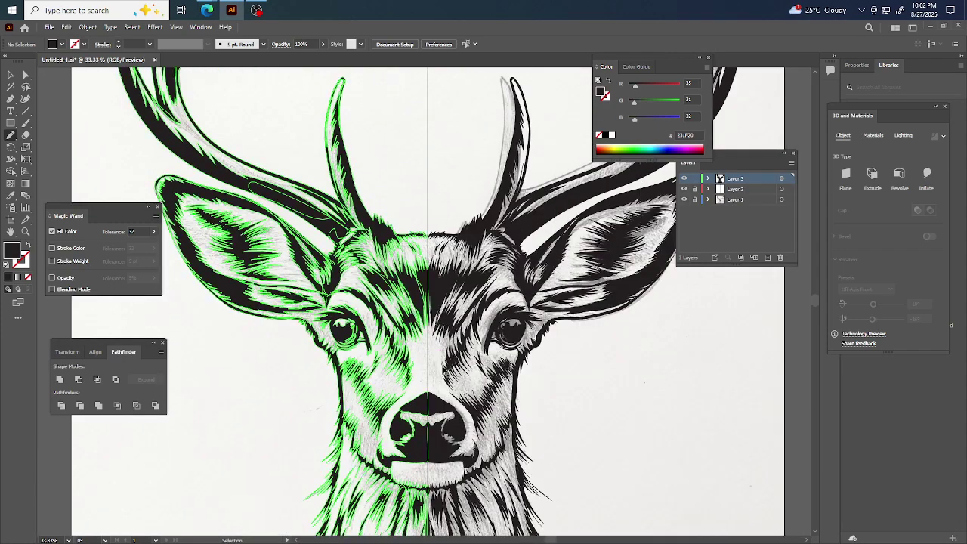
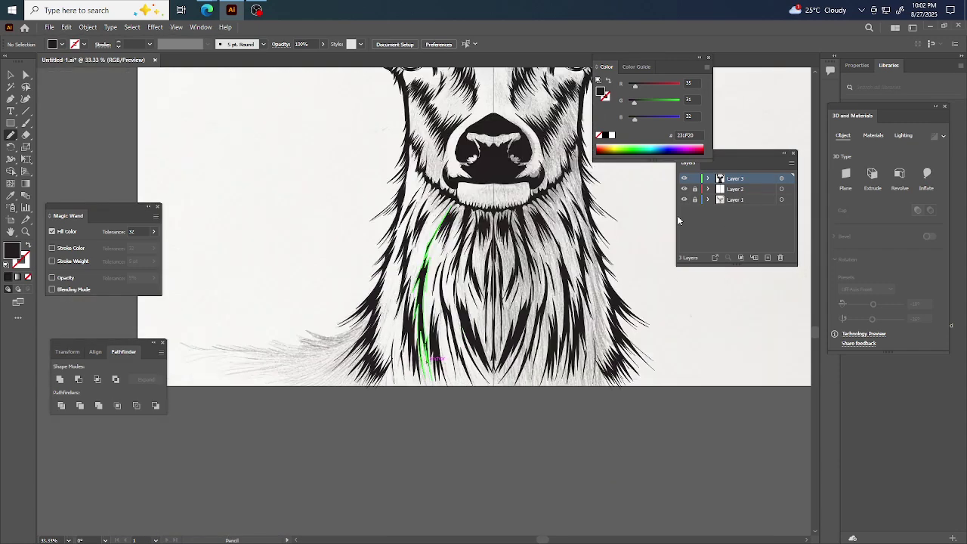
scroll(602, 265, down, 2)
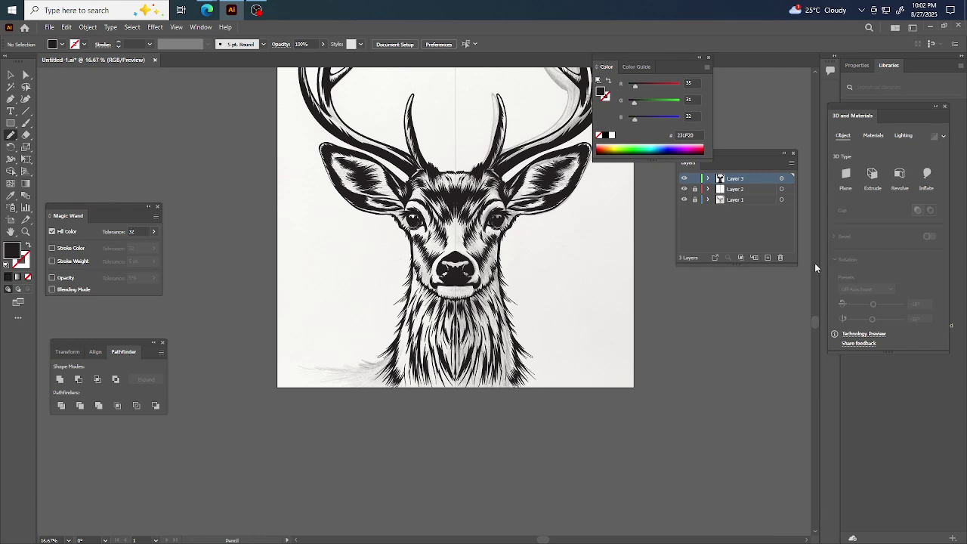
click(767, 257)
scroll(402, 344, up, 3)
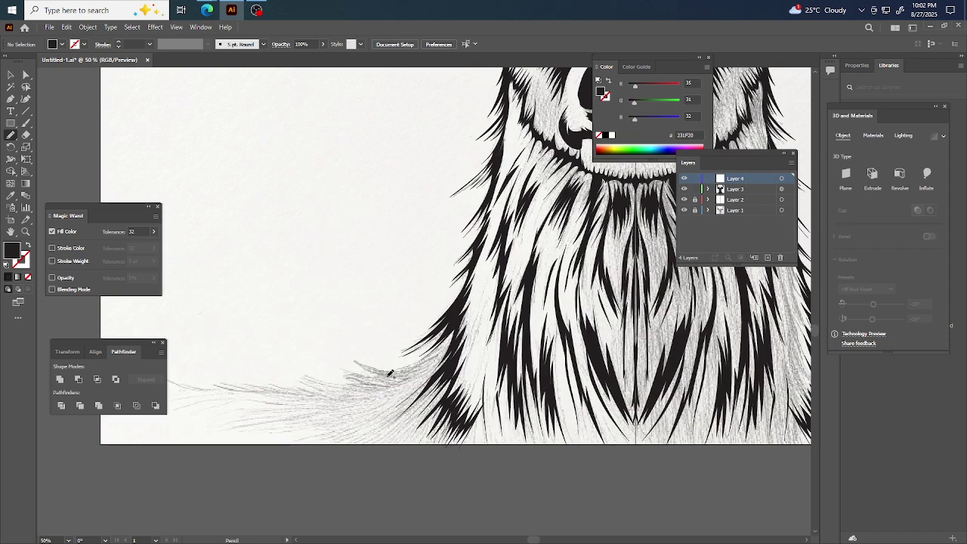
scroll(408, 308, up, 2)
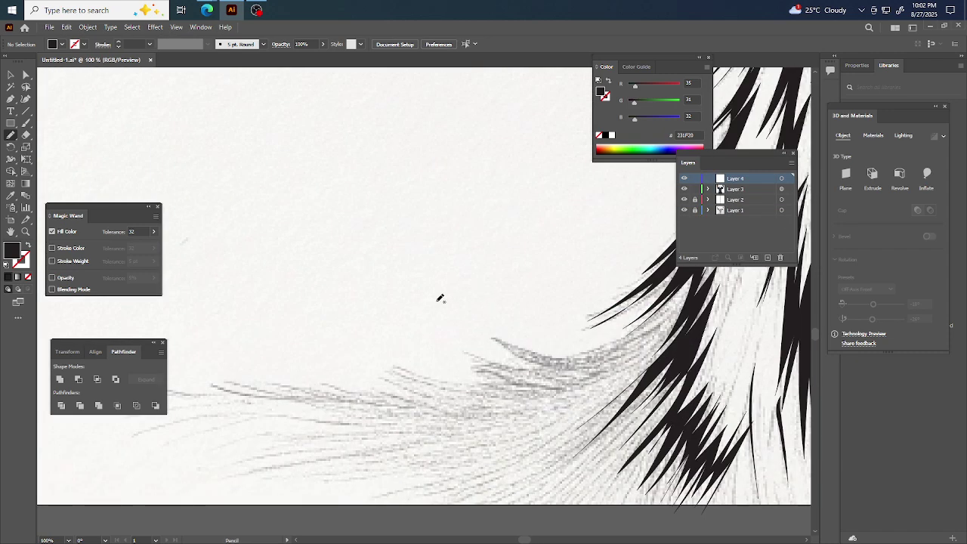
scroll(443, 291, down, 1)
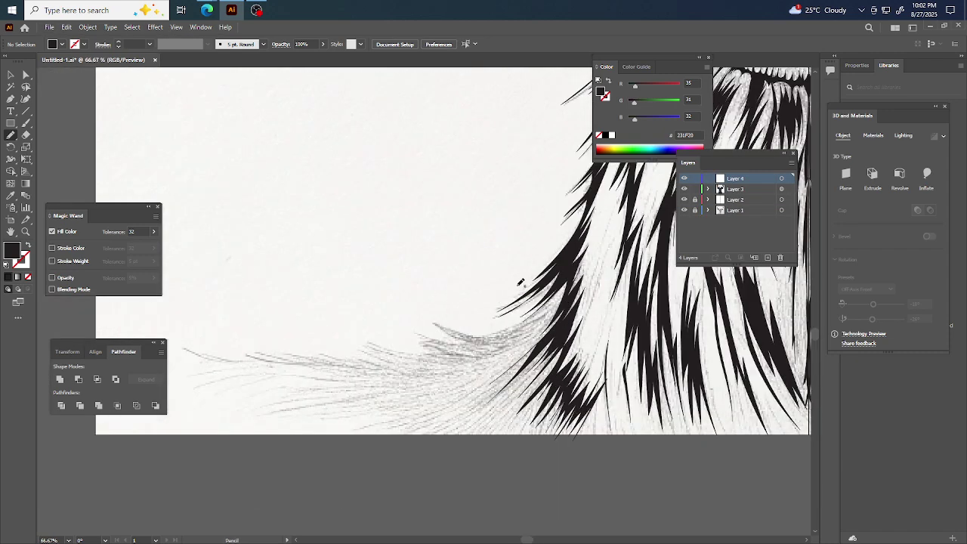
Draw a spiky shoulder tuft about 441 by 165 px sweeping outward from the neck base and fill it black
mouse_move(545, 302)
mouse_down()
mouse_move(489, 334)
mouse_move(435, 322)
mouse_move(479, 339)
mouse_move(420, 340)
mouse_move(441, 349)
mouse_move(393, 344)
mouse_move(417, 355)
mouse_move(373, 346)
mouse_move(425, 360)
mouse_move(357, 358)
mouse_move(436, 374)
mouse_move(468, 366)
mouse_move(426, 368)
mouse_move(541, 335)
mouse_move(518, 338)
mouse_move(549, 321)
mouse_move(520, 326)
mouse_move(553, 297)
mouse_move(524, 323)
mouse_up()
ctrl+click(490, 336)
ctrl+click(489, 335)
key(shift+x)
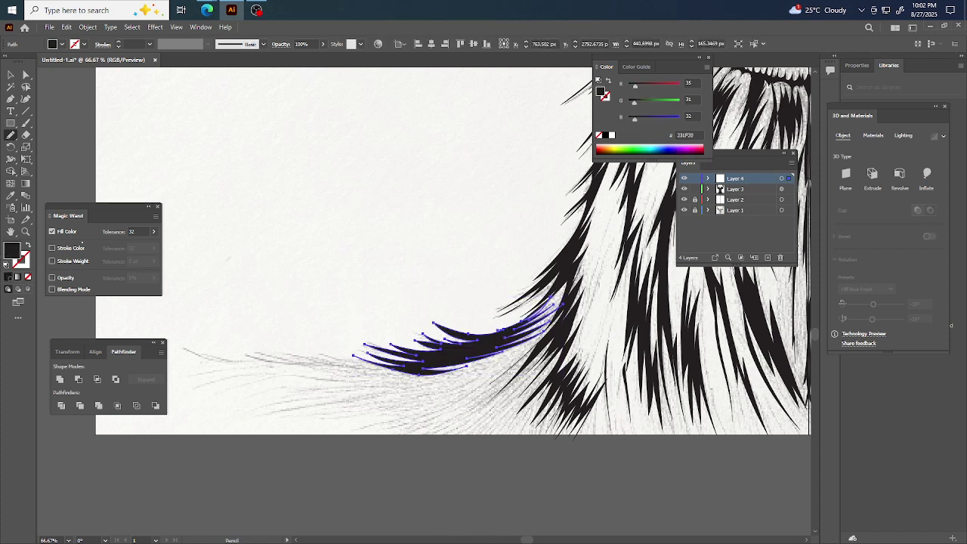
ctrl+click(315, 191)
Extend the shoulder fur outward with a jagged tuft about 607 by 142 px along the sketched outer hairs and fill it black
scroll(490, 193, down, 2)
scroll(490, 192, left, 2)
scroll(491, 191, left, 1)
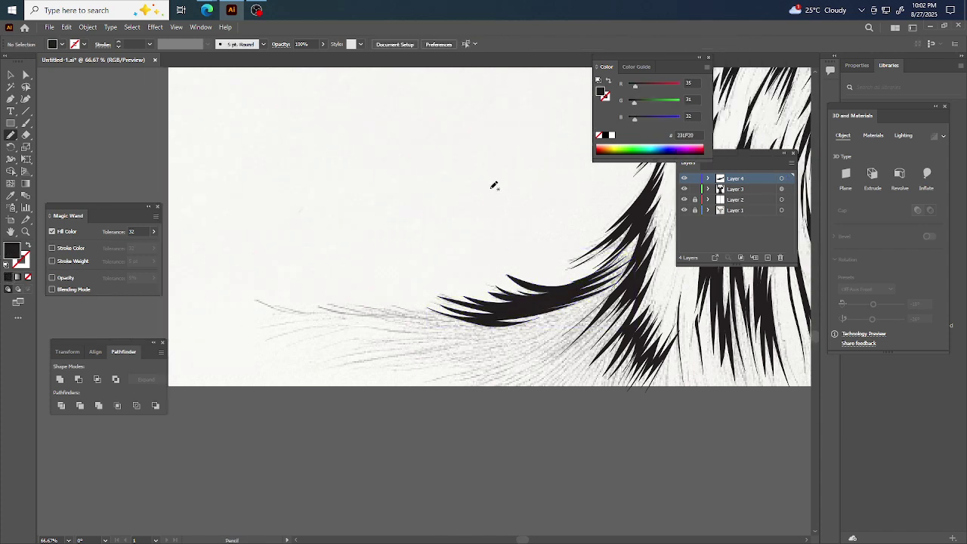
mouse_move(470, 319)
mouse_down()
mouse_move(272, 298)
mouse_move(294, 311)
mouse_move(262, 299)
mouse_move(321, 317)
mouse_move(434, 326)
mouse_up()
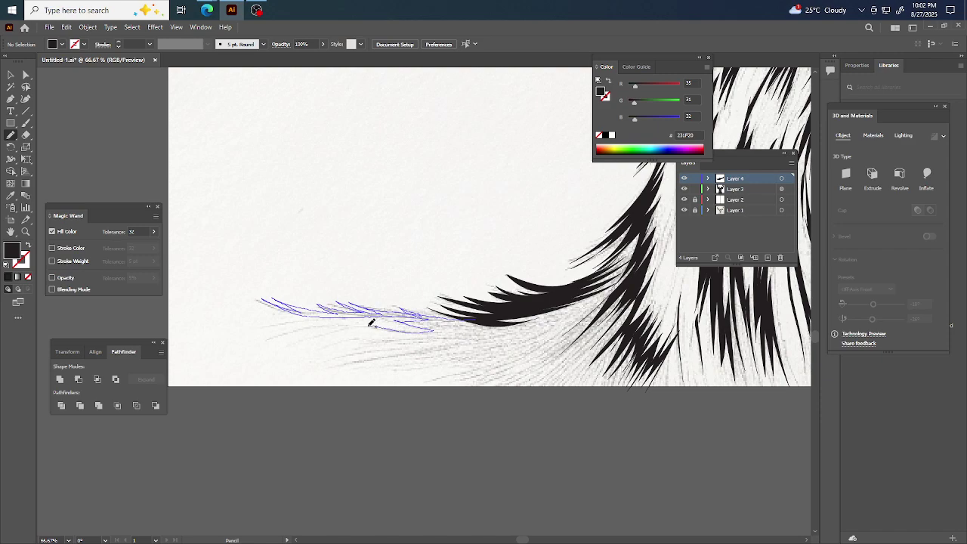
mouse_move(359, 326)
mouse_down()
mouse_move(464, 329)
mouse_move(380, 337)
mouse_move(435, 339)
mouse_move(353, 351)
mouse_move(447, 343)
mouse_move(356, 364)
mouse_move(492, 337)
mouse_up()
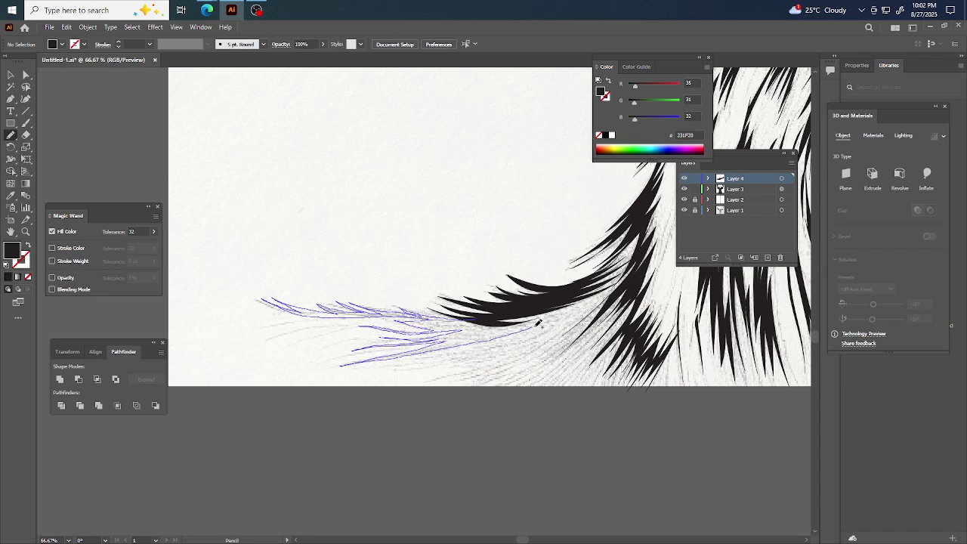
drag(552, 321, 462, 316)
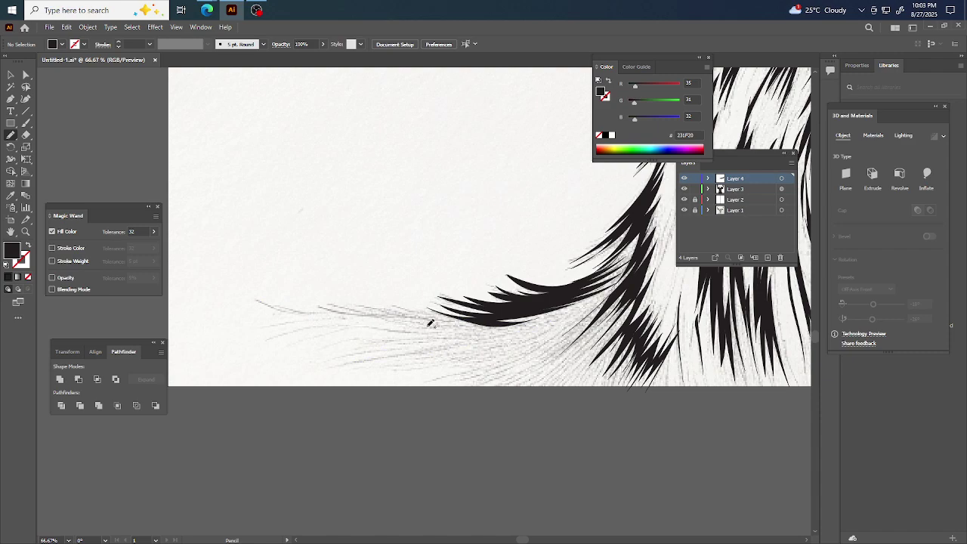
key(ctrl+a)
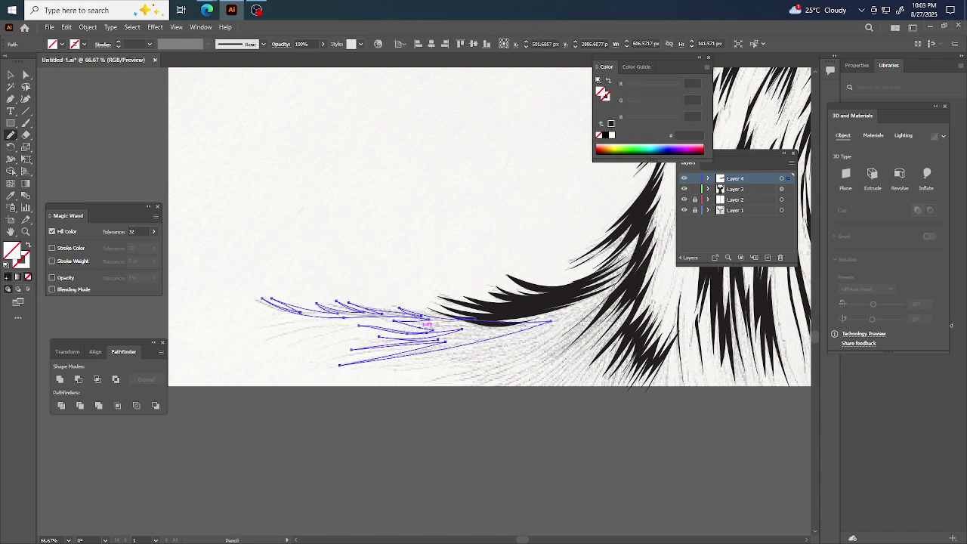
key(shift+x)
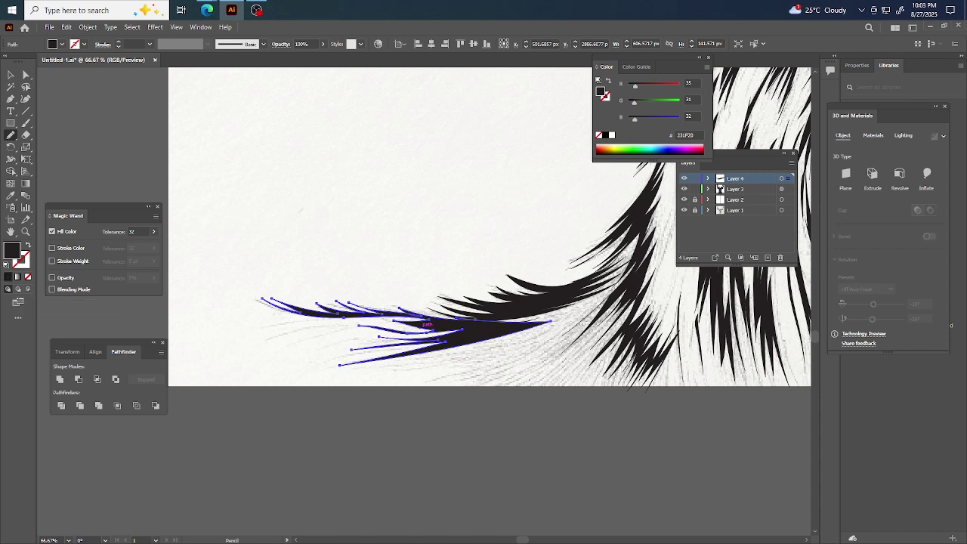
key(ctrl+shift+a)
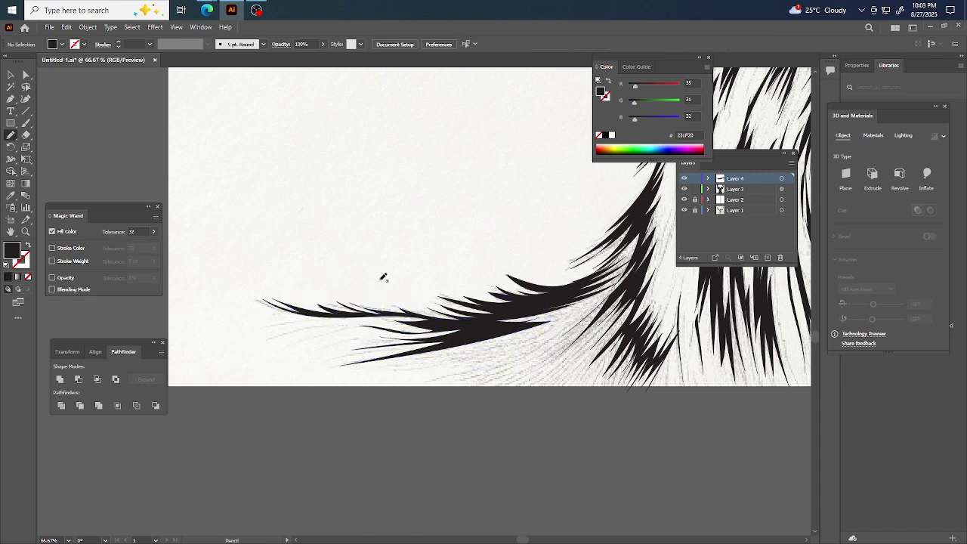
Draw a small forked tuft about 211 by 60 px beneath the shoulder fur's outer tip and fill it black
mouse_move(317, 317)
mouse_down()
mouse_move(260, 332)
mouse_move(326, 316)
mouse_move(271, 337)
mouse_move(344, 322)
mouse_move(289, 340)
mouse_up()
drag(367, 309, 338, 316)
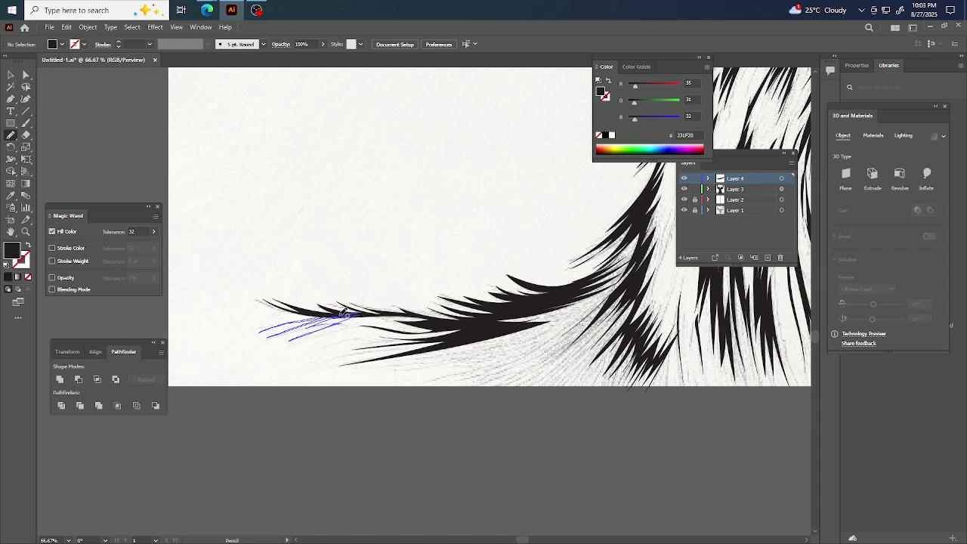
ctrl+click(319, 330)
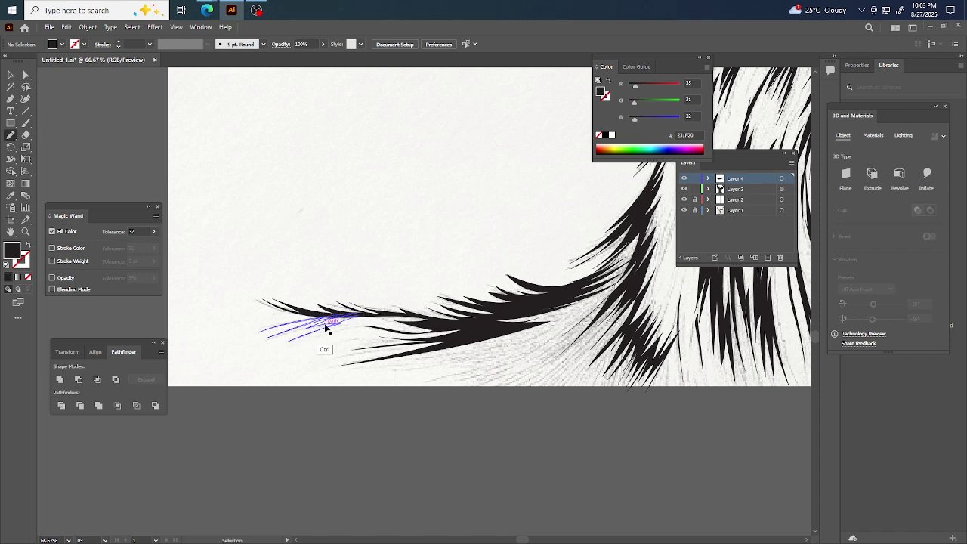
ctrl+click(324, 328)
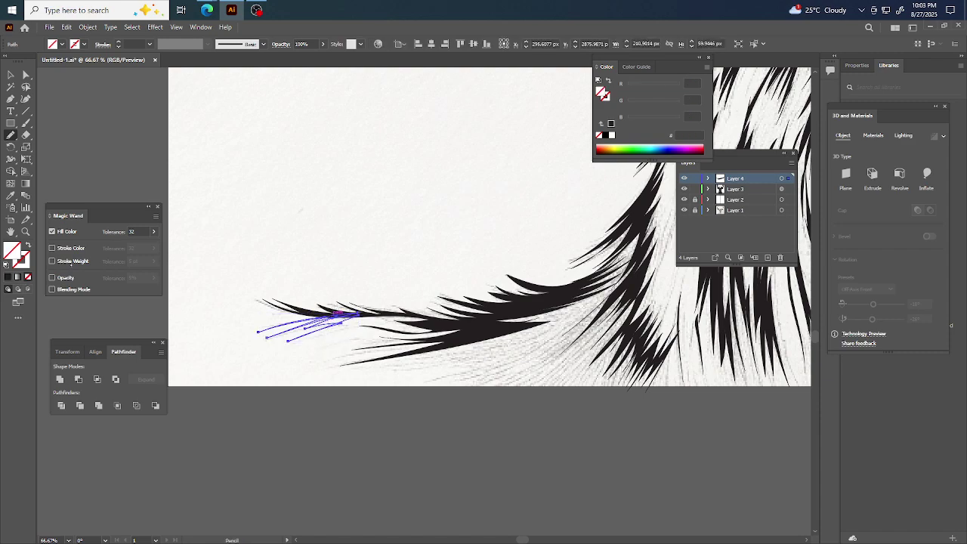
ctrl+click(335, 174)
Draw a slanted jagged tuft below the main shoulder fur, tapering up toward the neck, and fill it black
scroll(363, 185, down, 2)
scroll(354, 188, right, 3)
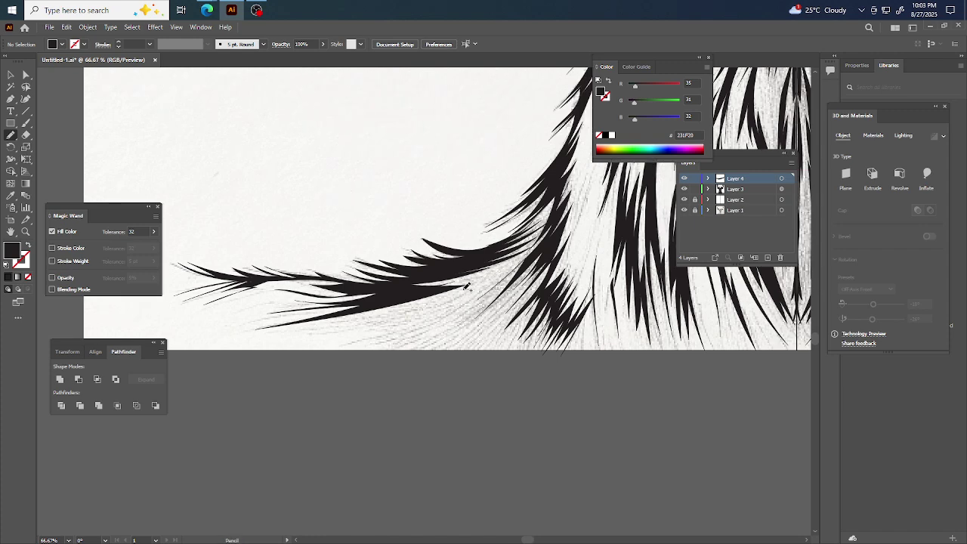
drag(465, 283, 358, 315)
mouse_move(428, 303)
mouse_down()
mouse_move(351, 340)
mouse_move(443, 322)
mouse_move(458, 313)
mouse_move(421, 324)
mouse_move(465, 306)
mouse_move(456, 306)
mouse_move(500, 280)
mouse_move(446, 301)
mouse_move(512, 263)
mouse_move(451, 287)
mouse_up()
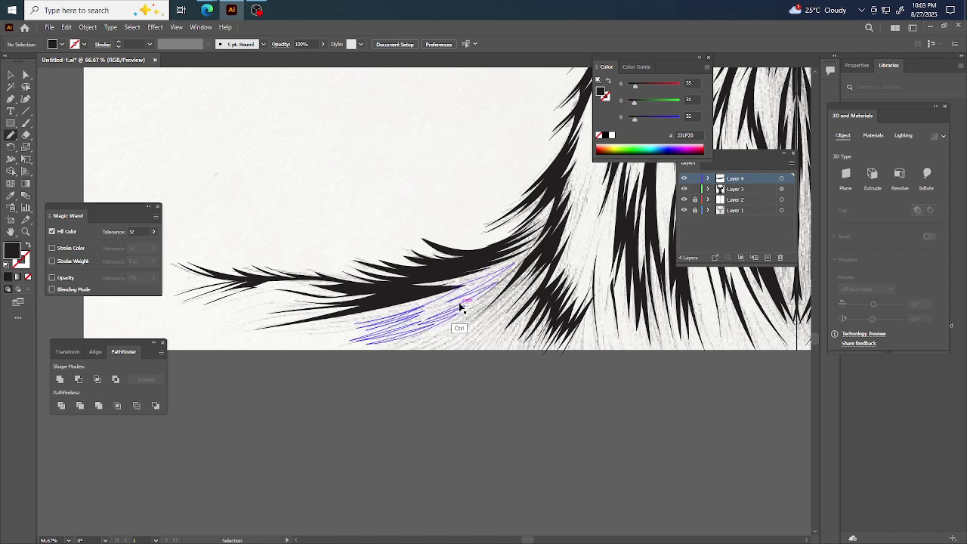
ctrl+click(459, 305)
key(shift+x)
ctrl+click(241, 179)
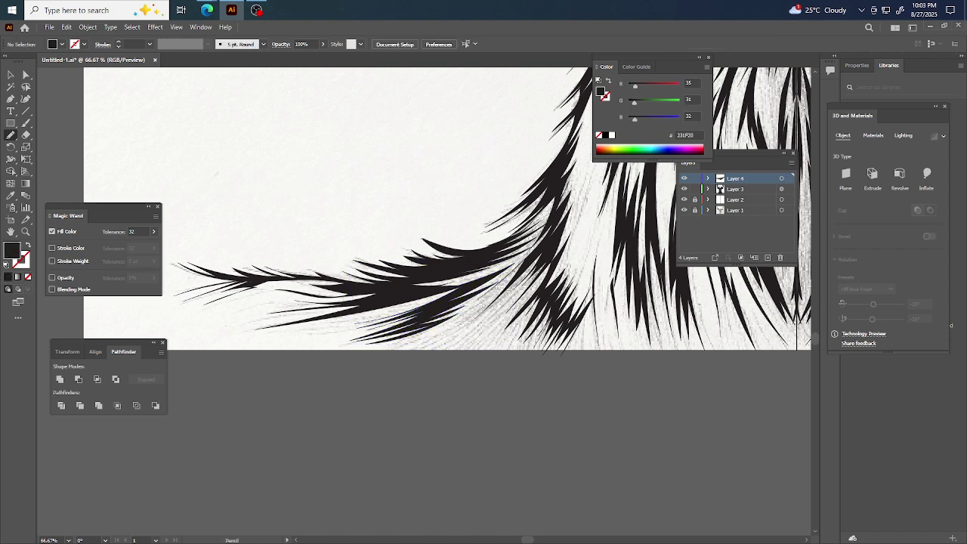
Draw two steeper shoulder tufts closer to the neck, about 238 by 189 px and 169 by 186 px, filling both black
drag(476, 302, 415, 343)
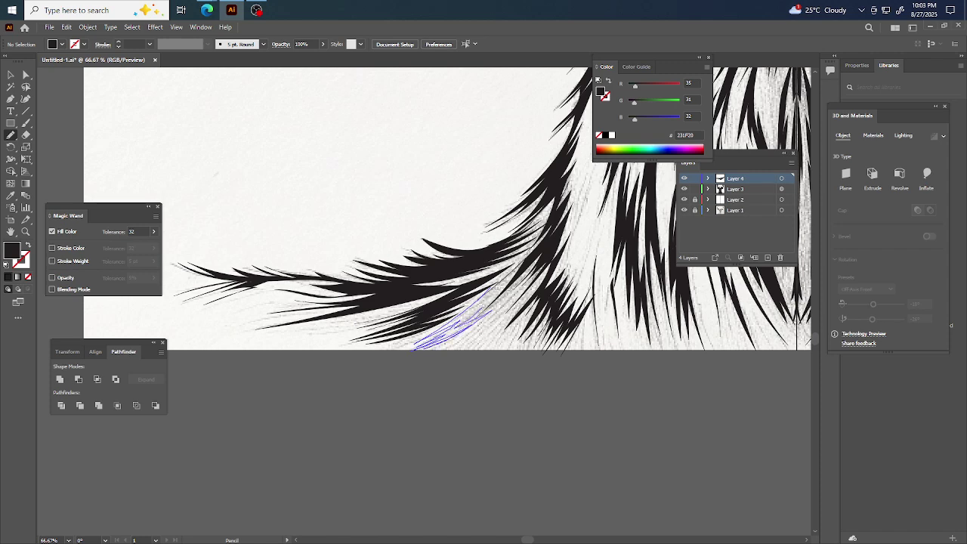
drag(529, 259, 414, 349)
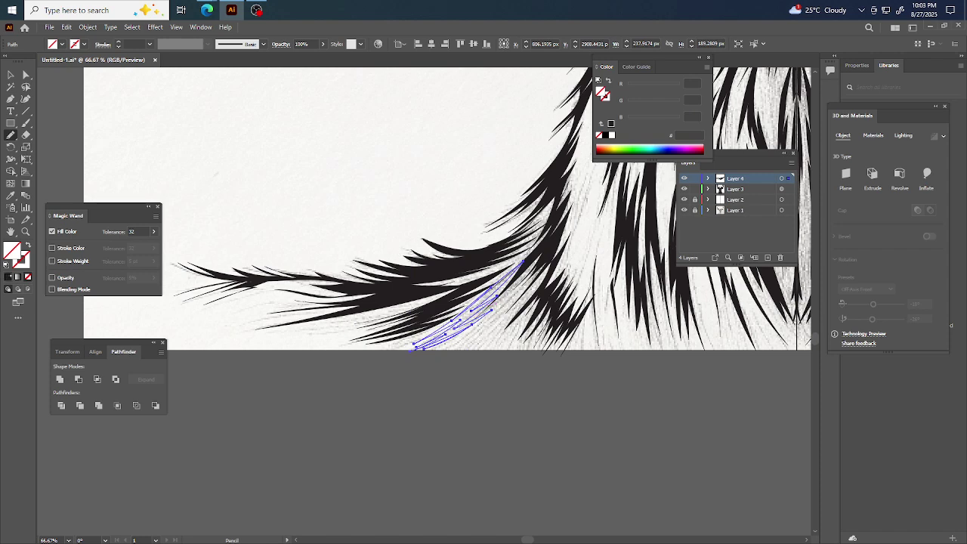
key(ctrl+shift+a)
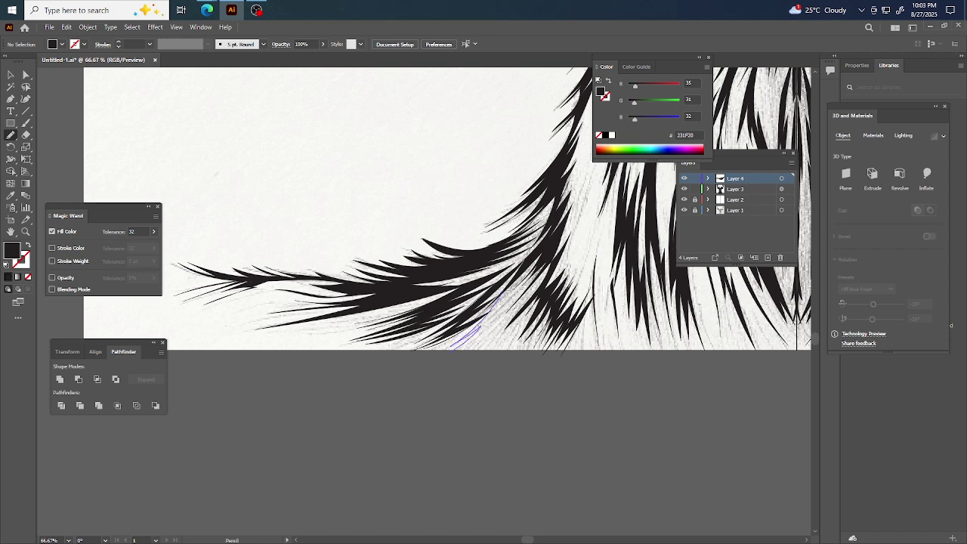
mouse_move(454, 347)
mouse_down()
mouse_move(503, 316)
mouse_move(527, 267)
mouse_move(484, 332)
mouse_move(517, 293)
mouse_up()
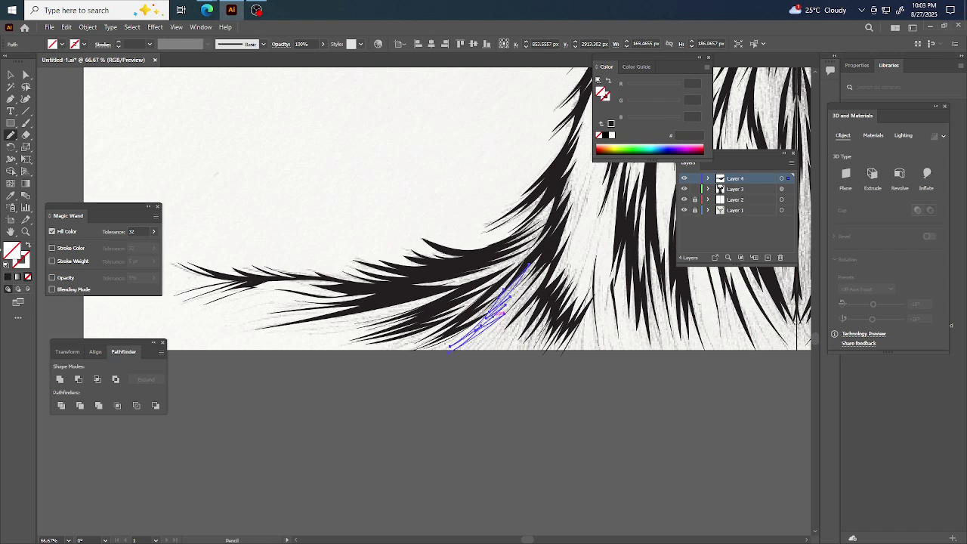
key(ctrl+shift+a)
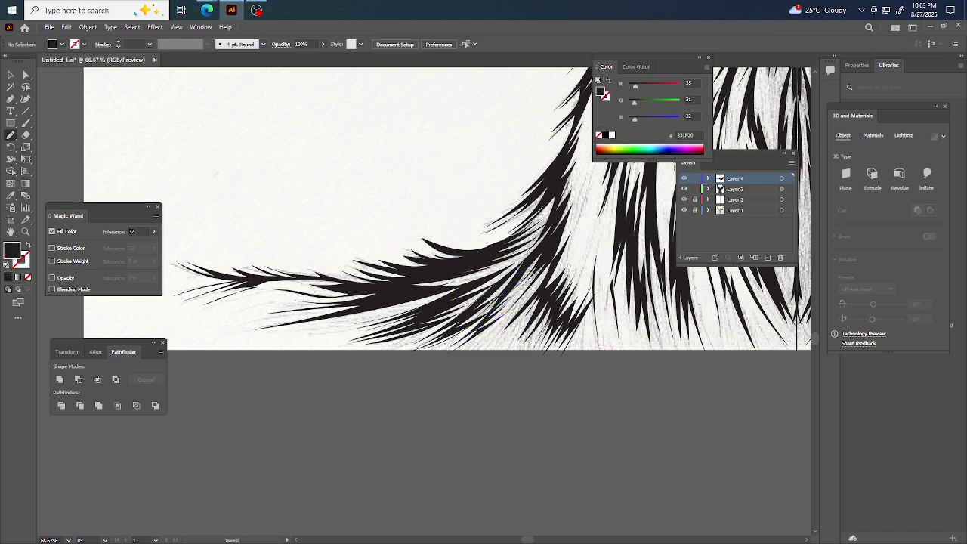
Draw a thin jagged tuft in the gap under the outer shoulder fur's lower edge and fill it black
scroll(447, 211, down, 2)
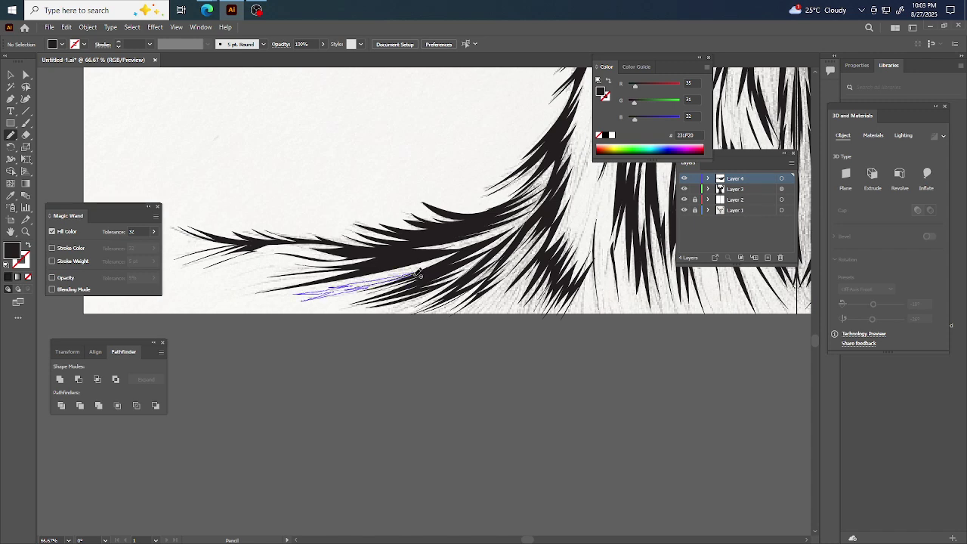
drag(419, 274, 392, 275)
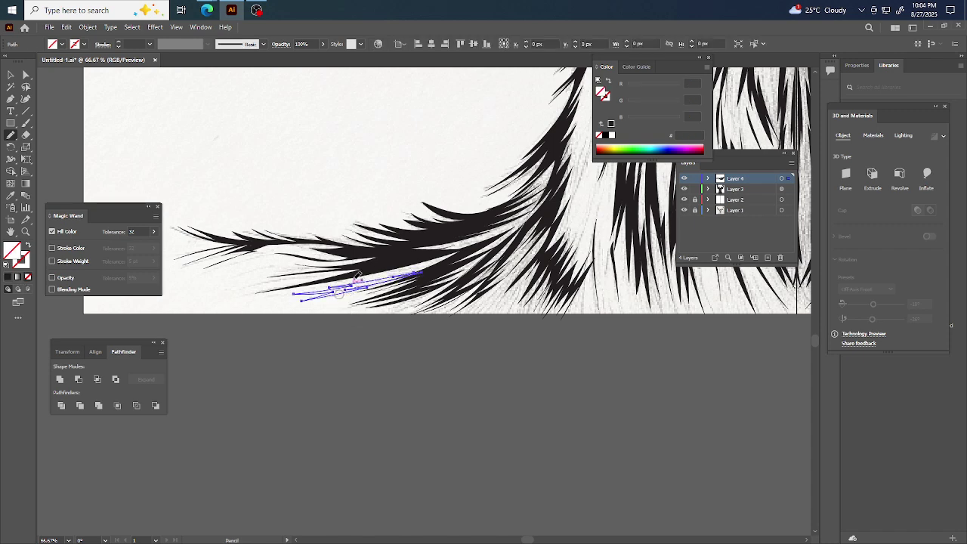
ctrl+click(308, 149)
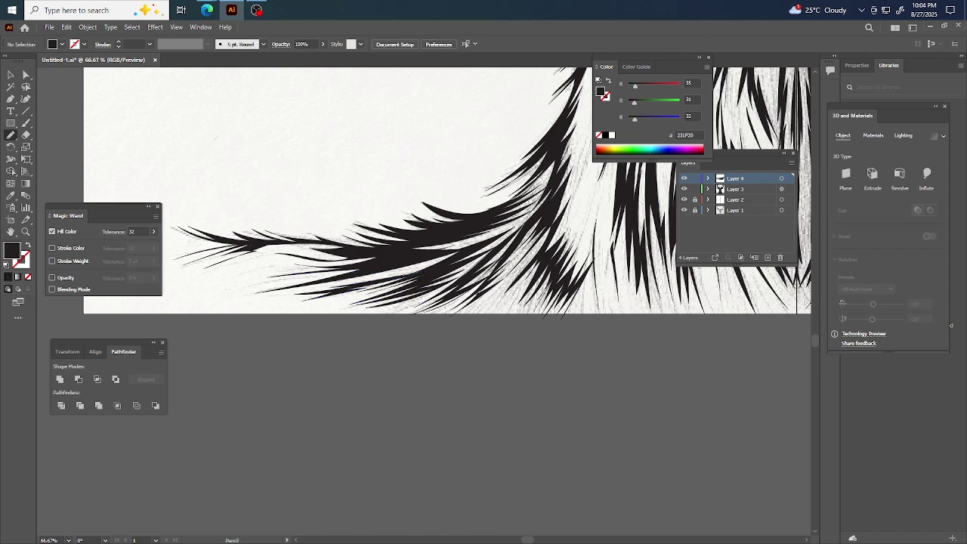
Fill the gap between the shoulder fur and the neck base with two more slanted black tufts reaching the artboard's lower edge
scroll(298, 136, right, 4)
scroll(298, 136, down, 1)
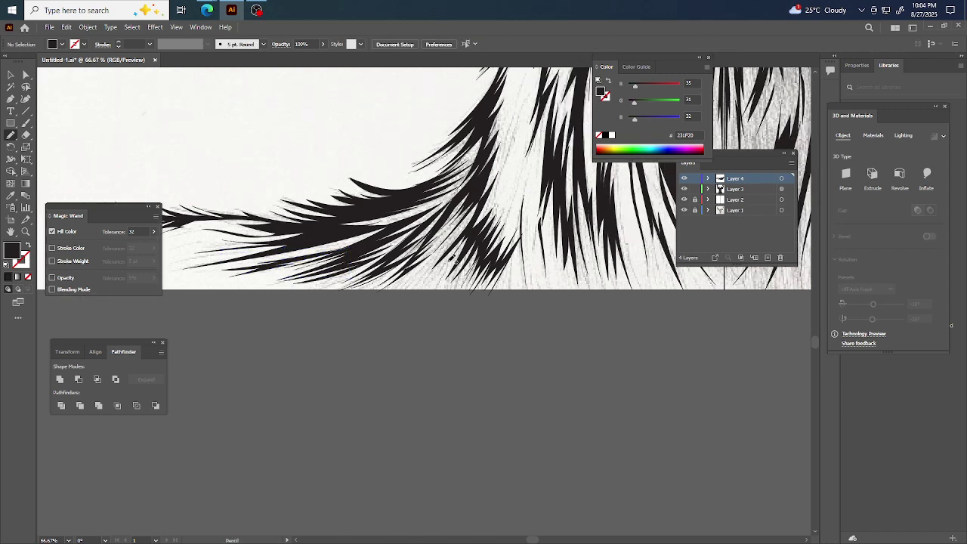
mouse_move(444, 249)
mouse_down()
mouse_move(399, 287)
mouse_move(468, 231)
mouse_move(442, 249)
mouse_move(421, 294)
mouse_move(407, 290)
mouse_up()
click(6, 269)
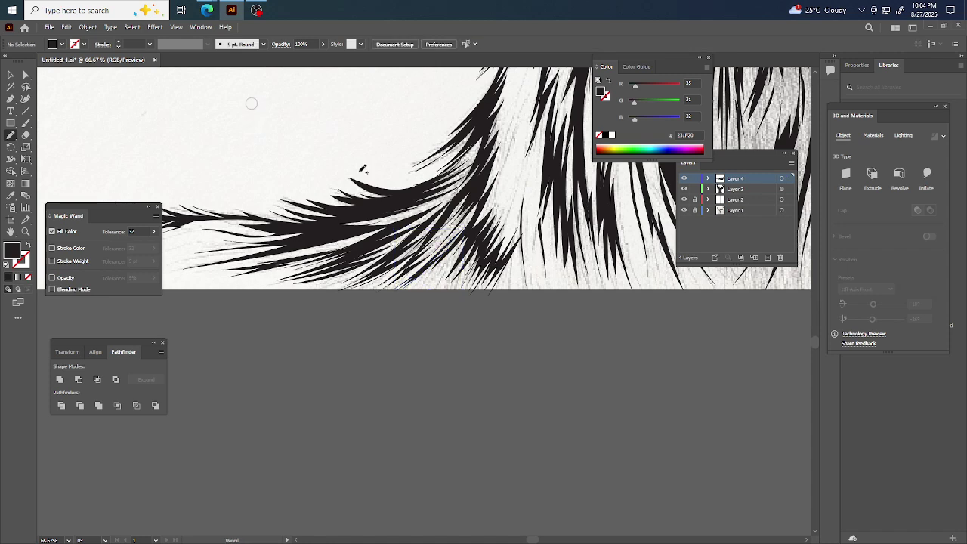
key(ctrl+shift+a)
drag(445, 269, 440, 301)
key(ctrl+shift+a)
Examine the whole deer artwork and the fur details around the forehead, eyes and ear
scroll(269, 114, down, 4)
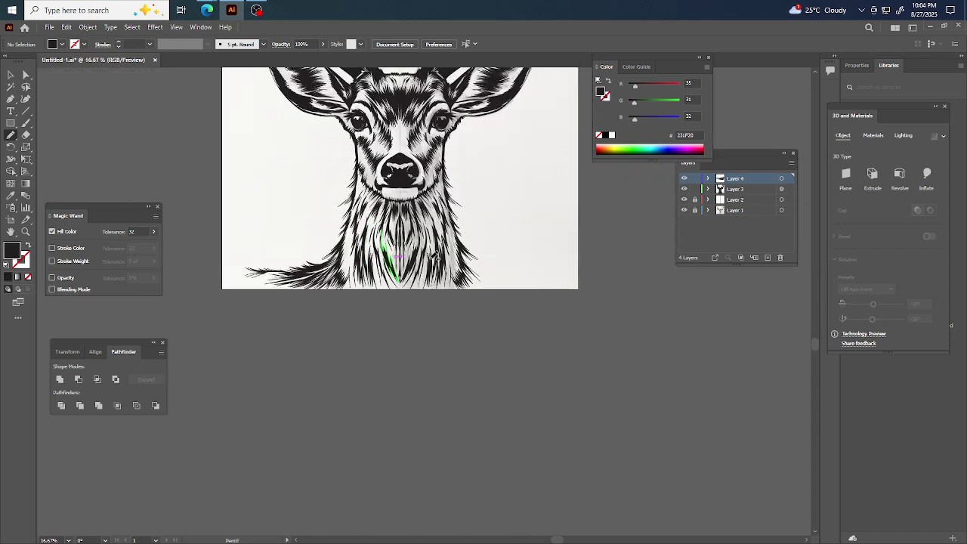
scroll(534, 257, up, 2)
click(11, 75)
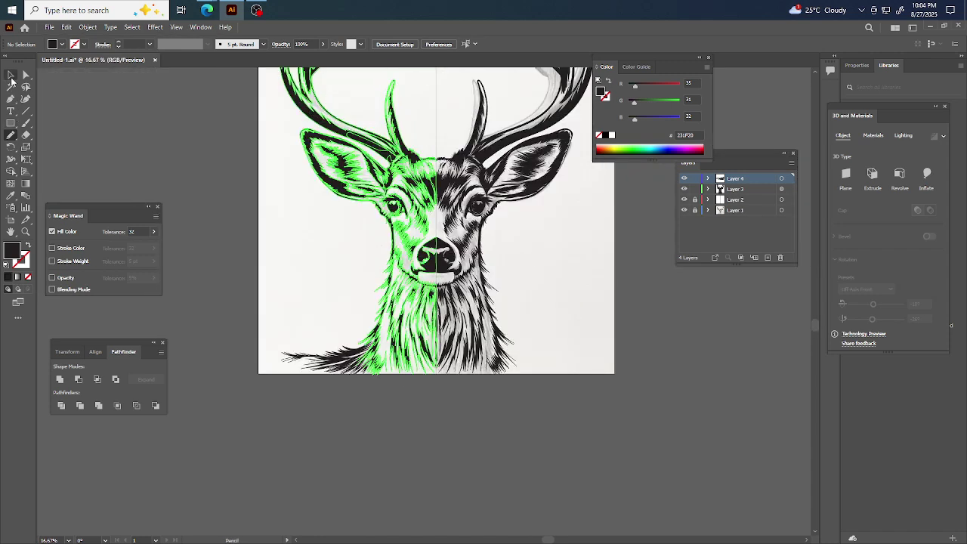
scroll(493, 229, up, 1)
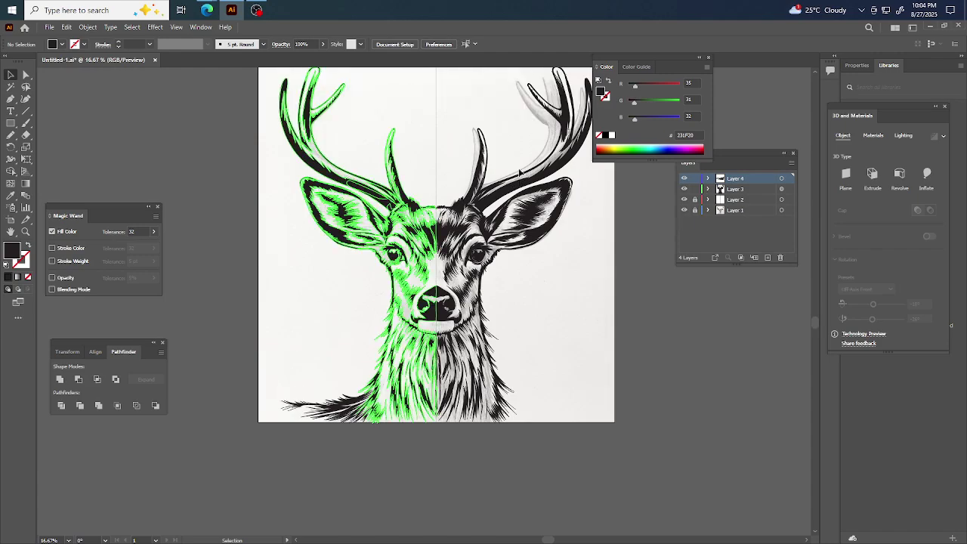
scroll(504, 234, up, 1)
scroll(536, 230, up, 5)
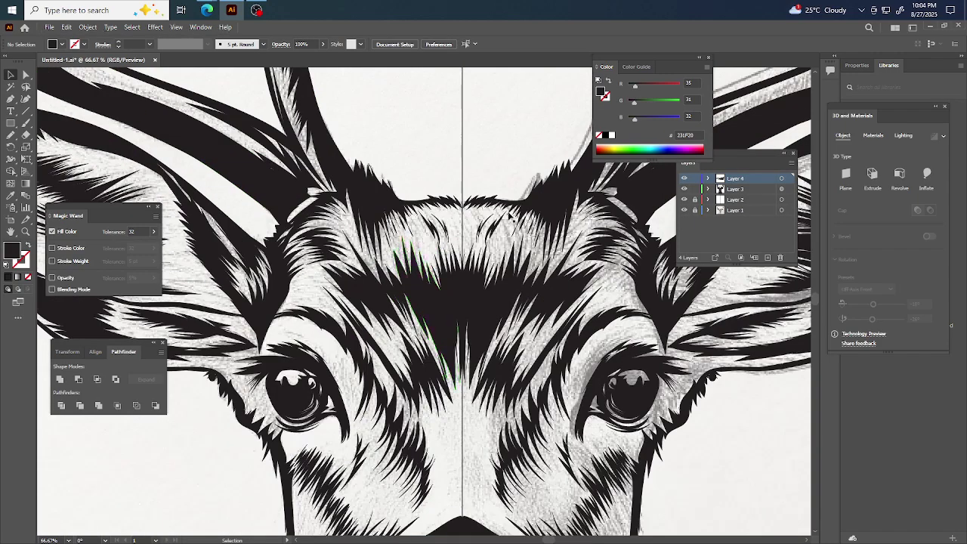
scroll(453, 233, down, 3)
scroll(408, 237, down, 3)
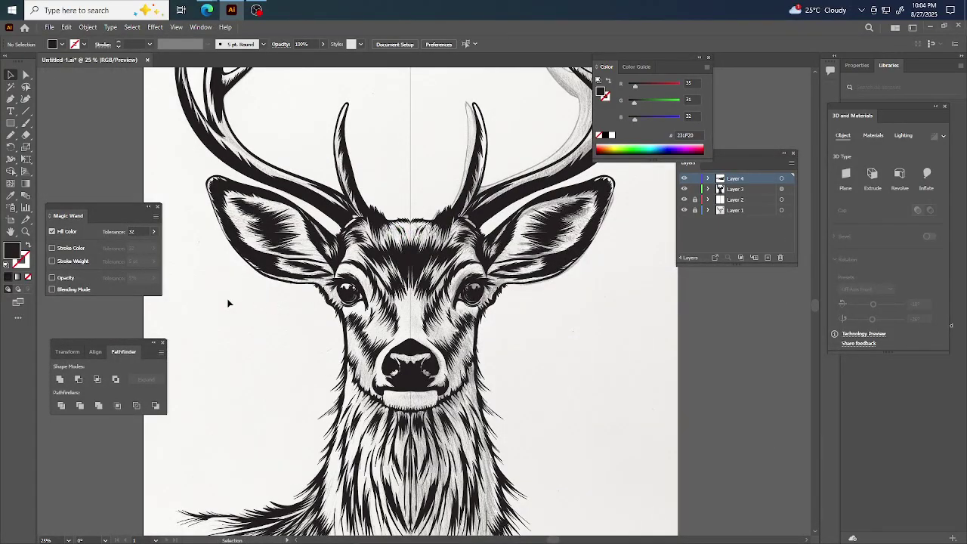
scroll(294, 241, up, 5)
scroll(330, 241, down, 2)
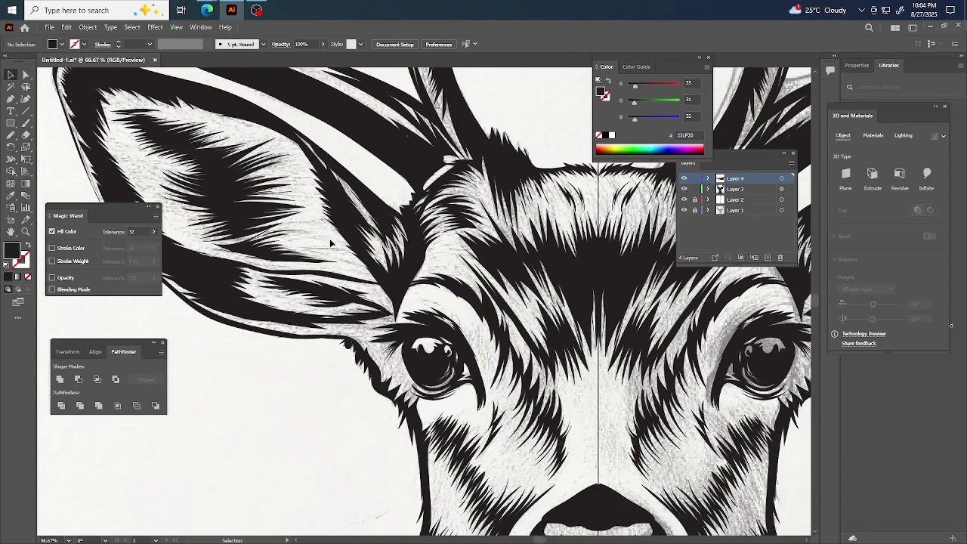
scroll(330, 241, down, 5)
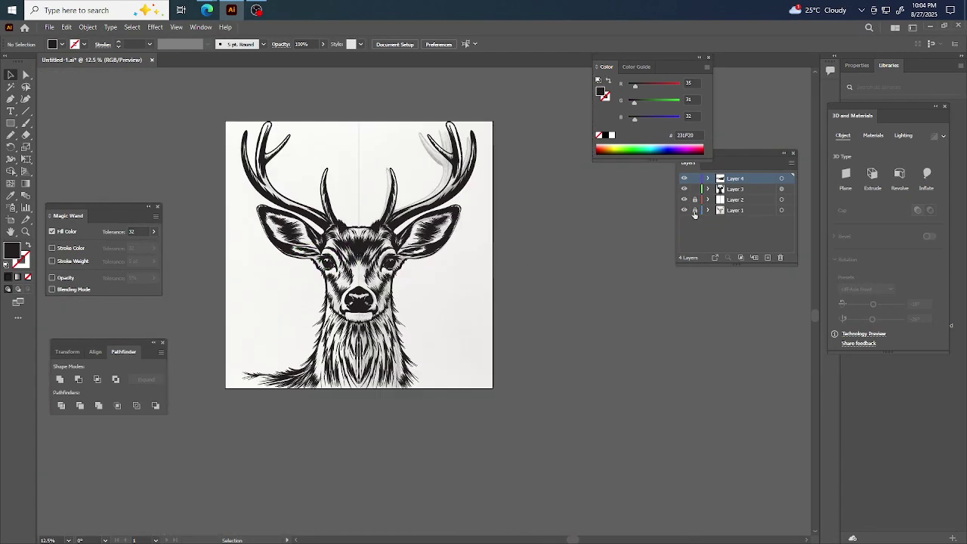
Expand Layer 3 and show the hidden horizontal line at the end of its object list
click(732, 201)
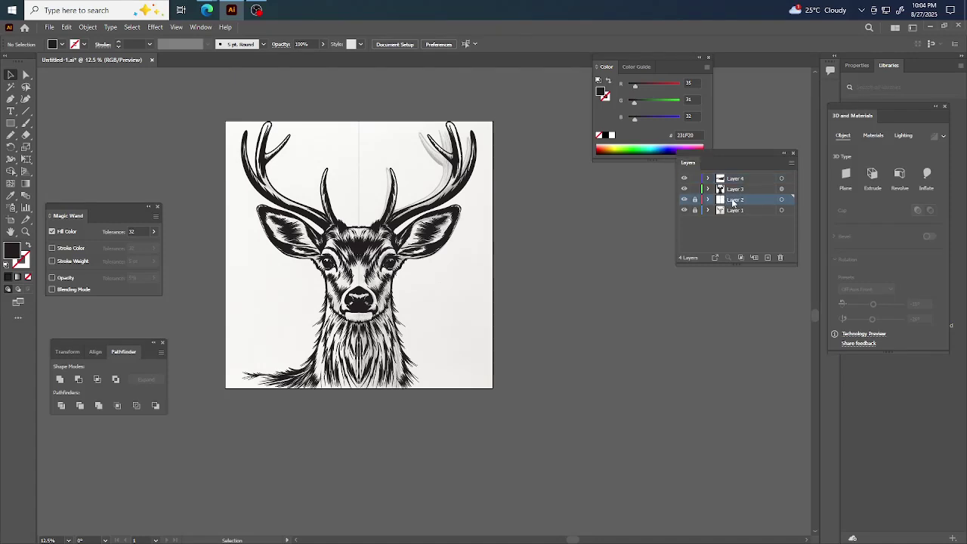
click(726, 189)
click(708, 189)
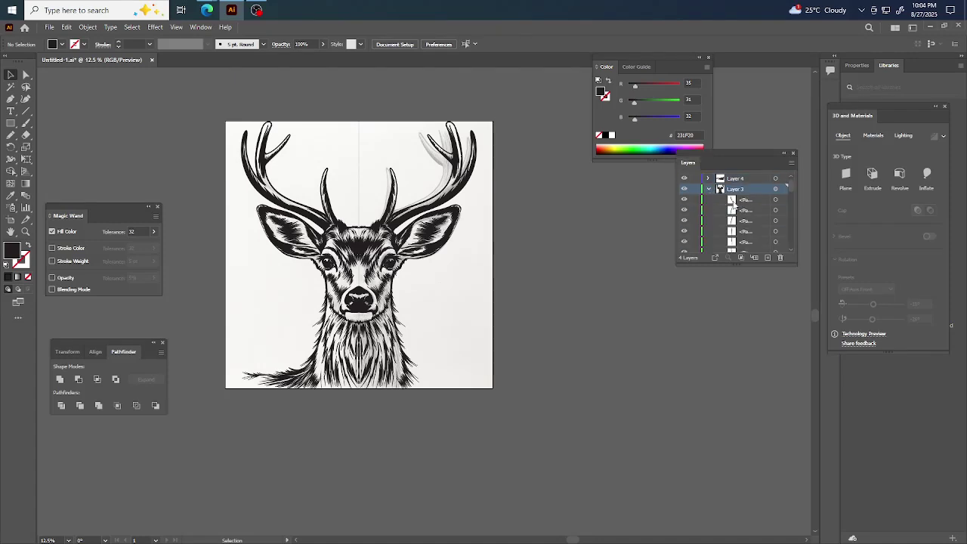
drag(792, 187, 803, 290)
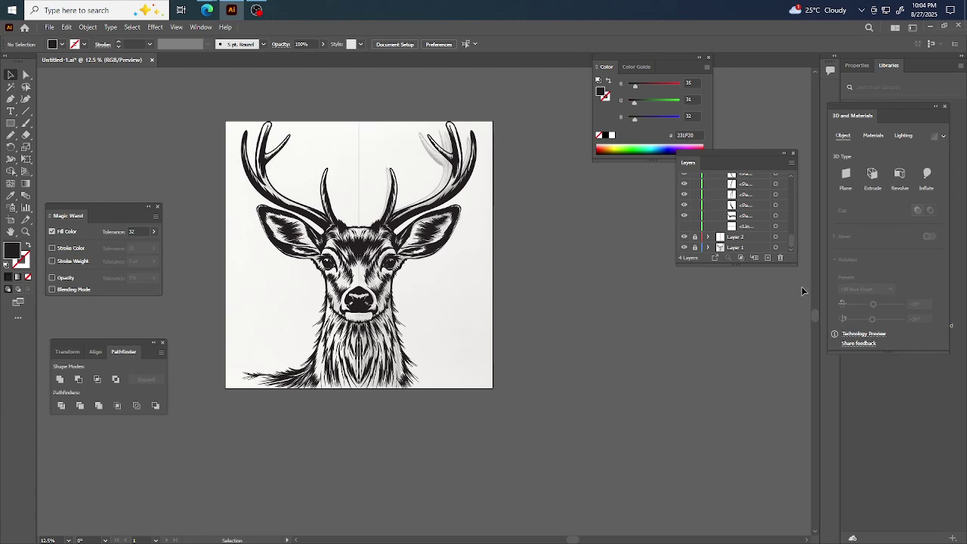
click(684, 227)
drag(791, 240, 791, 180)
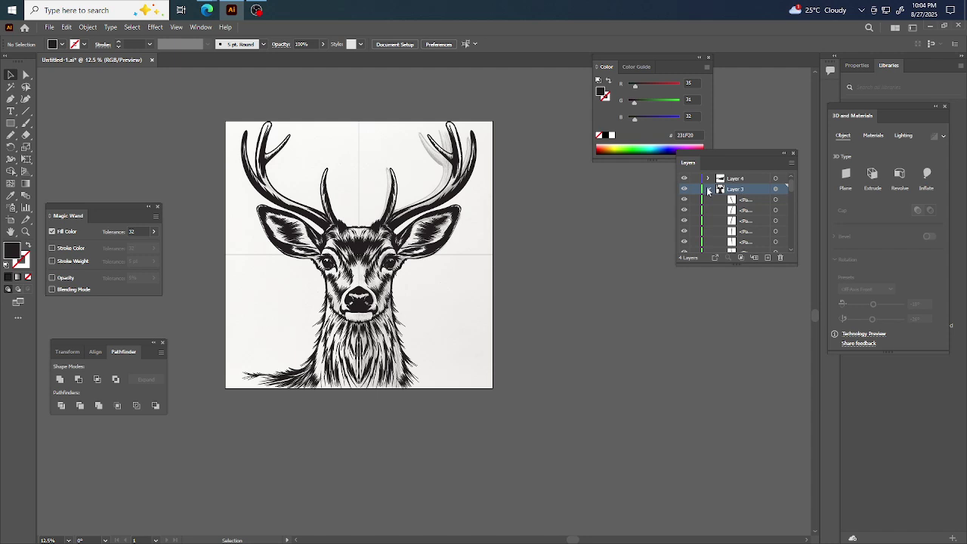
Collapse Layer 3, then select all the unlocked artwork and group it
click(708, 188)
scroll(337, 199, down, 1)
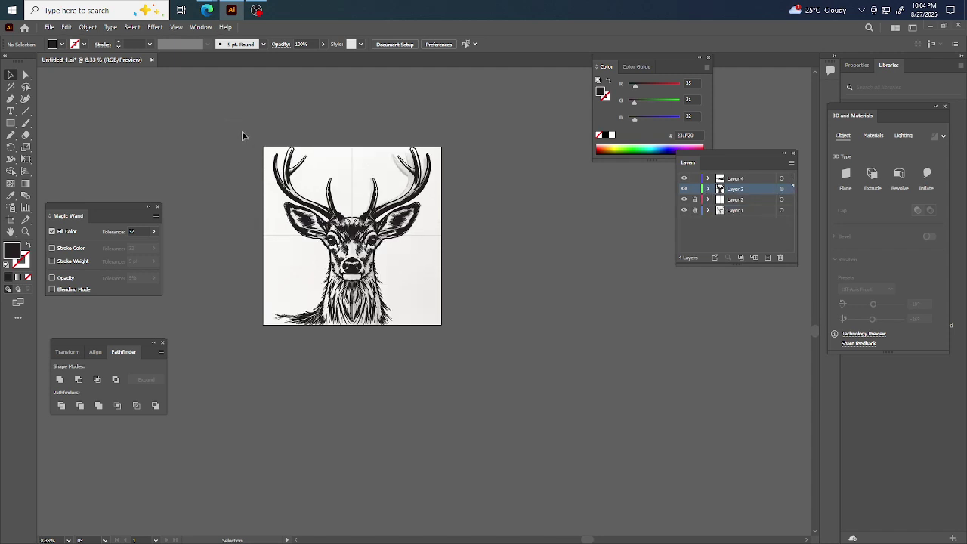
key(ctrl+a)
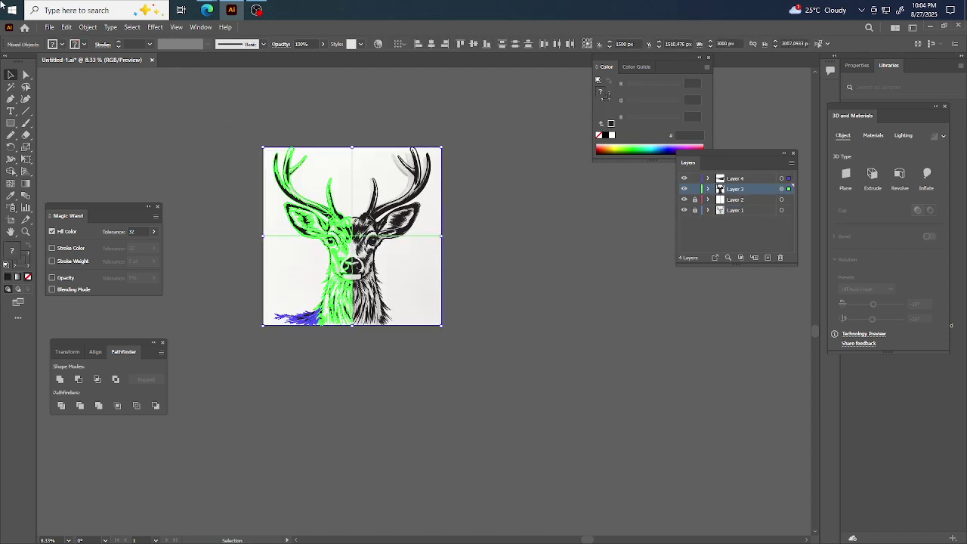
click(88, 27)
click(101, 76)
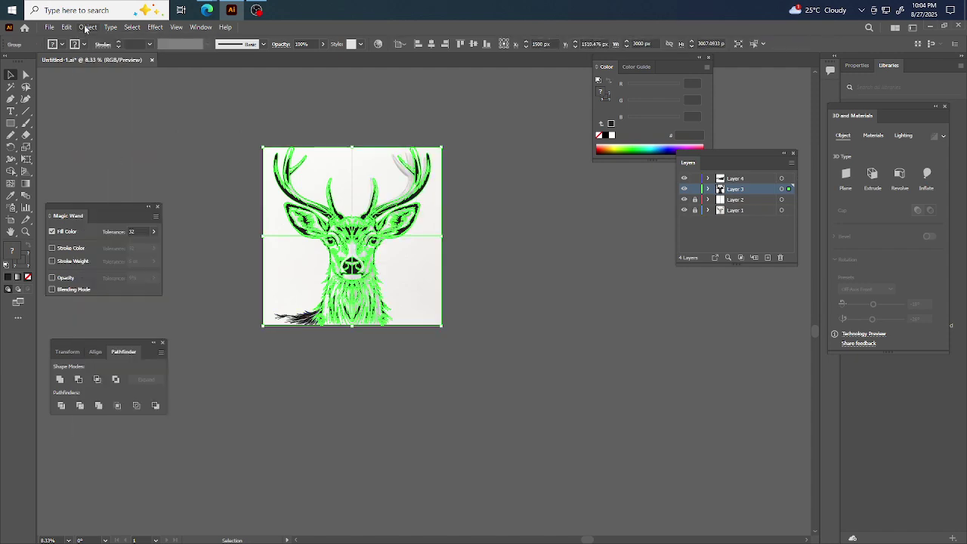
Expand the grouped deer artwork with Fill and Stroke enabled
click(87, 27)
click(105, 145)
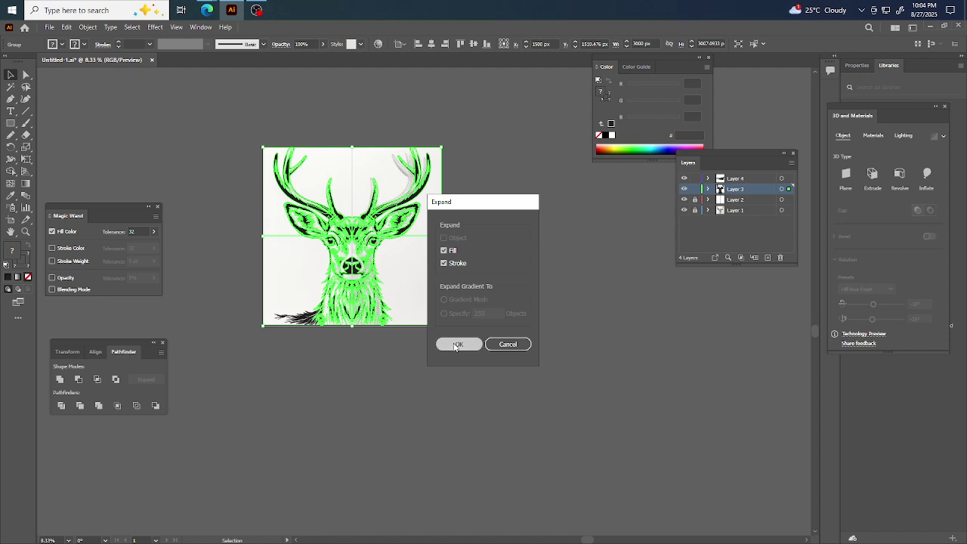
click(456, 344)
click(88, 27)
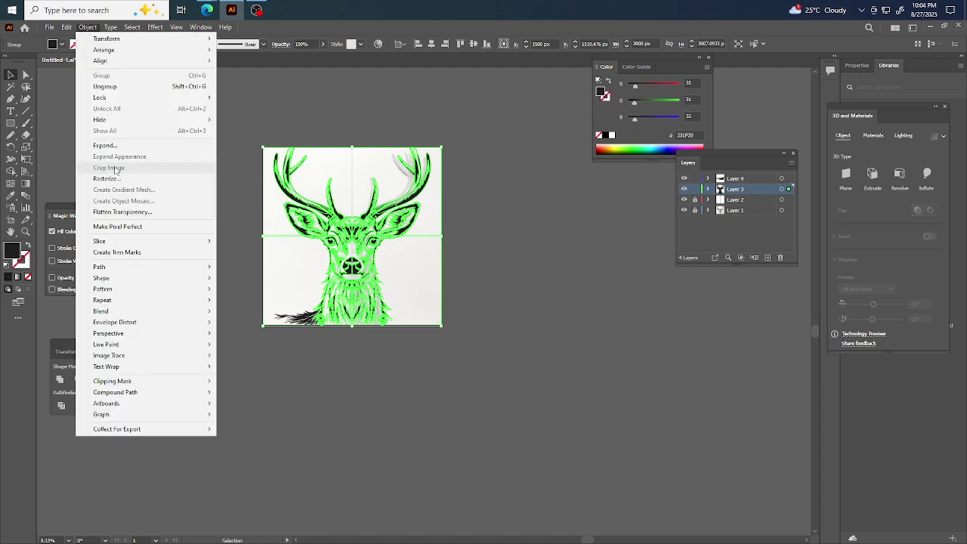
key(Escape)
Ungroup the expanded deer artwork three times and deselect it
key(ctrl+plus)
key(ctrl+plus)
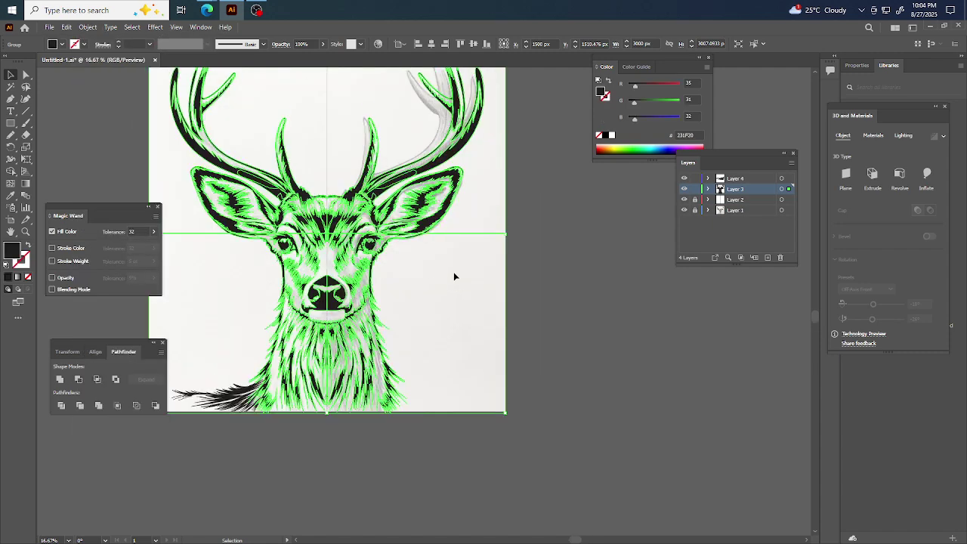
right_click(388, 219)
click(414, 305)
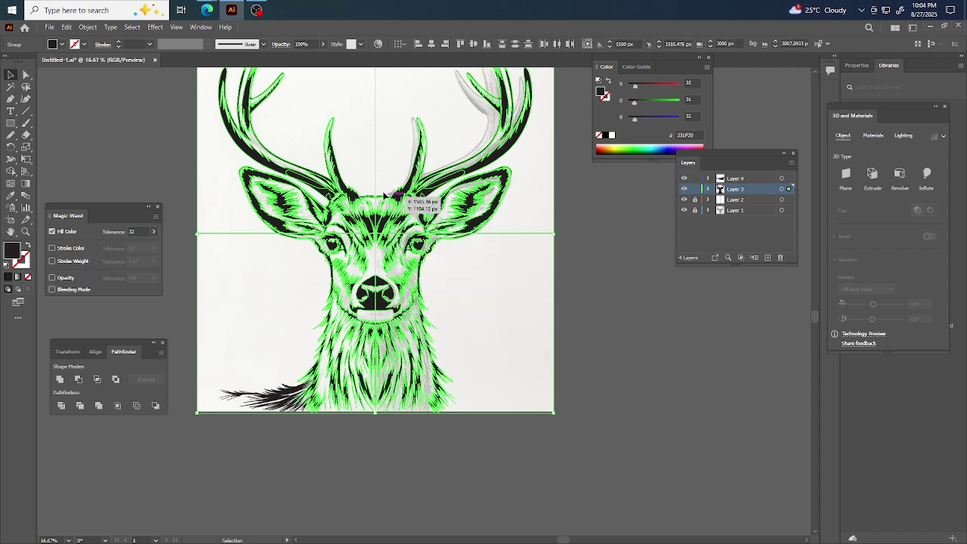
right_click(382, 189)
click(420, 276)
right_click(370, 188)
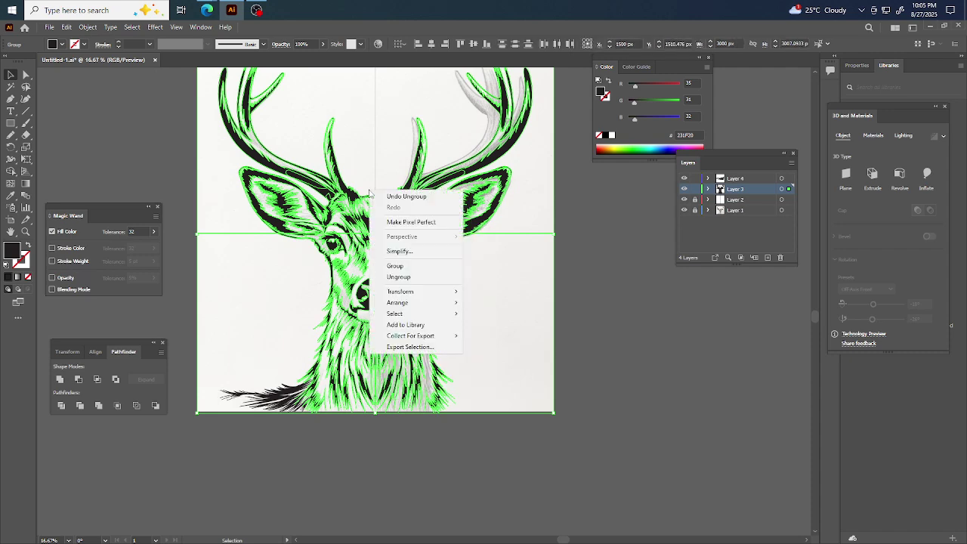
click(414, 276)
click(505, 263)
Delete the horizontal line that crosses the artboard at the deer's eye level
scroll(506, 257, down, 1)
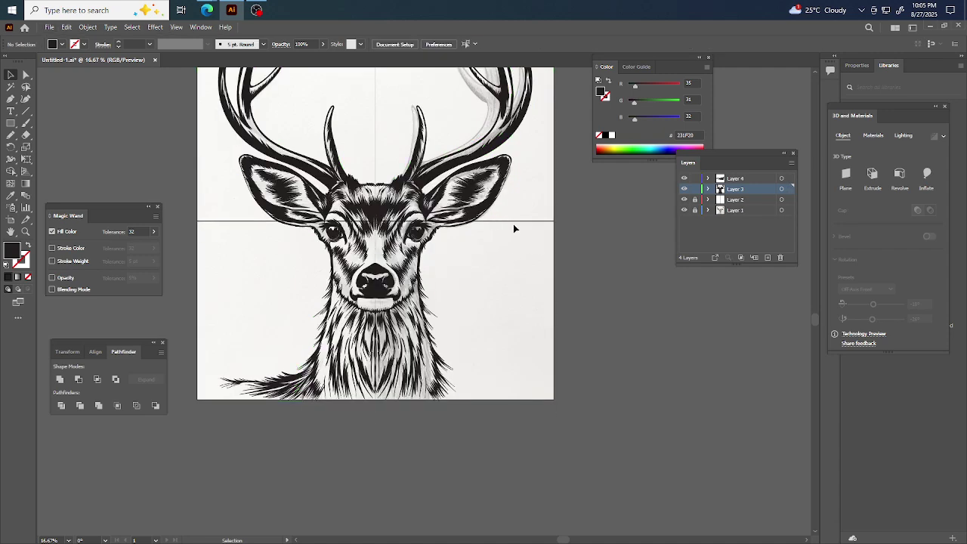
click(513, 223)
scroll(476, 283, down, 1)
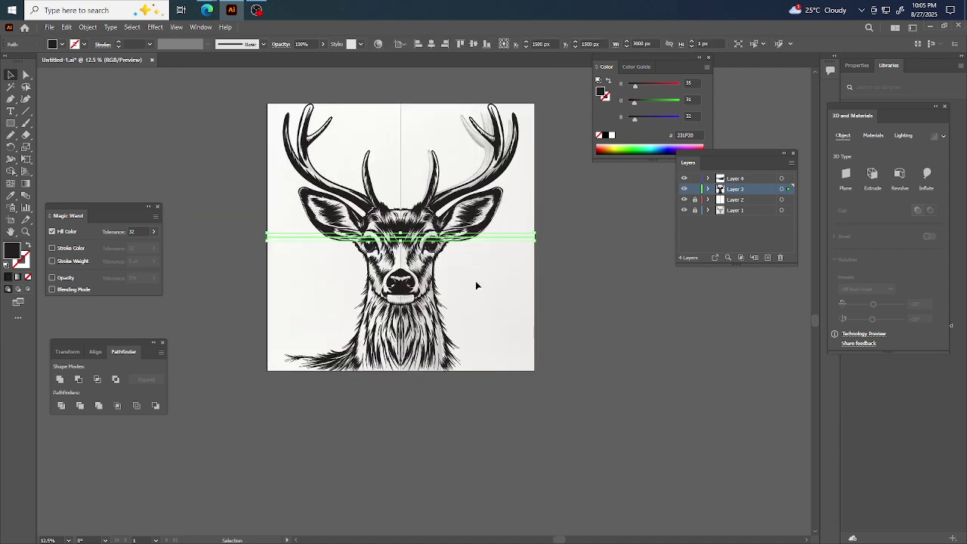
click(475, 285)
scroll(476, 282, up, 2)
click(516, 263)
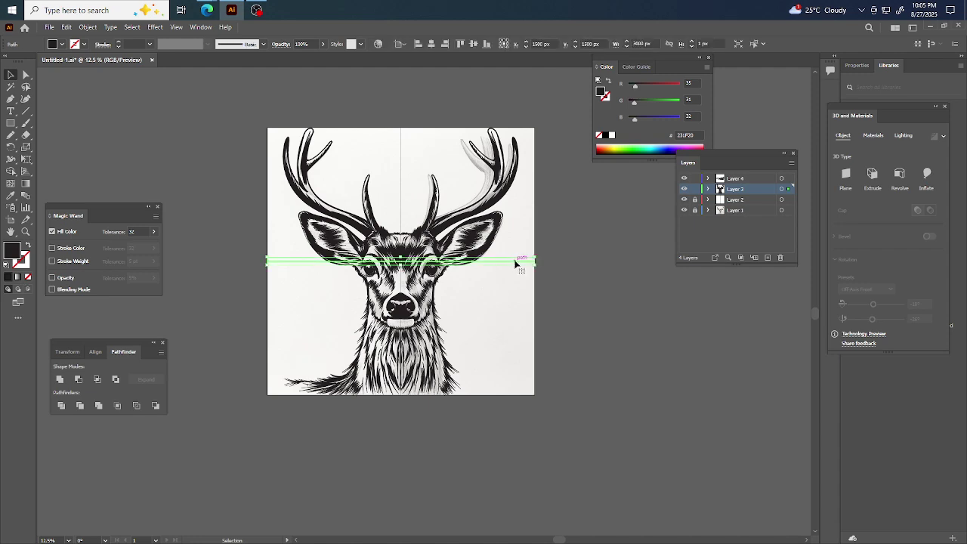
key(Delete)
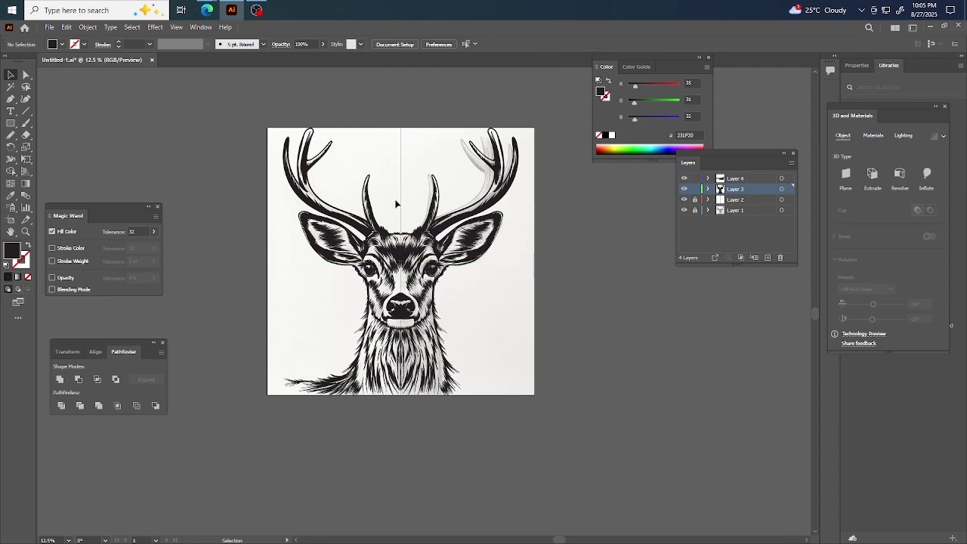
Hide Layer 2 with the vertical guide and Layer 1 with the pencil sketch, and check the black artwork
click(683, 198)
click(683, 210)
scroll(518, 257, down, 1)
scroll(527, 251, right, 1)
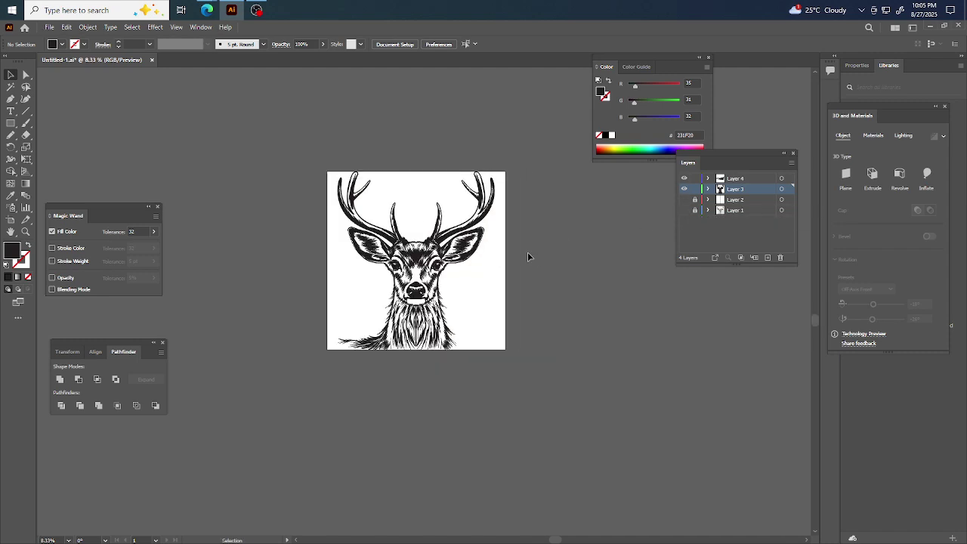
scroll(544, 249, up, 2)
scroll(561, 251, up, 1)
scroll(561, 251, left, 1)
scroll(531, 280, down, 1)
scroll(514, 280, down, 1)
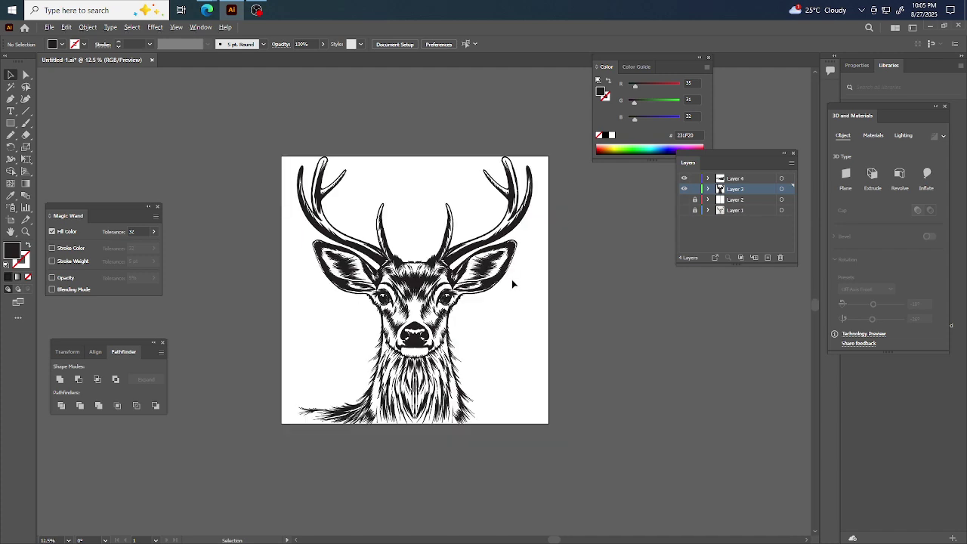
scroll(511, 280, right, 1)
scroll(475, 389, left, 2)
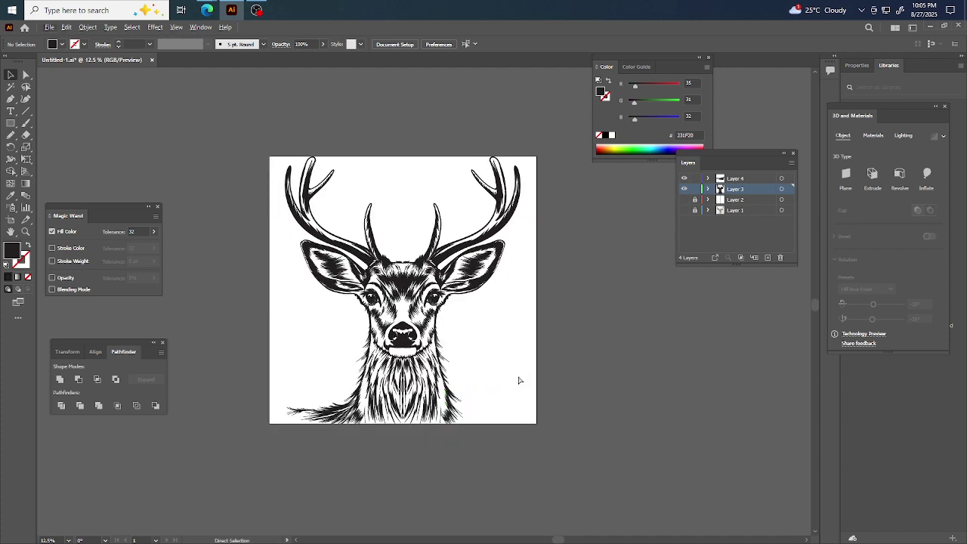
Select the complete deer artwork including the shoulder fur and combine it into one group
drag(227, 143, 581, 497)
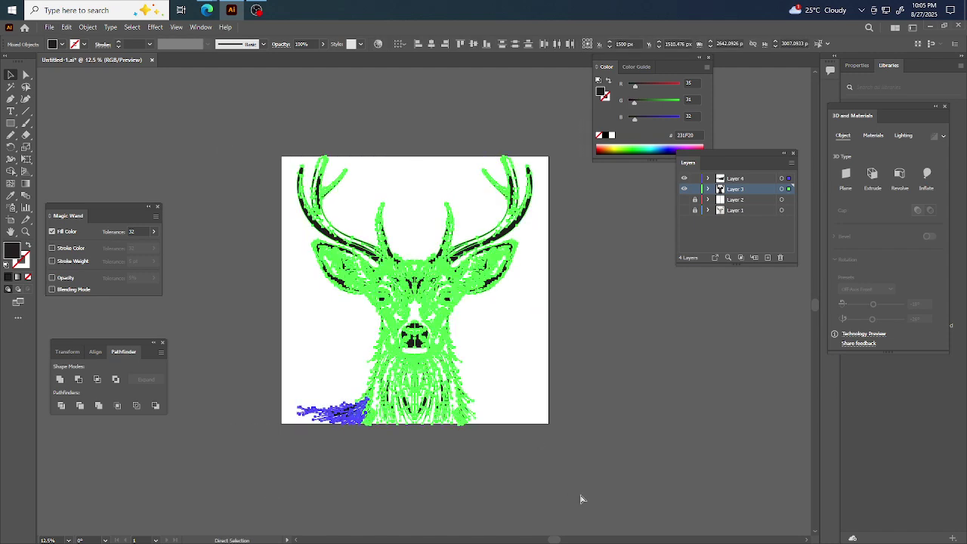
click(560, 493)
key(v)
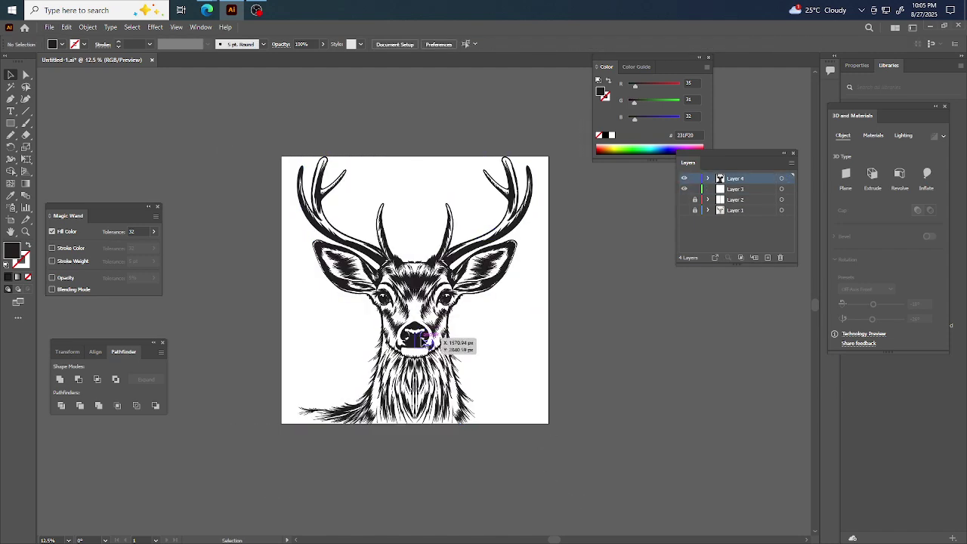
Scale the deer group down proportionally about its centre, leaving a margin on the artboard, and check the drawing
click(430, 336)
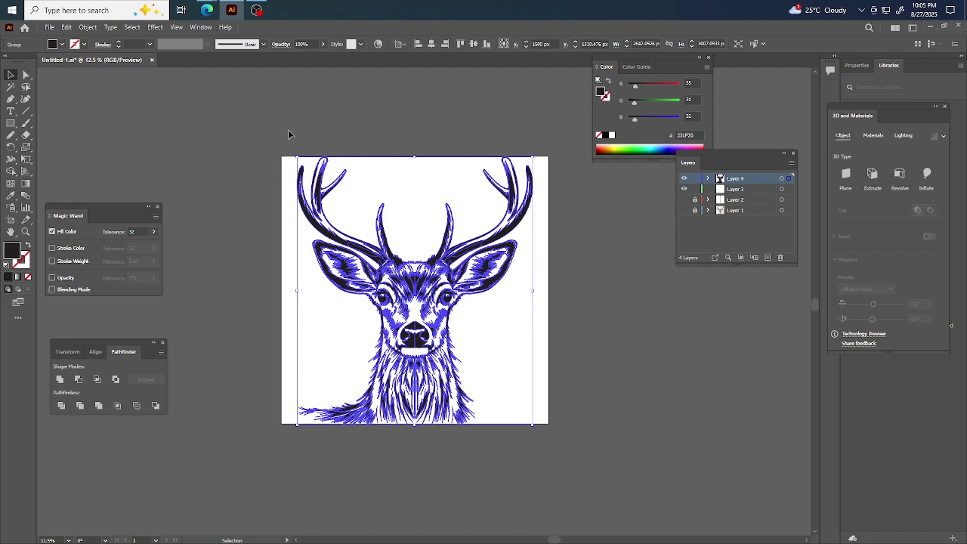
click(88, 27)
click(483, 291)
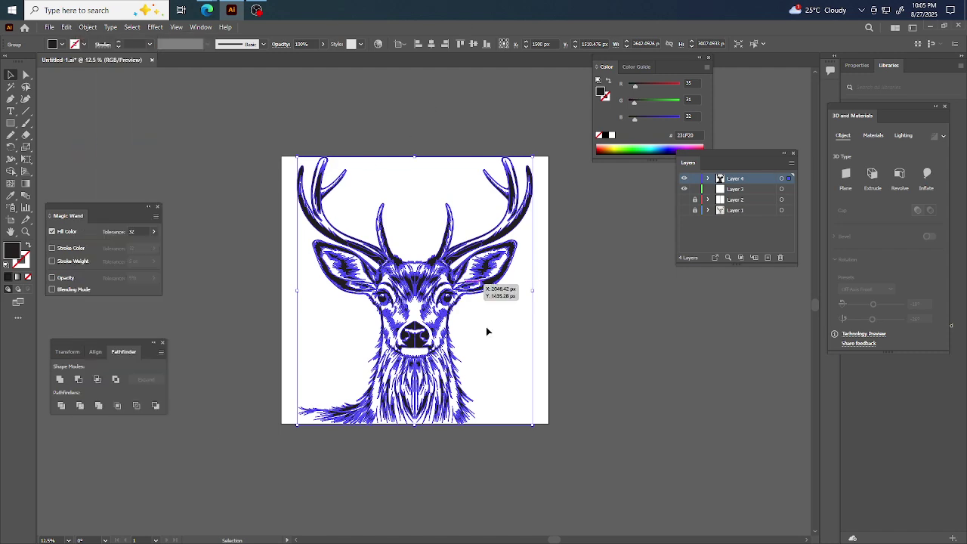
drag(414, 424, 423, 394)
click(551, 338)
alt+scroll(483, 337, up, 1)
scroll(484, 363, up, 1)
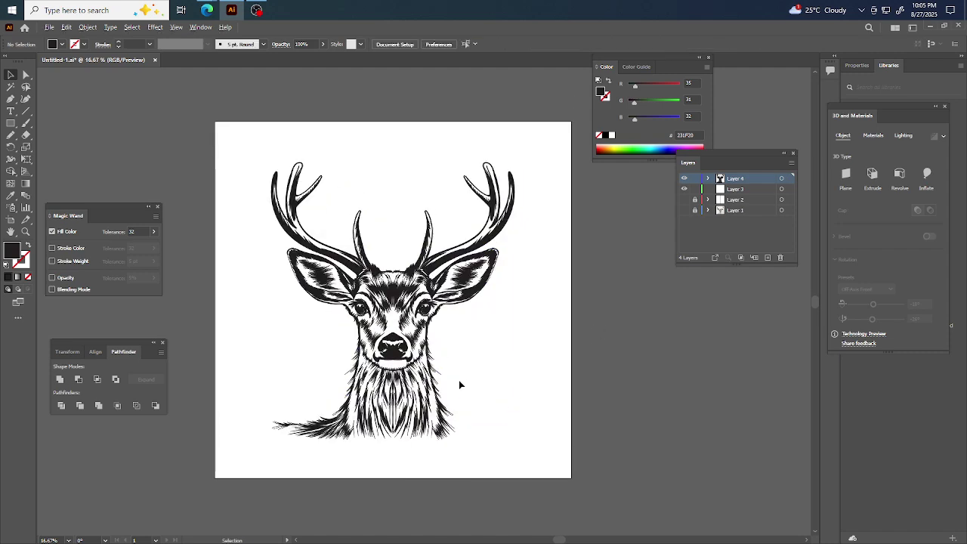
alt+scroll(483, 385, up, 1)
scroll(531, 365, up, 1)
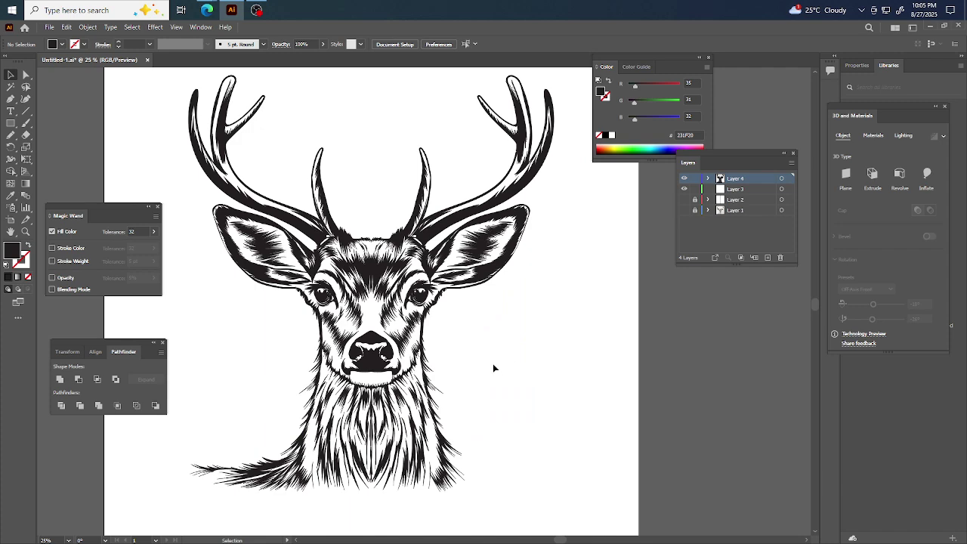
alt+scroll(492, 363, down, 1)
scroll(498, 368, down, 1)
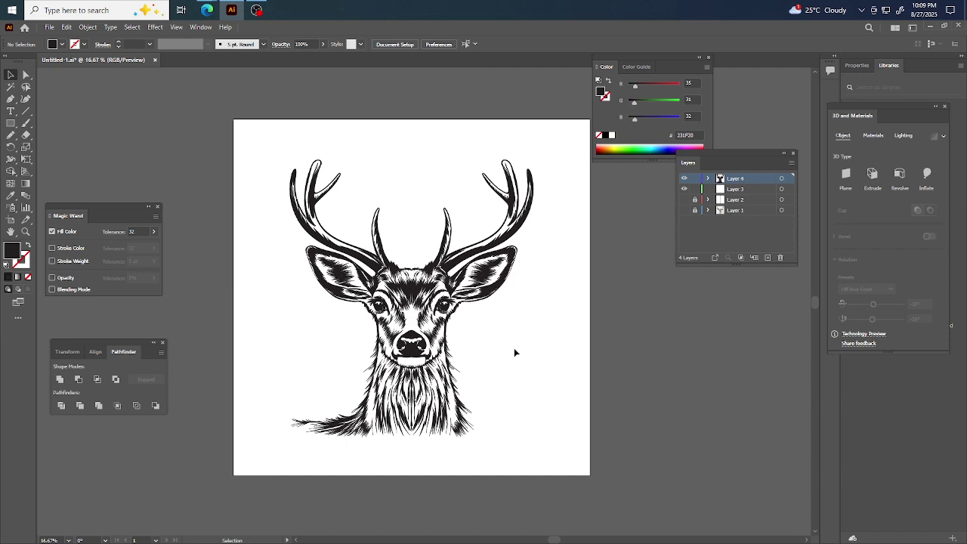
Show and unlock Layer 1 and move the pencil sketch image out beyond the artboard's right edge
click(683, 210)
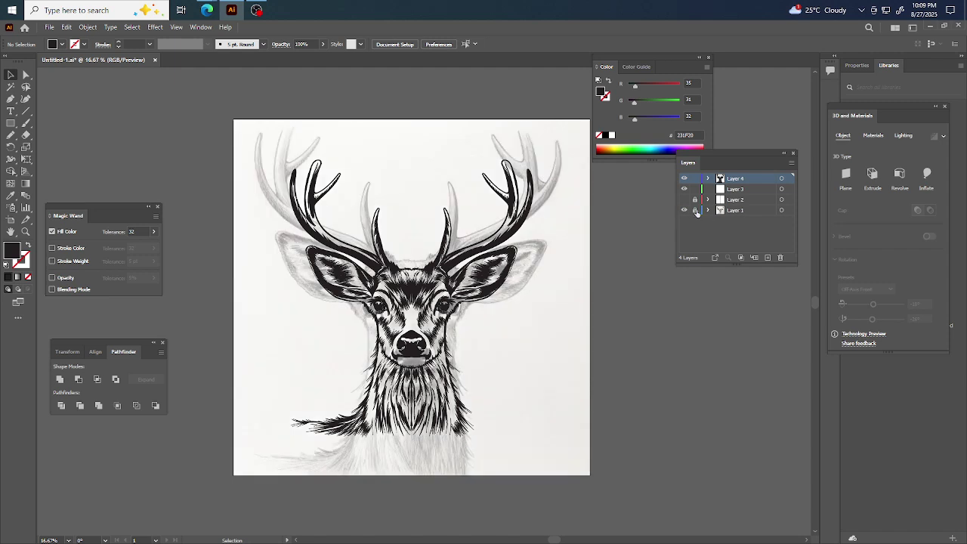
scroll(437, 274, down, 1)
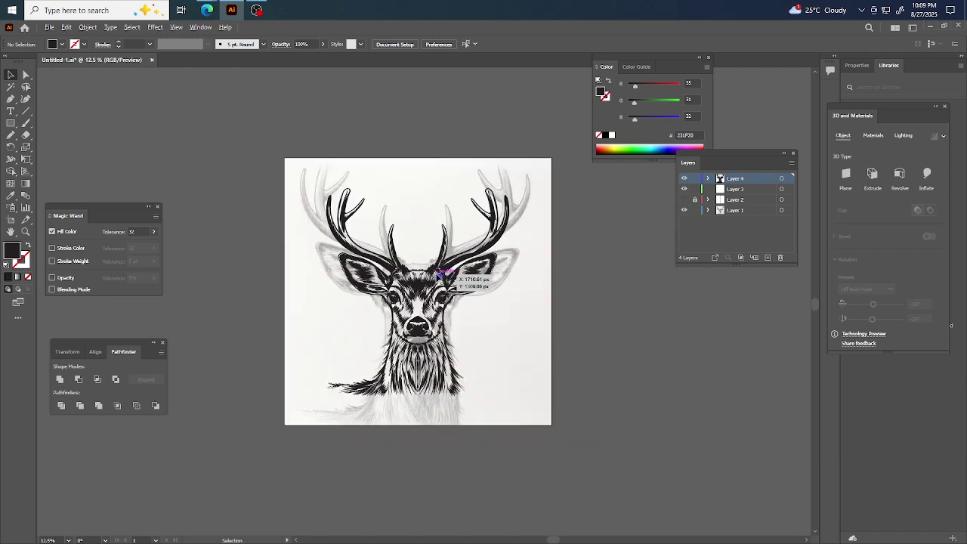
click(493, 278)
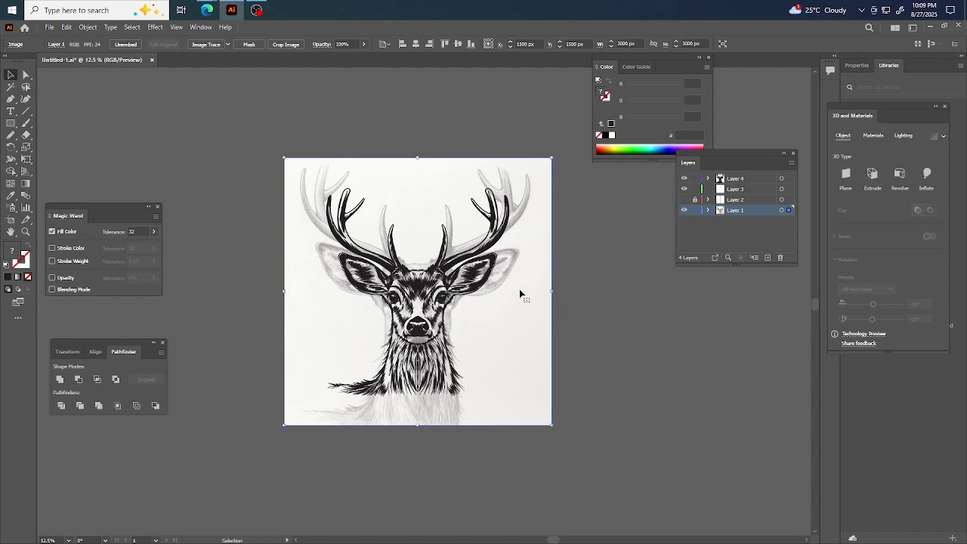
drag(505, 288, 685, 325)
scroll(703, 367, right, 1)
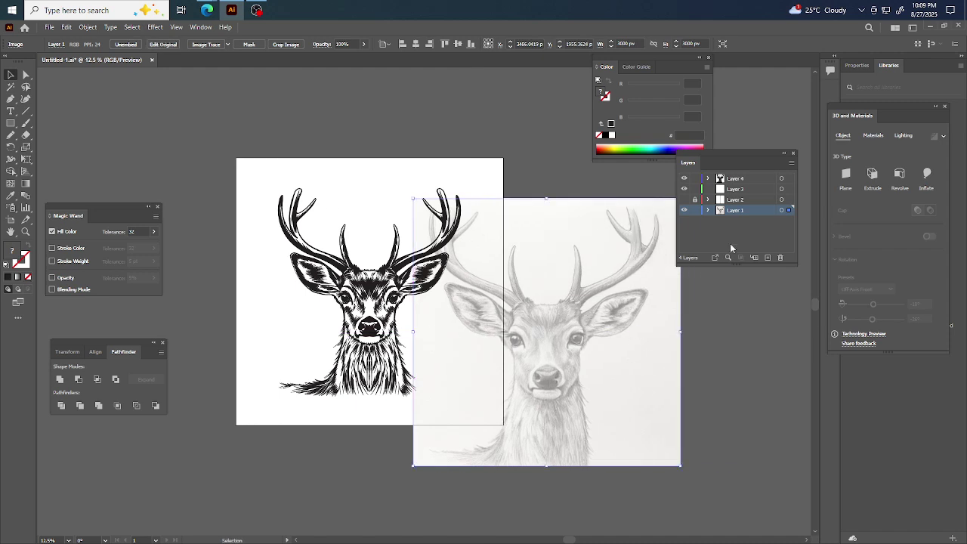
Turn off Dim Images in the layer options of Layer 1
double_click(753, 213)
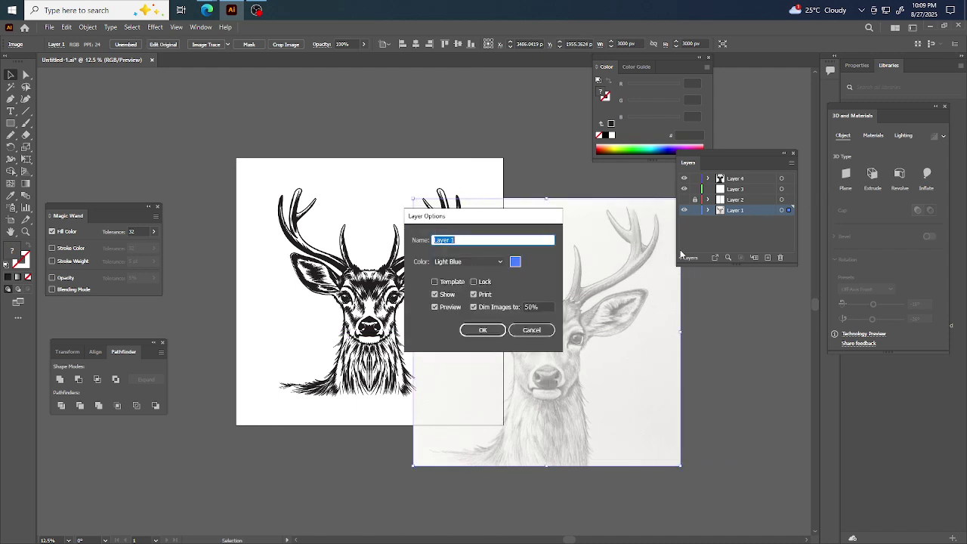
click(473, 307)
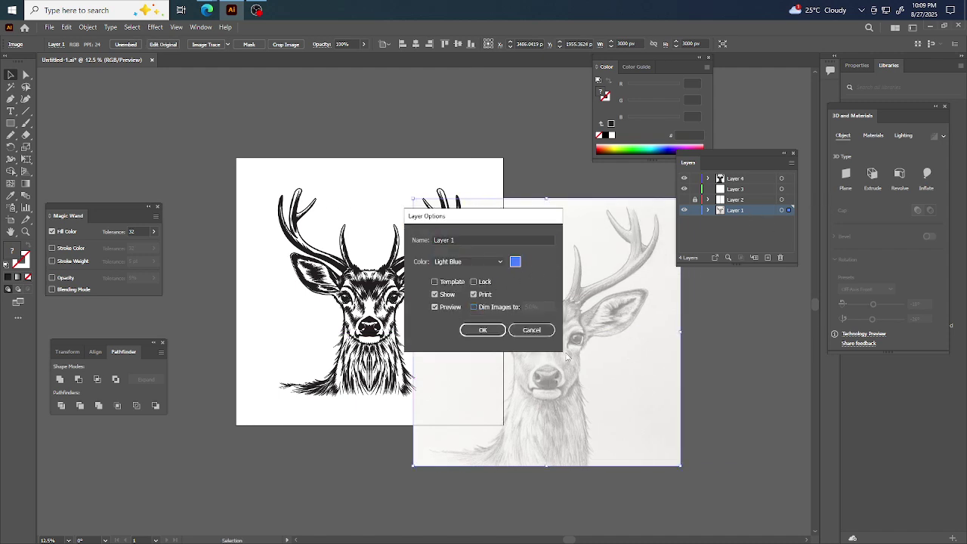
click(481, 333)
Move the sketch image further right and scale it down to about 1489 px square
drag(568, 362, 621, 325)
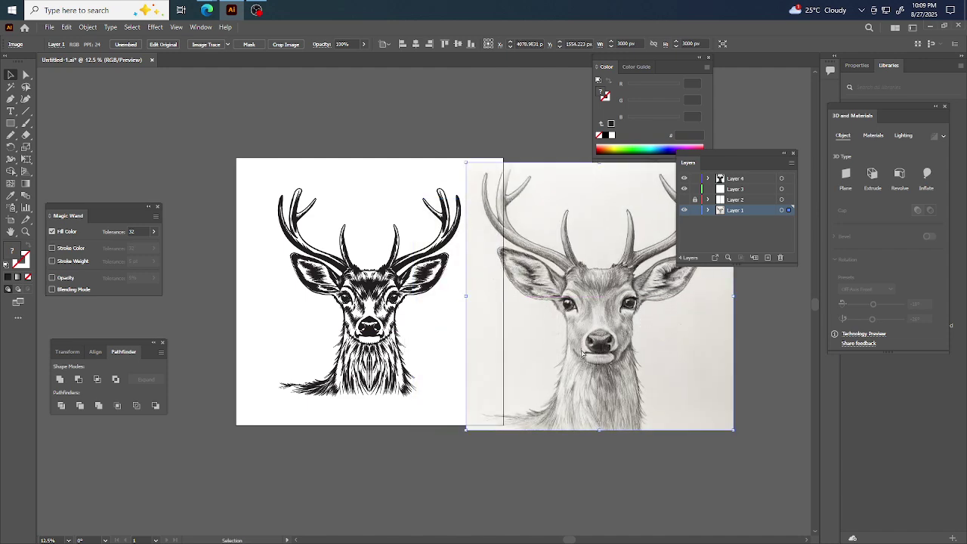
scroll(674, 428, right, 2)
mouse_move(661, 429)
mouse_down()
mouse_move(574, 369)
mouse_move(508, 371)
mouse_up()
scroll(400, 321, left, 3)
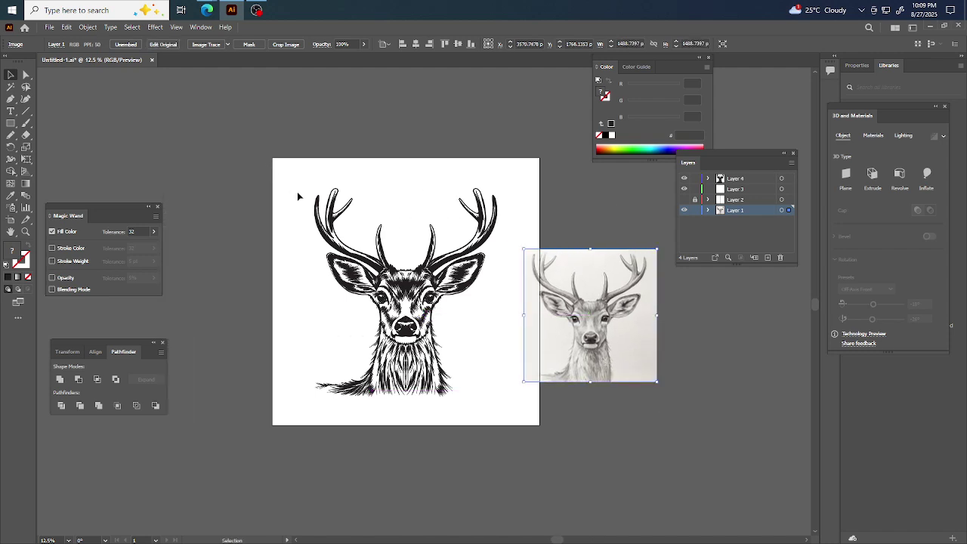
Scale the black deer group down to about 1250 × 1423 px and place it in the artboard's left half
mouse_move(278, 182)
mouse_down()
mouse_move(498, 406)
mouse_move(428, 363)
mouse_up()
drag(382, 277, 355, 311)
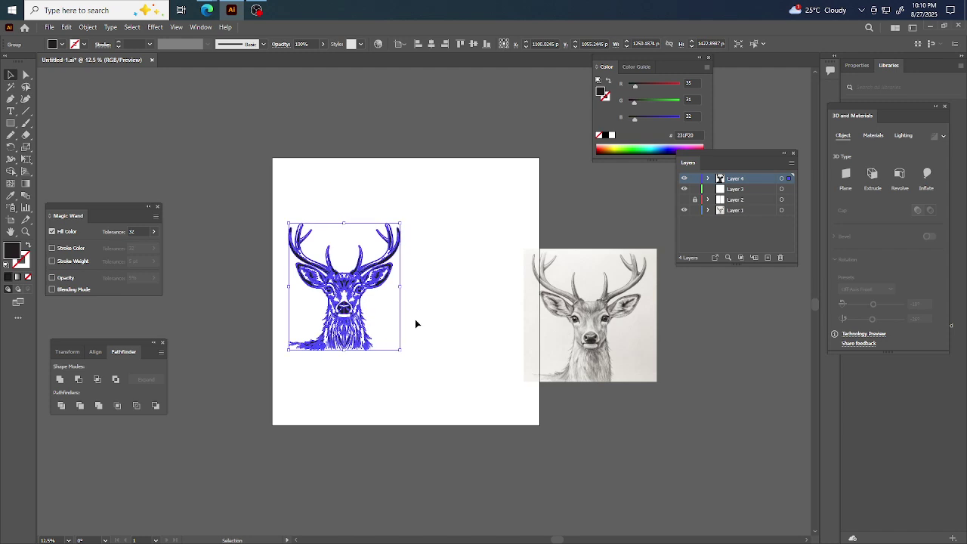
click(512, 353)
Move the sketch image beside the black deer in the artboard's right half and scale it to about 1093 px square
drag(614, 327, 514, 316)
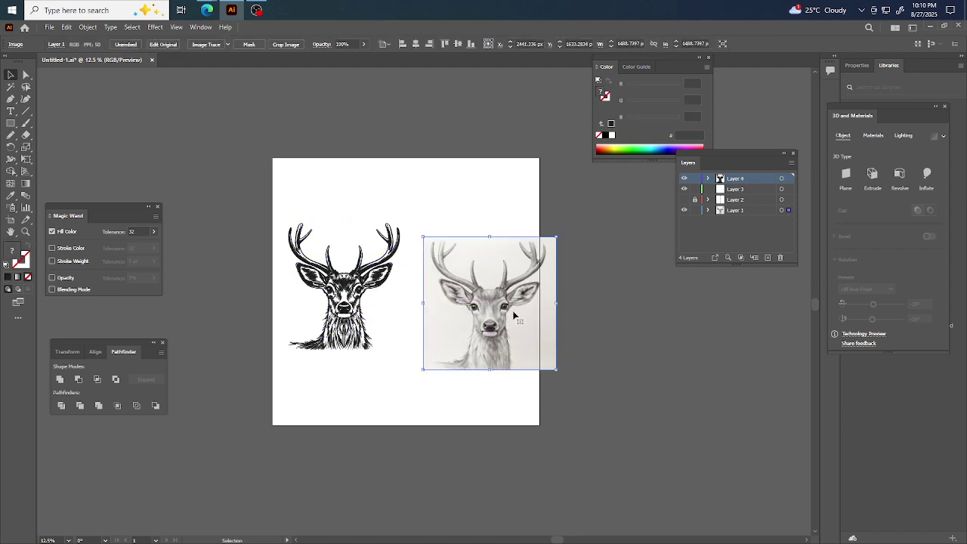
mouse_move(557, 368)
mouse_down()
mouse_move(565, 362)
mouse_move(524, 350)
mouse_move(513, 356)
mouse_up()
click(639, 334)
scroll(468, 338, up, 1)
scroll(468, 338, left, 1)
scroll(421, 358, up, 1)
scroll(421, 358, right, 1)
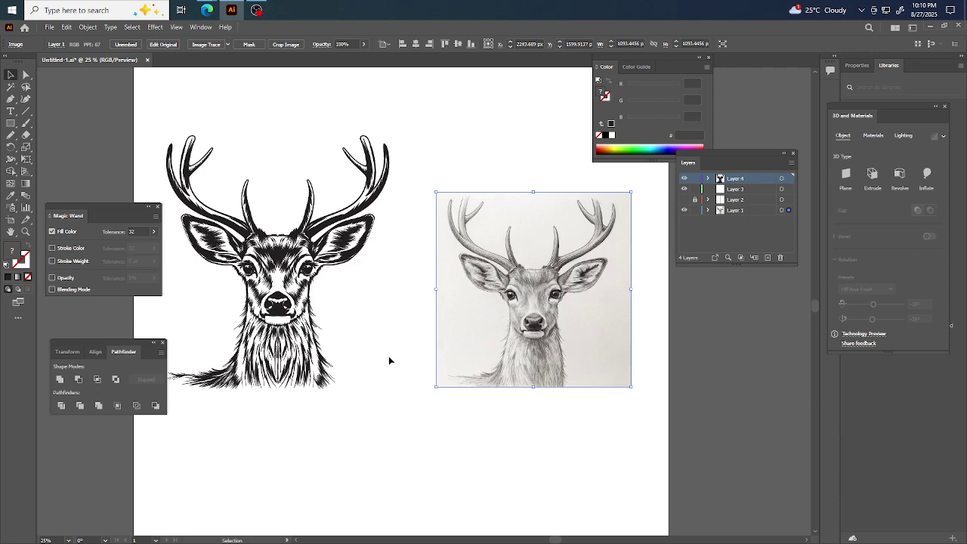
Swap the two pictures, placing the pencil sketch in the artboard's left half and the black deer in the right half
scroll(388, 355, left, 1)
click(400, 331)
drag(327, 305, 690, 346)
drag(539, 326, 251, 330)
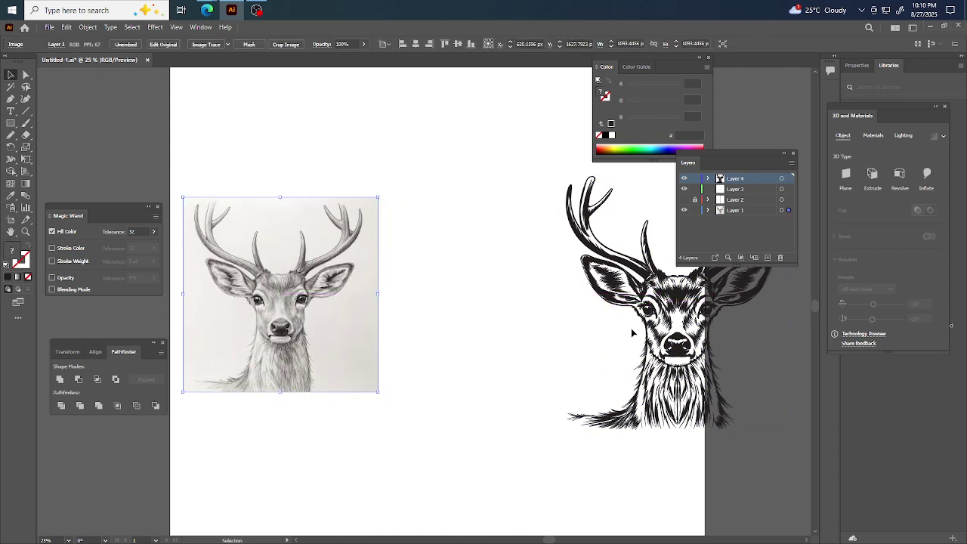
mouse_move(678, 346)
mouse_down()
mouse_move(597, 347)
mouse_move(554, 319)
mouse_up()
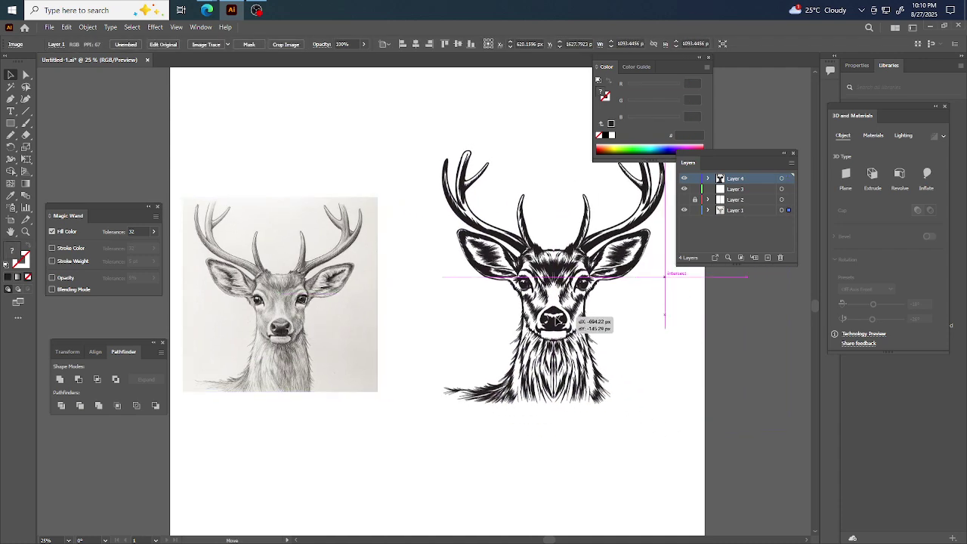
Reposition the pencil sketch image closer to the black deer so the two sit side by side, then deselect it
scroll(553, 319, right, 2)
scroll(582, 347, down, 1)
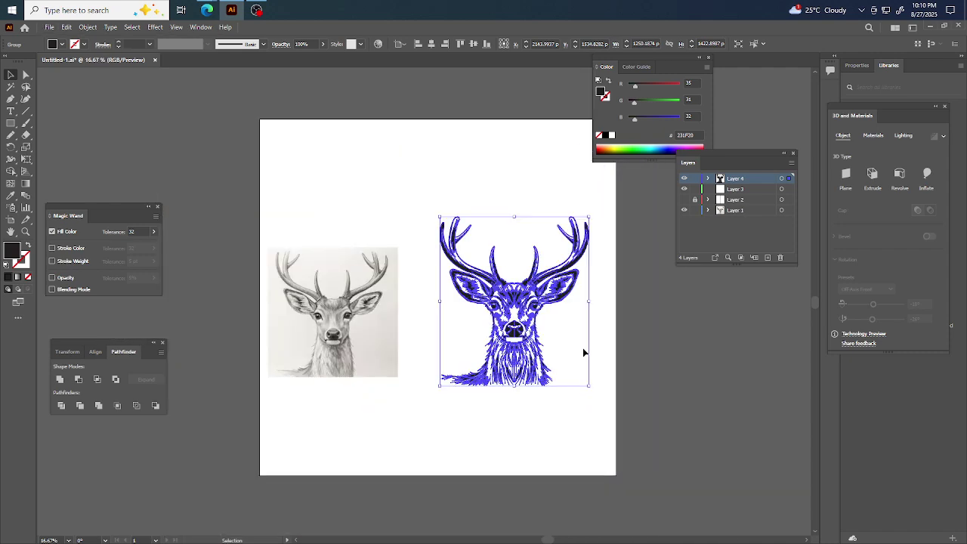
scroll(582, 348, right, 1)
click(527, 363)
scroll(526, 362, up, 1)
scroll(574, 382, up, 1)
scroll(574, 382, left, 2)
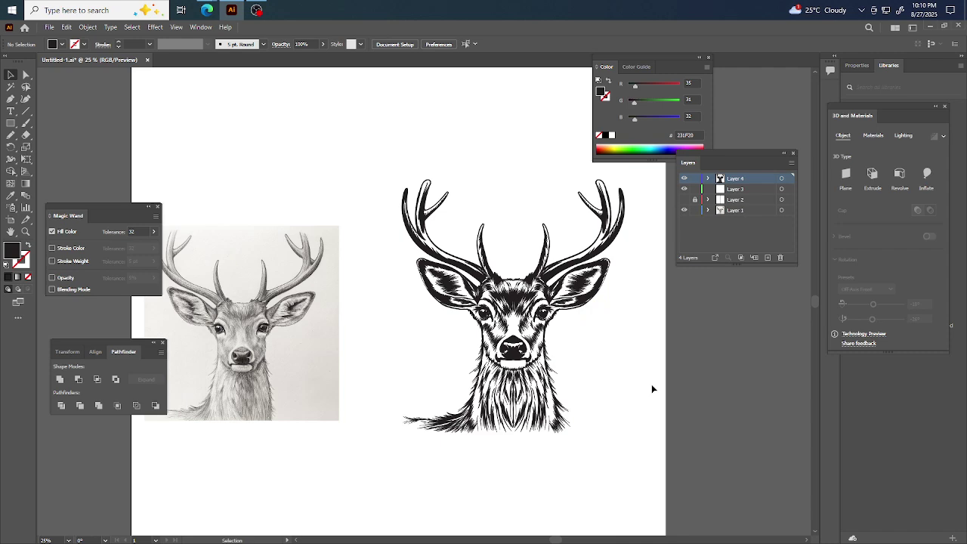
drag(271, 326, 300, 317)
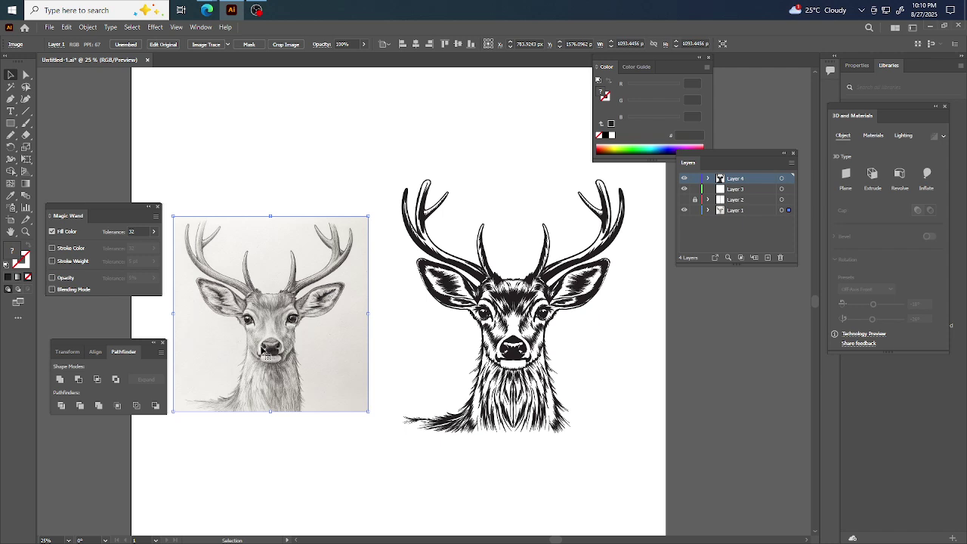
scroll(320, 339, down, 1)
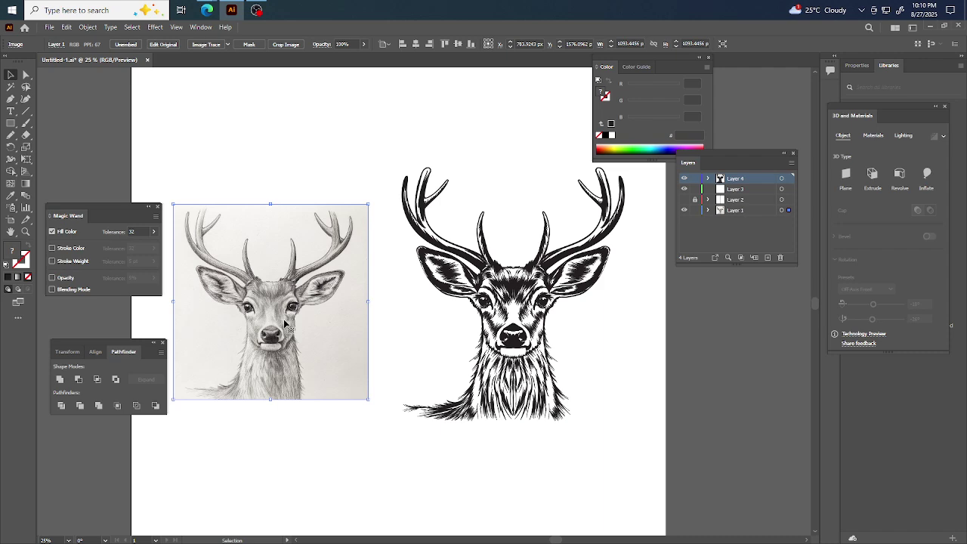
drag(310, 321, 299, 306)
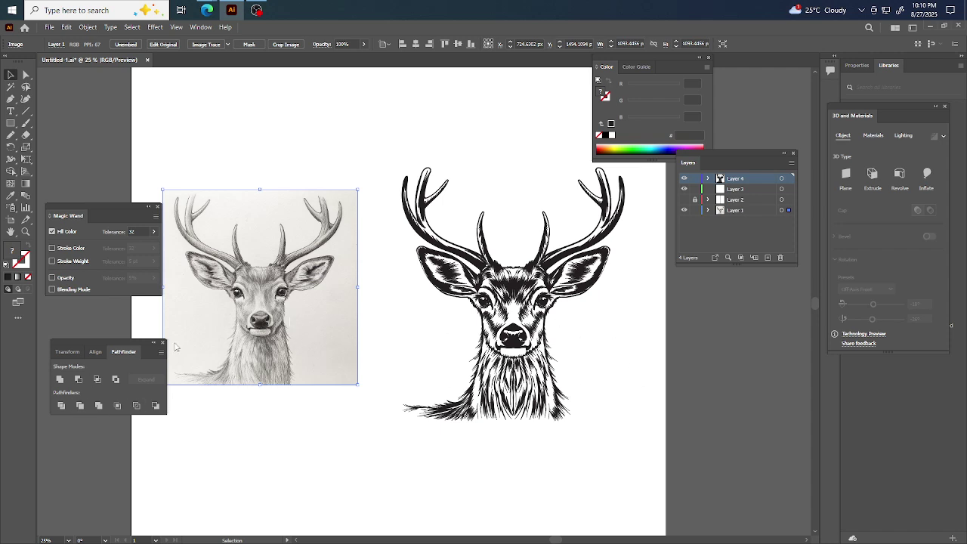
click(599, 344)
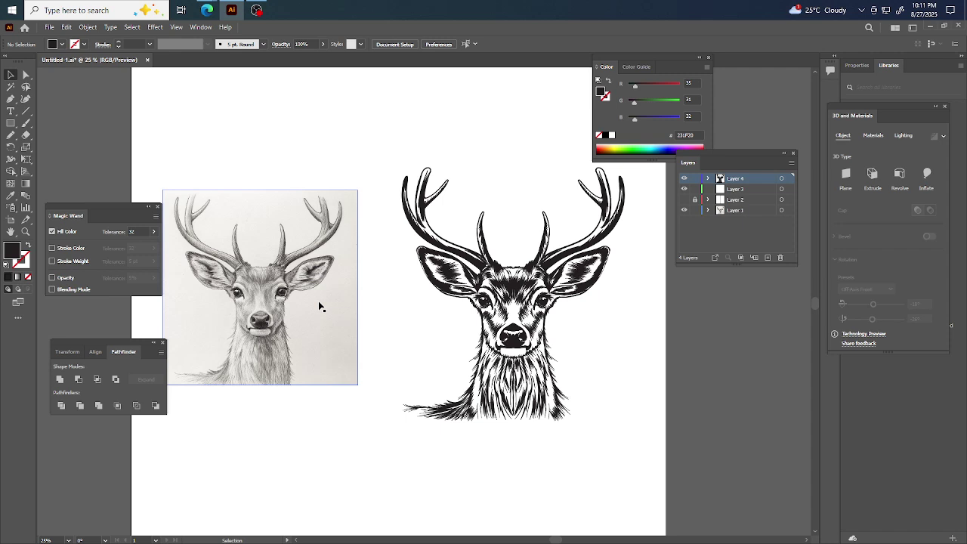
Move the pencil sketch image off the artboard to its left side, leaving only the black deer on it
scroll(349, 177, down, 2)
drag(360, 259, 220, 259)
click(274, 278)
scroll(488, 252, up, 1)
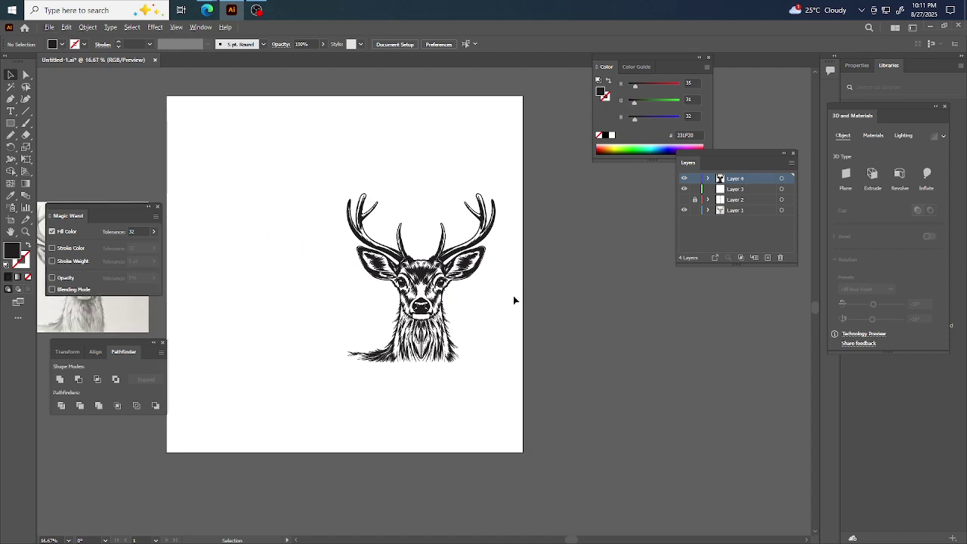
Capture a screen region of about 395 × 436 px around the black deer and copy it to the clipboard
key(super+shift+s)
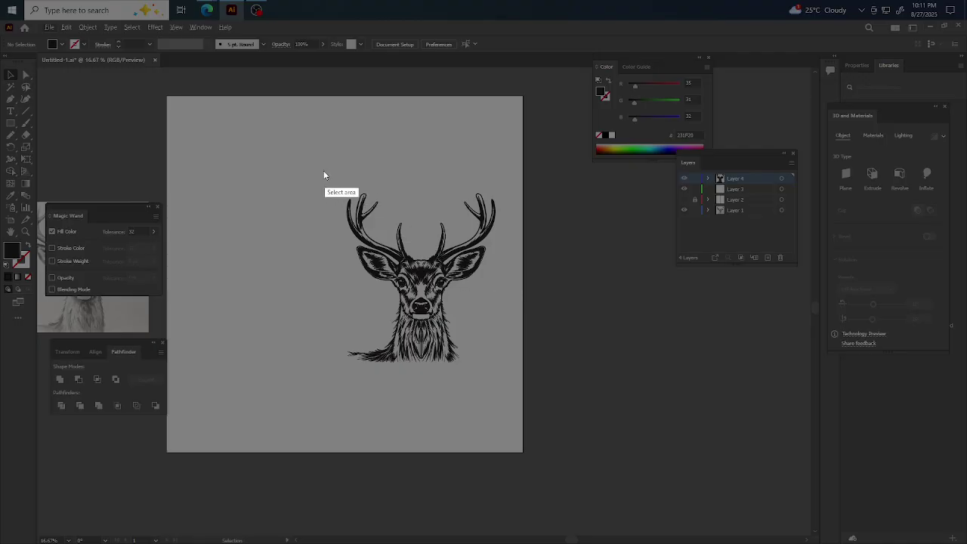
mouse_move(310, 164)
mouse_down()
mouse_move(552, 371)
mouse_move(509, 385)
mouse_up()
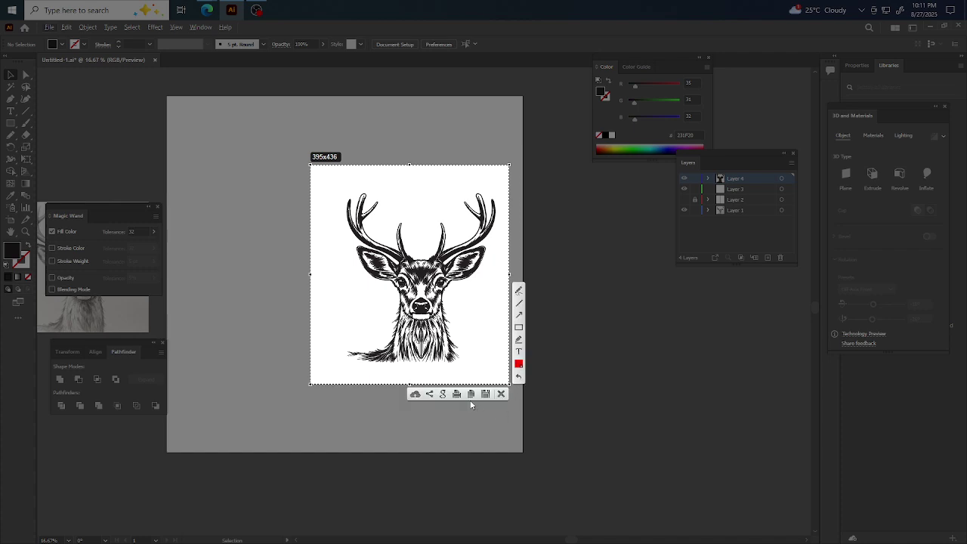
click(471, 395)
Switch to the Edge browser and look up "google search" in a new tab
mouse_move(207, 10)
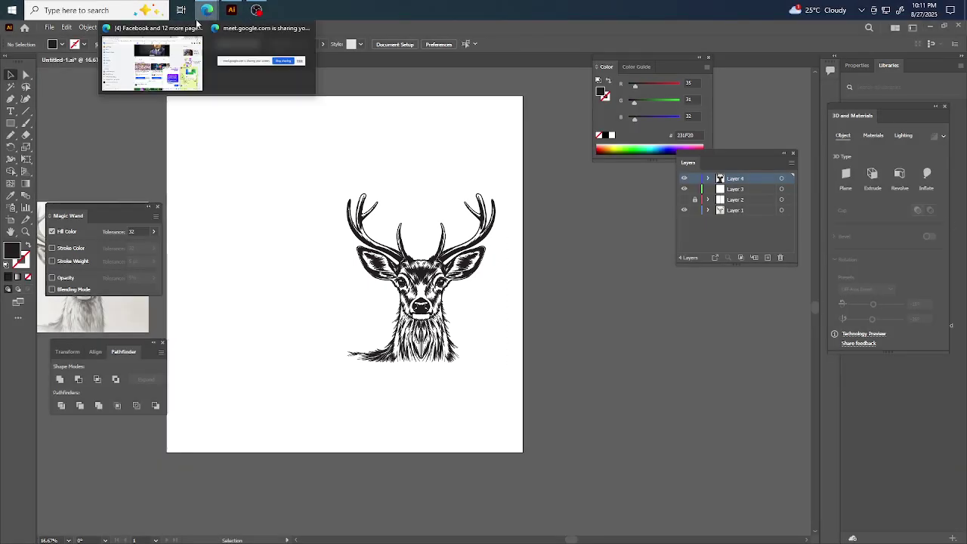
click(193, 83)
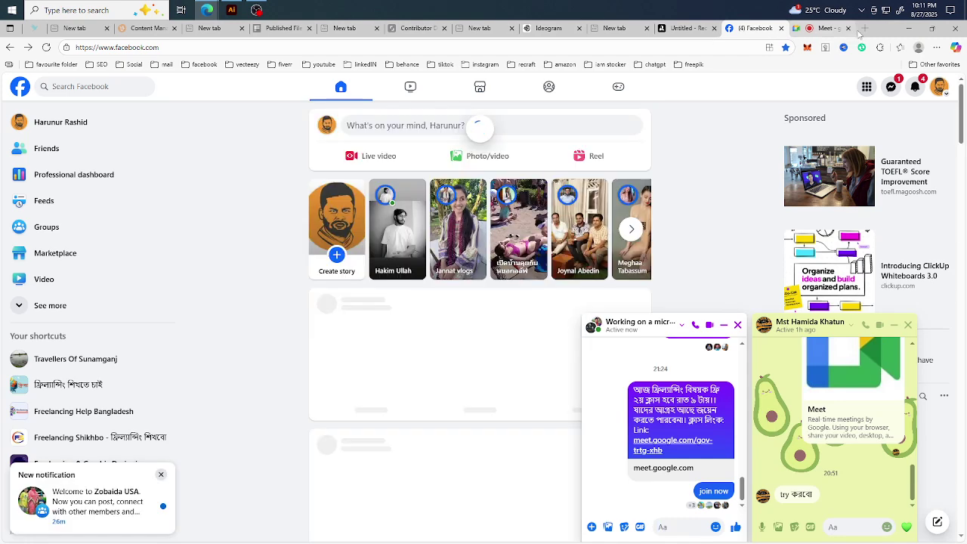
click(868, 28)
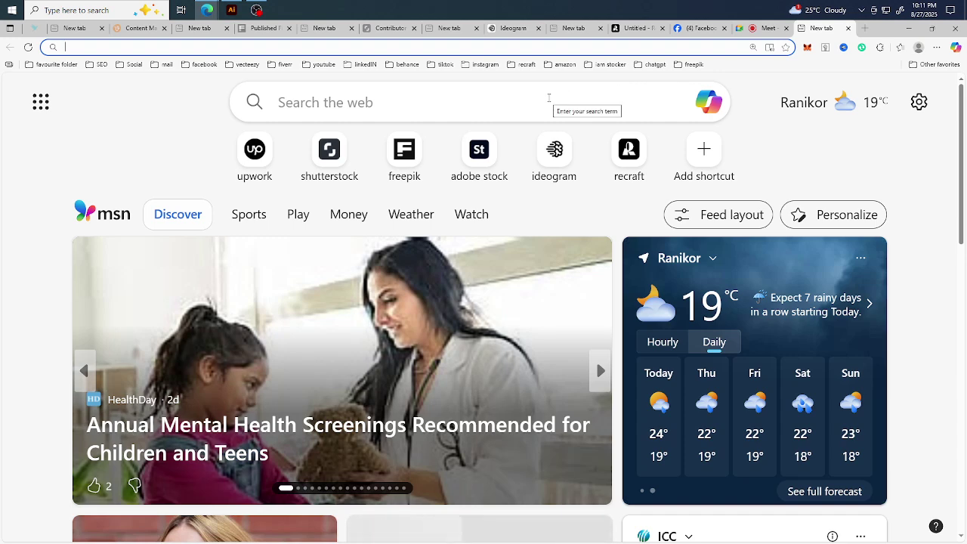
text(g)
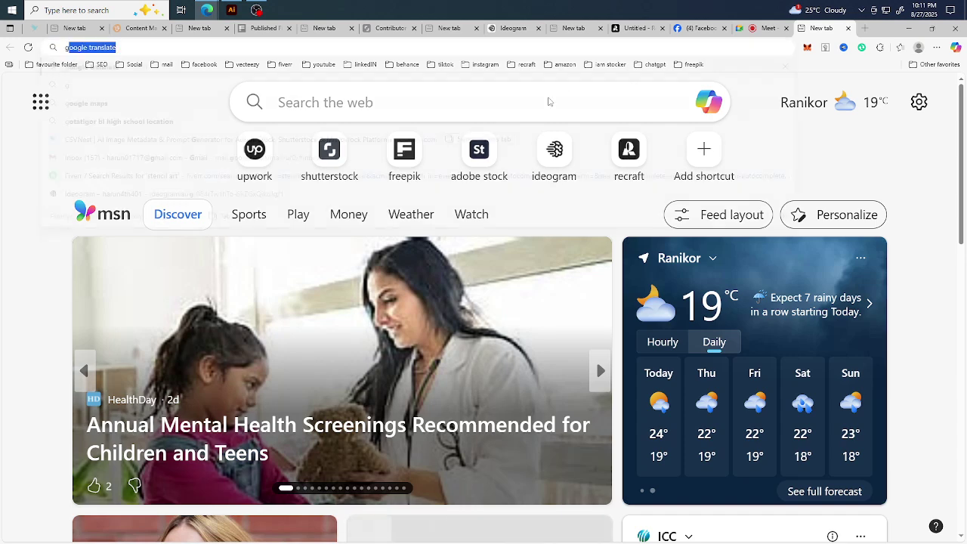
text(oog)
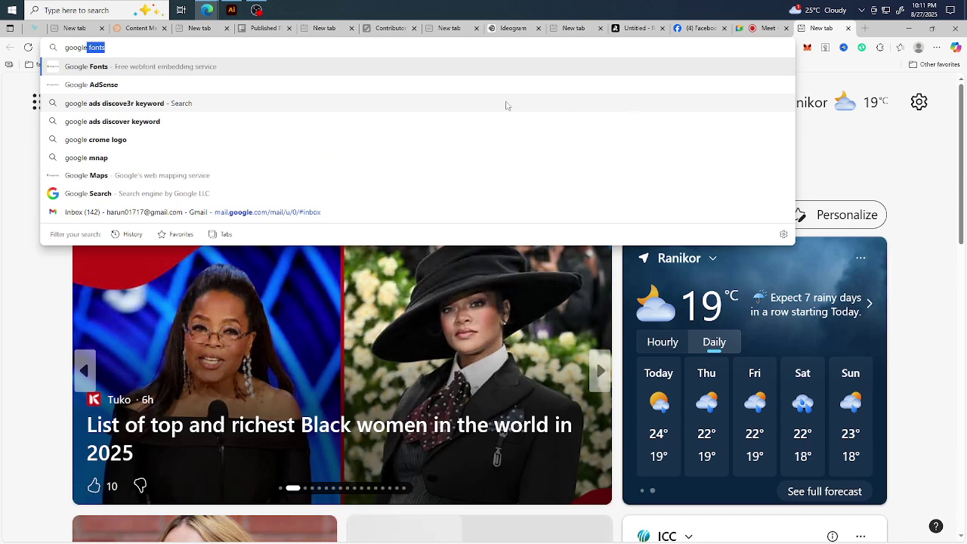
text(le)
click(89, 195)
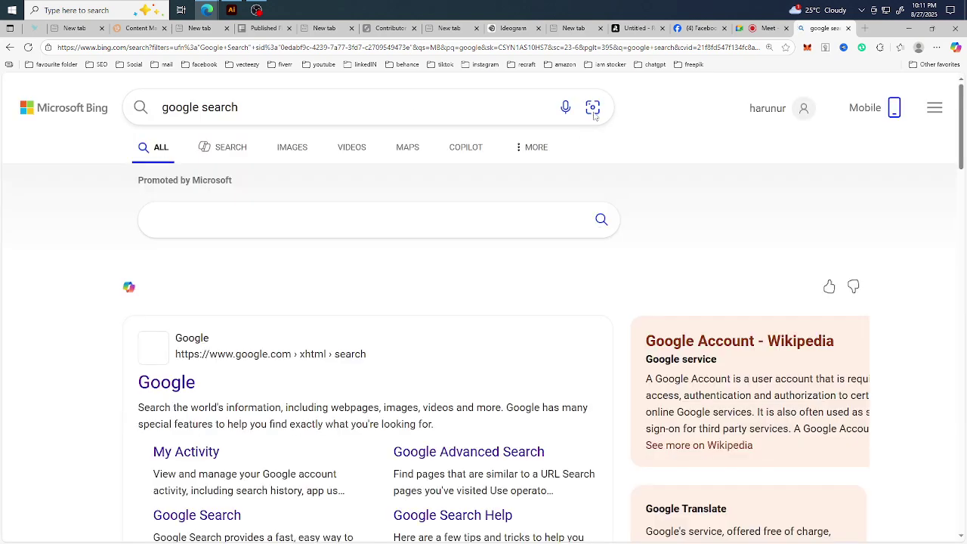
Run a Bing visual search with the copied deer screenshot, then close its result view
click(593, 108)
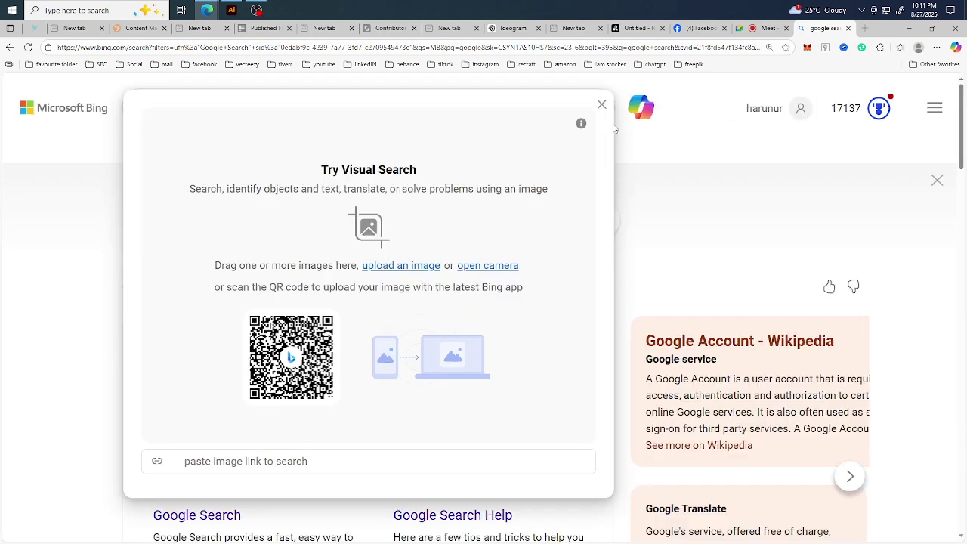
click(601, 105)
click(264, 220)
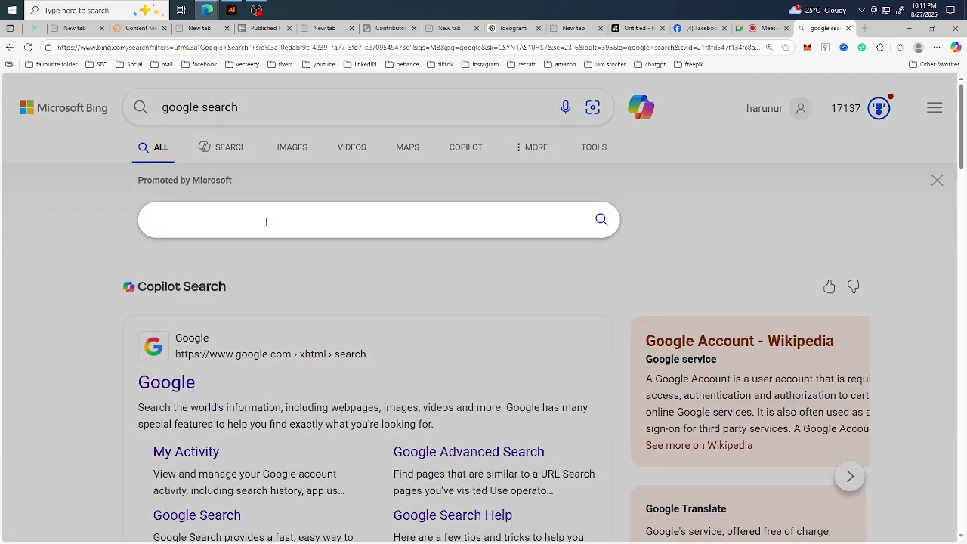
click(593, 107)
click(243, 462)
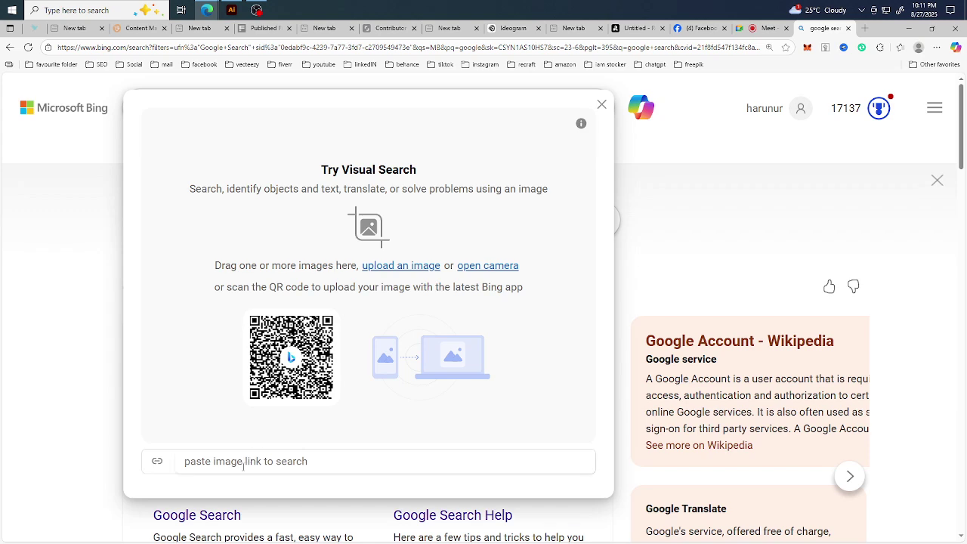
key(ctrl+v)
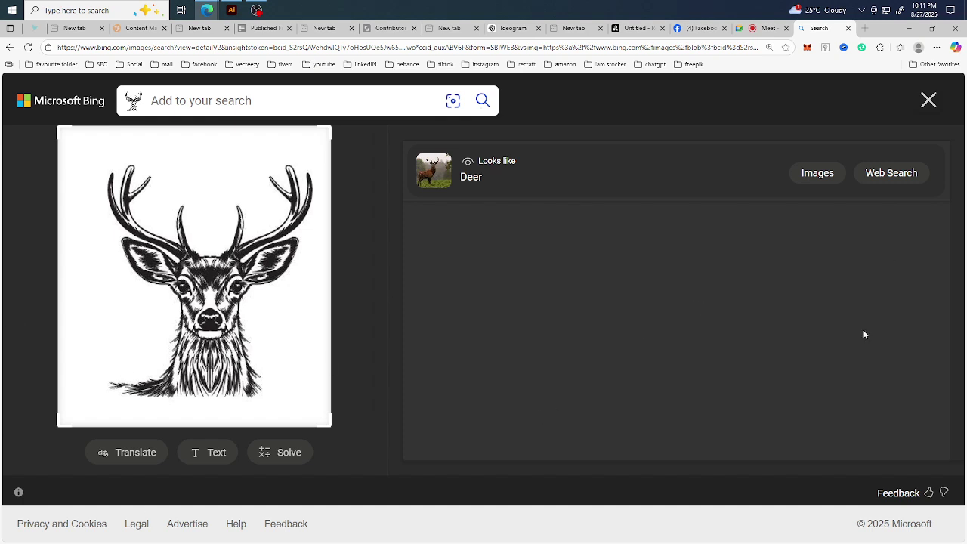
click(928, 100)
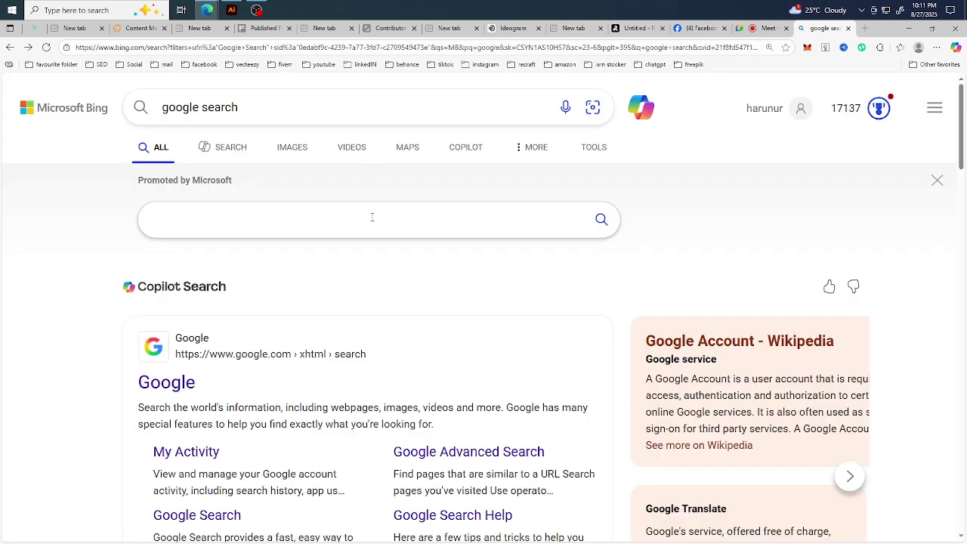
click(371, 217)
click(591, 108)
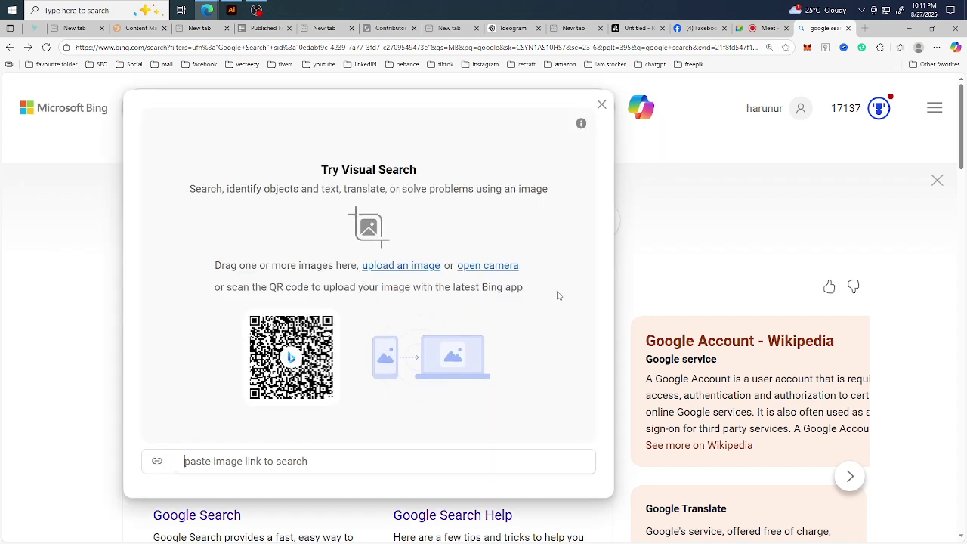
click(602, 106)
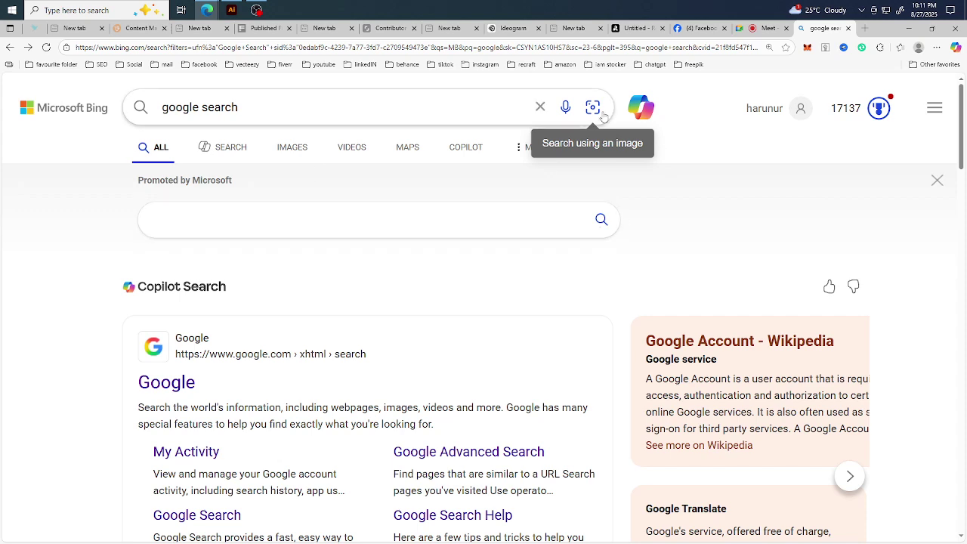
click(592, 109)
click(601, 105)
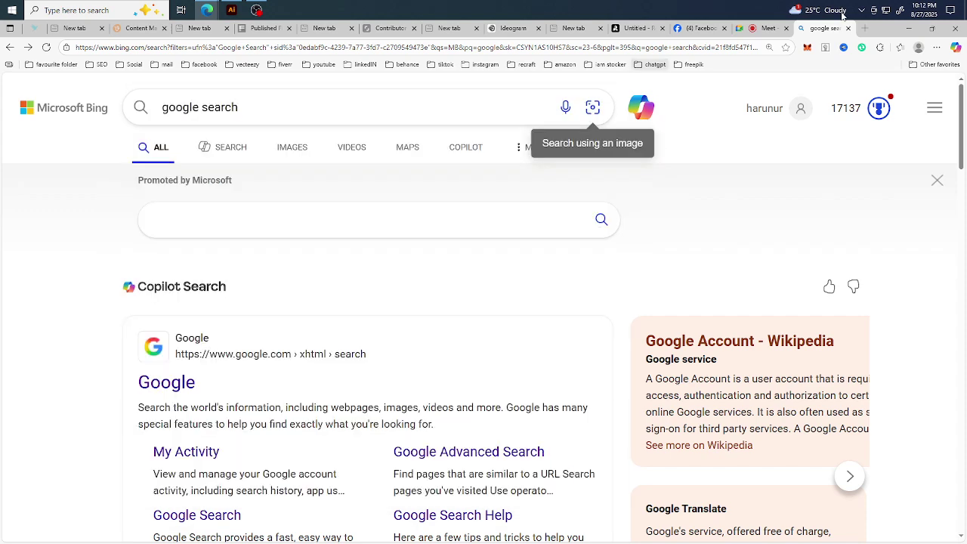
Search for "freepik.com contributor" in a new browser tab and look through the results
click(866, 30)
text(free)
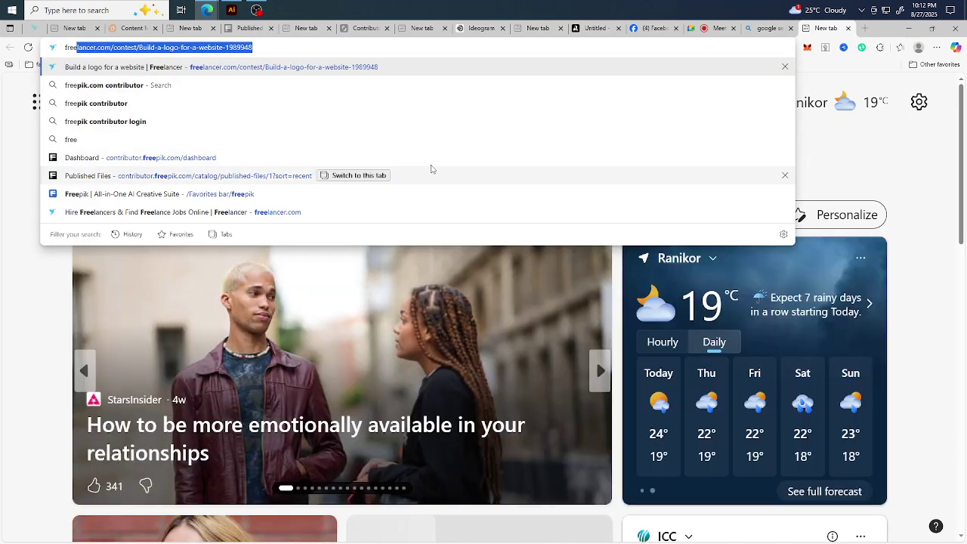
click(165, 88)
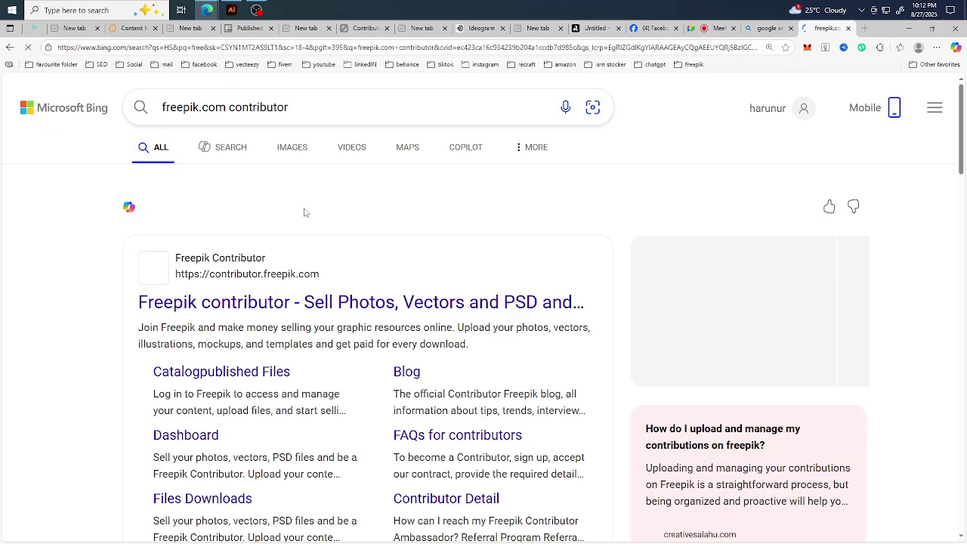
scroll(241, 260, down, 4)
scroll(242, 259, down, 3)
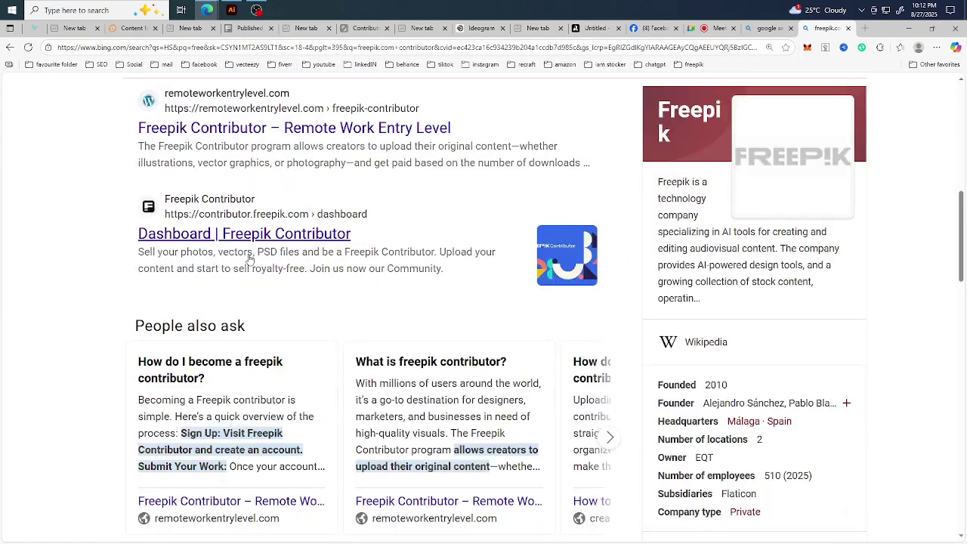
scroll(219, 253, up, 7)
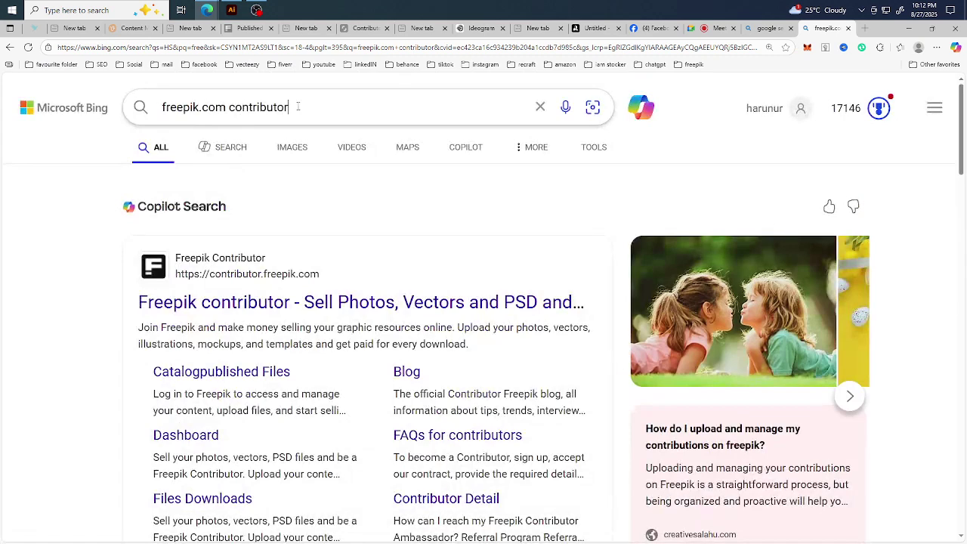
Shorten the search query to "freepik.com", run it and open the Freepik homepage from the results
click(298, 106)
key(BackSpace)
key(BackSpace)
key(BackSpace)
key(BackSpace)
key(BackSpace)
key(BackSpace)
key(BackSpace)
key(BackSpace)
key(BackSpace)
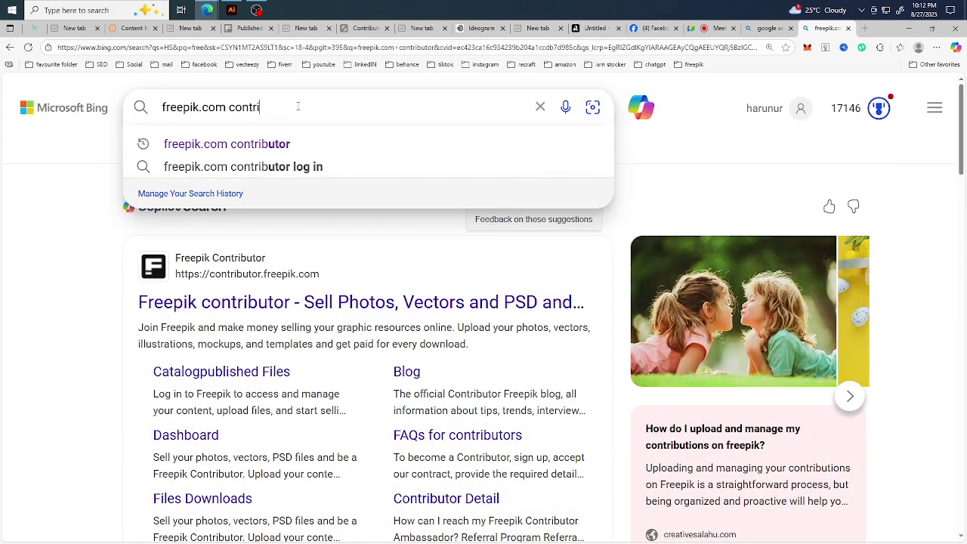
key(Escape)
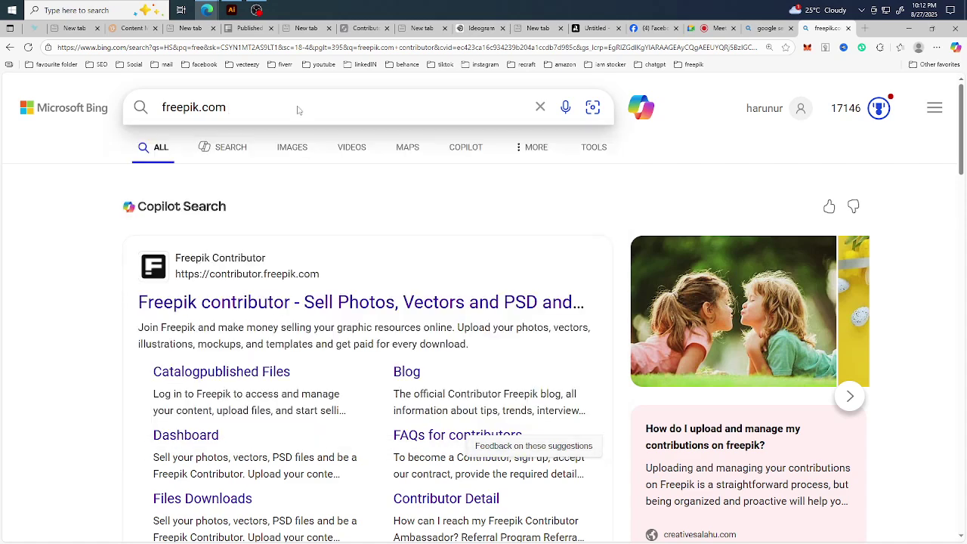
key(Return)
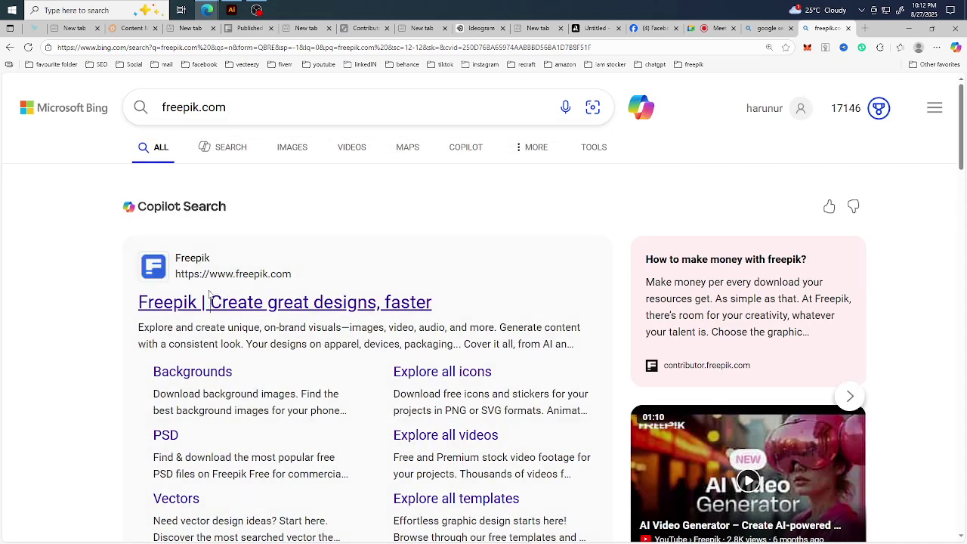
click(210, 300)
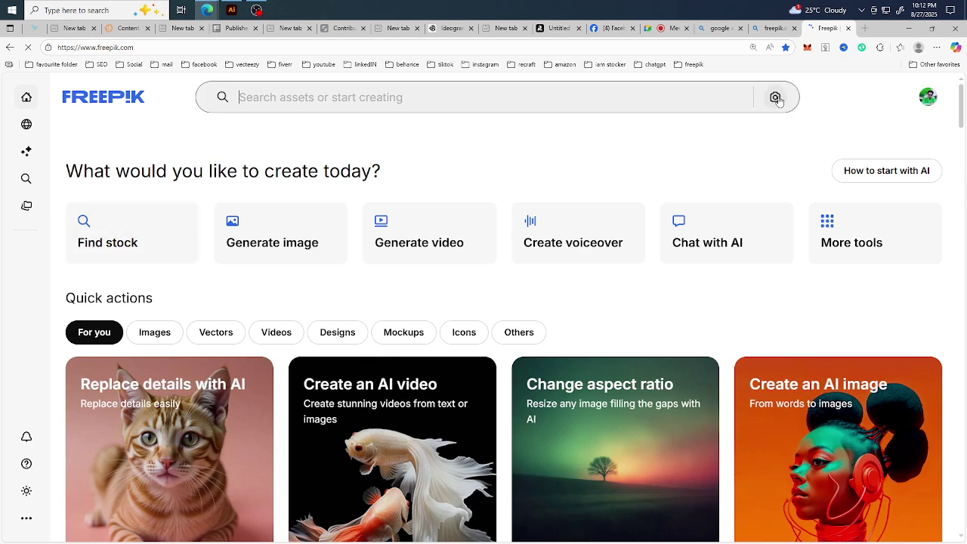
click(775, 97)
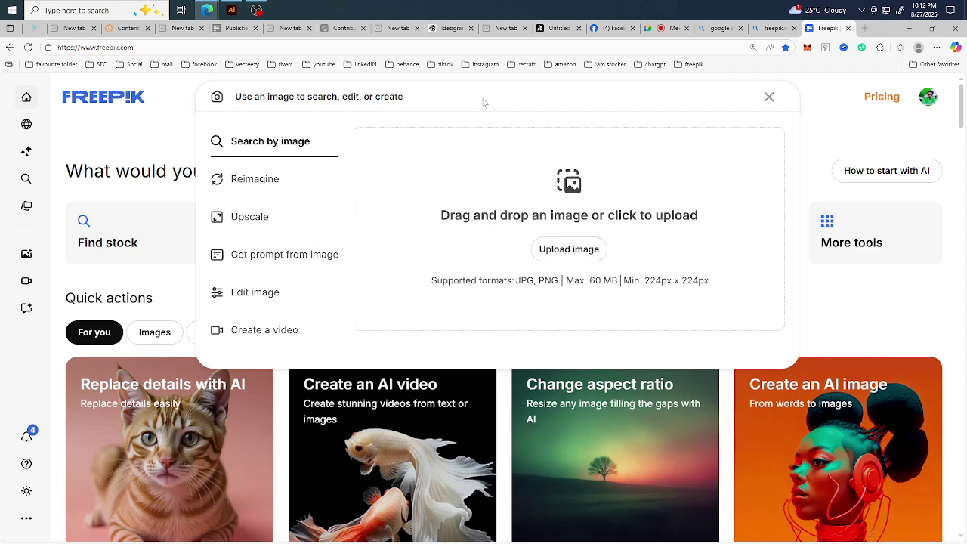
click(771, 99)
click(420, 94)
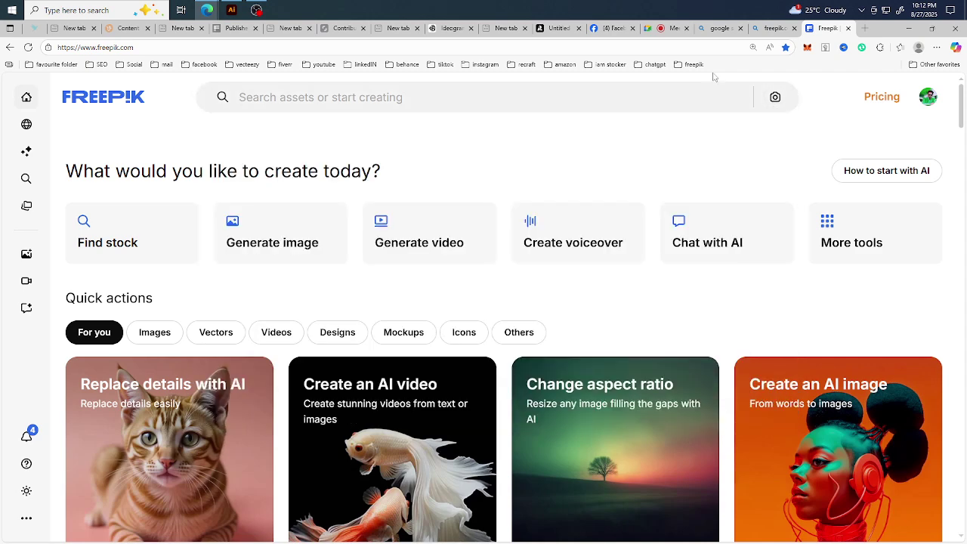
Switch to Illustrator and centre the whole deer head horizontally and vertically on the artboard
click(231, 10)
scroll(418, 256, down, 1)
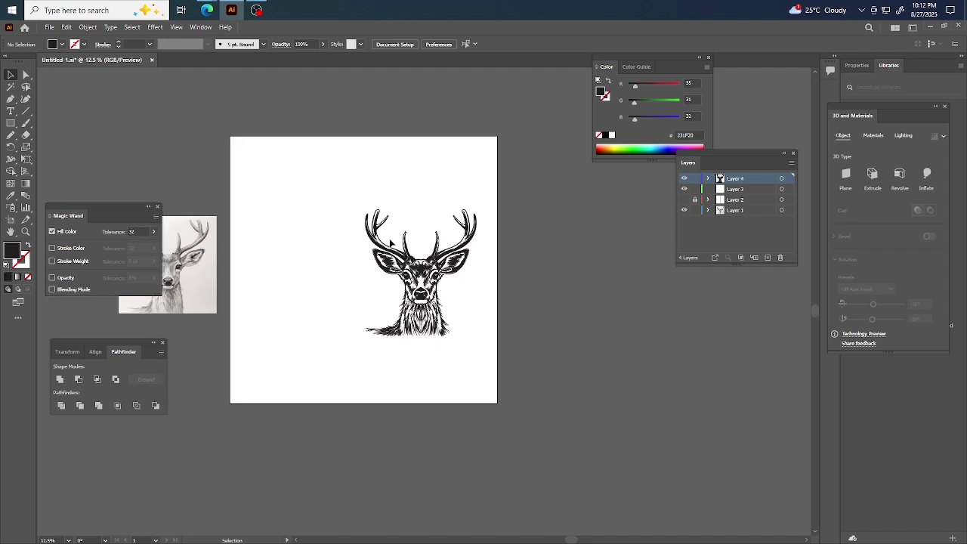
drag(337, 198, 512, 349)
click(431, 44)
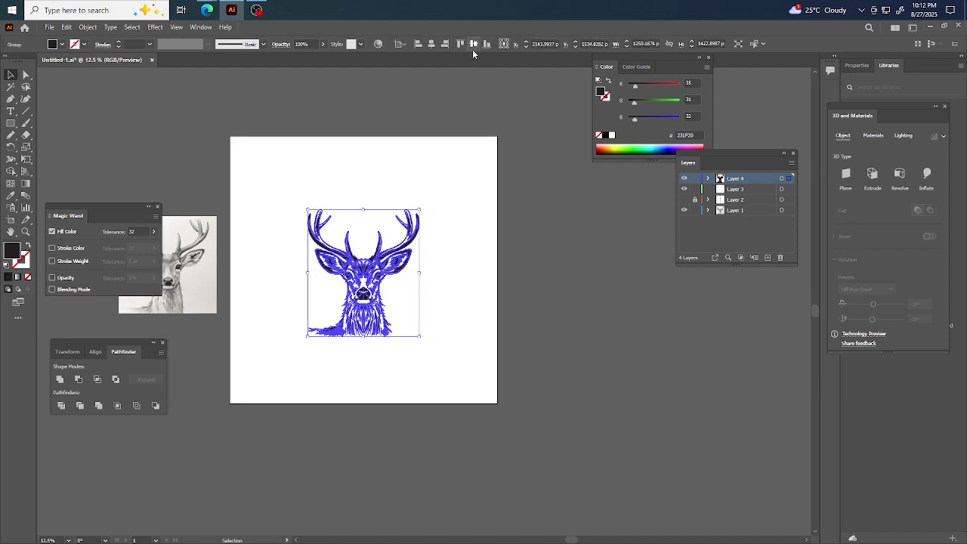
click(474, 73)
Create a 3000 × 3000 px rectangle with the Rectangle tool
click(10, 125)
click(327, 150)
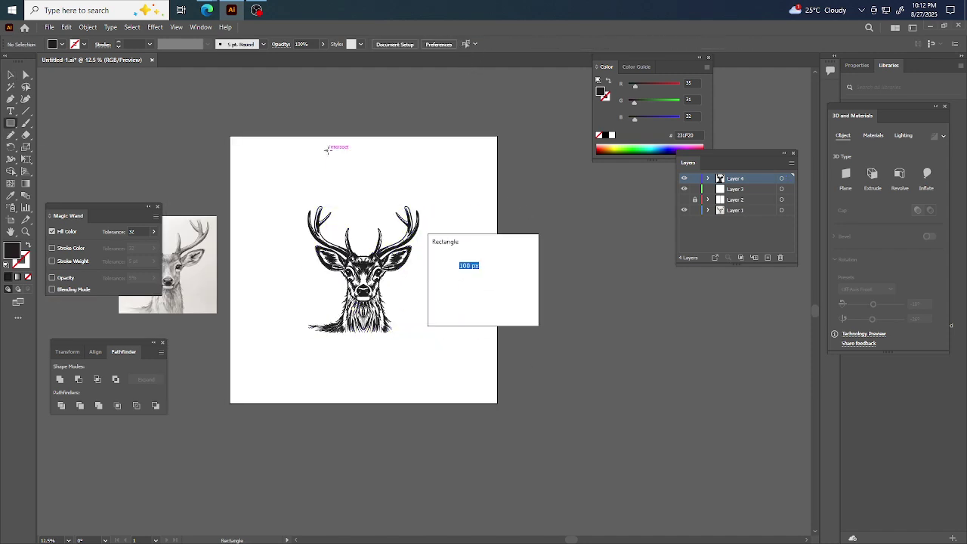
text(3000)
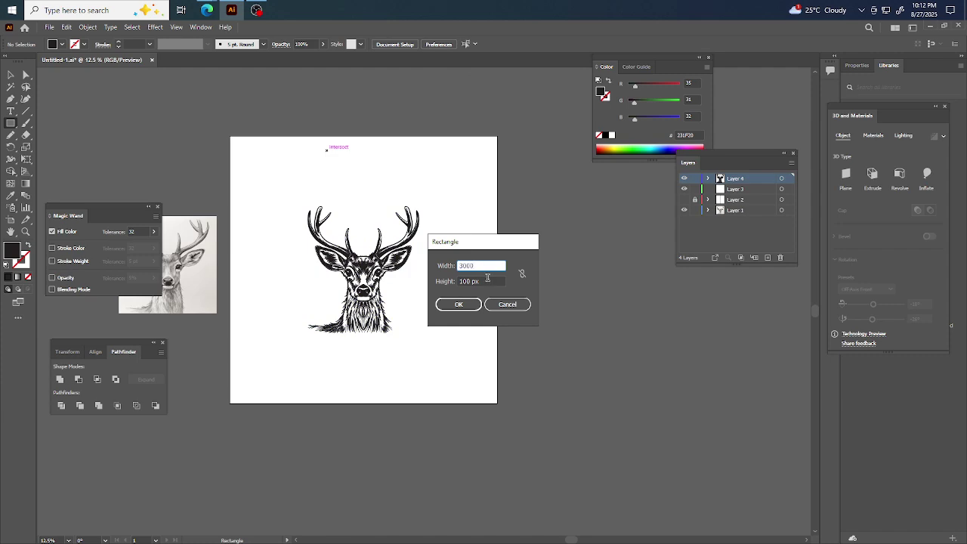
key(Tab)
text(3)
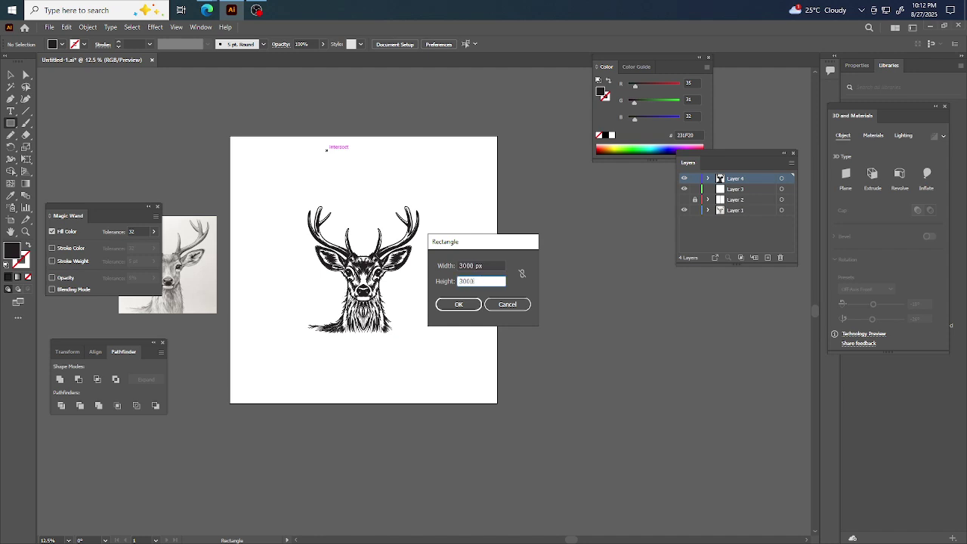
click(444, 307)
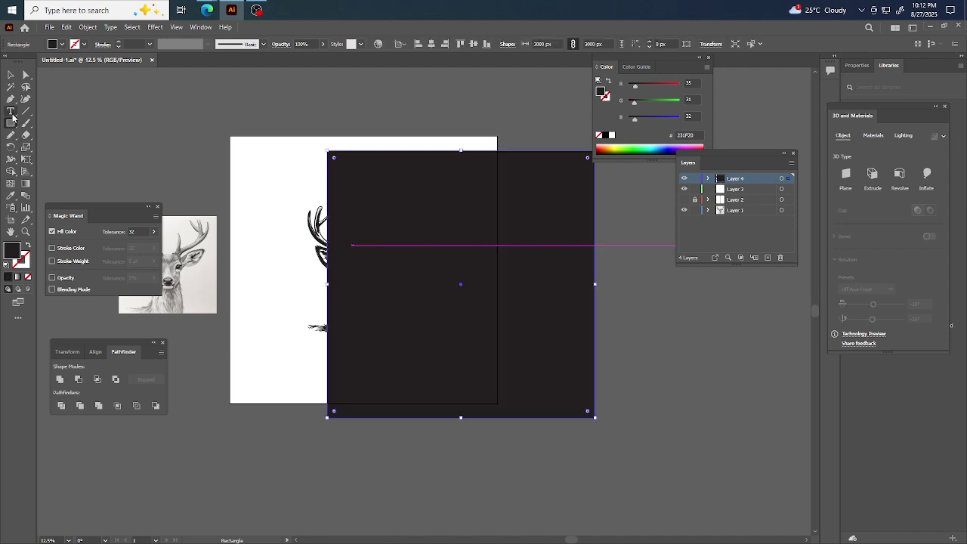
Fill the new square with white sampled from the artboard and centre it on the artboard both ways
click(9, 198)
click(265, 156)
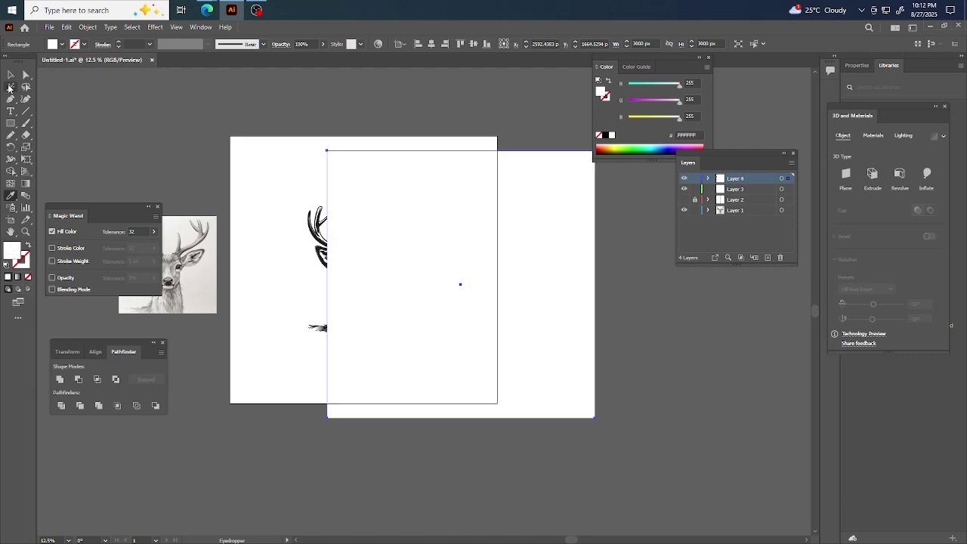
click(10, 75)
click(431, 44)
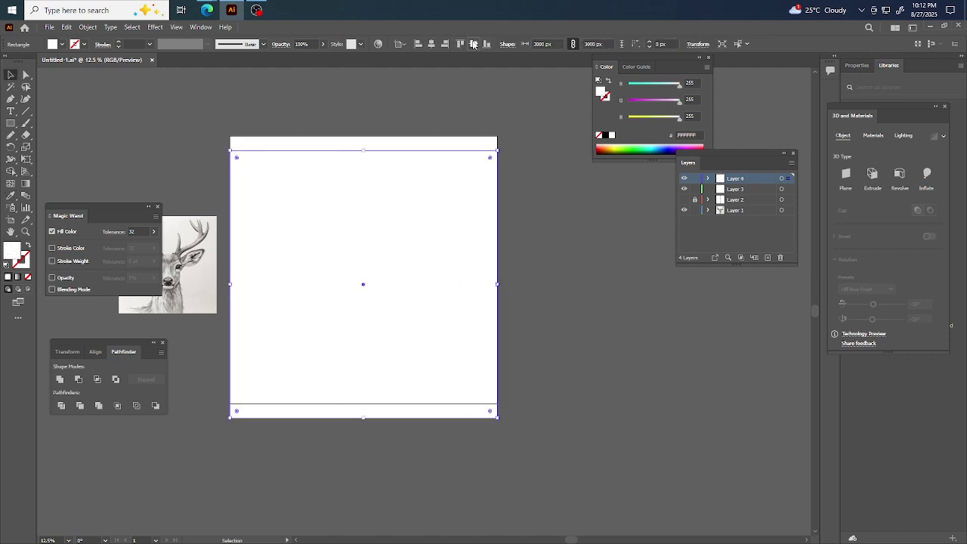
click(472, 44)
Send the white square to the back, behind the deer head, and deselect it
right_click(408, 447)
mouse_move(448, 403)
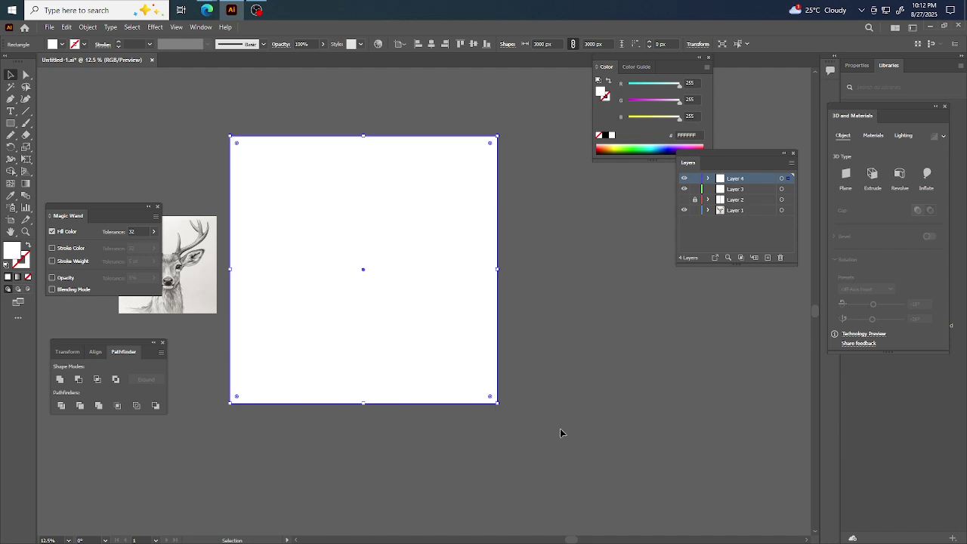
click(561, 431)
Centre the deer head on the artboard and scale it up proportionally from its centre to about 1790 × 2038 px
click(365, 277)
click(431, 44)
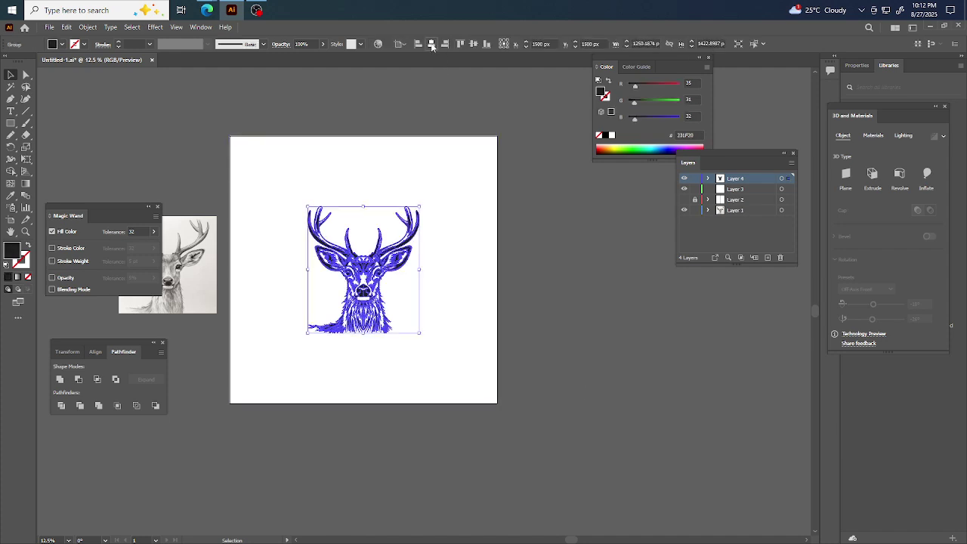
click(472, 44)
drag(420, 335, 443, 362)
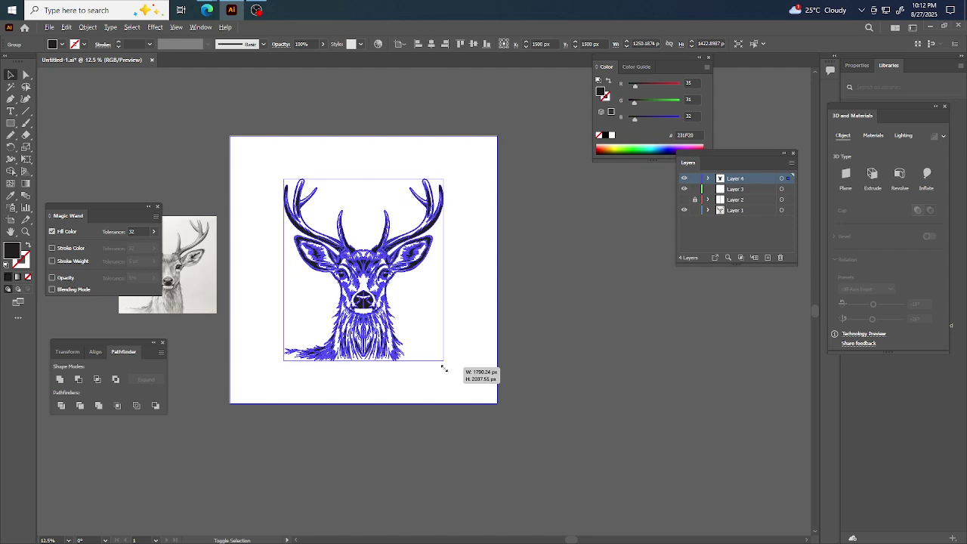
click(580, 280)
click(49, 27)
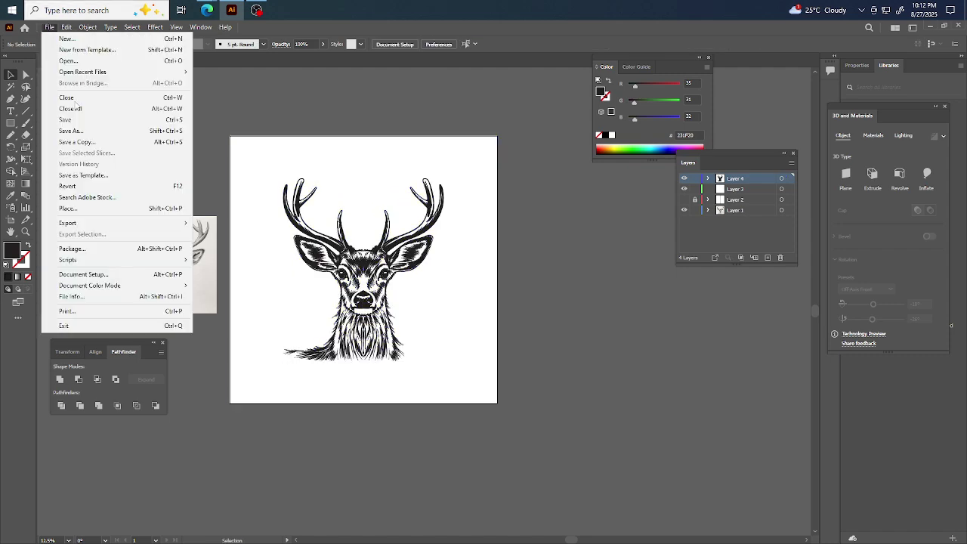
click(76, 139)
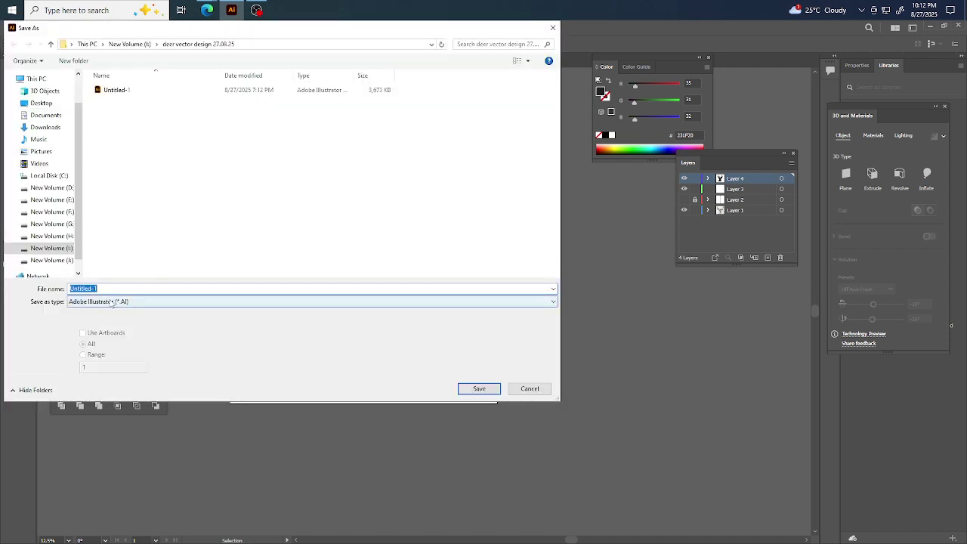
click(529, 388)
Export the artboard as JPEG Untitled-1 with Use Artboards on, RGB colour, medium quality 5 and 72 ppi
click(49, 27)
mouse_move(75, 223)
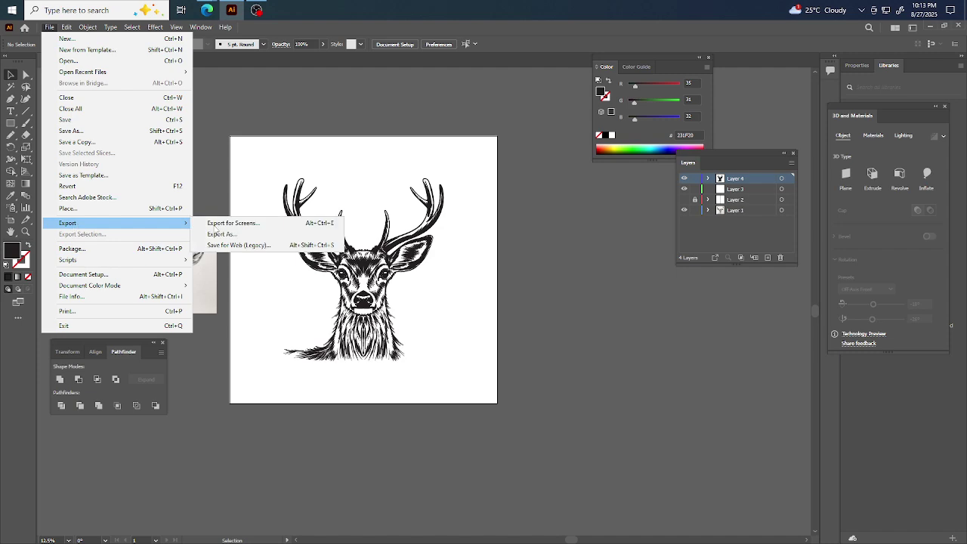
click(268, 233)
click(82, 333)
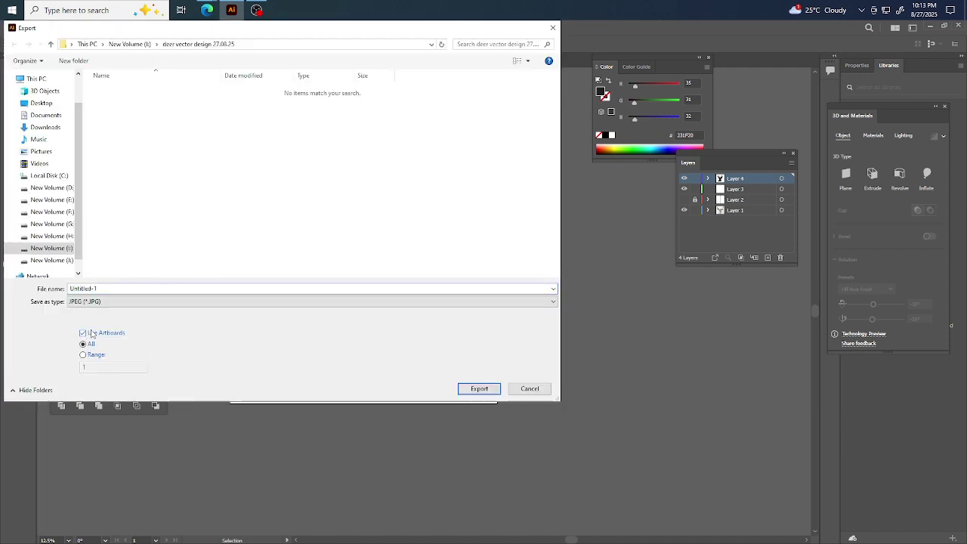
click(494, 389)
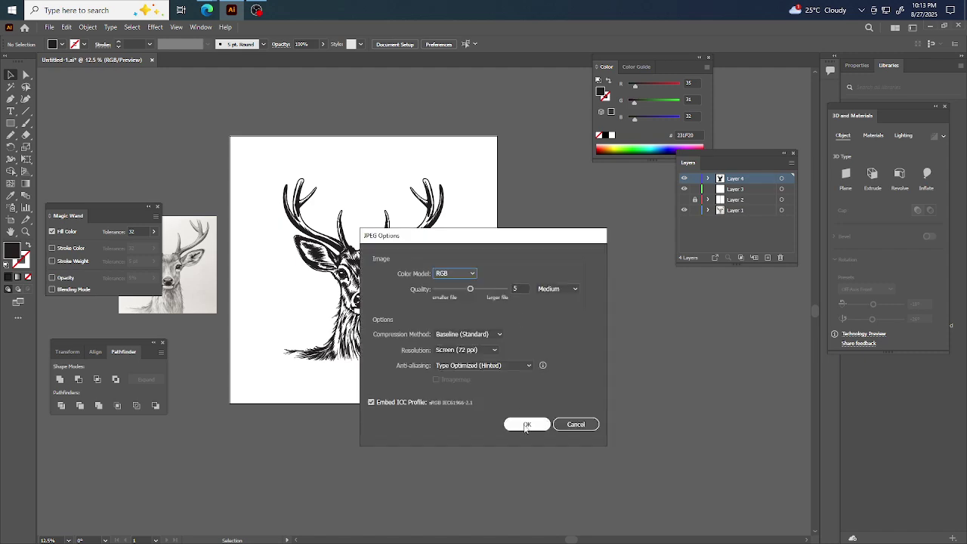
click(521, 423)
Switch to Edge and run a Freepik search by image with Untitled-1-01 from the deer vector design 27.08.25 folder
mouse_move(206, 10)
click(263, 60)
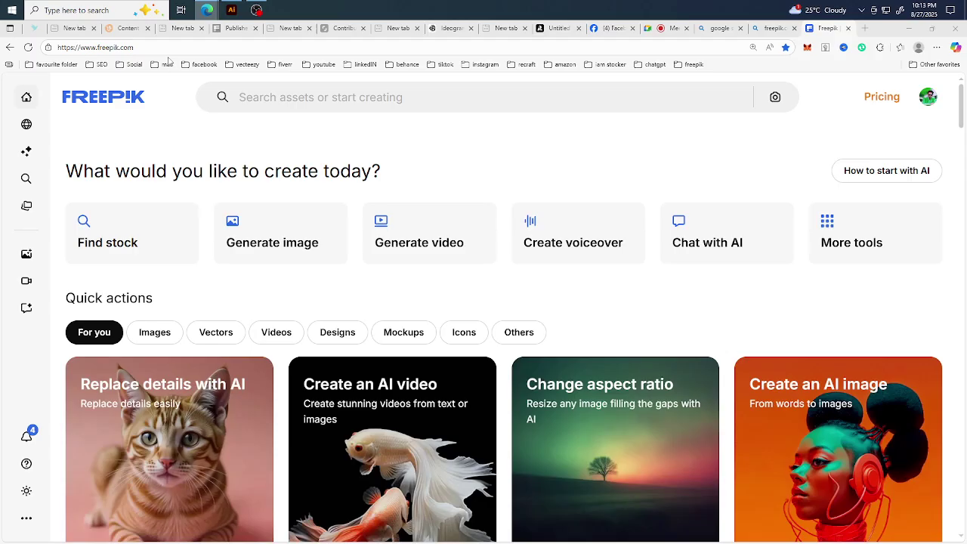
click(776, 97)
click(574, 250)
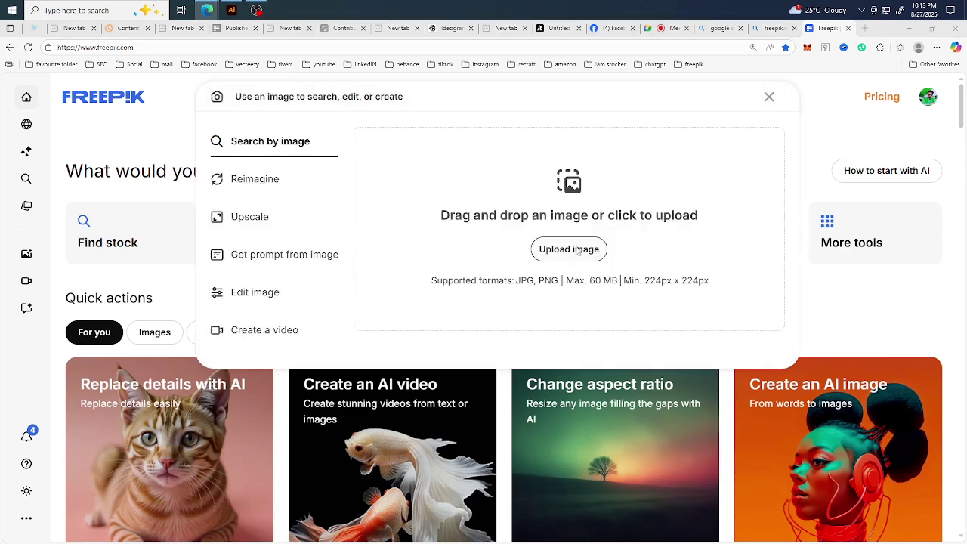
click(65, 285)
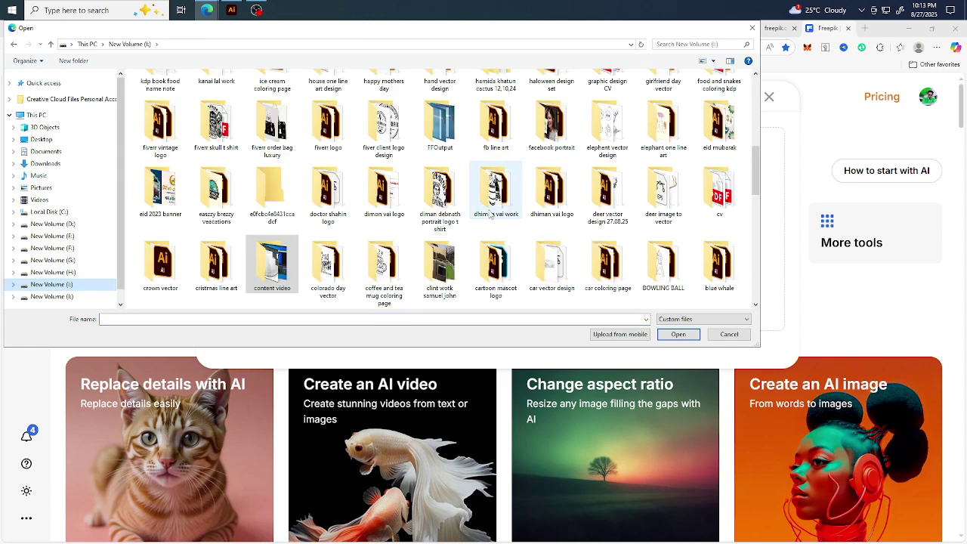
double_click(601, 195)
click(160, 105)
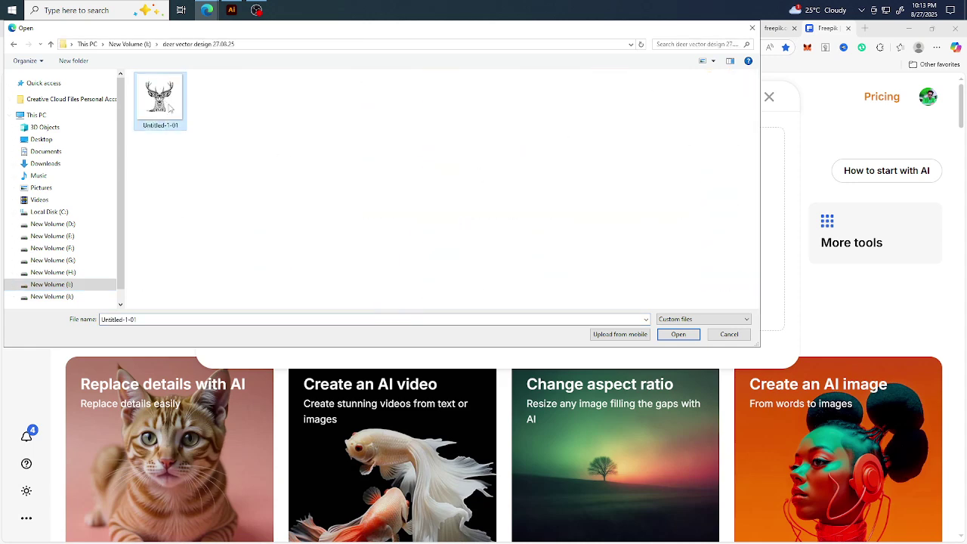
click(678, 333)
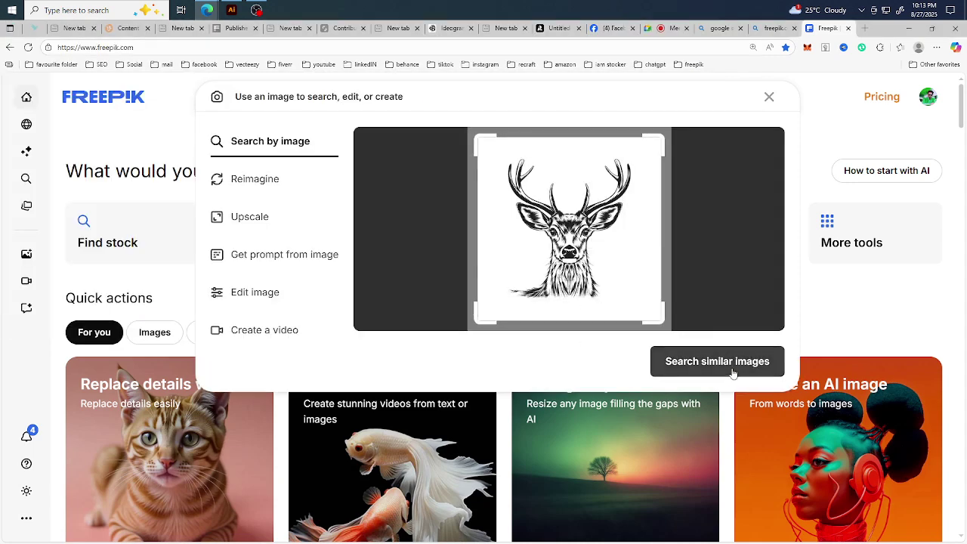
click(710, 362)
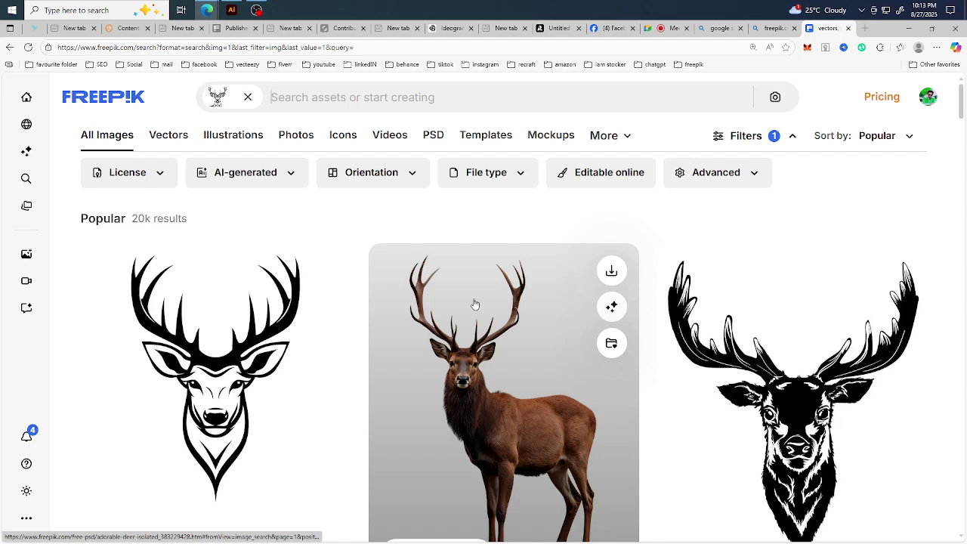
Look through the similar-image results for deer heads that resemble the uploaded drawing
scroll(477, 302, down, 8)
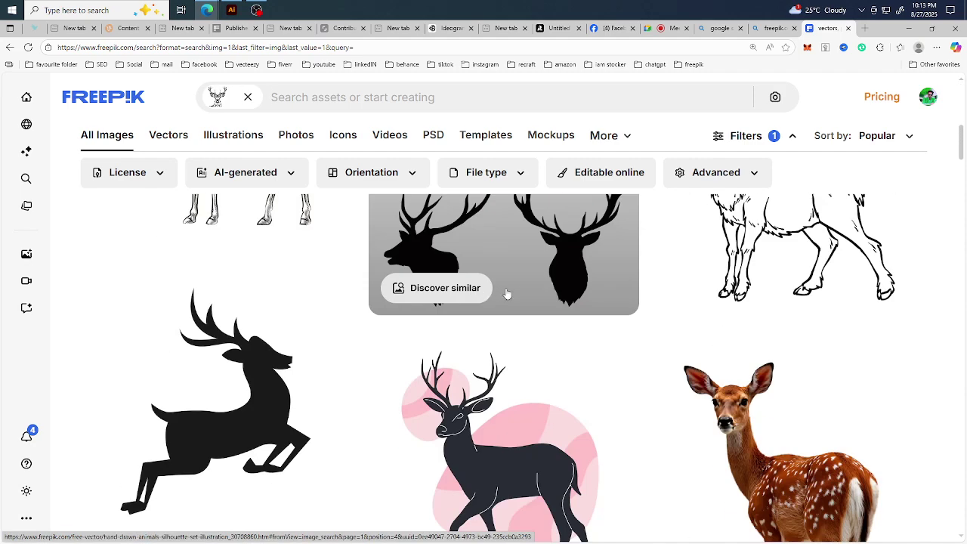
scroll(367, 339, down, 5)
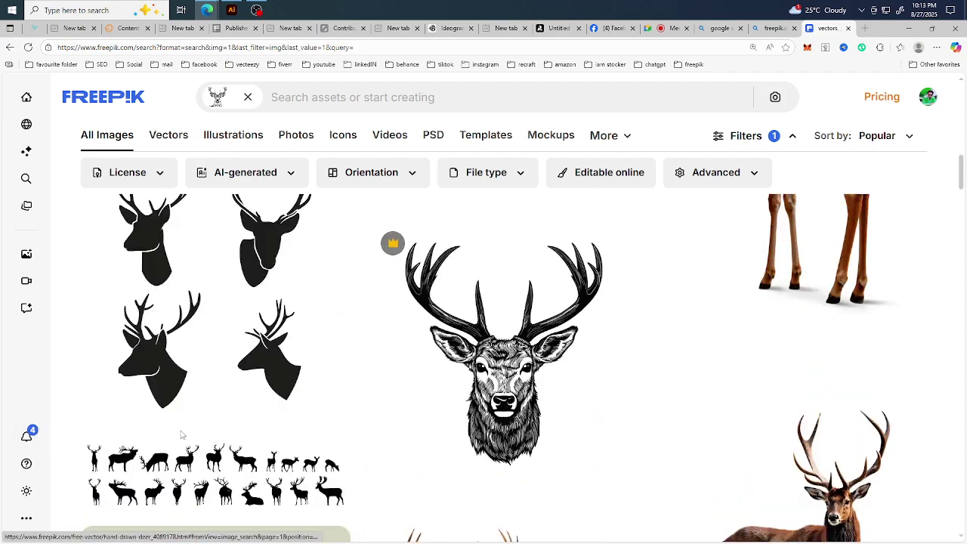
scroll(320, 462, down, 1)
scroll(320, 462, down, 6)
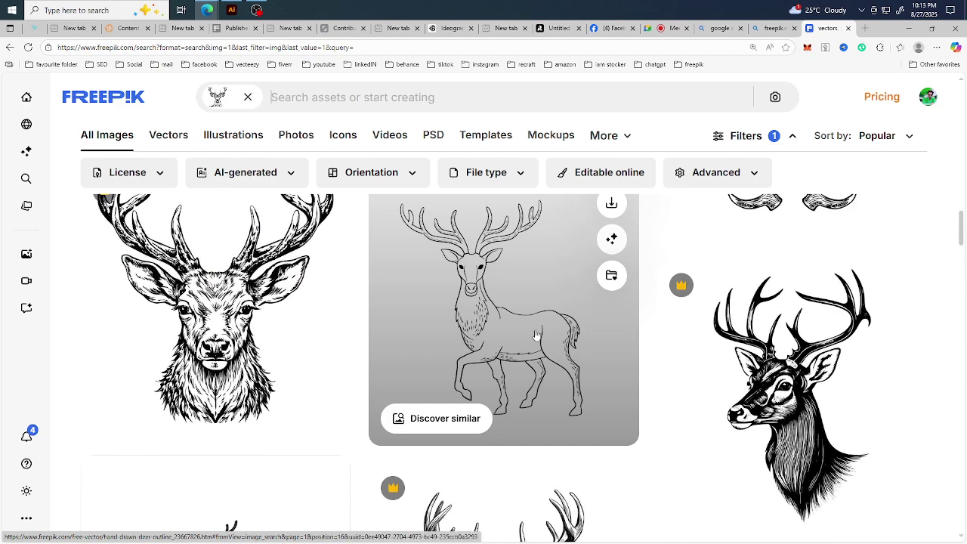
scroll(536, 334, up, 1)
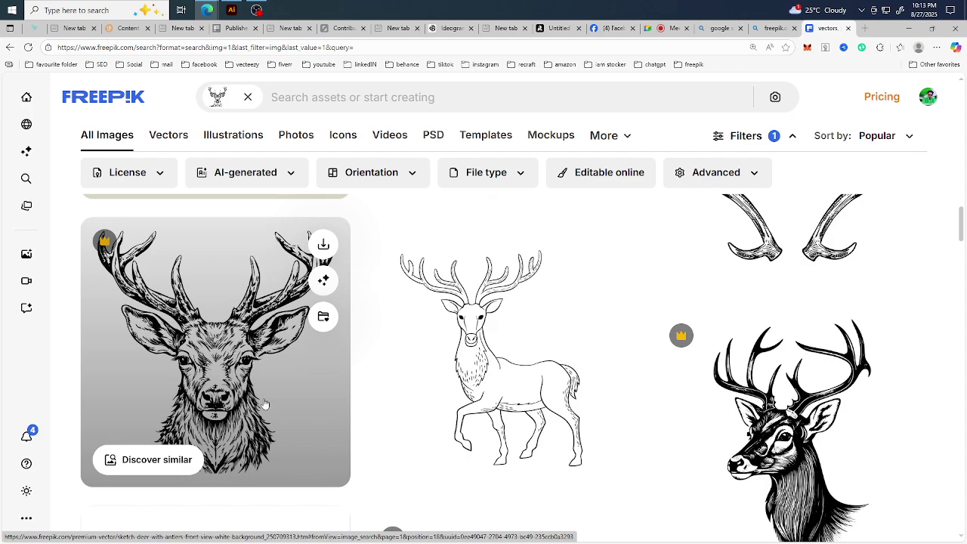
scroll(305, 363, down, 3)
scroll(287, 368, down, 3)
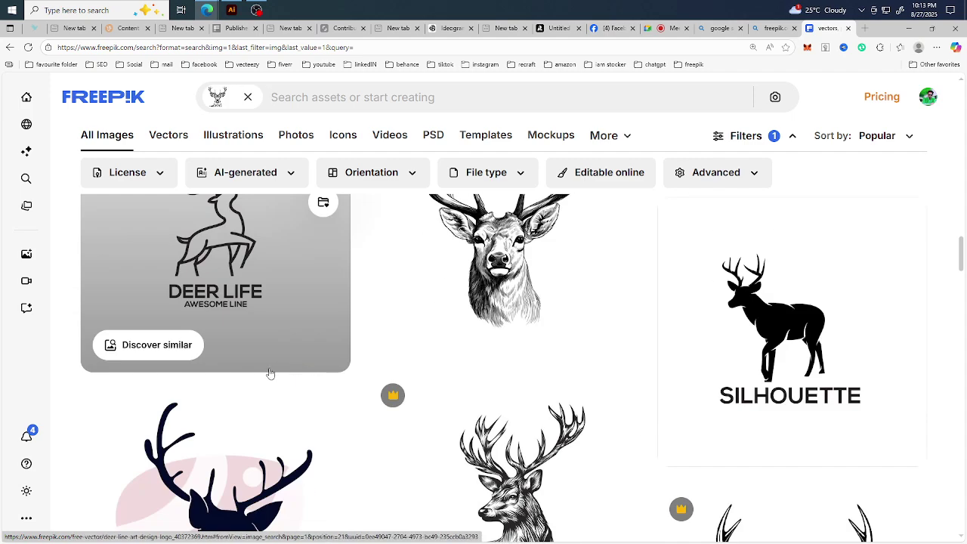
scroll(574, 325, down, 1)
scroll(585, 361, down, 2)
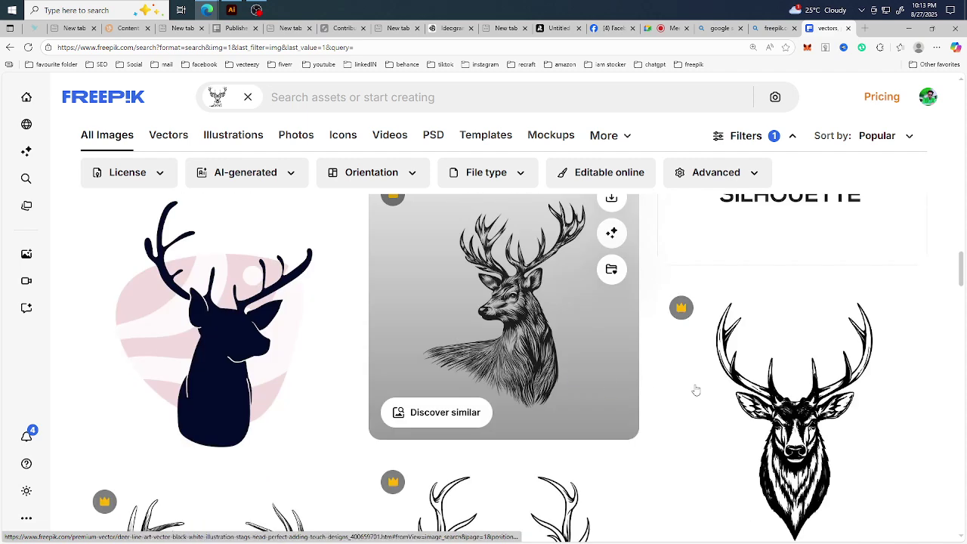
scroll(642, 453, down, 2)
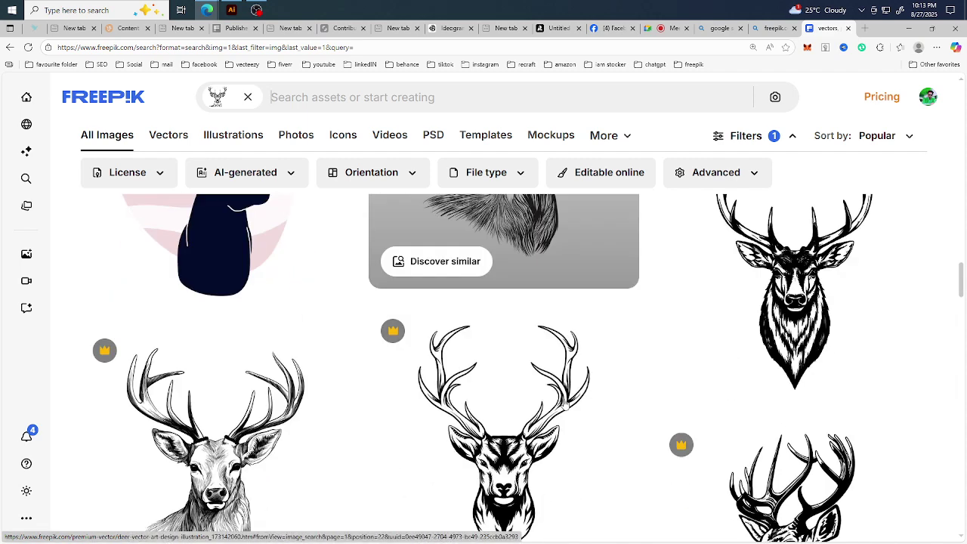
scroll(516, 403, down, 2)
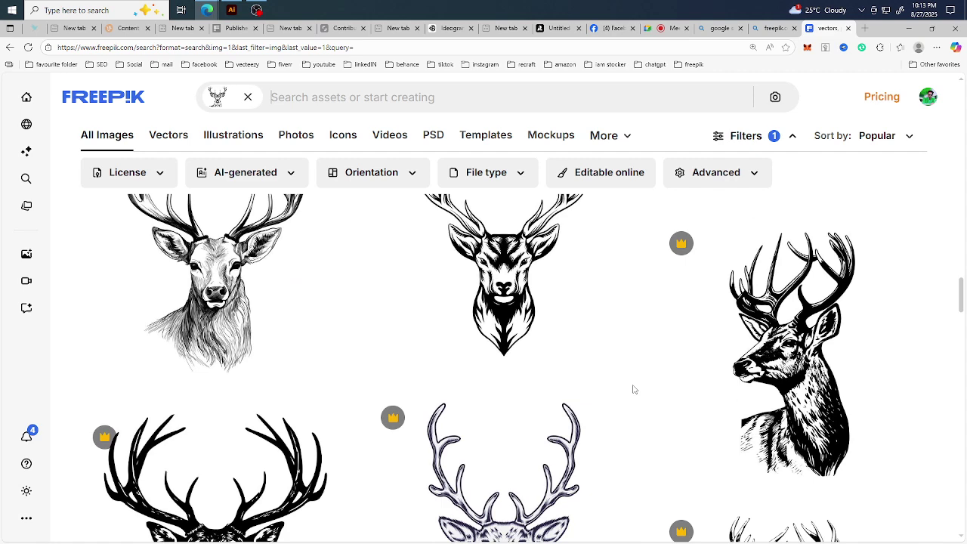
mouse_move(566, 325)
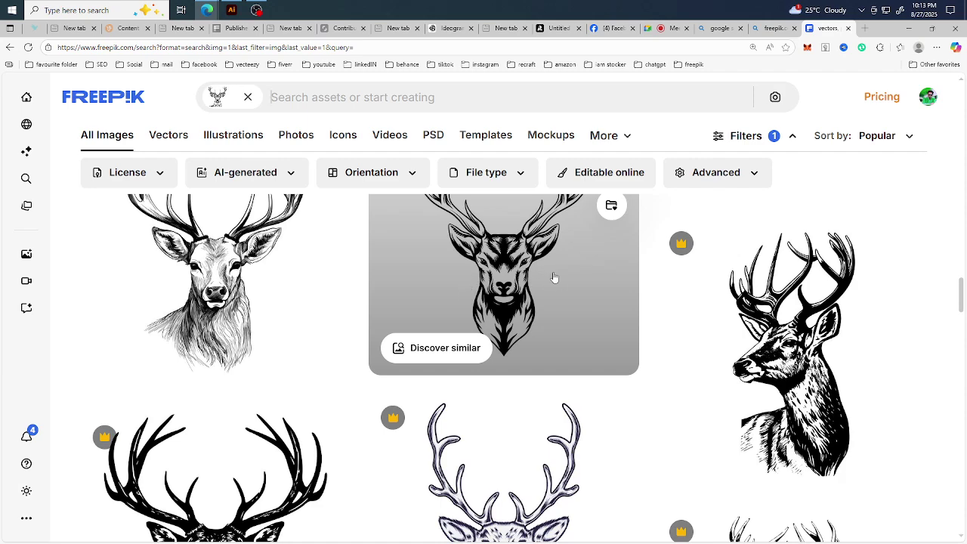
scroll(528, 276, down, 3)
scroll(524, 277, up, 4)
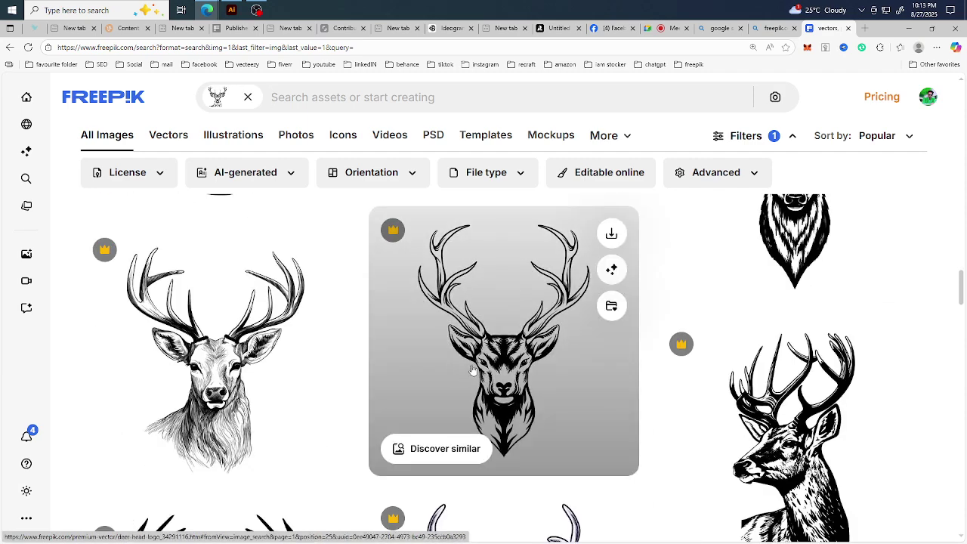
Open the "Deer head logo" vector from the results and check the preview's context options
click(490, 310)
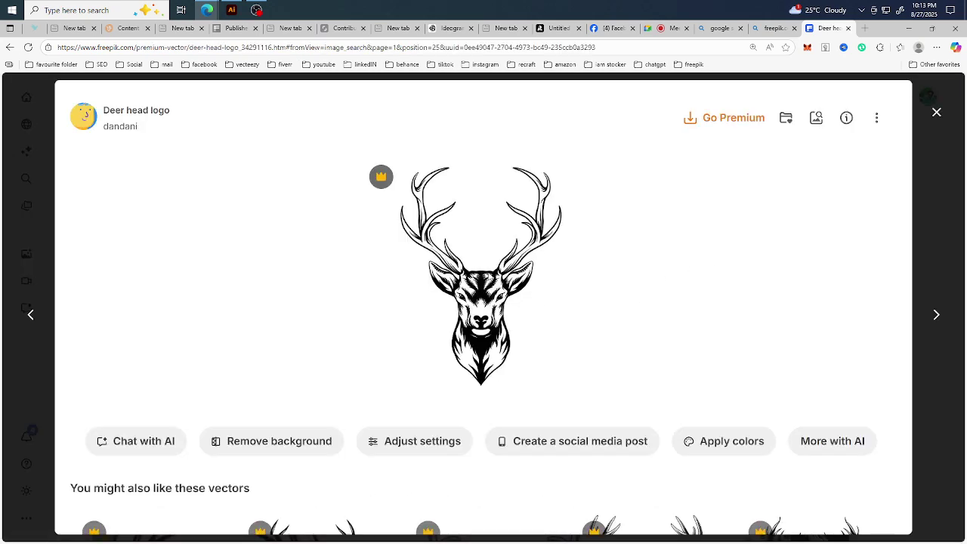
right_click(471, 248)
click(433, 226)
right_click(511, 248)
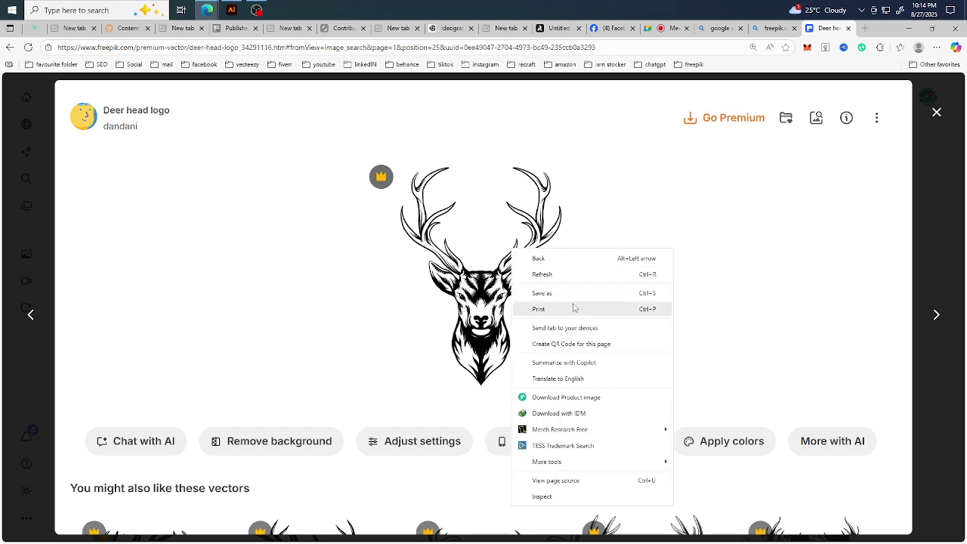
click(426, 321)
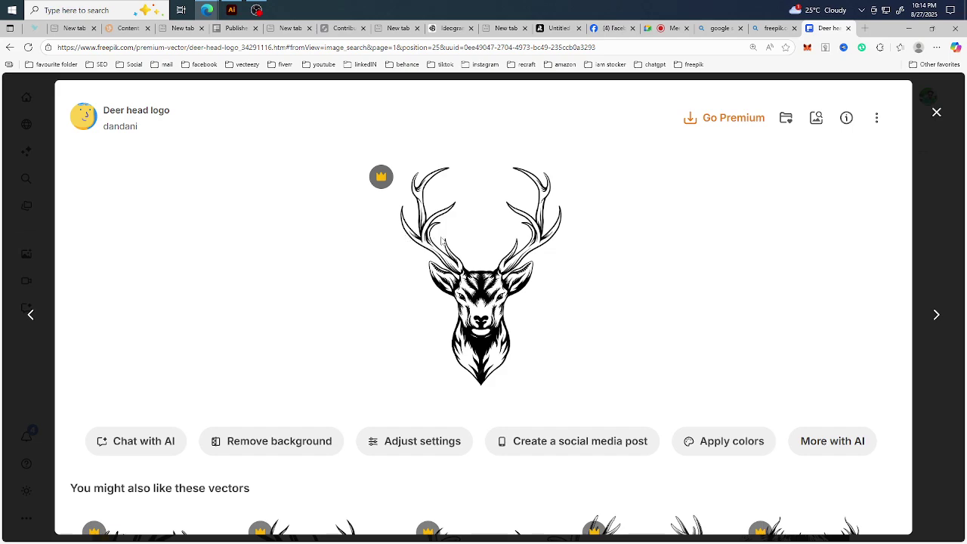
Close the "Deer head logo" preview and look through the rest of the first results page for deer heads like the uploaded drawing
click(936, 112)
scroll(571, 315, down, 2)
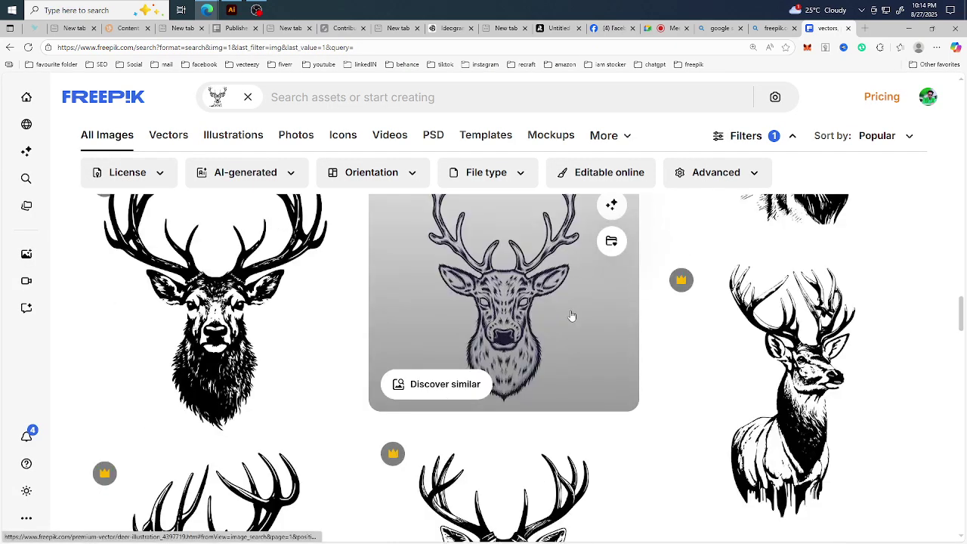
scroll(380, 339, down, 3)
scroll(279, 351, down, 1)
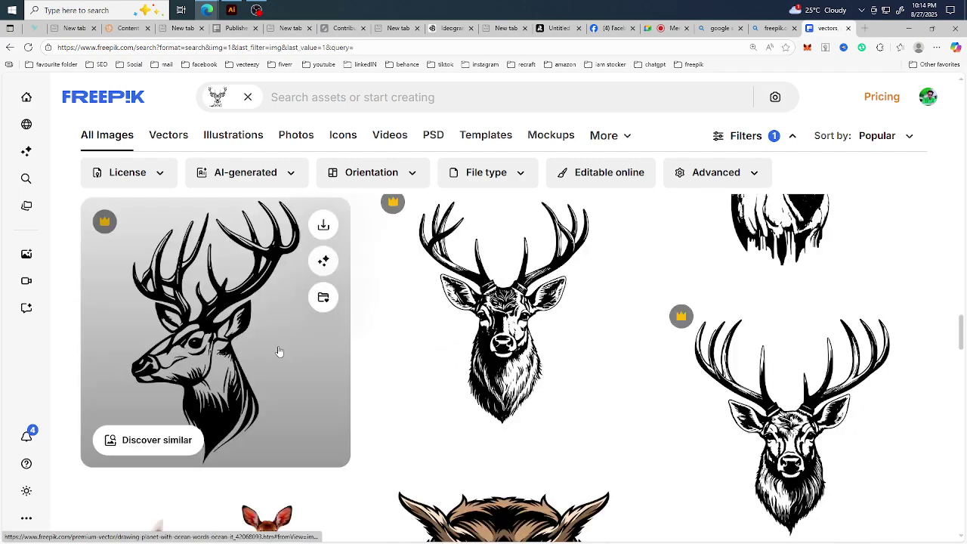
scroll(291, 359, down, 2)
scroll(675, 354, down, 6)
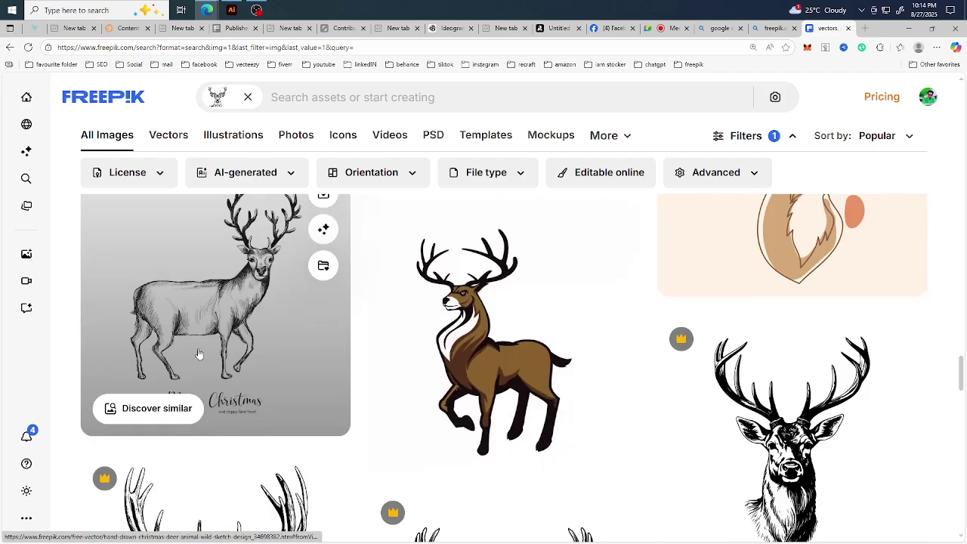
scroll(494, 366, down, 3)
scroll(496, 364, down, 1)
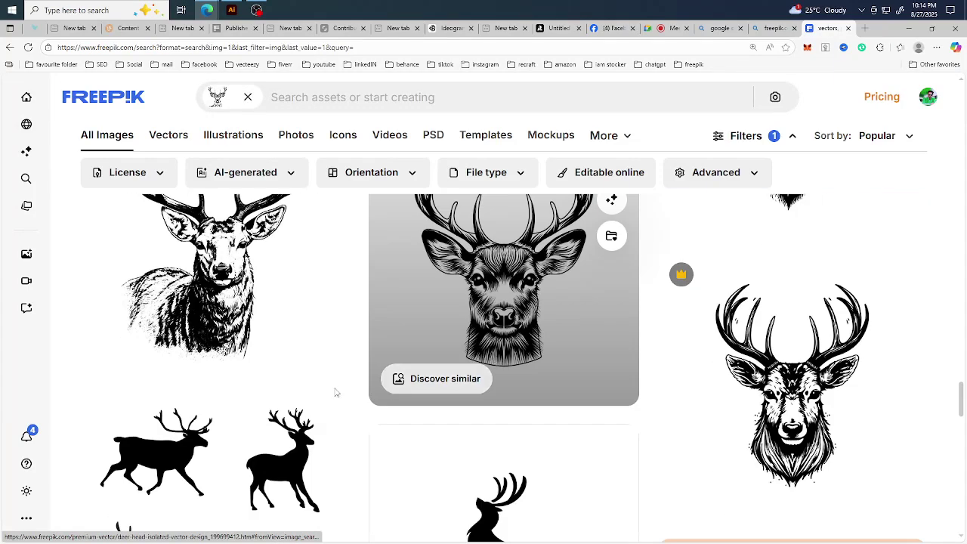
scroll(254, 412, down, 4)
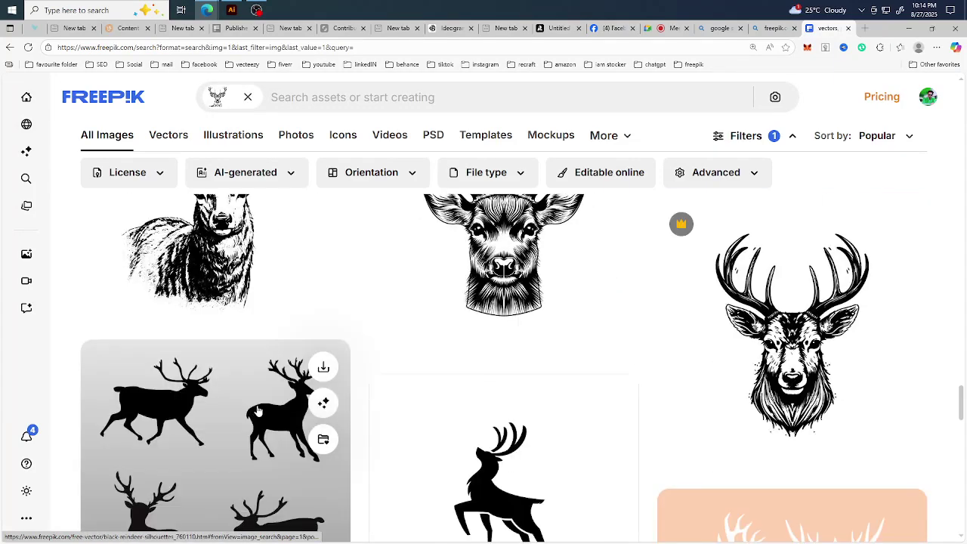
scroll(227, 401, down, 7)
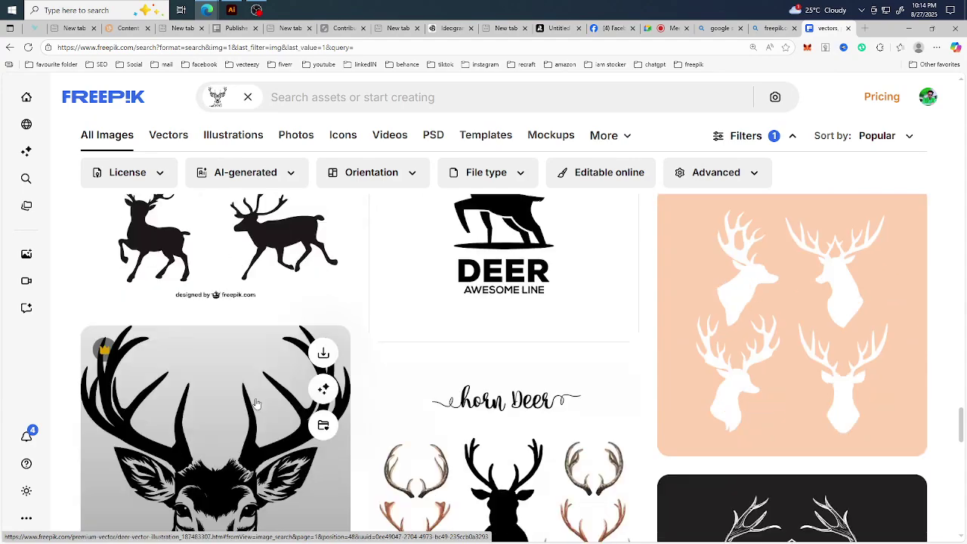
scroll(497, 384, down, 5)
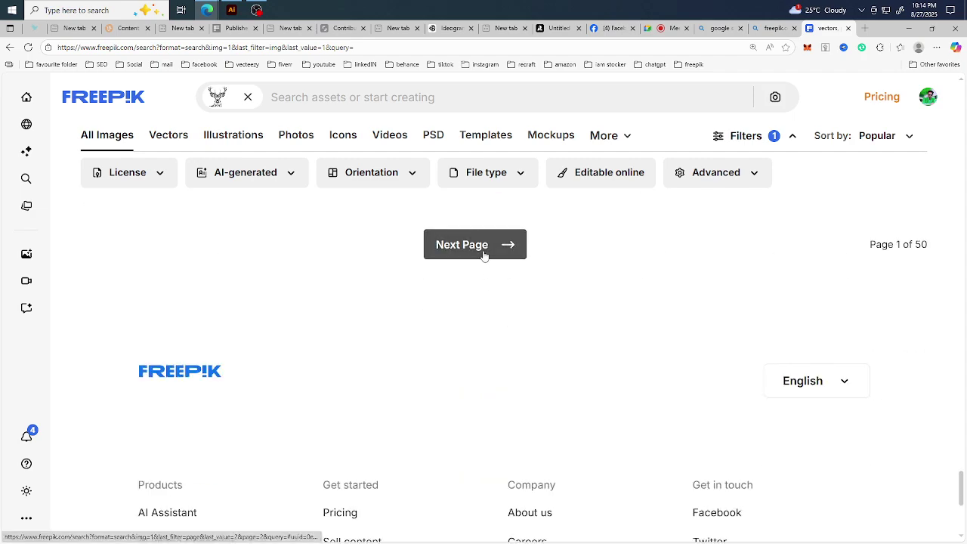
Open the second page of image-search results and examine its deer heads for similarity to the uploaded drawing
click(484, 253)
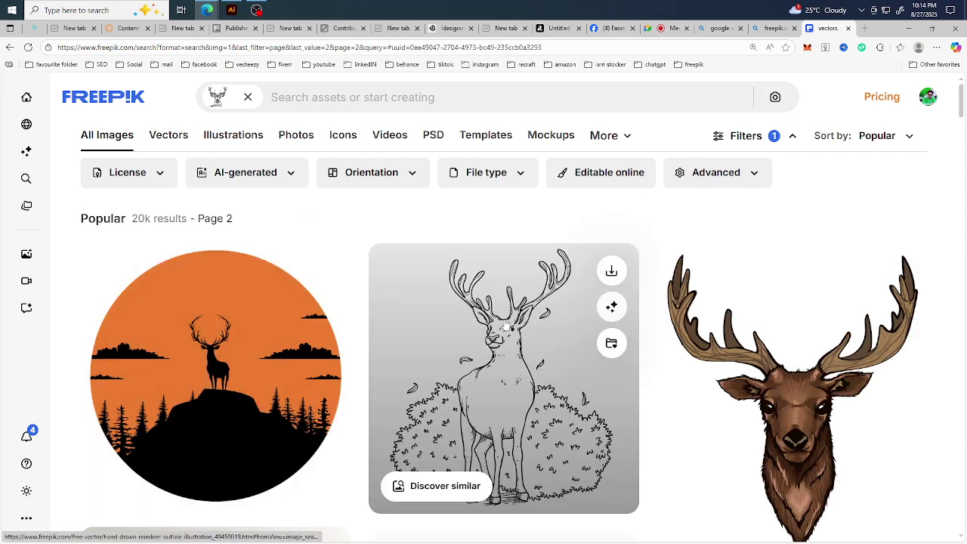
scroll(301, 361, down, 5)
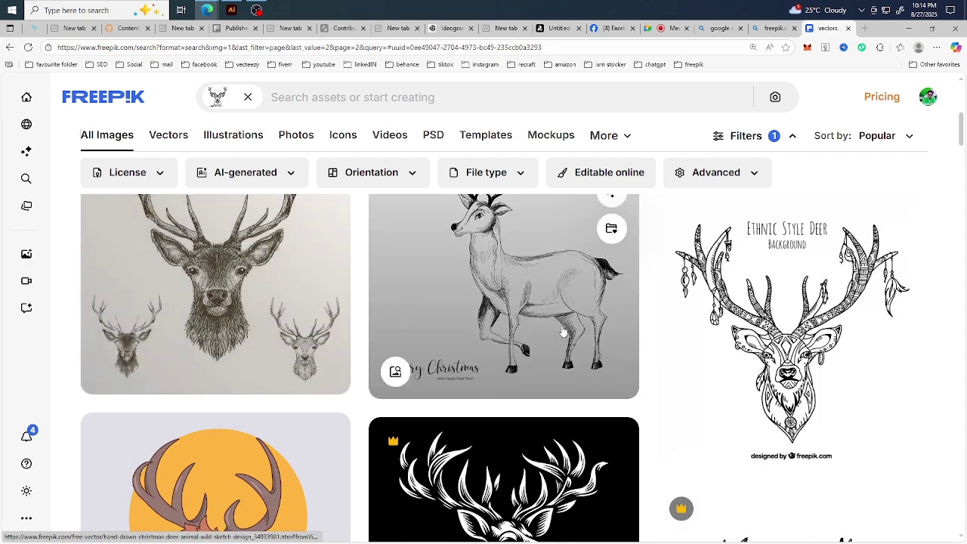
scroll(504, 338, down, 6)
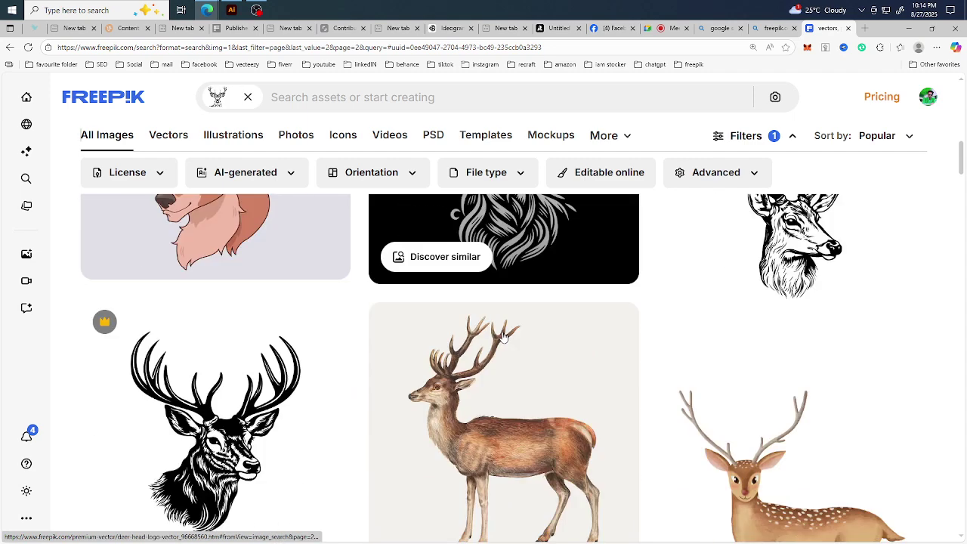
scroll(503, 337, down, 8)
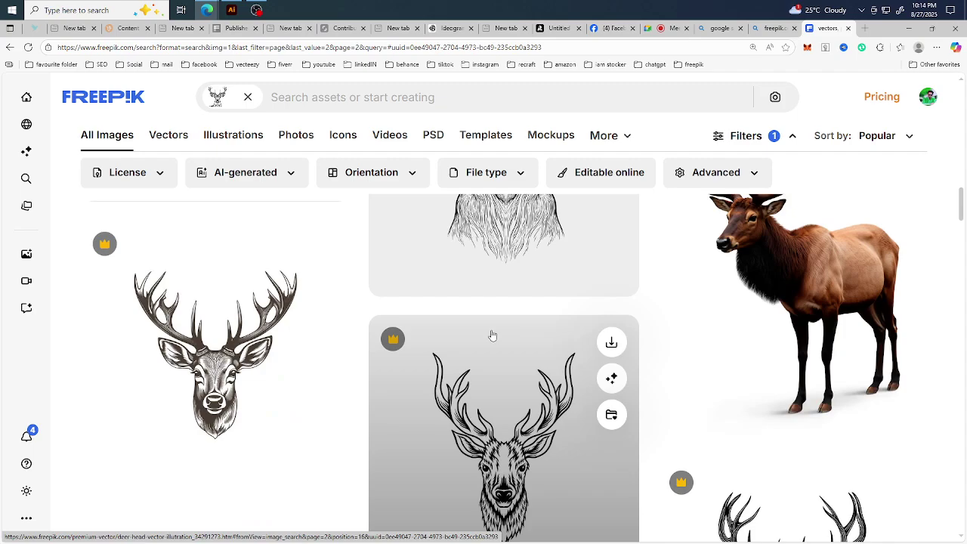
scroll(492, 335, down, 8)
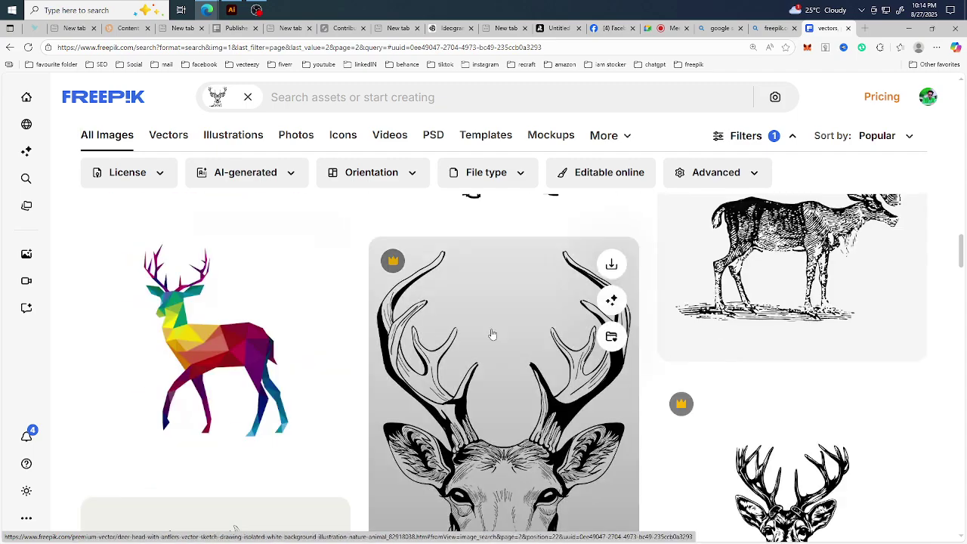
scroll(517, 337, down, 6)
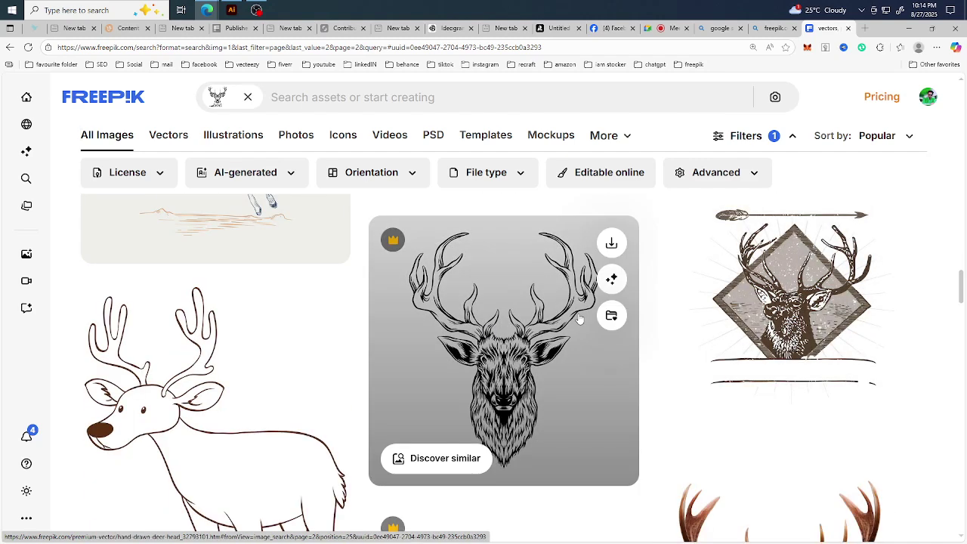
scroll(454, 345, down, 3)
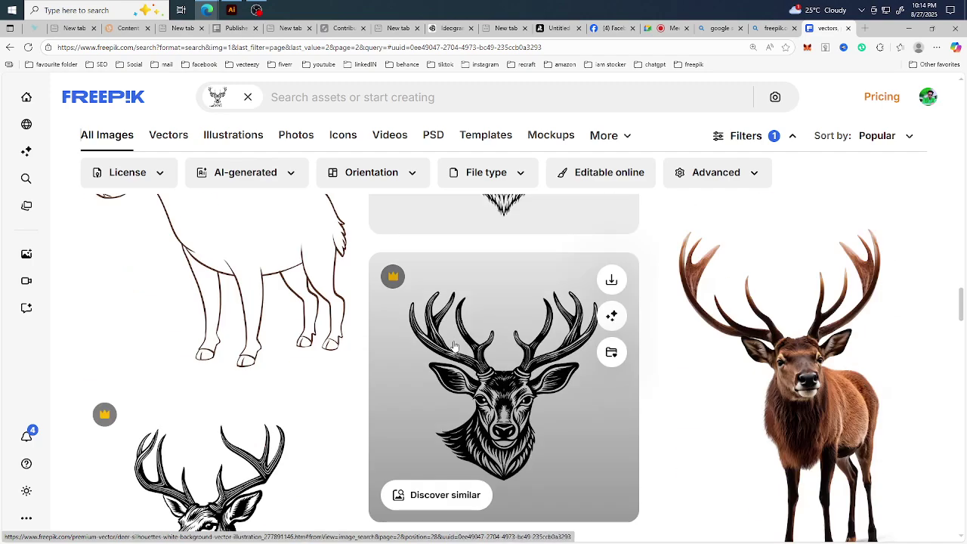
scroll(456, 345, down, 1)
scroll(455, 345, down, 4)
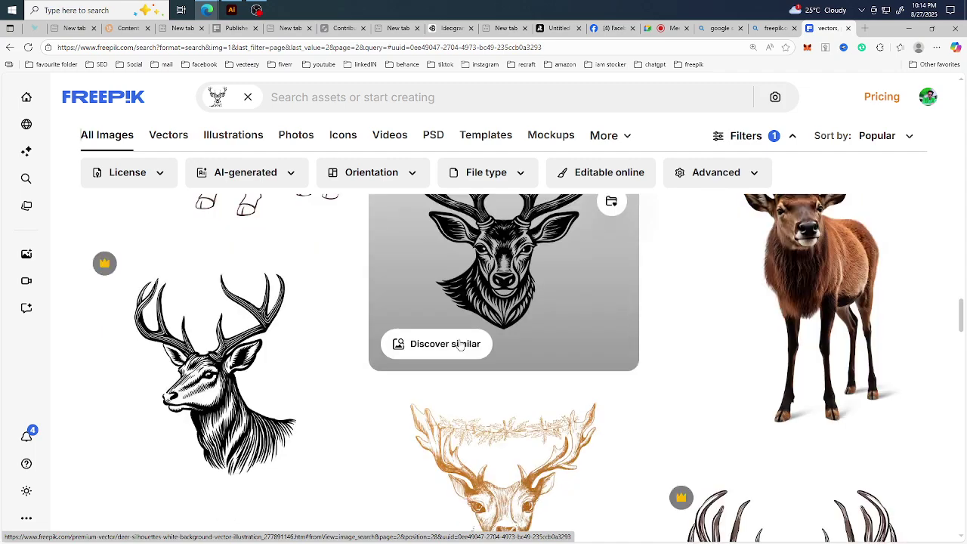
scroll(454, 347, down, 2)
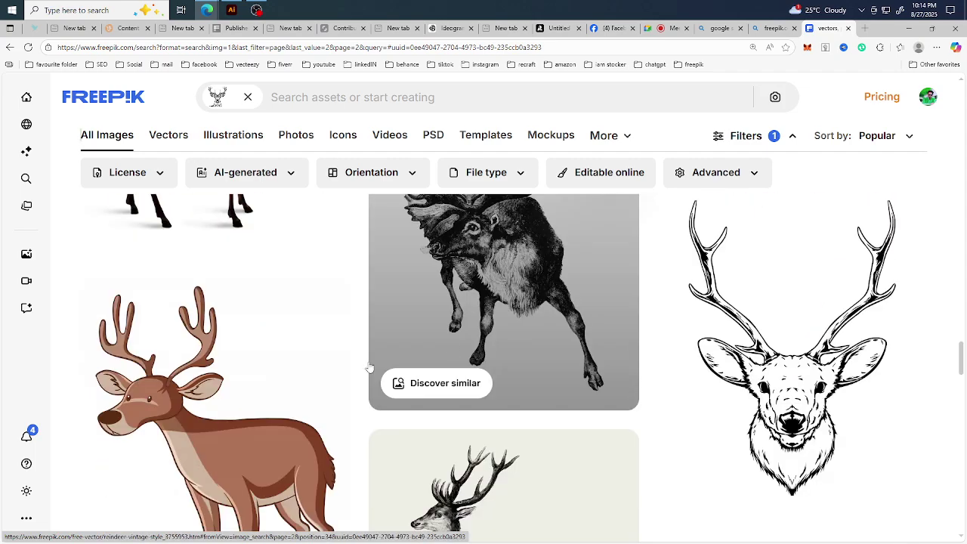
scroll(324, 379, down, 5)
scroll(600, 336, down, 5)
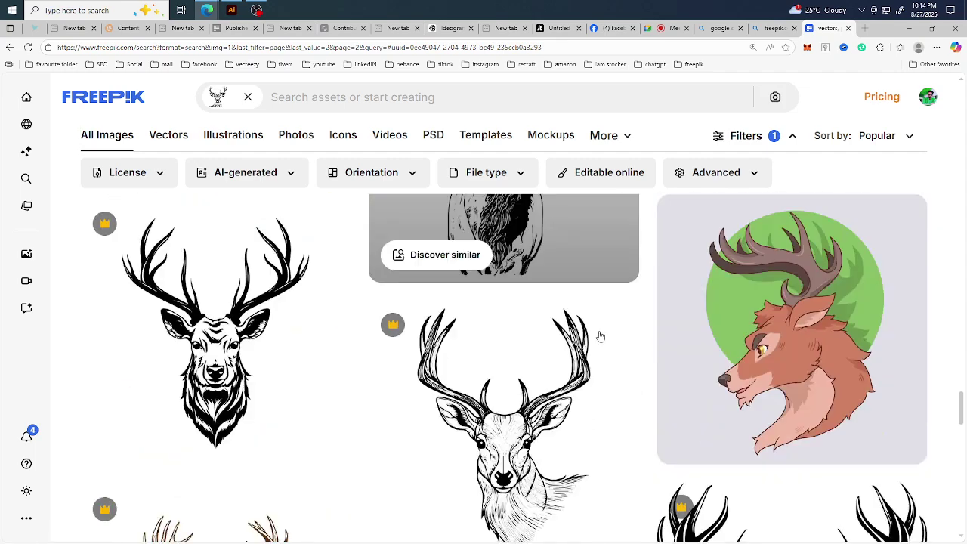
scroll(600, 340, down, 3)
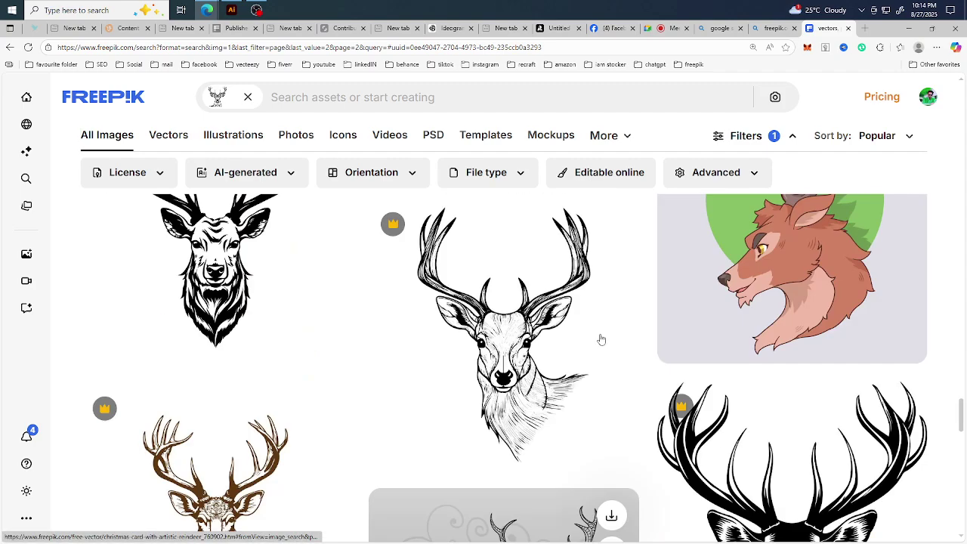
scroll(601, 338, down, 5)
scroll(600, 339, up, 10)
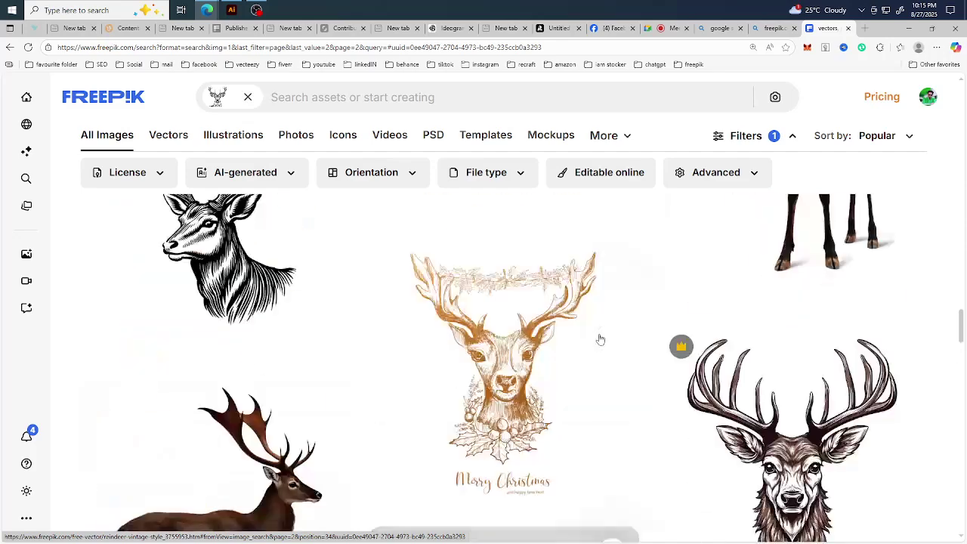
scroll(600, 339, up, 10)
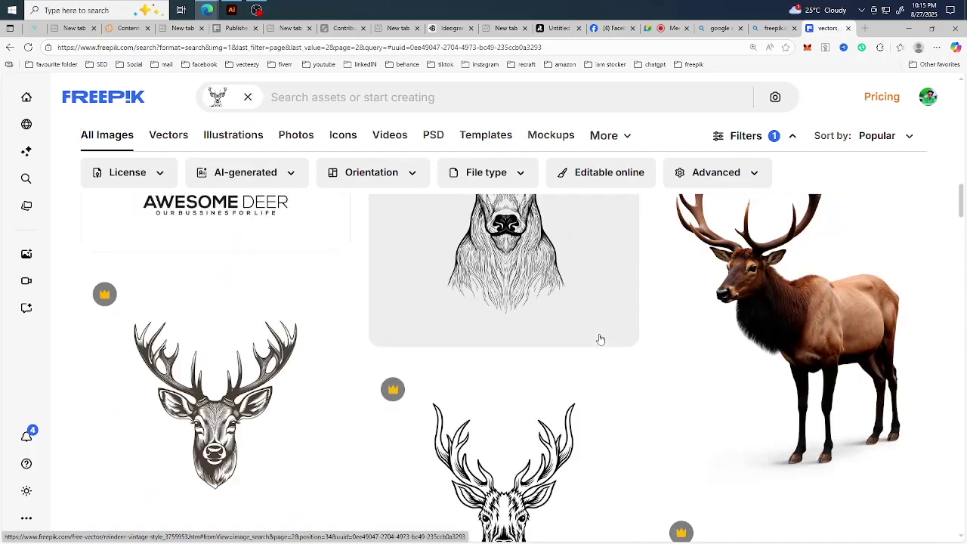
scroll(599, 339, up, 2)
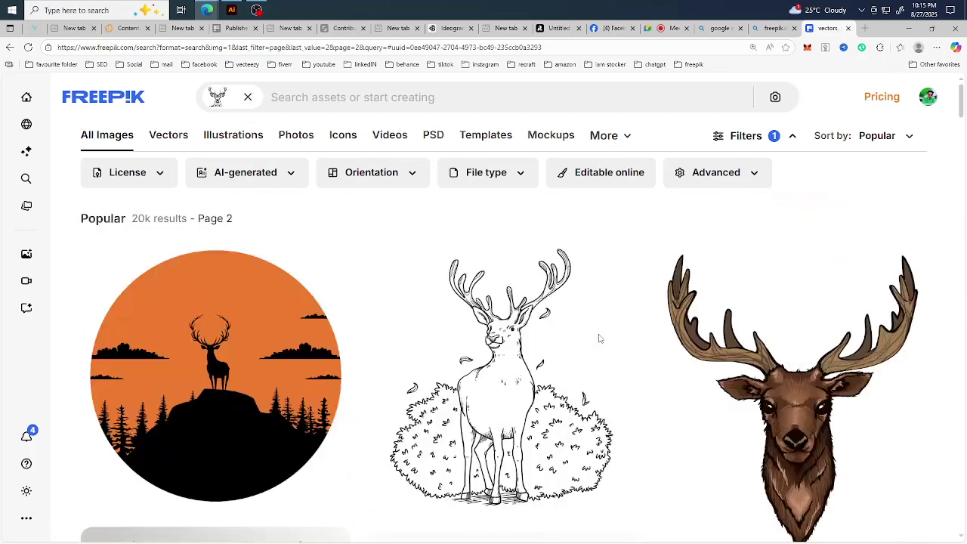
Return to the first results page and review its deer vectors again from the end up to the beginning
key(End)
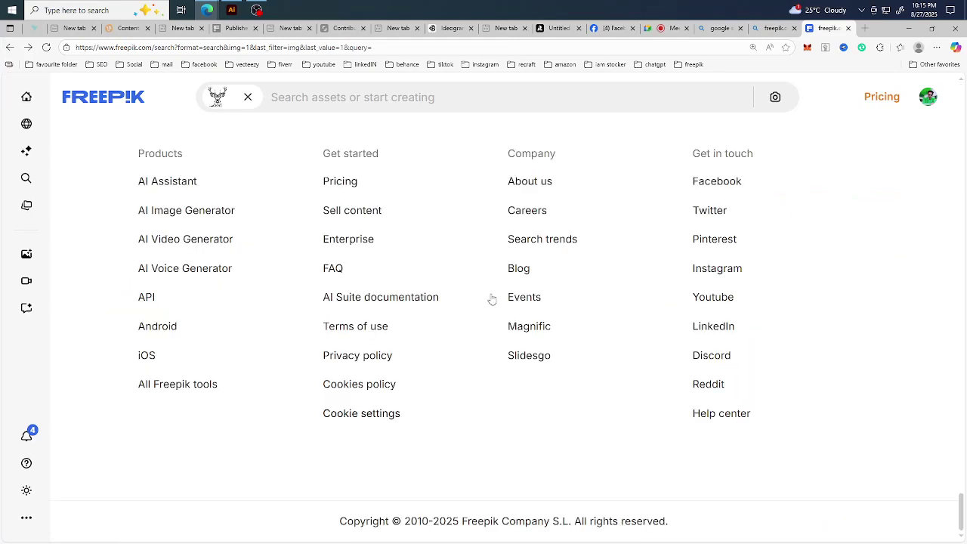
scroll(634, 297, up, 10)
scroll(441, 302, up, 5)
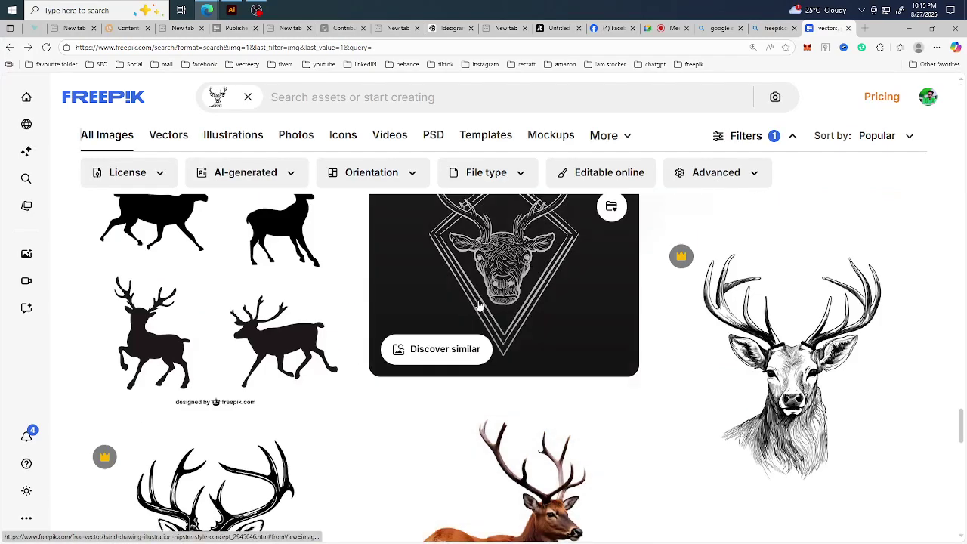
scroll(507, 308, up, 5)
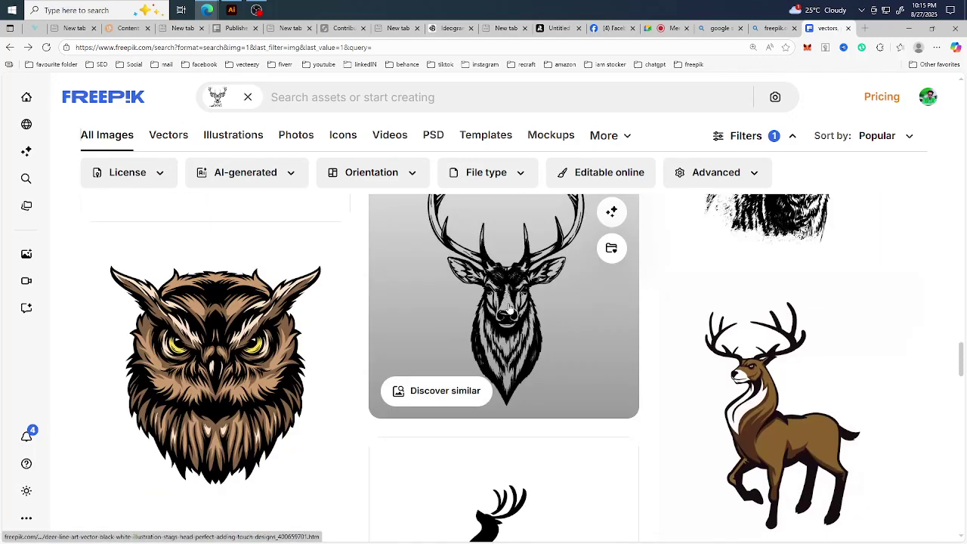
scroll(509, 307, up, 5)
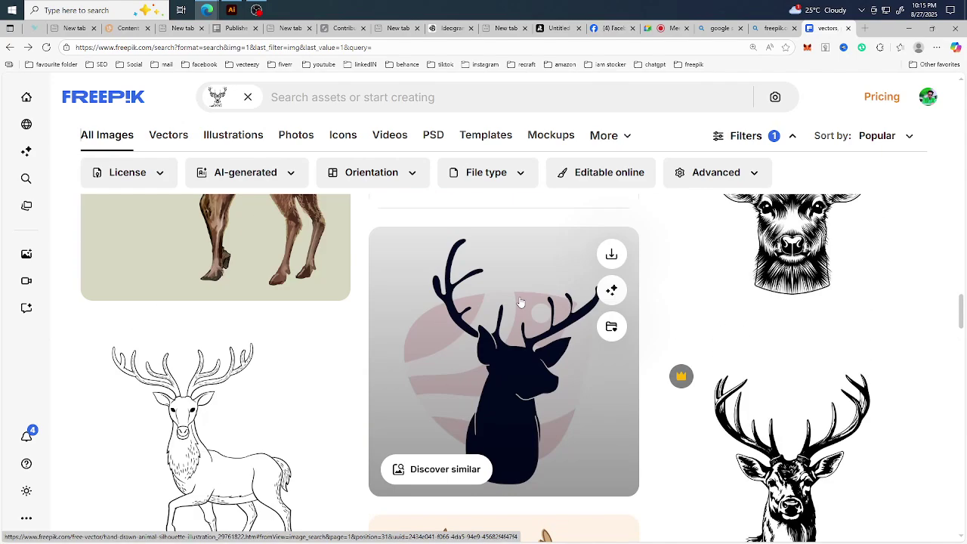
scroll(520, 302, up, 6)
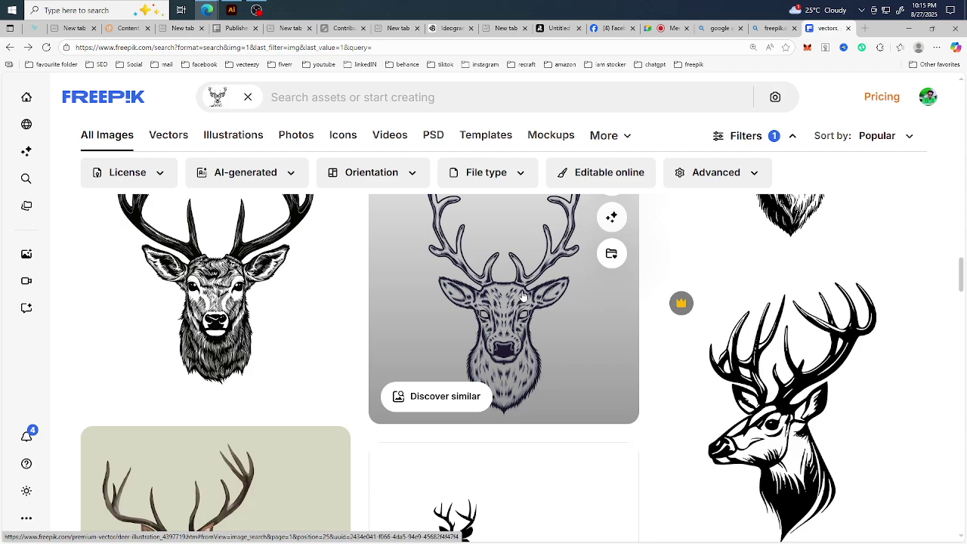
scroll(523, 294, up, 6)
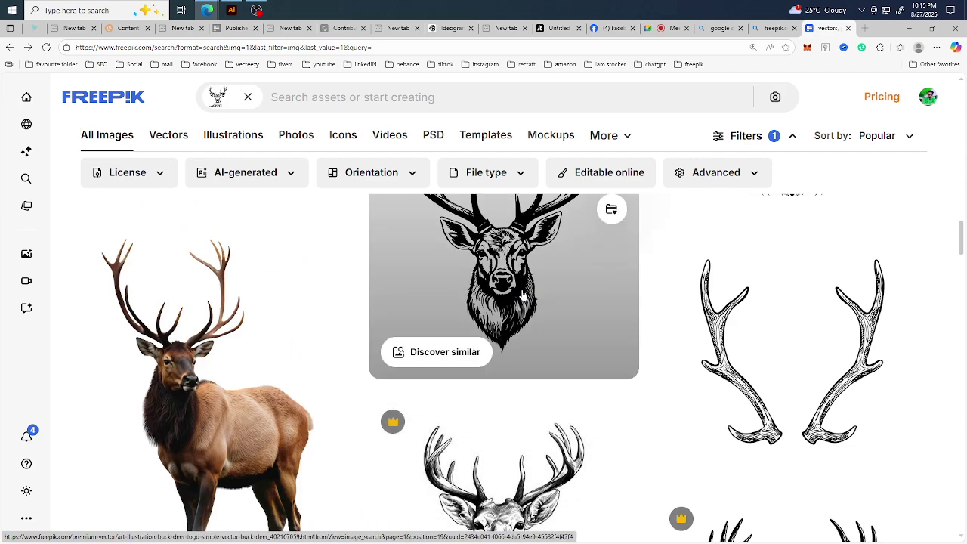
scroll(523, 294, up, 6)
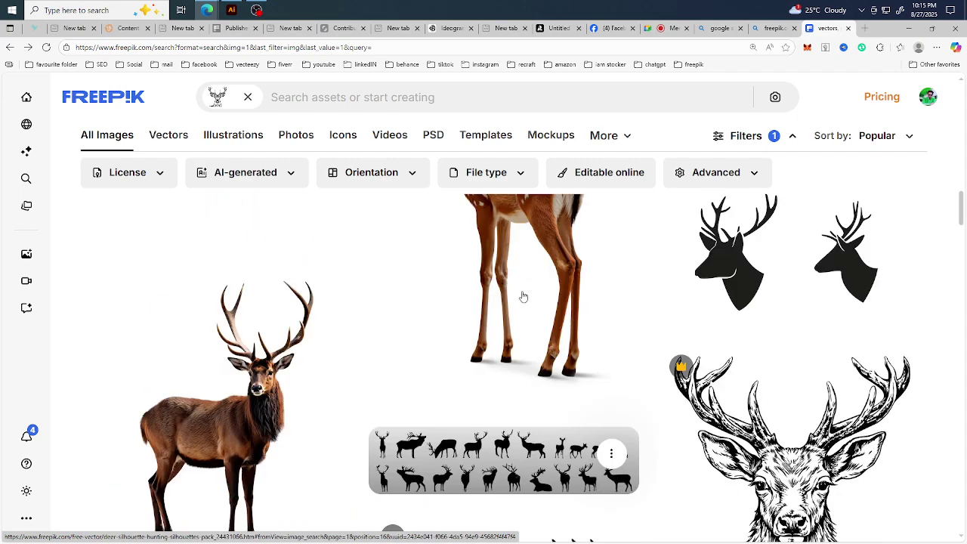
scroll(522, 296, up, 6)
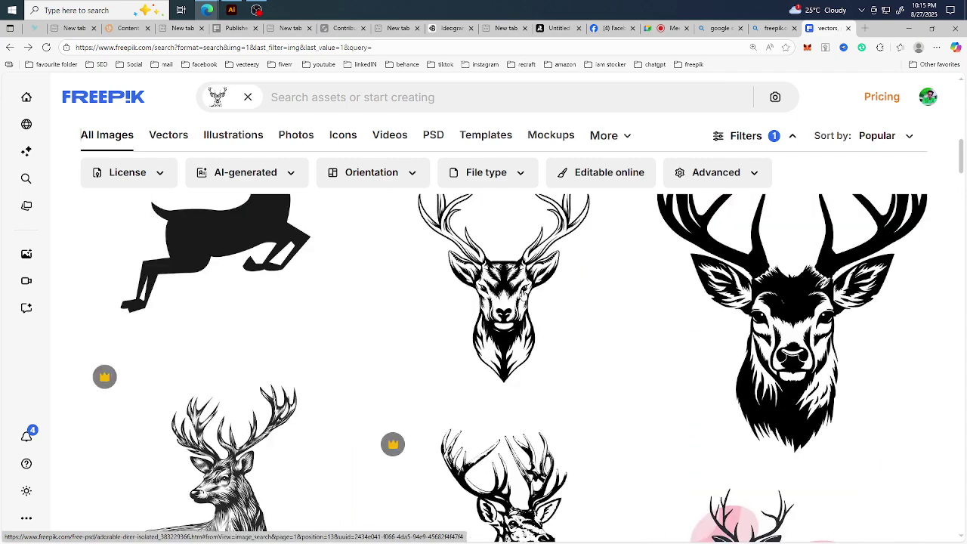
scroll(523, 294, up, 6)
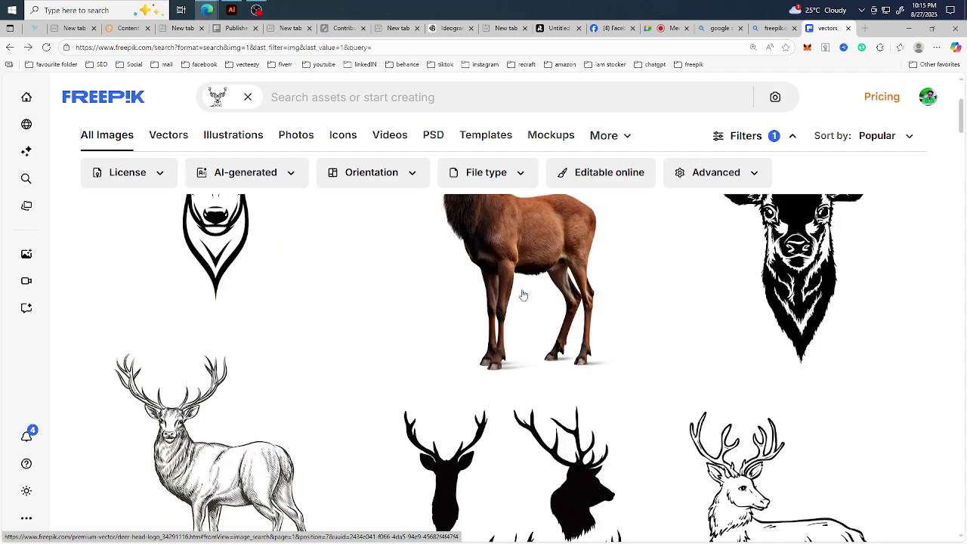
scroll(522, 294, up, 5)
Go back past the "Deer head logo" page to the image-search results and recheck the listed deer heads
click(522, 295)
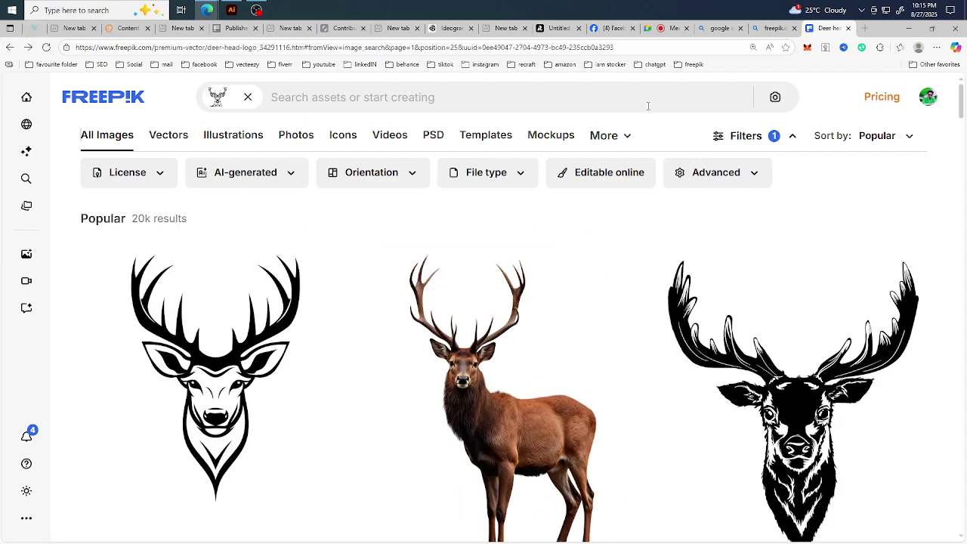
click(9, 47)
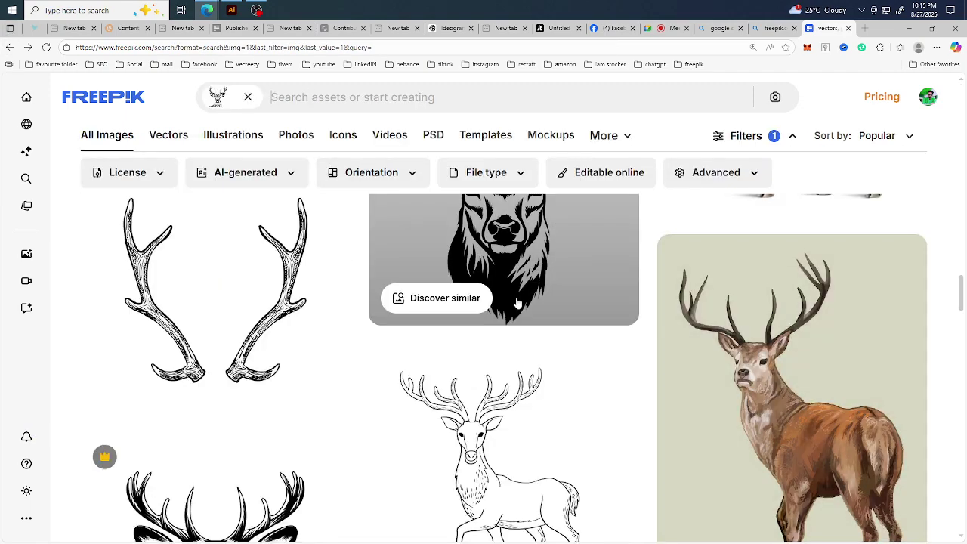
scroll(528, 306, down, 10)
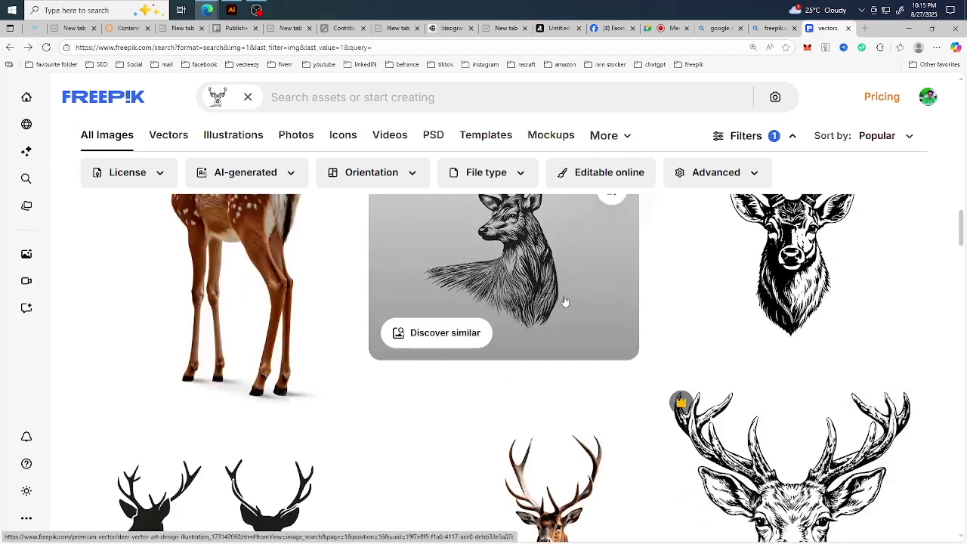
scroll(628, 272, down, 5)
scroll(628, 272, down, 10)
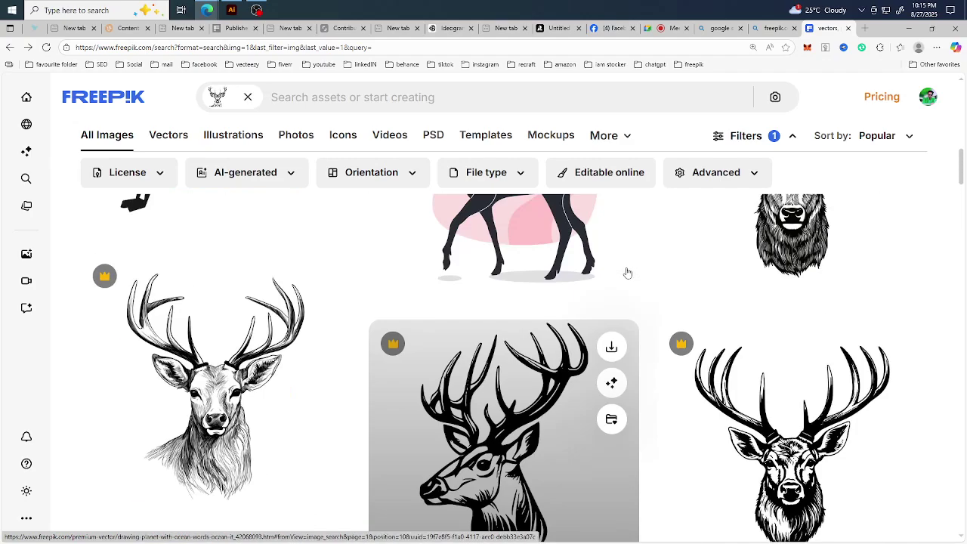
scroll(627, 272, up, 3)
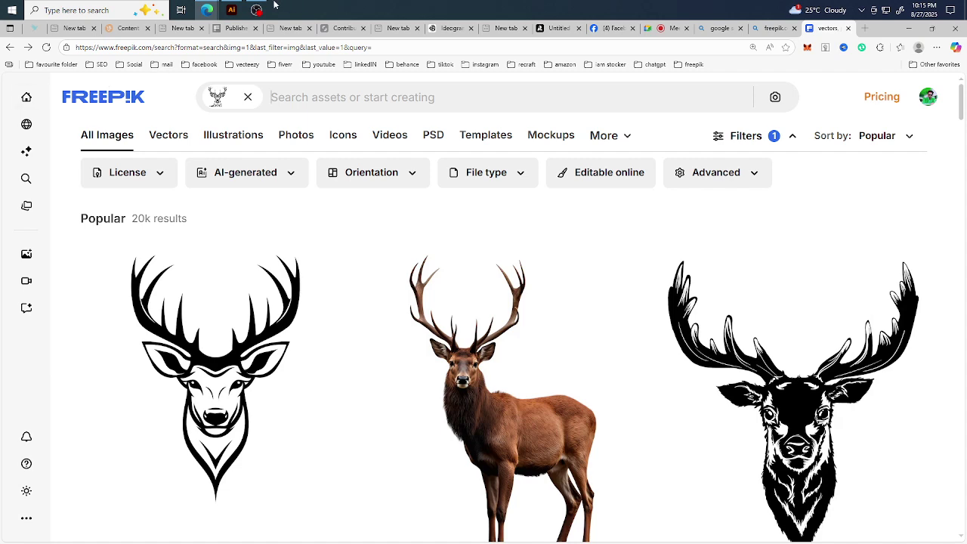
Switch to Illustrator and examine the finished deer head on its white artboard at closer range
click(231, 10)
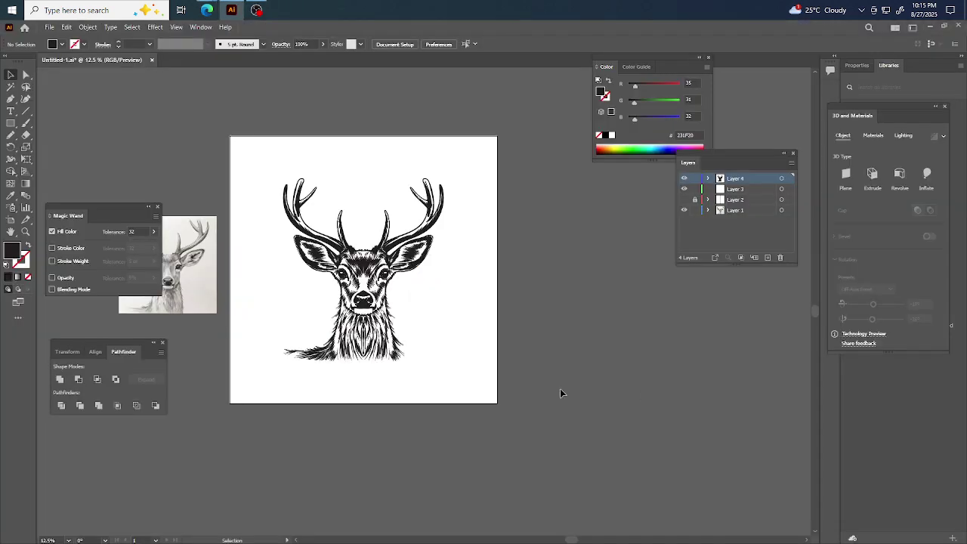
key(ctrl+plus)
scroll(494, 384, up, 1)
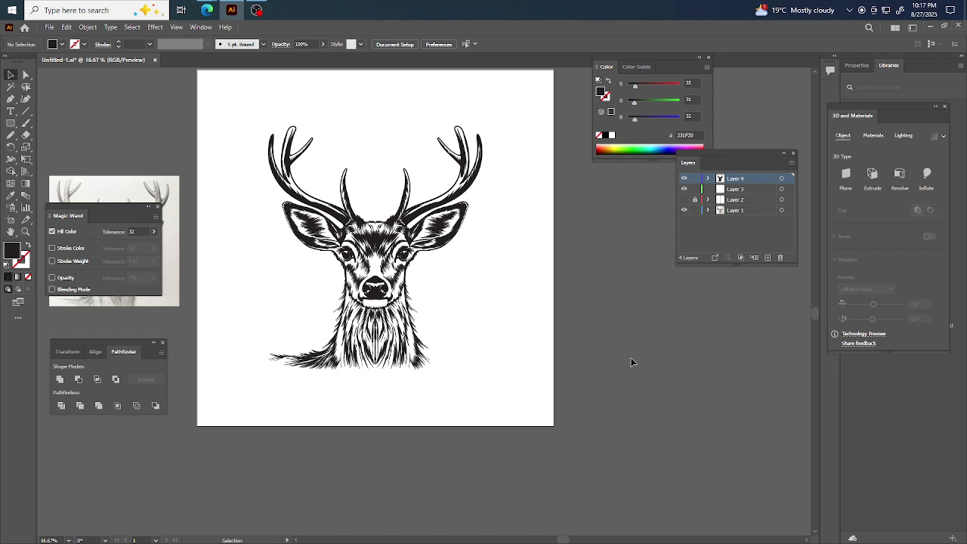
click(342, 115)
click(256, 9)
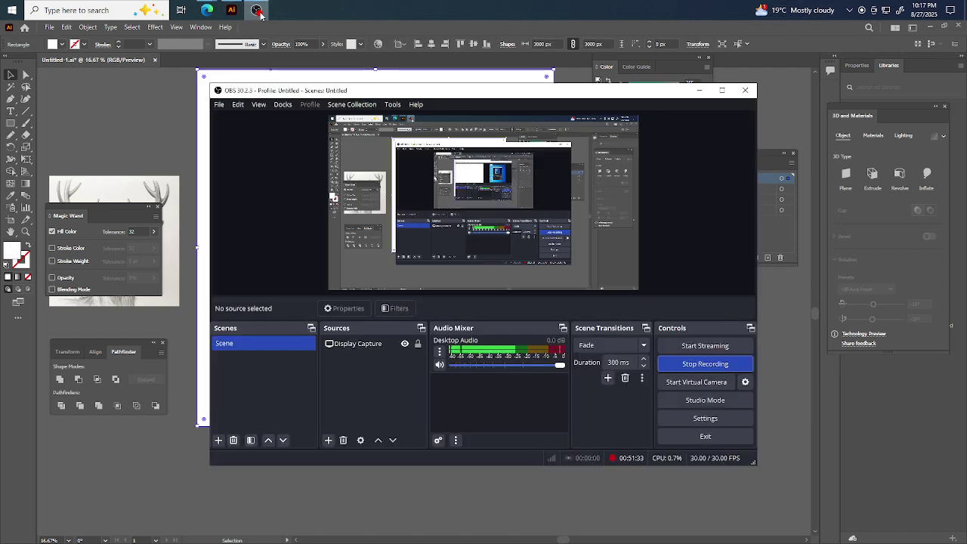